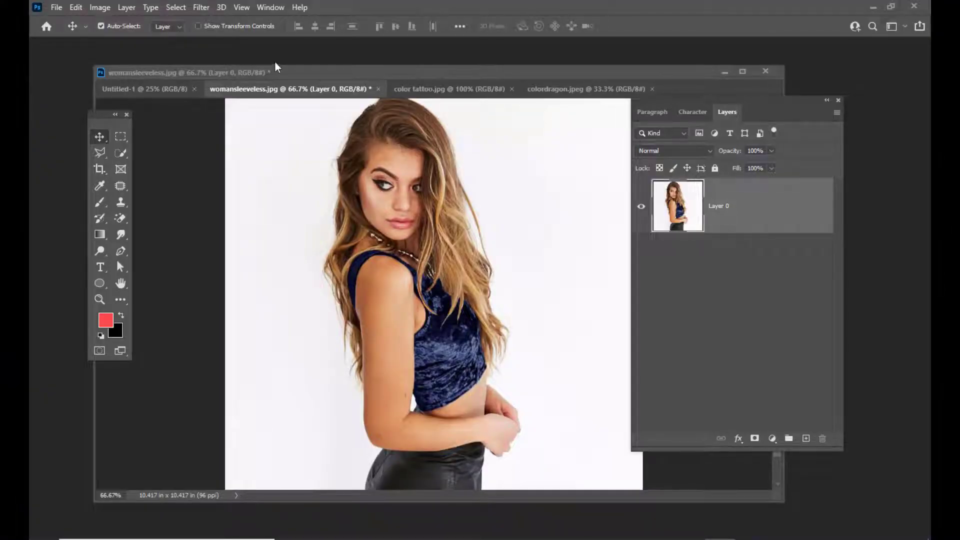
# Rearrange the document window and panels, browsing the Filter menu without applying anything
pyautogui.moveTo(285, 73); pyautogui.dragTo(256, 71)
pyautogui.click(202, 7)
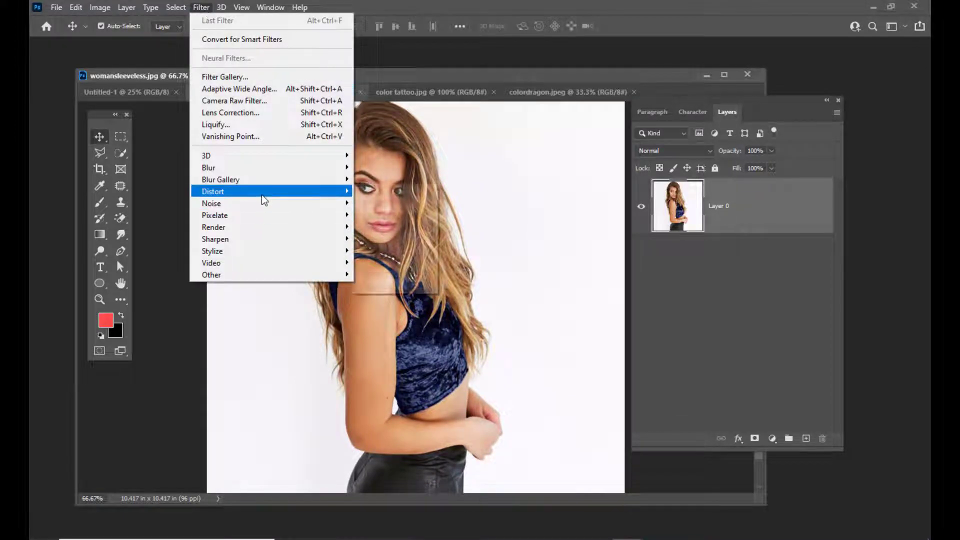
pyautogui.moveTo(225, 191)
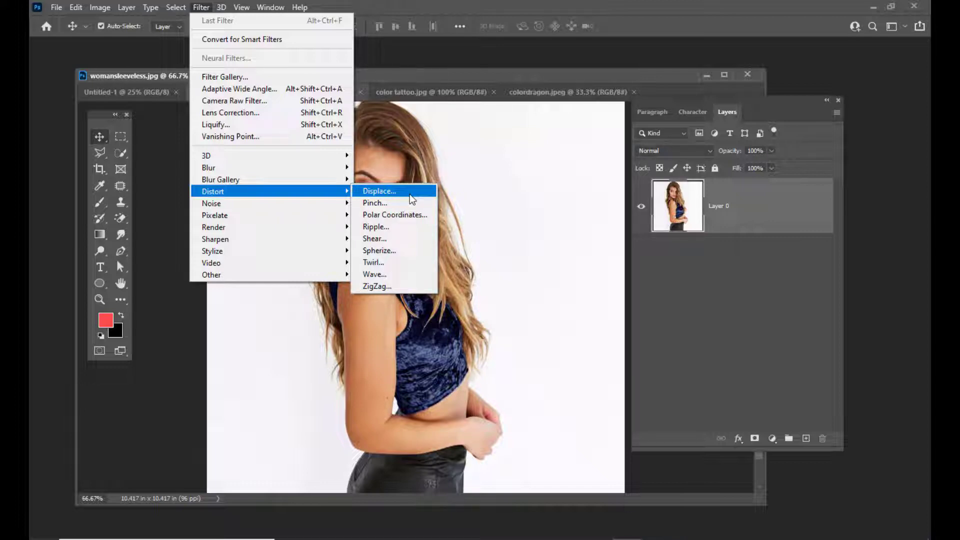
pyautogui.click(494, 70)
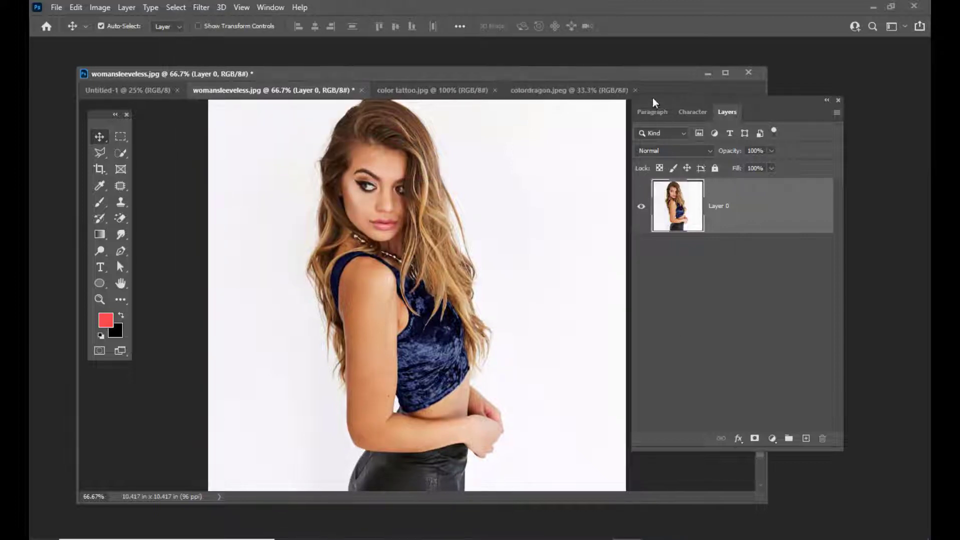
pyautogui.moveTo(649, 103); pyautogui.dragTo(652, 111)
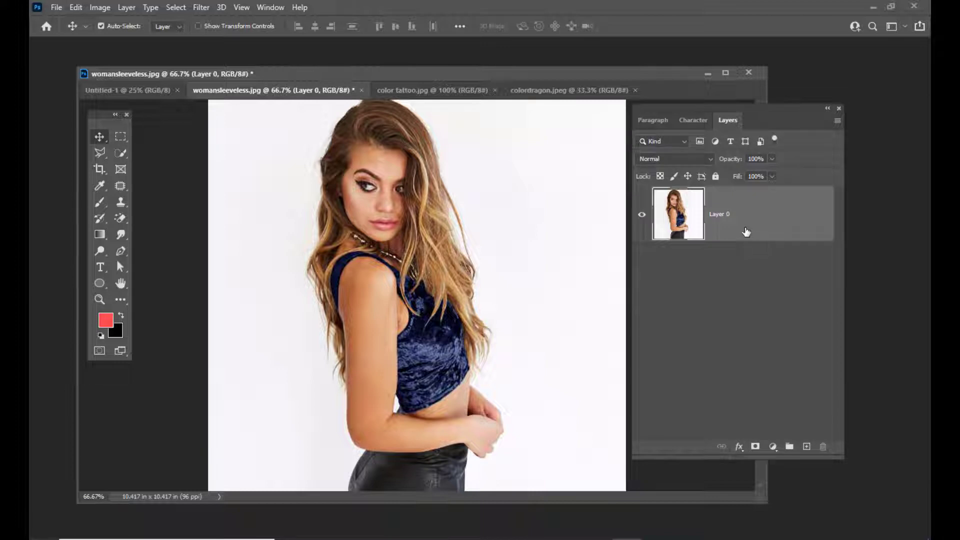
# Duplicate Layer 0 and desaturate the copy to black and white
pyautogui.hotkey('ctrl', 'j')
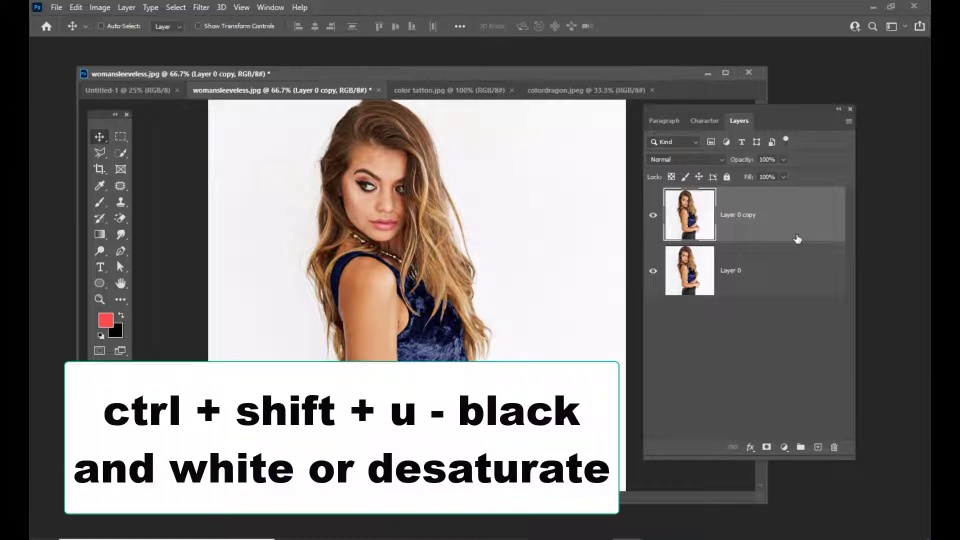
pyautogui.hotkey('ctrl', 'shift', 'u')
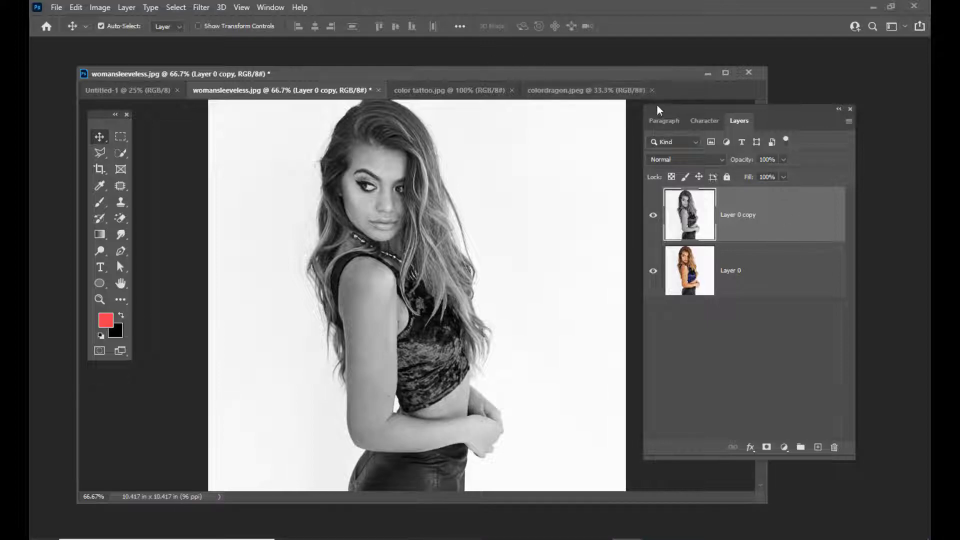
pyautogui.moveTo(658, 108); pyautogui.dragTo(678, 112)
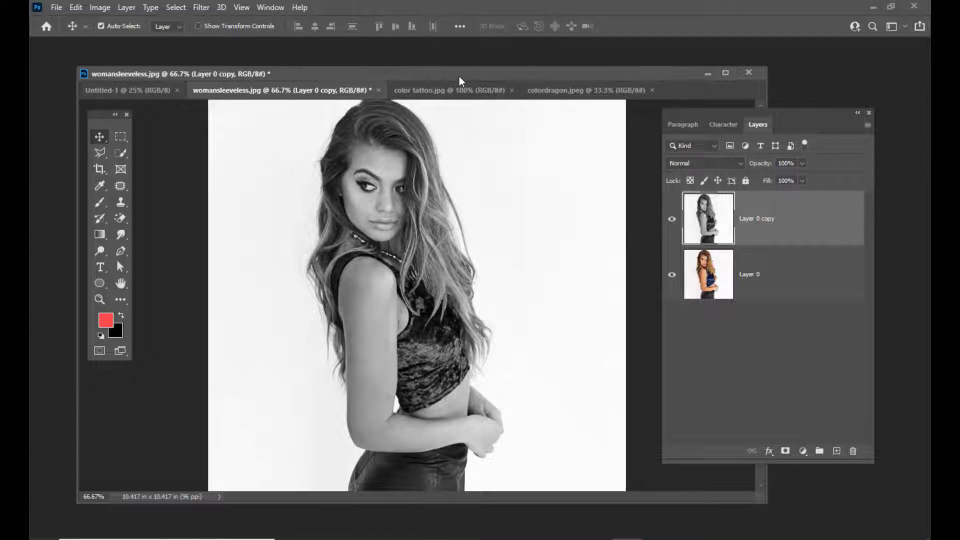
pyautogui.moveTo(458, 76); pyautogui.dragTo(453, 69)
pyautogui.moveTo(738, 114); pyautogui.dragTo(706, 117)
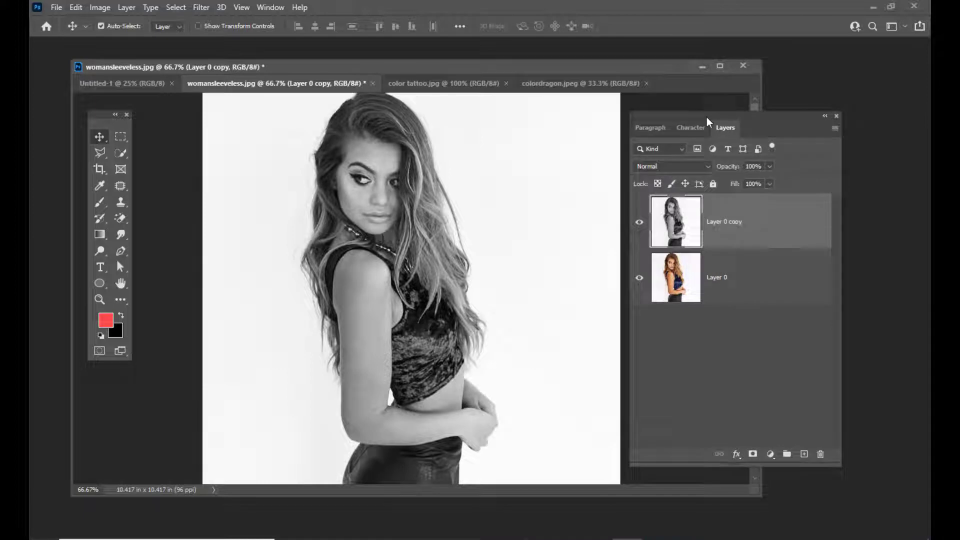
pyautogui.click(100, 7)
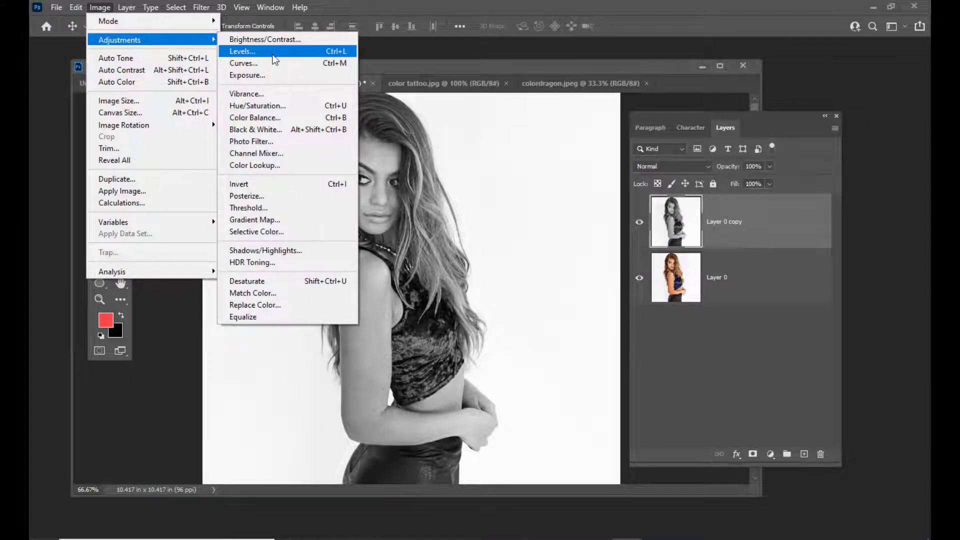
# Apply Levels with input values 93, 0.81 and 194 to the black-and-white copy
pyautogui.moveTo(119, 40)
pyautogui.click(290, 60)
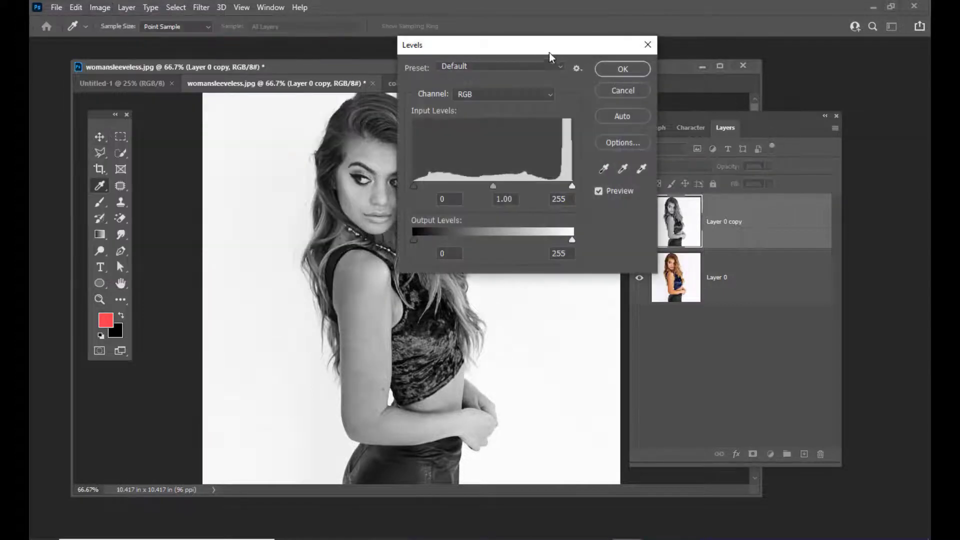
pyautogui.moveTo(549, 53)
pyautogui.mouseDown()
pyautogui.moveTo(658, 125)
pyautogui.moveTo(618, 113)
pyautogui.mouseUp()
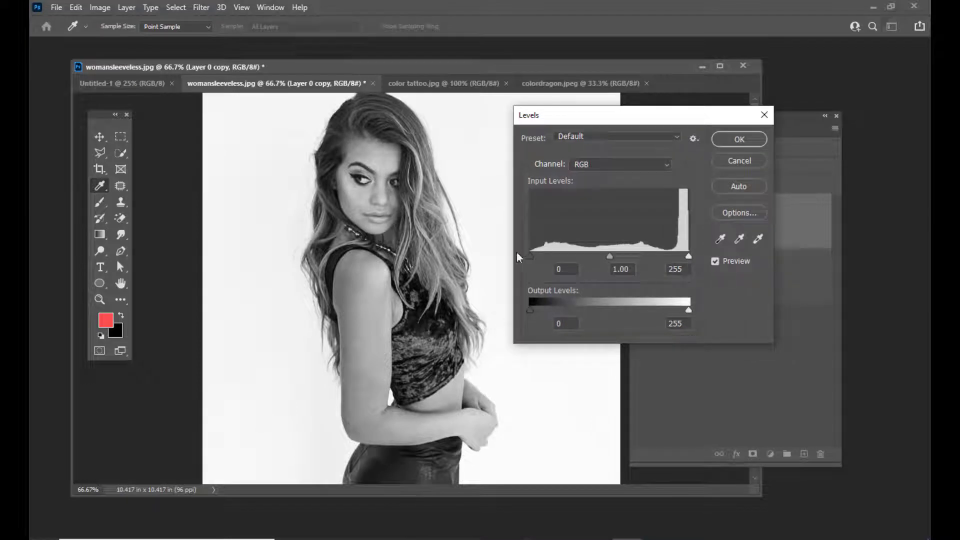
pyautogui.moveTo(529, 258); pyautogui.dragTo(583, 259)
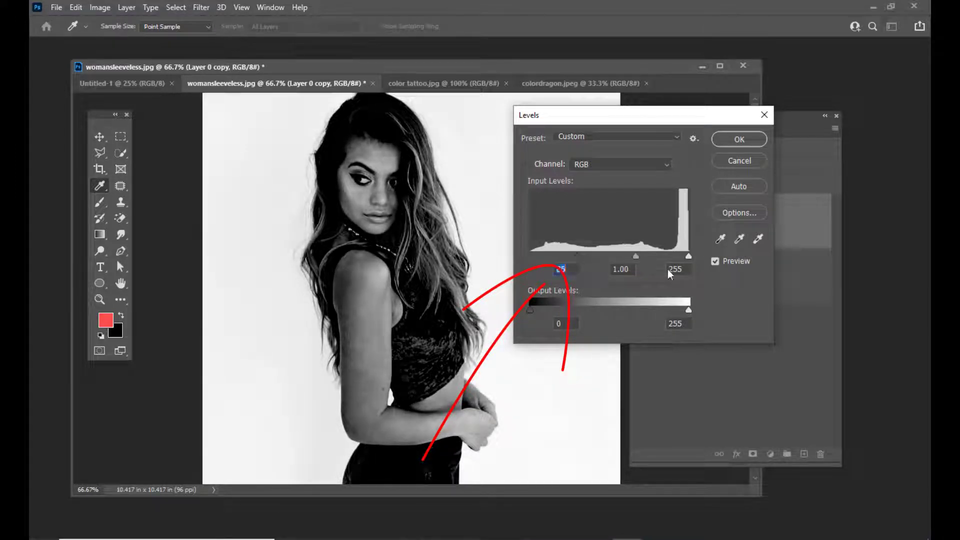
pyautogui.moveTo(687, 256); pyautogui.dragTo(648, 260)
pyautogui.moveTo(581, 254); pyautogui.dragTo(588, 255)
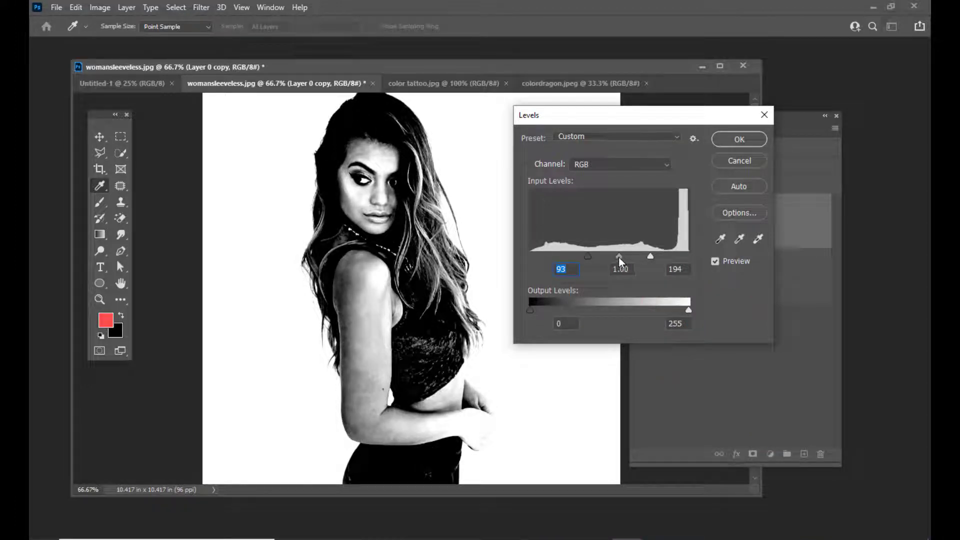
pyautogui.moveTo(618, 257); pyautogui.dragTo(622, 260)
pyautogui.press('Tab')
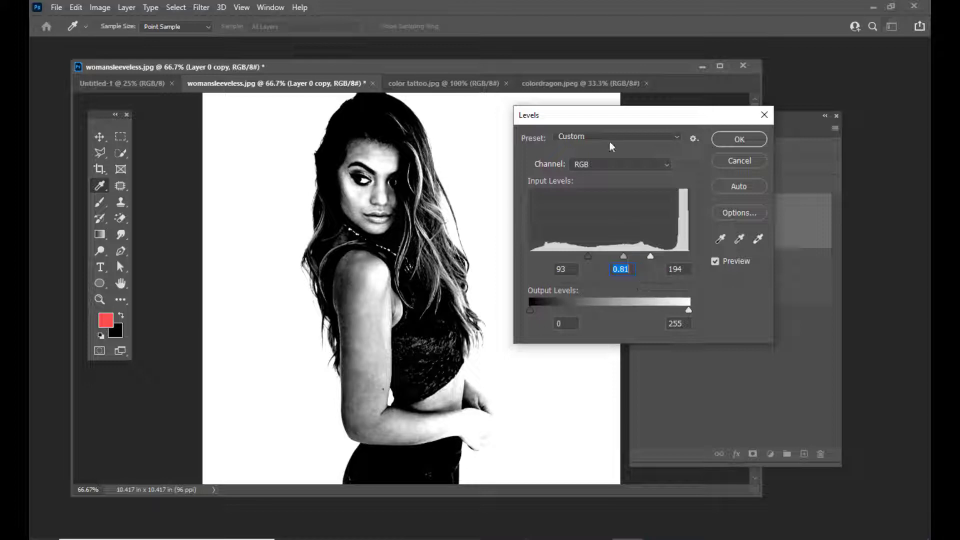
pyautogui.moveTo(590, 117); pyautogui.dragTo(571, 121)
pyautogui.click(720, 143)
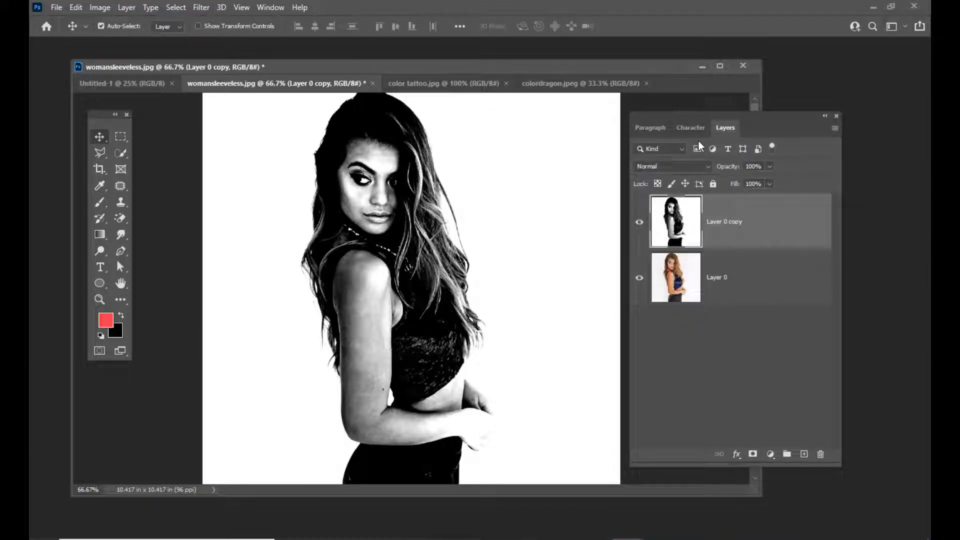
pyautogui.moveTo(673, 115); pyautogui.dragTo(684, 116)
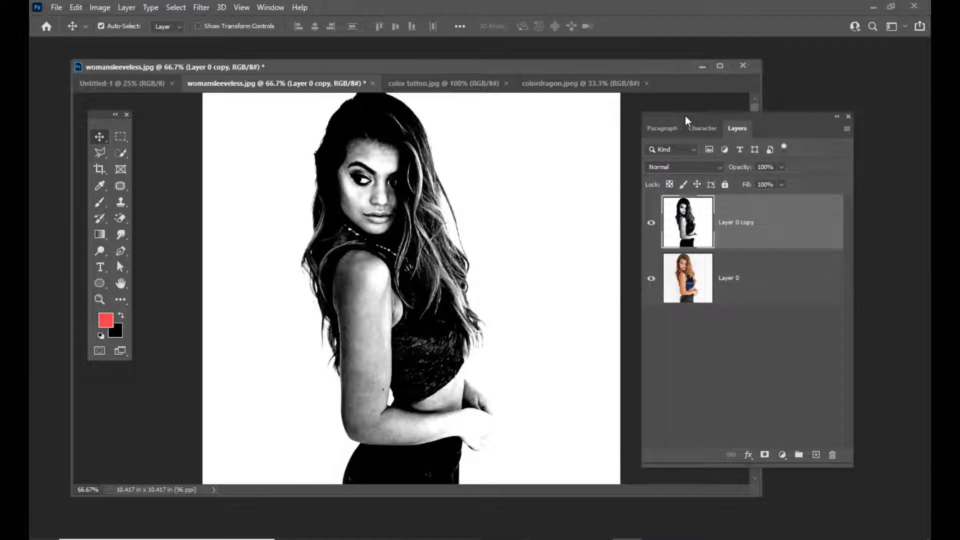
pyautogui.moveTo(684, 115); pyautogui.dragTo(683, 117)
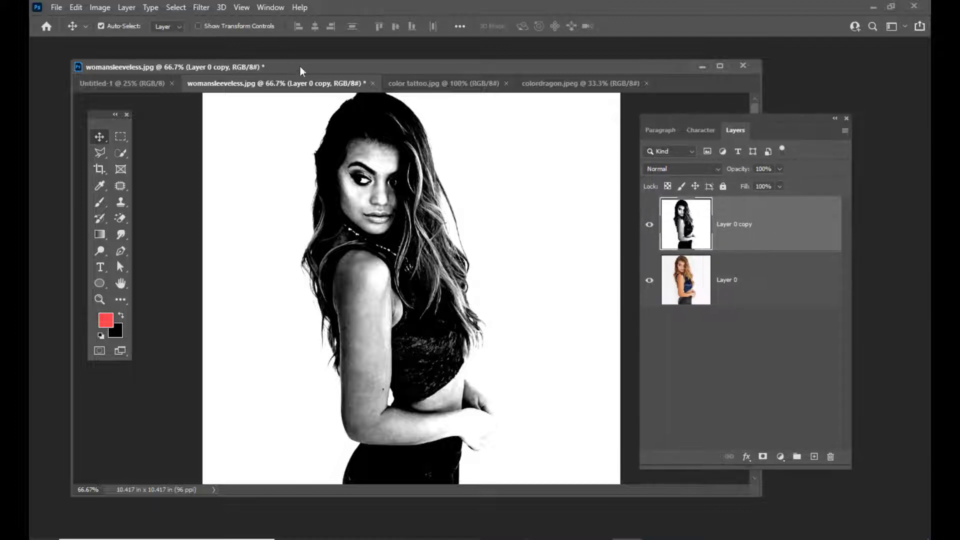
pyautogui.moveTo(300, 66); pyautogui.dragTo(305, 68)
# Save the document to the Desktop as blackandwhite.psd, accepting the compatibility options
pyautogui.click(56, 7)
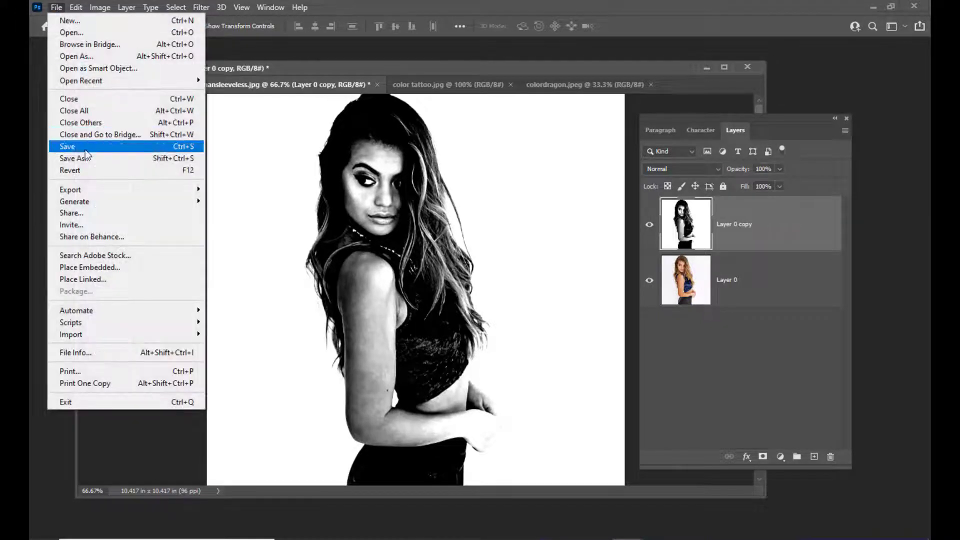
pyautogui.click(86, 150)
pyautogui.click(82, 100)
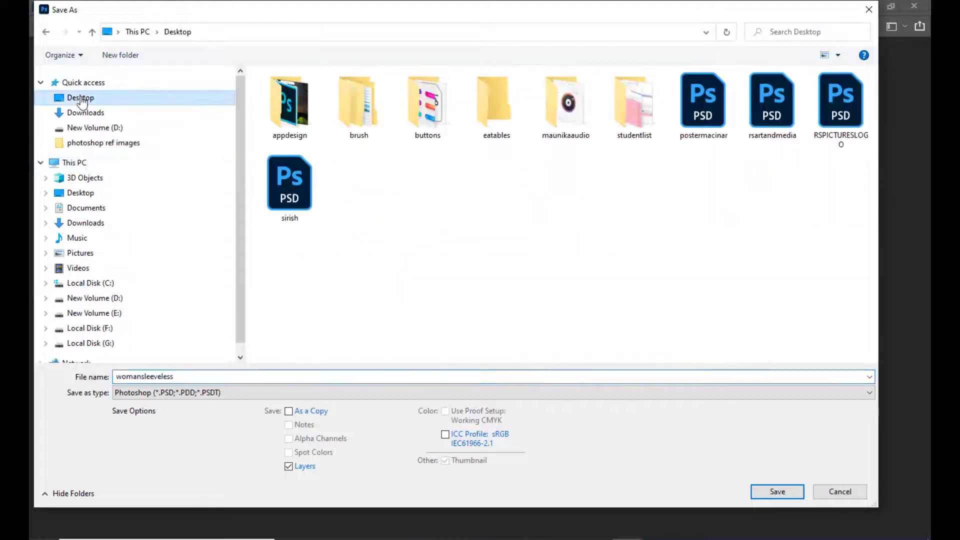
pyautogui.doubleClick(231, 377)
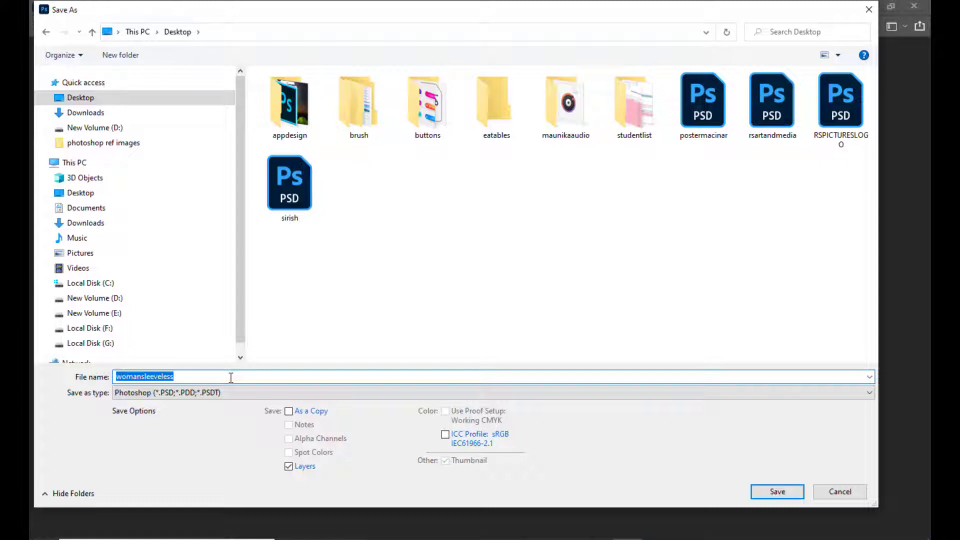
pyautogui.press('BackSpace')
pyautogui.write('b')
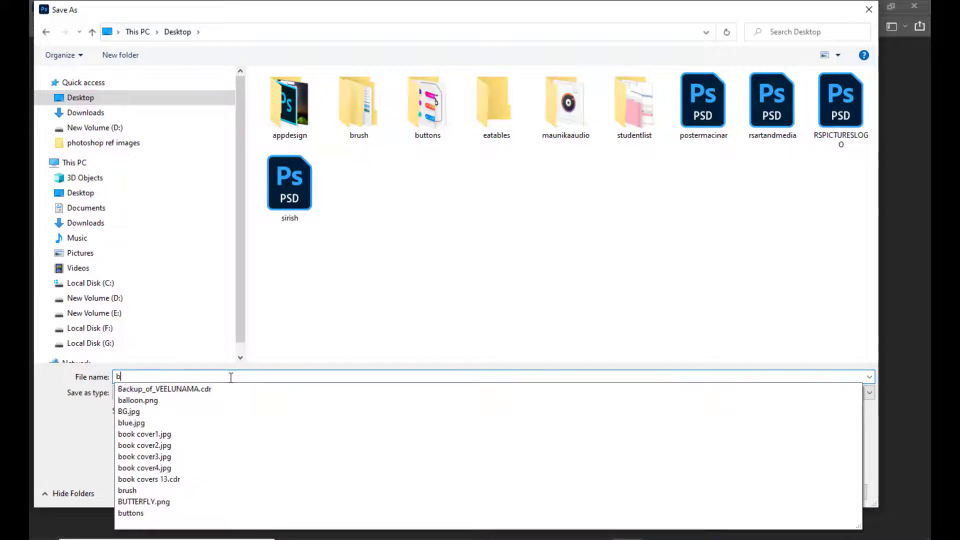
pyautogui.write('lackan')
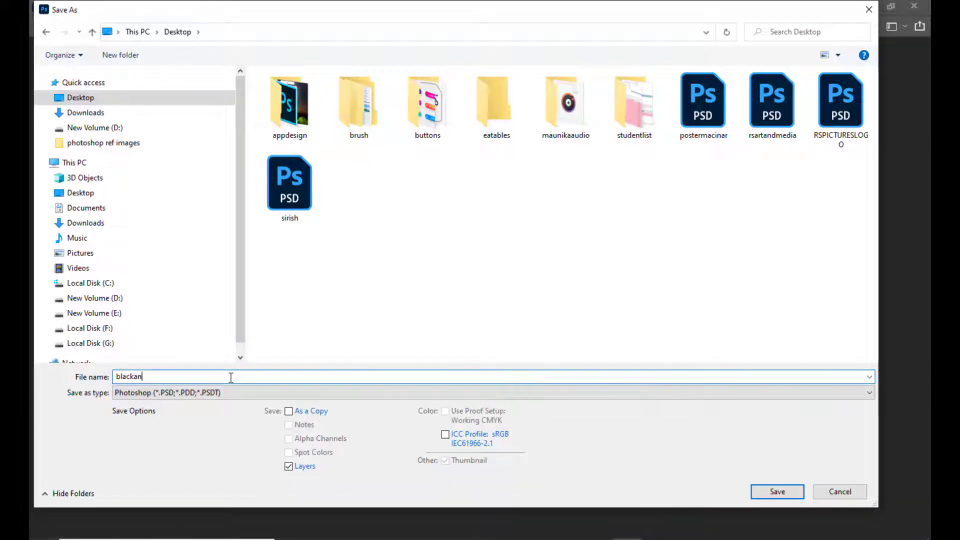
pyautogui.write('dwhite')
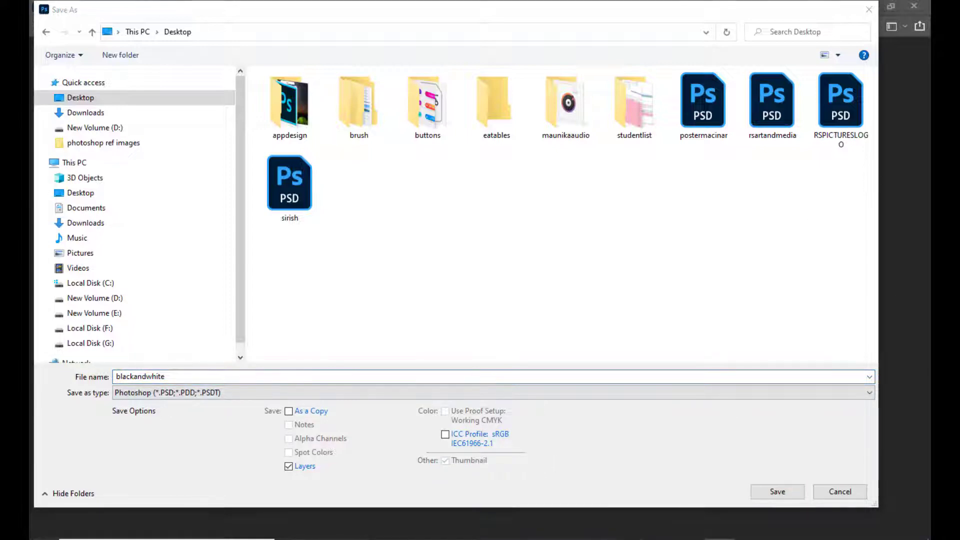
pyautogui.click(762, 493)
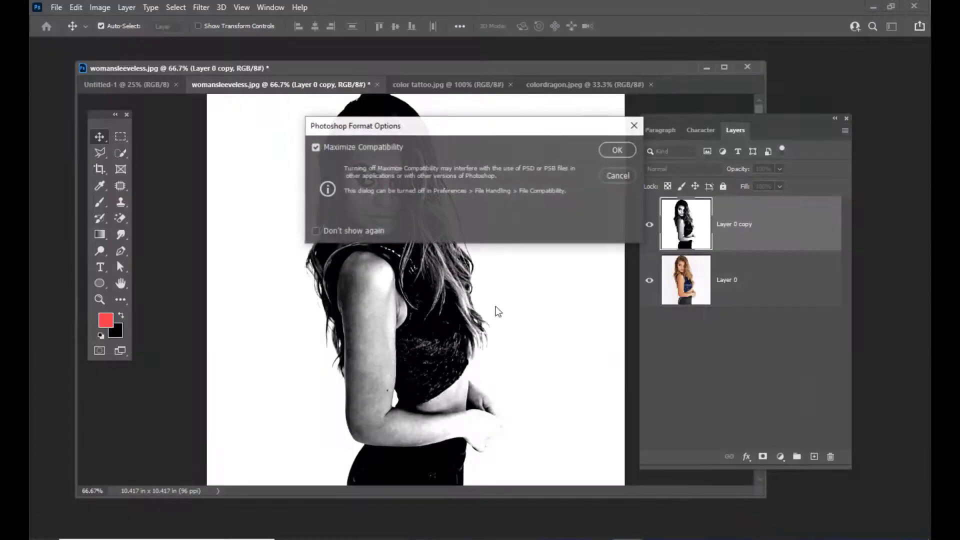
pyautogui.click(575, 140)
pyautogui.moveTo(502, 68); pyautogui.dragTo(539, 73)
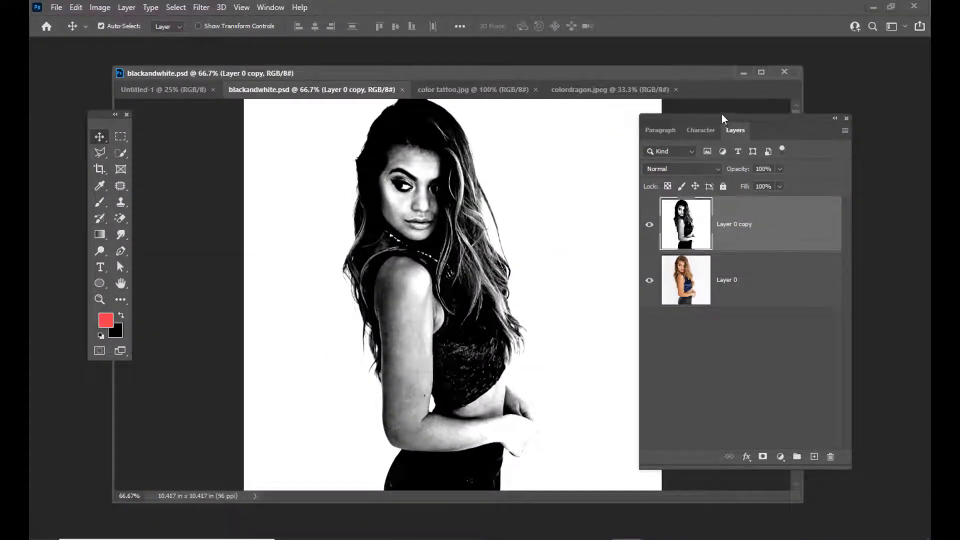
# Delete the Layer 0 copy so only the original colour Layer 0 remains
pyautogui.moveTo(722, 115); pyautogui.dragTo(732, 113)
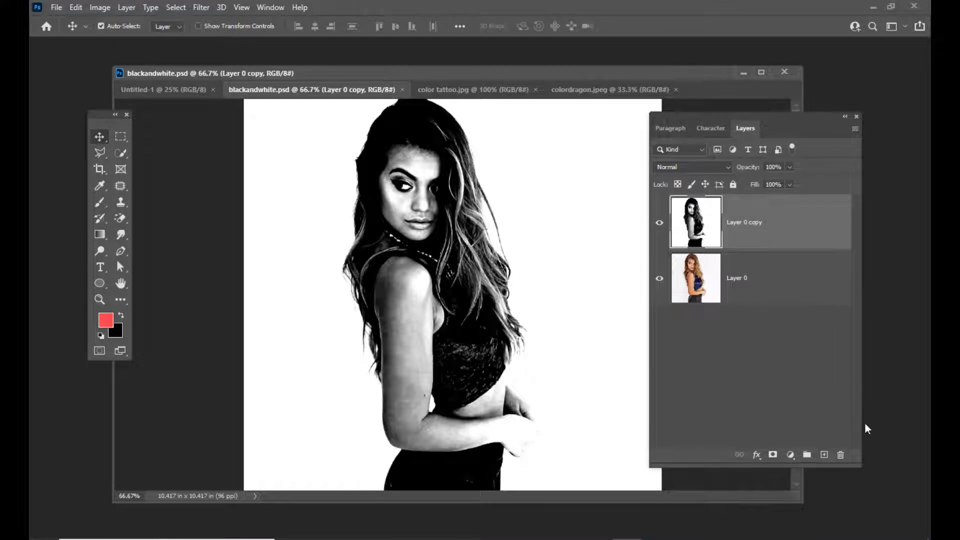
pyautogui.click(840, 455)
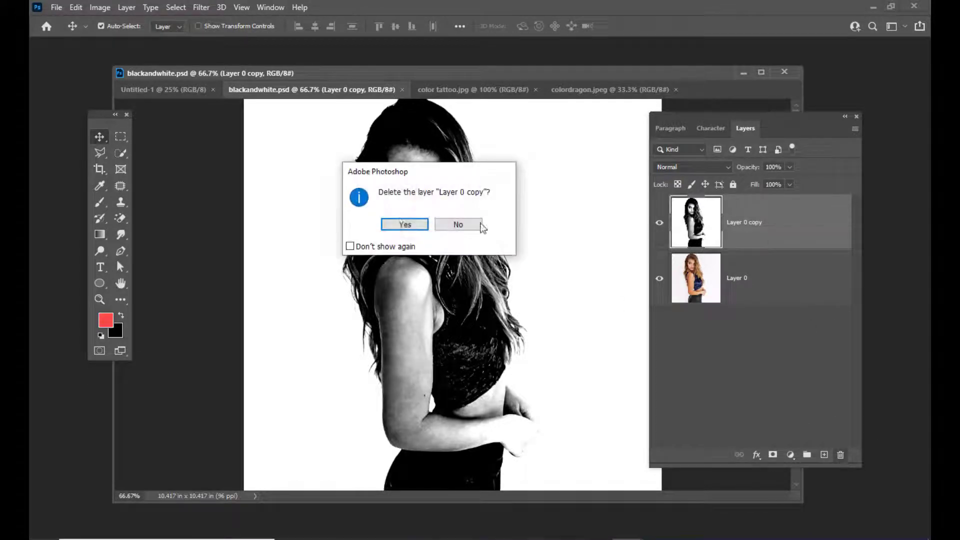
pyautogui.click(404, 225)
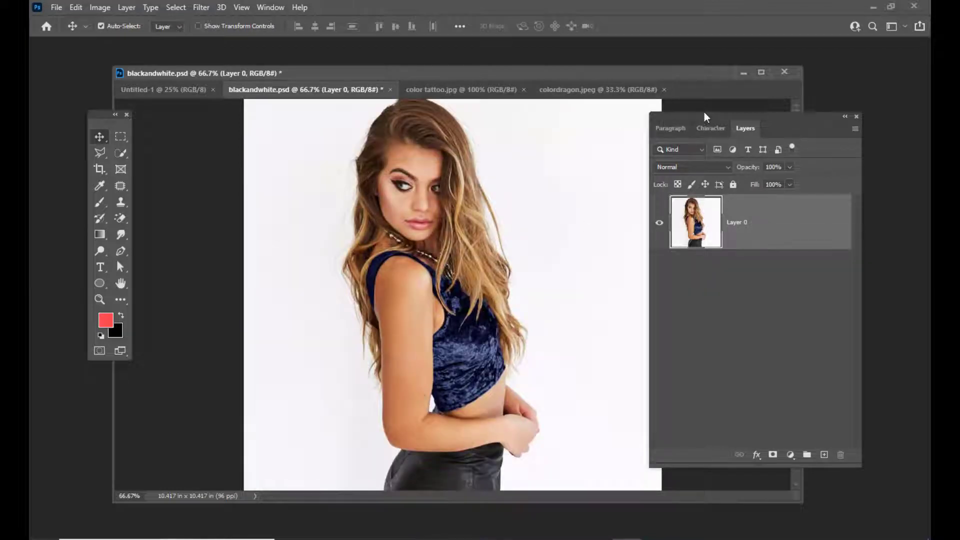
pyautogui.moveTo(703, 112); pyautogui.dragTo(734, 115)
pyautogui.moveTo(377, 74); pyautogui.dragTo(399, 75)
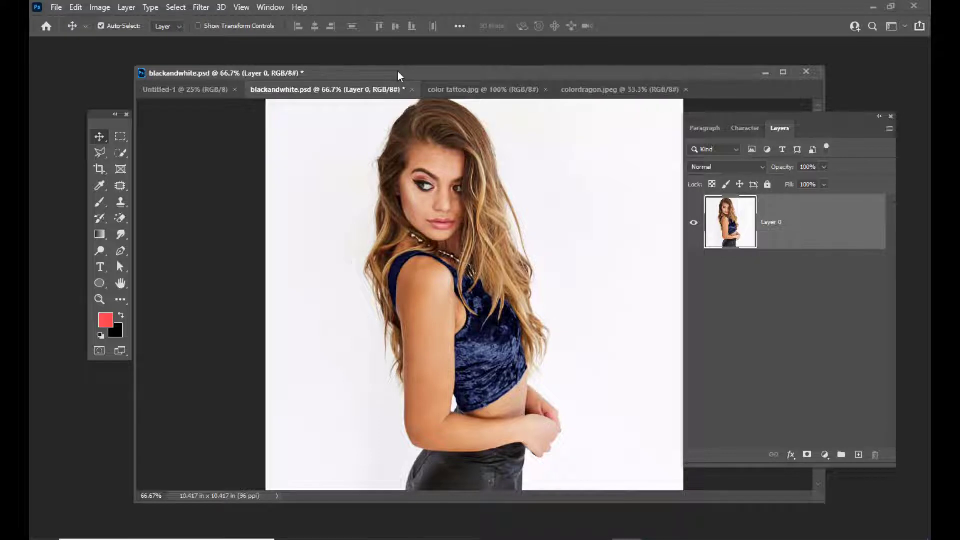
pyautogui.moveTo(398, 72); pyautogui.dragTo(386, 61)
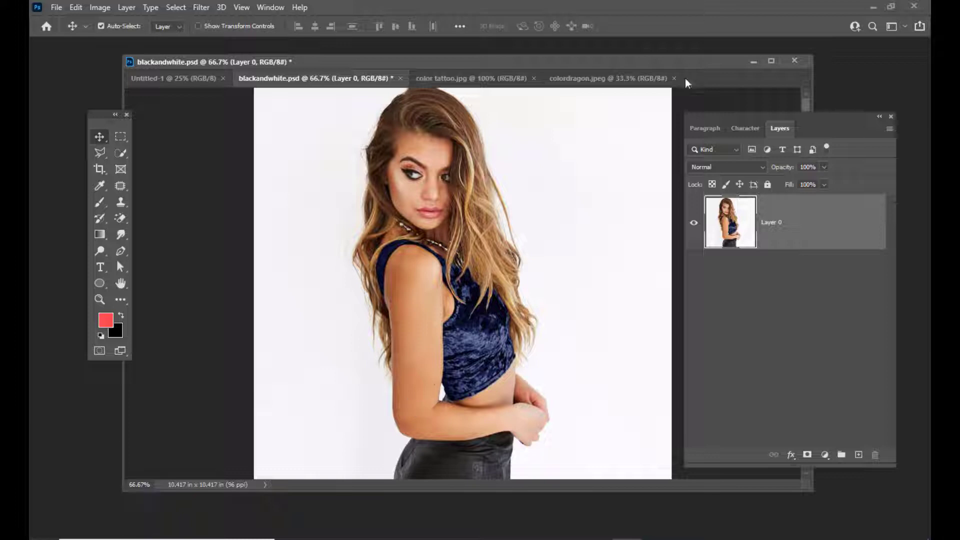
# Unlock the tattoo image's Background layer and drag it into blackandwhite.psd onto the shoulder
pyautogui.click(450, 78)
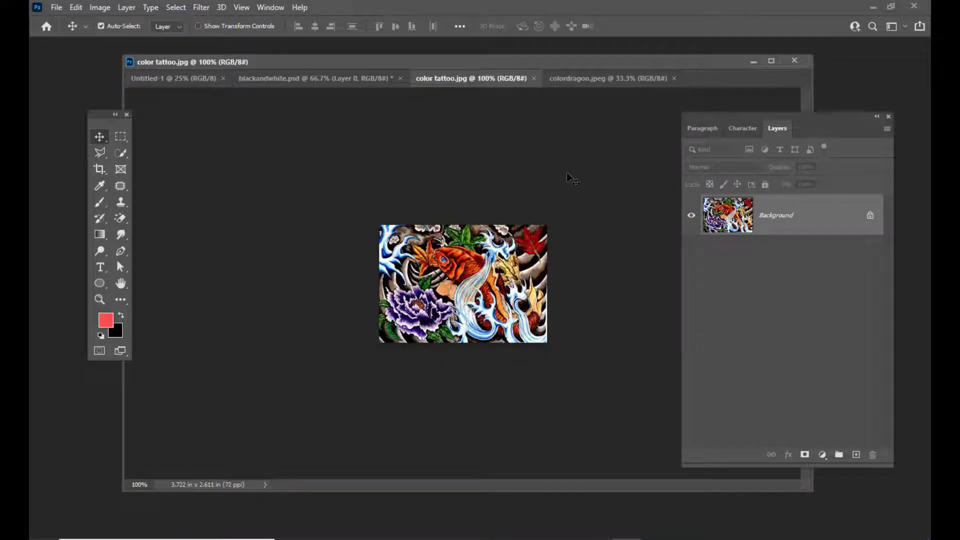
pyautogui.doubleClick(798, 214)
pyautogui.press('Return')
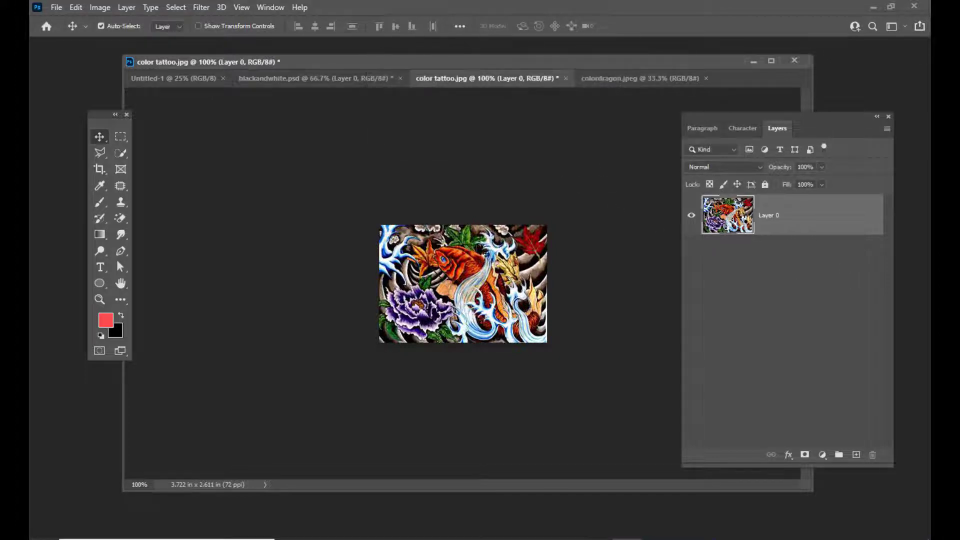
pyautogui.moveTo(490, 262)
pyautogui.mouseDown()
pyautogui.moveTo(343, 85)
pyautogui.moveTo(304, 86)
pyautogui.moveTo(465, 272)
pyautogui.moveTo(455, 332)
pyautogui.moveTo(449, 308)
pyautogui.mouseUp()
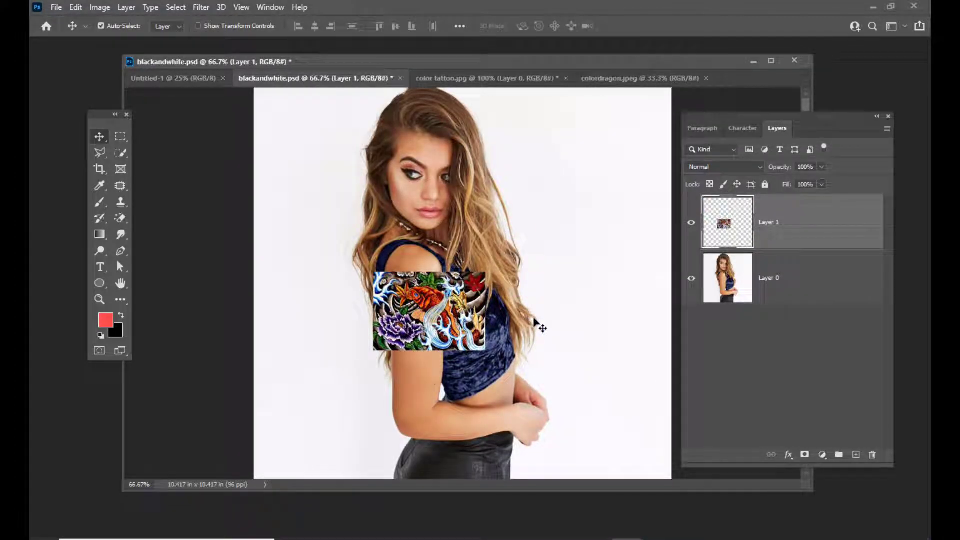
pyautogui.moveTo(468, 317); pyautogui.dragTo(456, 316)
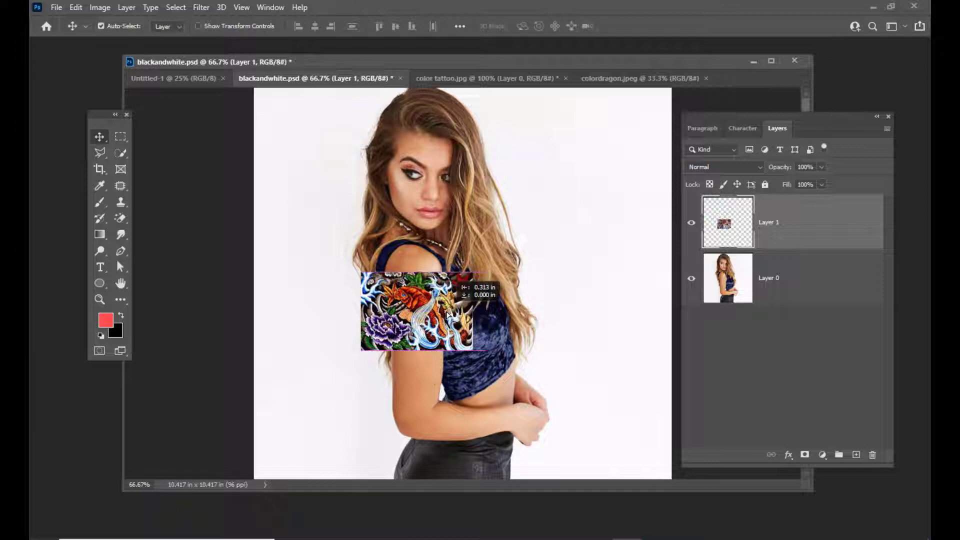
# Free-transform the tattoo: rotate it upright, stretch it lengthwise and position it on the upper arm
pyautogui.hotkey('ctrl', 't')
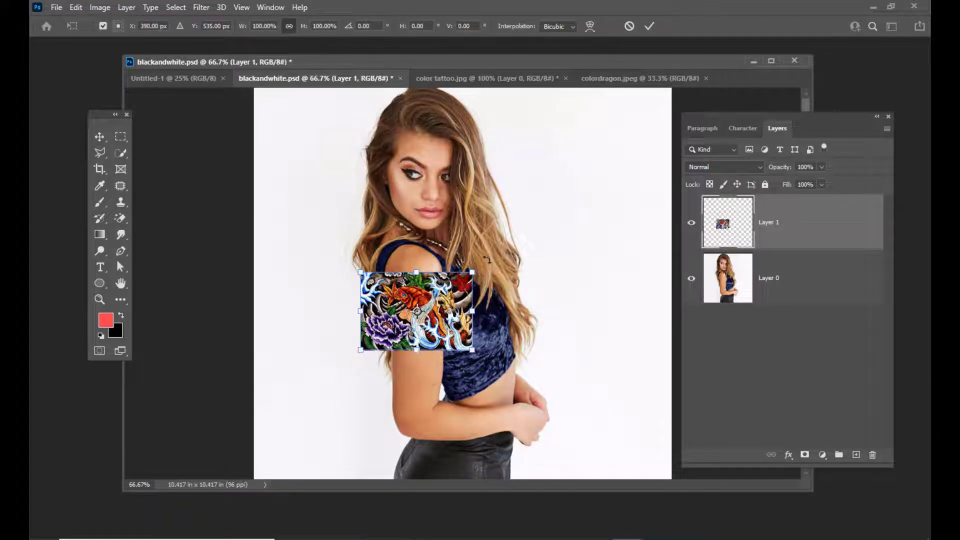
pyautogui.moveTo(482, 262); pyautogui.dragTo(465, 376)
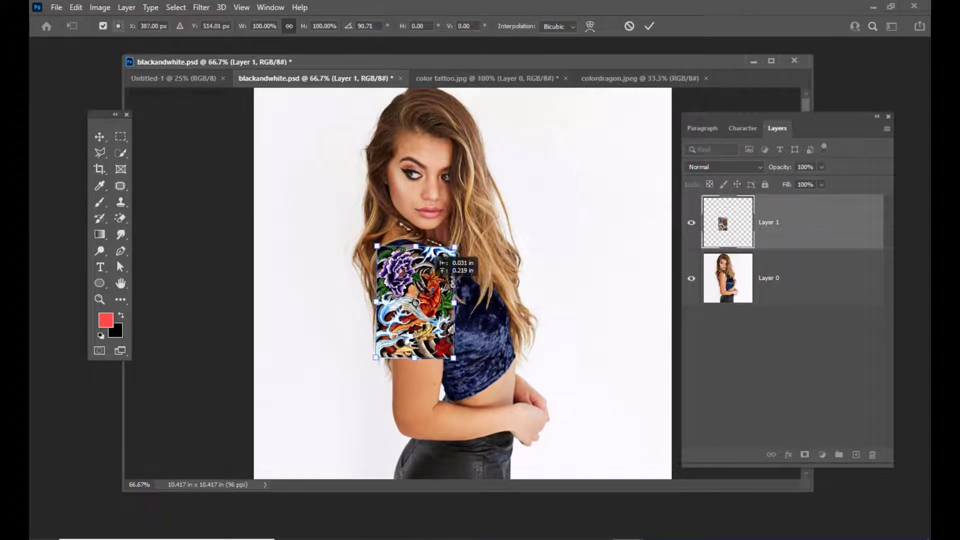
pyautogui.moveTo(410, 361)
pyautogui.mouseDown()
pyautogui.moveTo(407, 349)
pyautogui.moveTo(425, 410)
pyautogui.moveTo(413, 352)
pyautogui.moveTo(413, 415)
pyautogui.mouseUp()
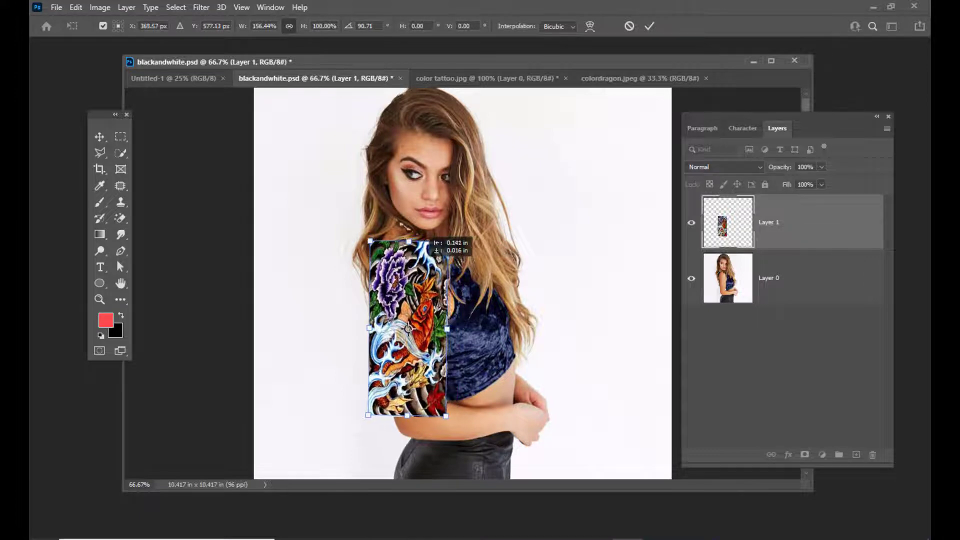
pyautogui.moveTo(430, 237)
pyautogui.mouseDown()
pyautogui.moveTo(431, 251)
pyautogui.moveTo(444, 239)
pyautogui.mouseUp()
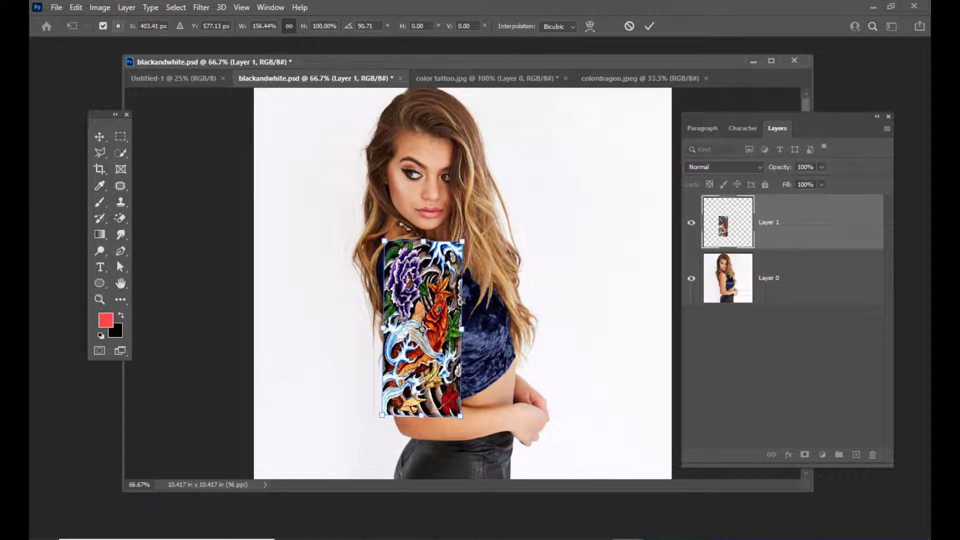
pyautogui.moveTo(444, 247); pyautogui.dragTo(444, 258)
pyautogui.moveTo(531, 64); pyautogui.dragTo(535, 64)
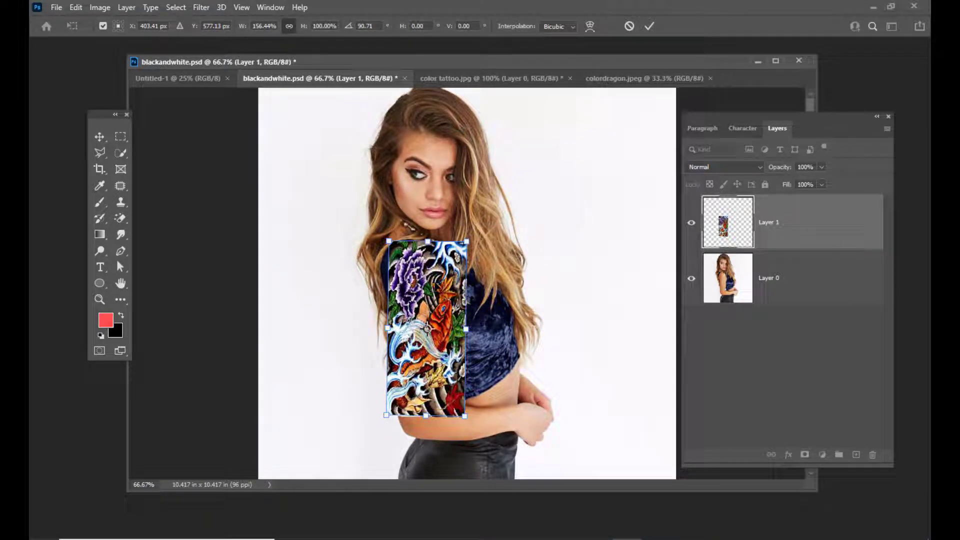
# Warp the tattoo's top and right edges over the shoulder, lowering opacity to see the arm
pyautogui.click(589, 25)
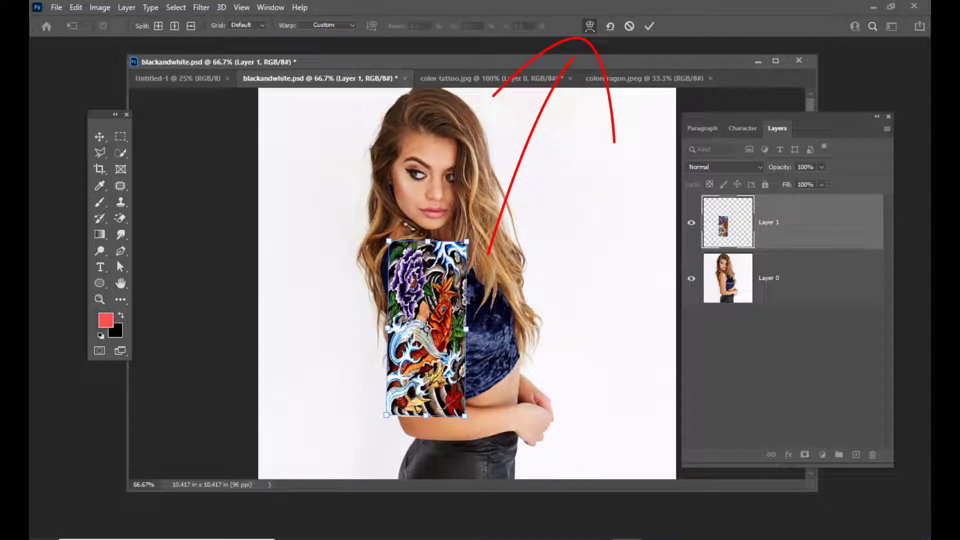
pyautogui.moveTo(464, 242)
pyautogui.mouseDown()
pyautogui.moveTo(463, 257)
pyautogui.moveTo(450, 255)
pyautogui.mouseUp()
pyautogui.moveTo(390, 248); pyautogui.dragTo(408, 235)
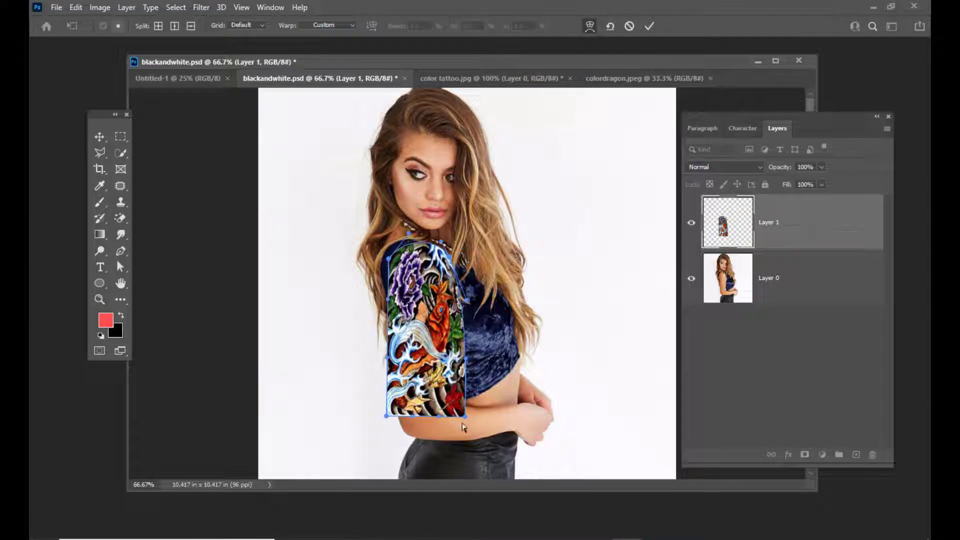
pyautogui.moveTo(465, 416); pyautogui.dragTo(455, 398)
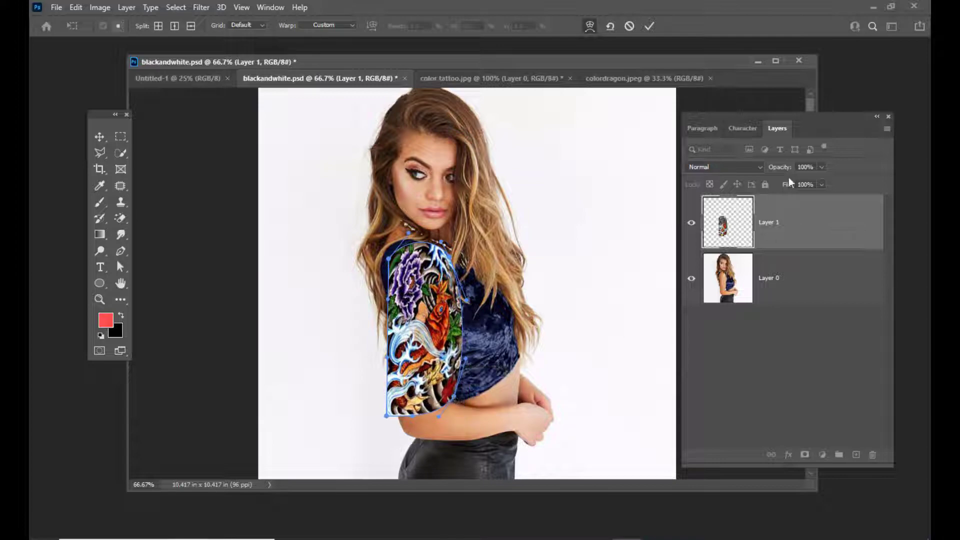
pyautogui.click(821, 167)
pyautogui.moveTo(822, 181); pyautogui.dragTo(791, 182)
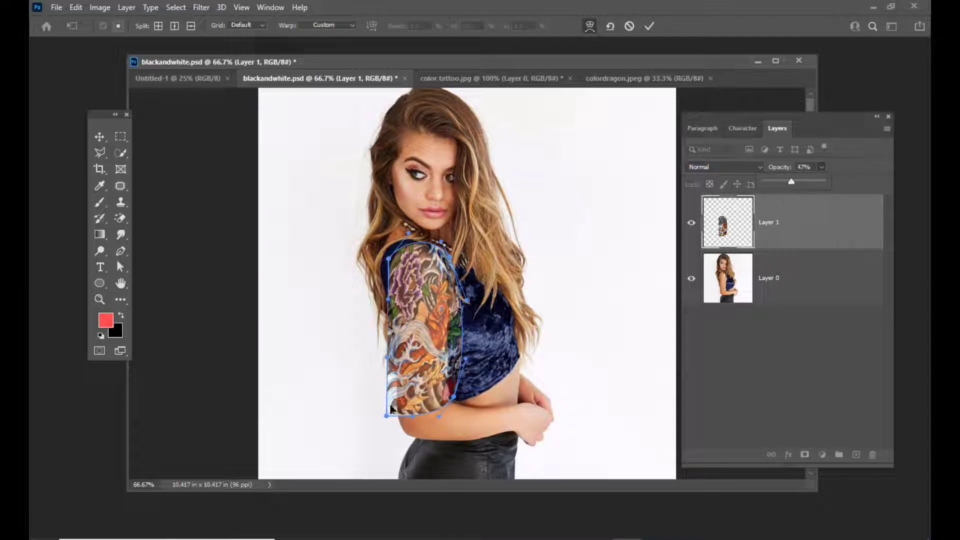
# Fit the warp's lower and side edges to the arm, commit it, and restore 100% opacity
pyautogui.moveTo(386, 418); pyautogui.dragTo(393, 405)
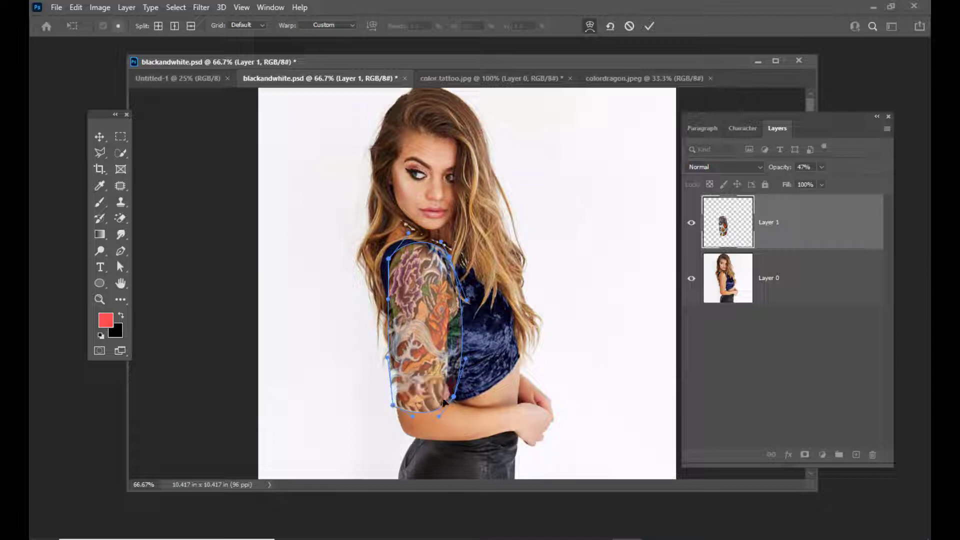
pyautogui.moveTo(454, 400)
pyautogui.mouseDown()
pyautogui.moveTo(420, 393)
pyautogui.moveTo(447, 394)
pyautogui.mouseUp()
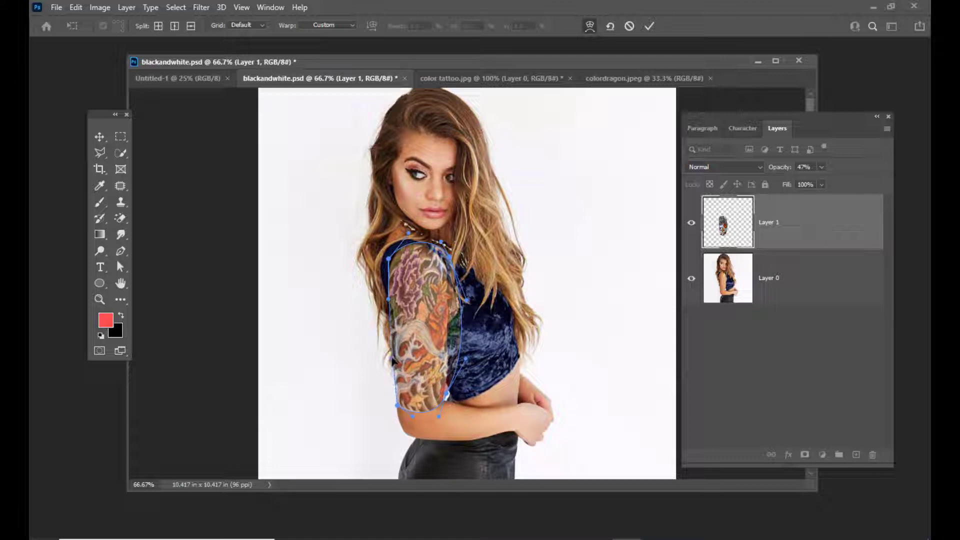
pyautogui.moveTo(386, 309); pyautogui.dragTo(380, 306)
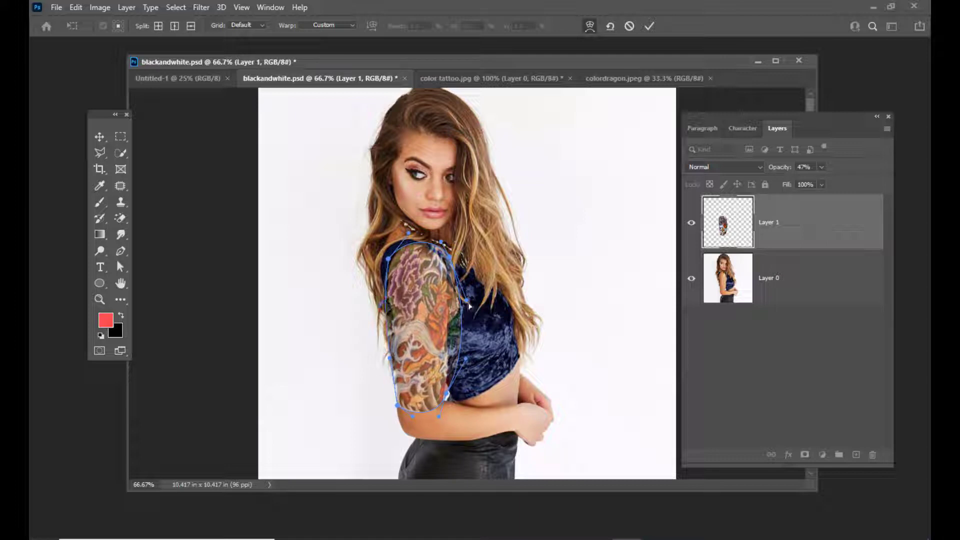
pyautogui.moveTo(463, 305); pyautogui.dragTo(450, 255)
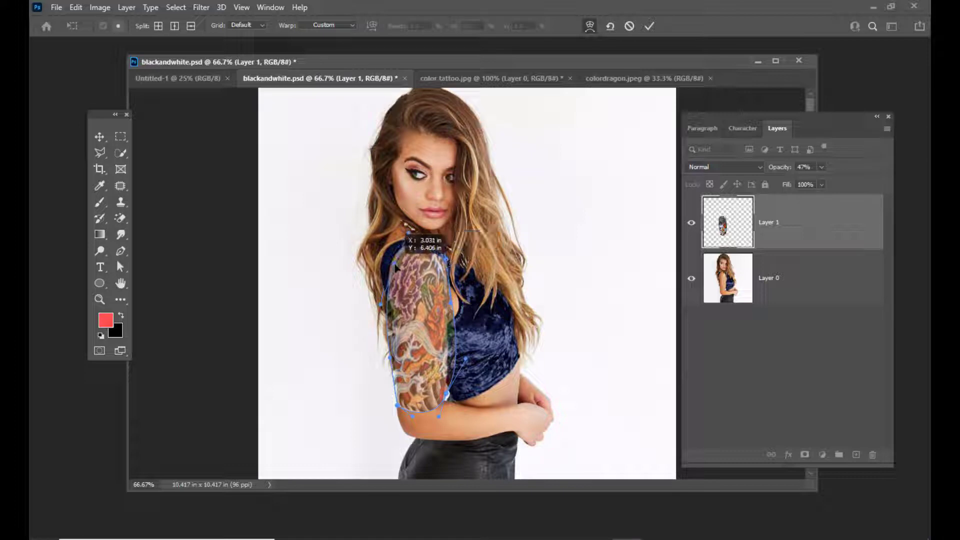
pyautogui.moveTo(388, 259); pyautogui.dragTo(388, 260)
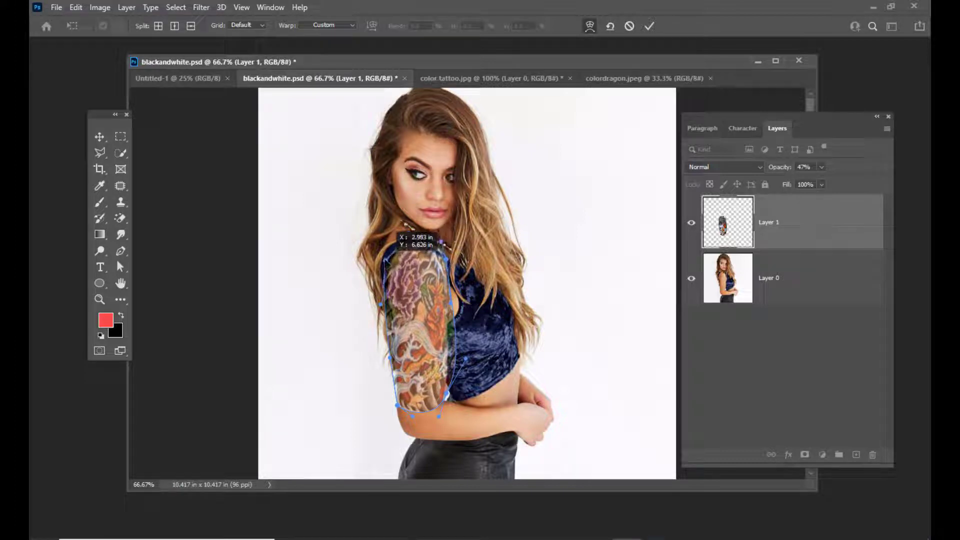
pyautogui.click(649, 26)
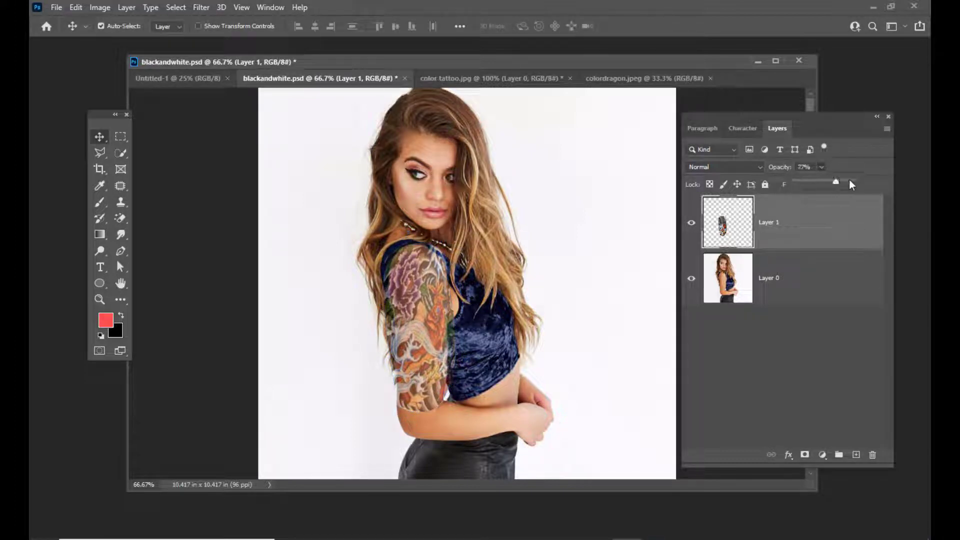
pyautogui.moveTo(849, 179); pyautogui.dragTo(870, 179)
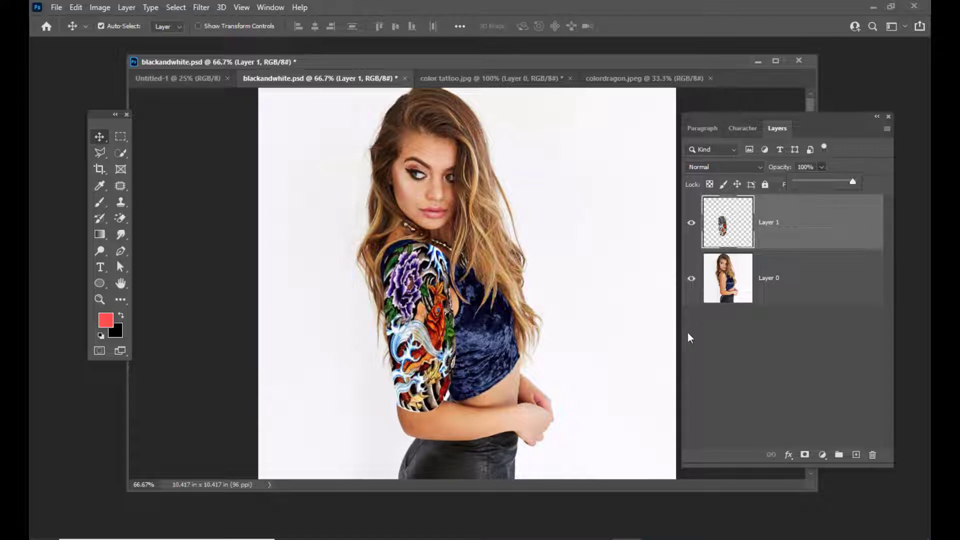
pyautogui.click(787, 233)
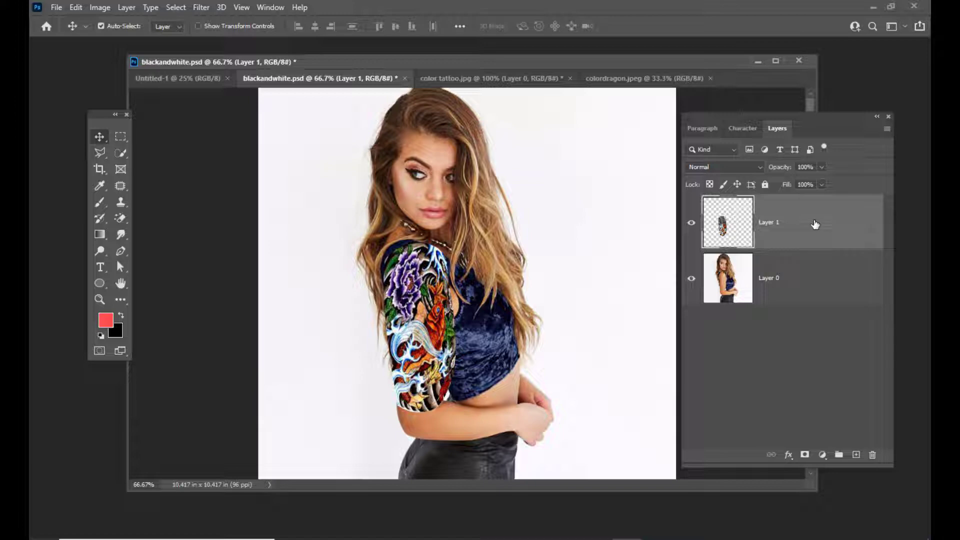
# Open the Displace filter with Horizontal and Vertical Scale both at 10
pyautogui.click(198, 8)
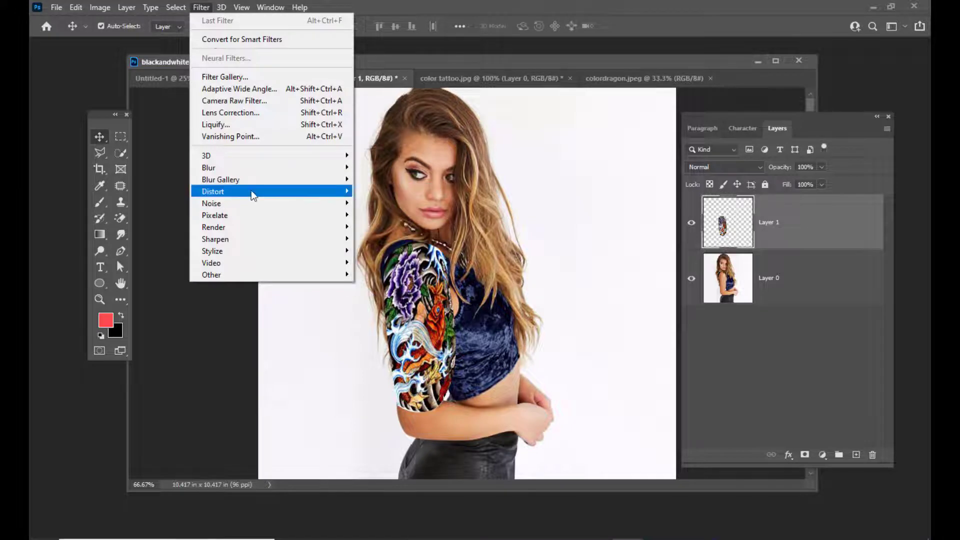
pyautogui.click(398, 192)
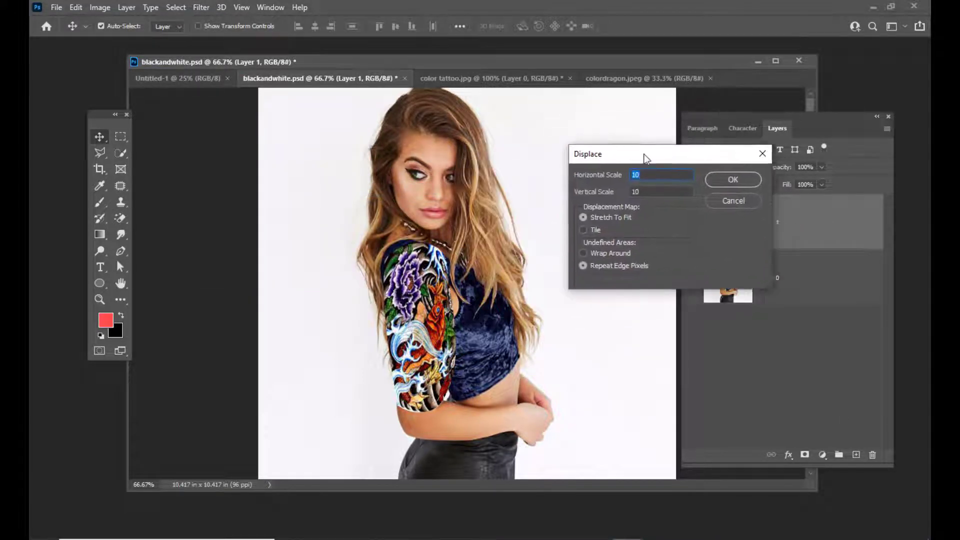
pyautogui.moveTo(616, 143); pyautogui.dragTo(595, 133)
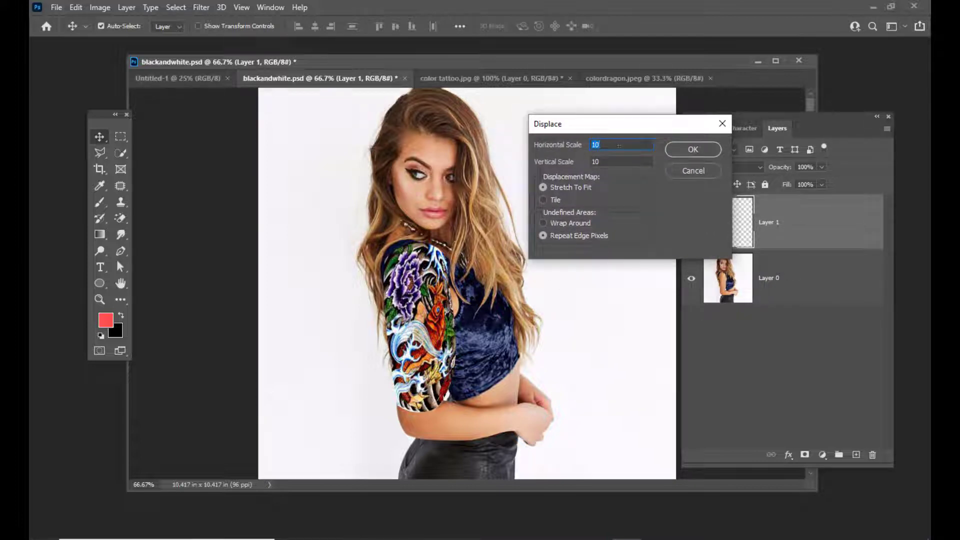
pyautogui.press('Tab')
pyautogui.moveTo(590, 125); pyautogui.dragTo(600, 124)
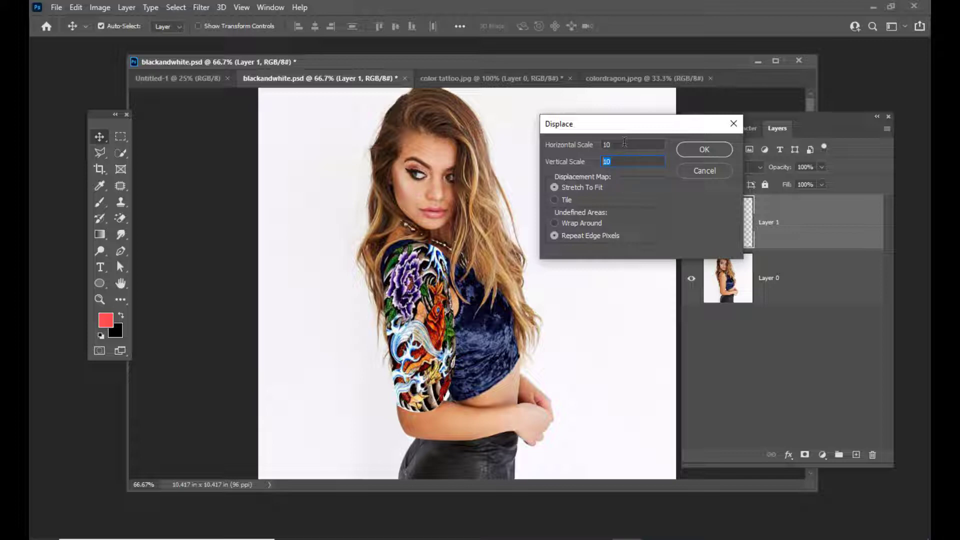
pyautogui.moveTo(622, 130)
pyautogui.mouseDown()
pyautogui.moveTo(620, 143)
pyautogui.moveTo(628, 135)
pyautogui.mouseUp()
# Use Desktop/blackandwhite.psd as the displacement map to distort the tattoo layer
pyautogui.click(710, 161)
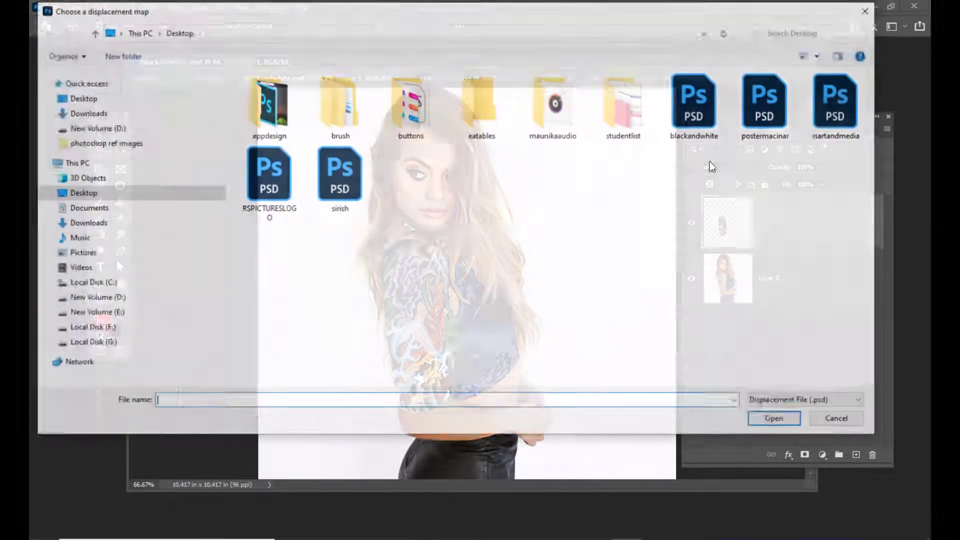
pyautogui.moveTo(256, 11); pyautogui.dragTo(279, 55)
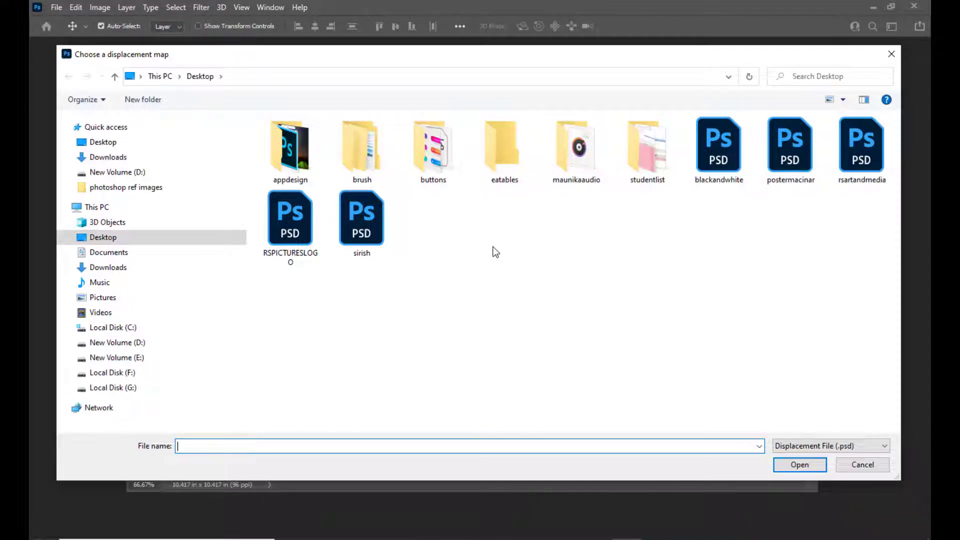
pyautogui.click(97, 144)
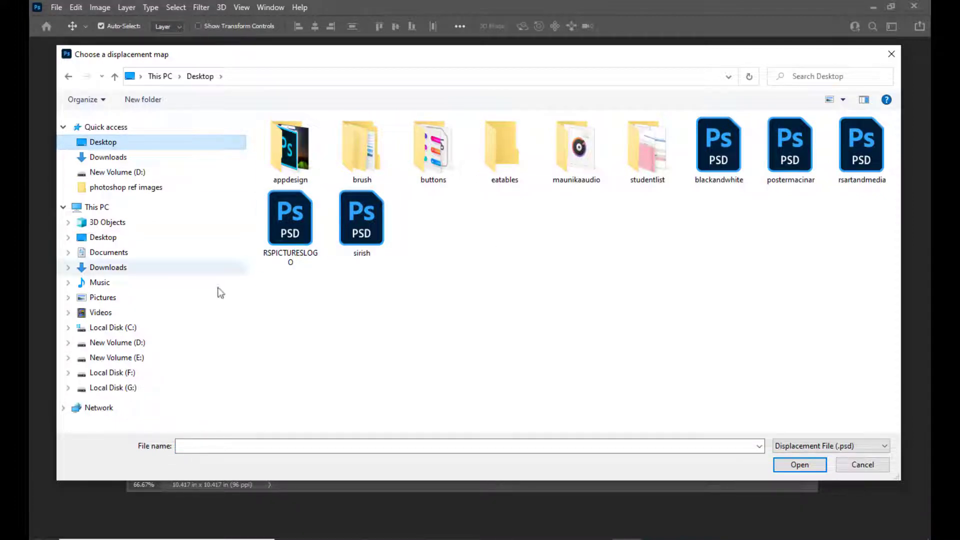
pyautogui.click(720, 134)
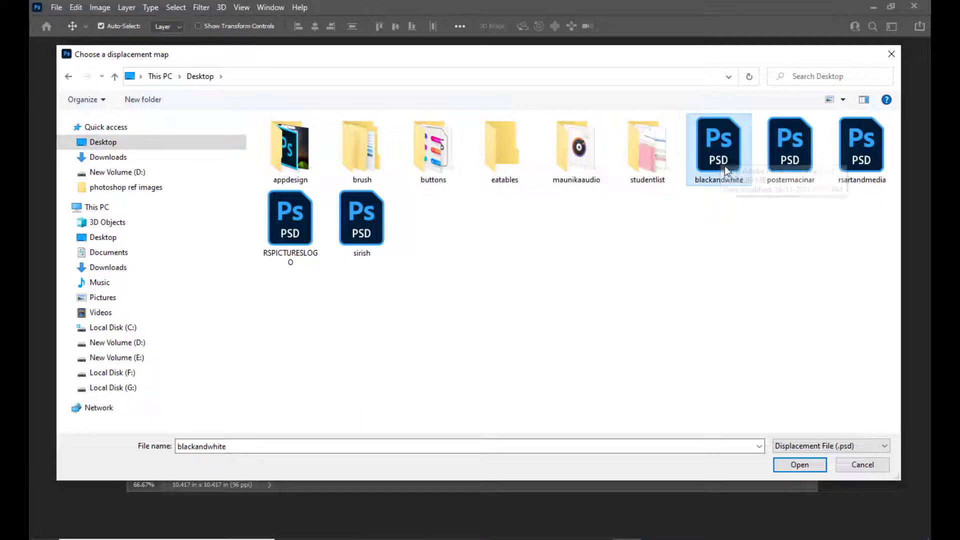
pyautogui.click(800, 466)
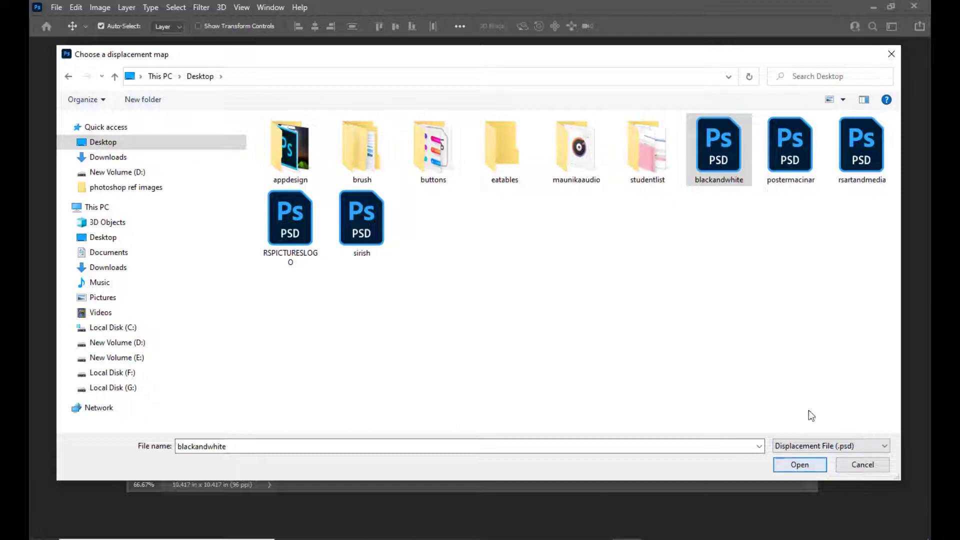
pyautogui.moveTo(897, 475); pyautogui.dragTo(438, 429)
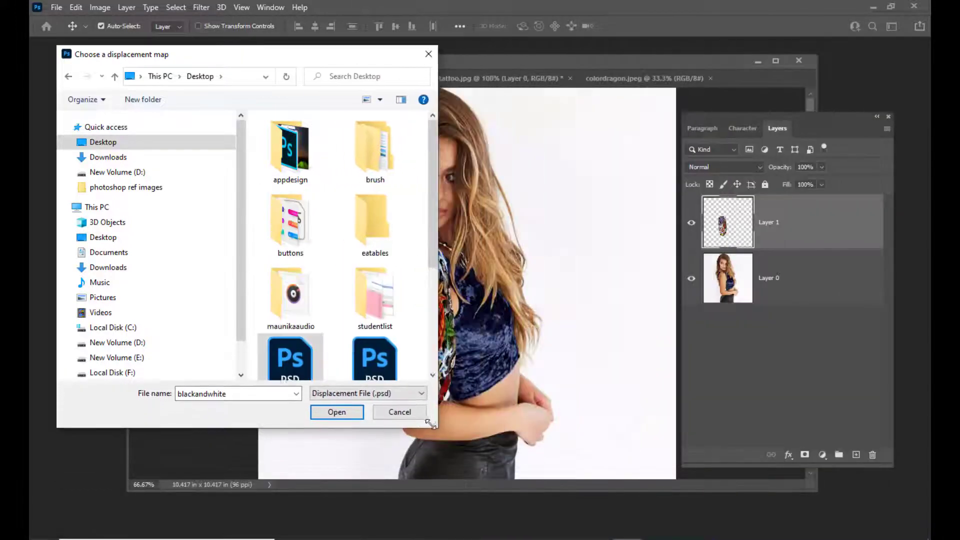
pyautogui.moveTo(209, 57); pyautogui.dragTo(696, 94)
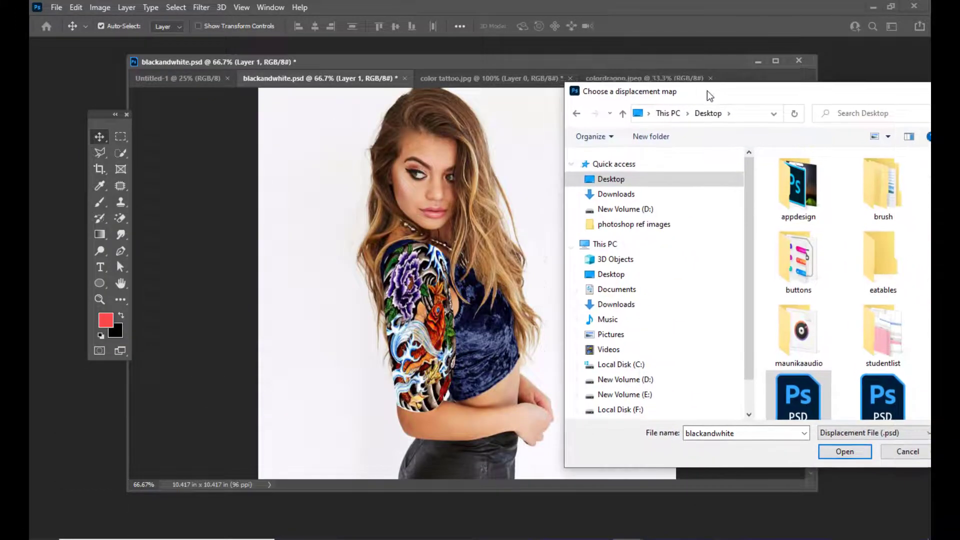
pyautogui.moveTo(791, 99); pyautogui.dragTo(779, 93)
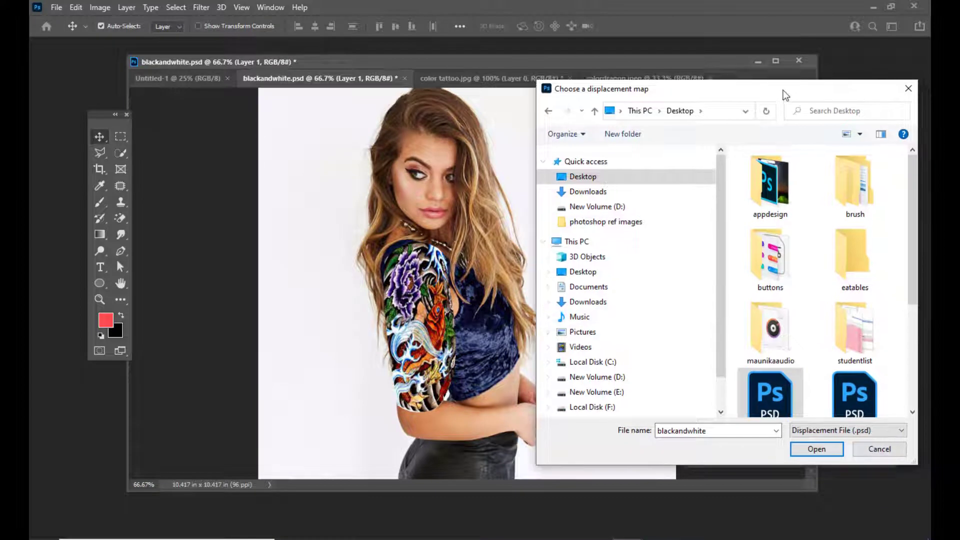
pyautogui.moveTo(907, 214); pyautogui.dragTo(910, 311)
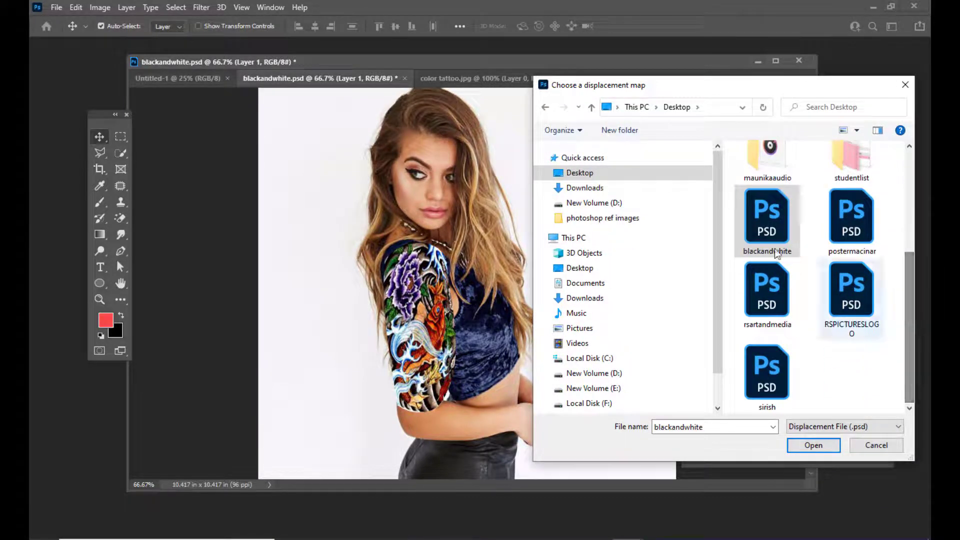
pyautogui.moveTo(650, 88)
pyautogui.mouseDown()
pyautogui.moveTo(661, 82)
pyautogui.moveTo(647, 70)
pyautogui.mouseUp()
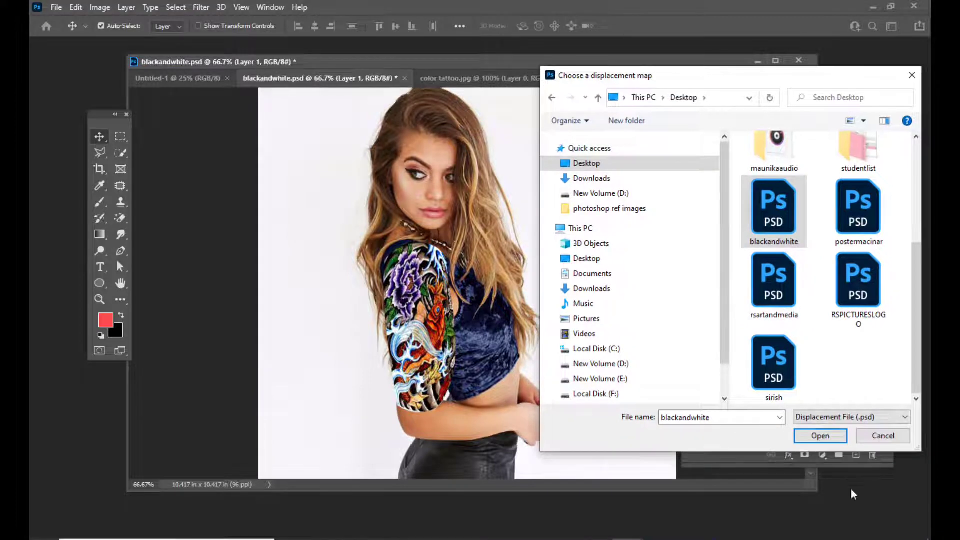
pyautogui.click(821, 436)
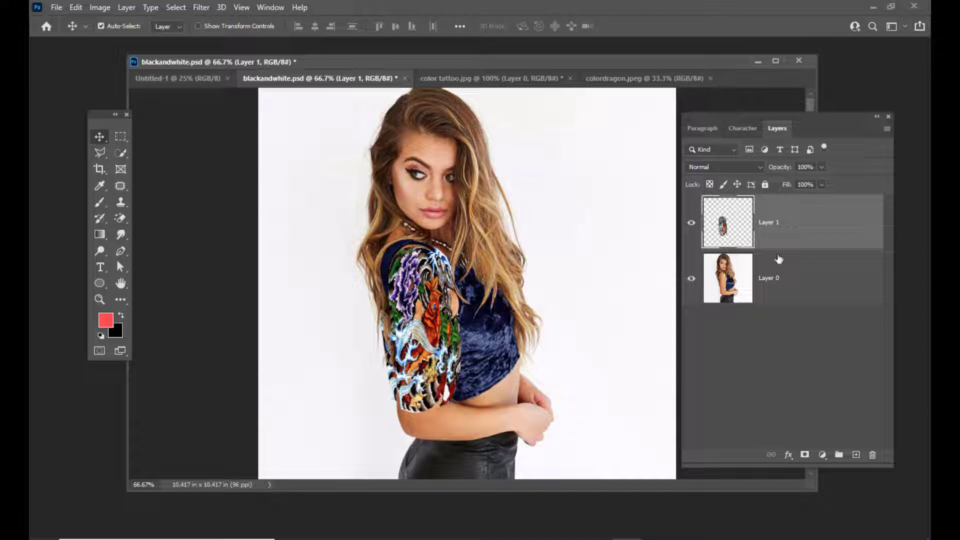
# Set Layer 1 to Multiply blending and add a black layer mask hiding the tattoo
pyautogui.moveTo(725, 116); pyautogui.dragTo(703, 120)
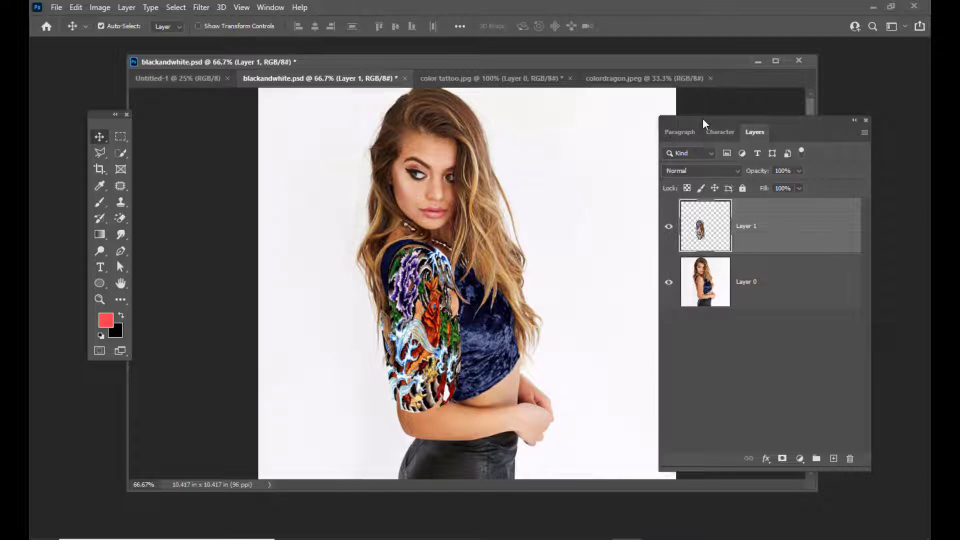
pyautogui.moveTo(702, 118)
pyautogui.mouseDown()
pyautogui.moveTo(696, 99)
pyautogui.moveTo(712, 94)
pyautogui.mouseUp()
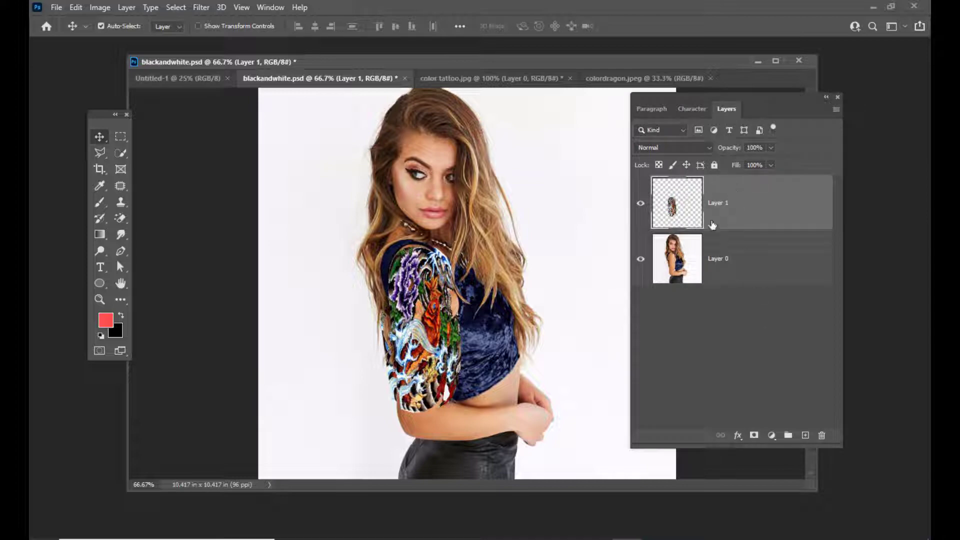
pyautogui.click(708, 148)
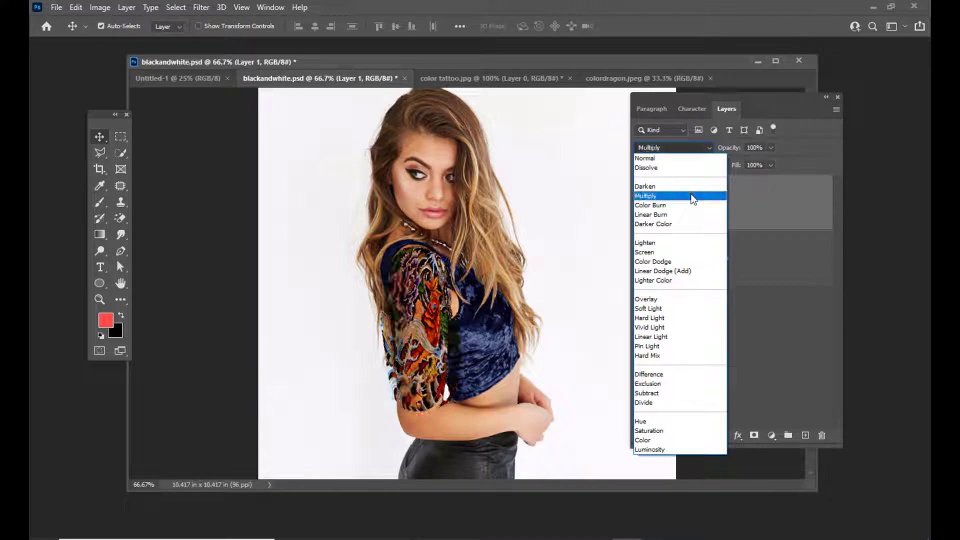
pyautogui.click(692, 198)
pyautogui.moveTo(698, 97); pyautogui.dragTo(688, 95)
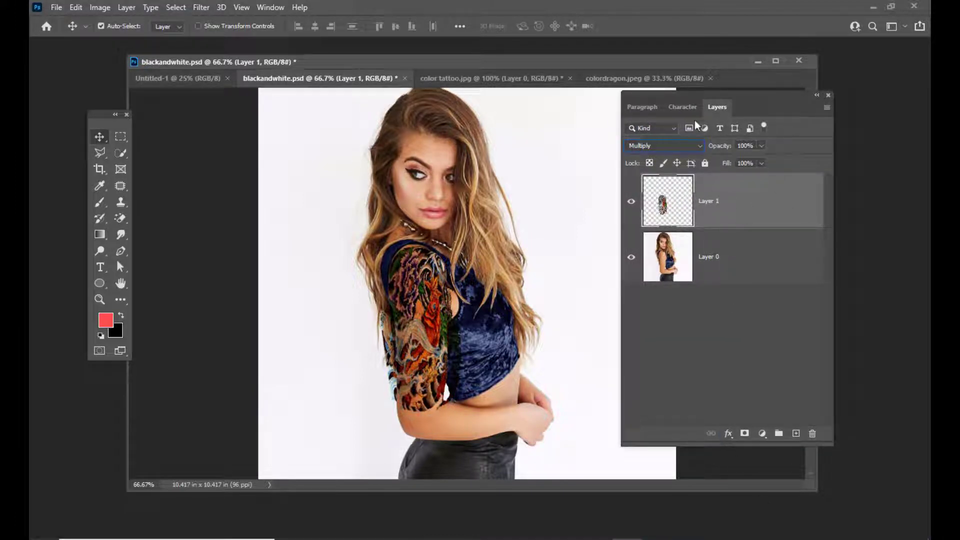
pyautogui.moveTo(692, 94); pyautogui.dragTo(702, 86)
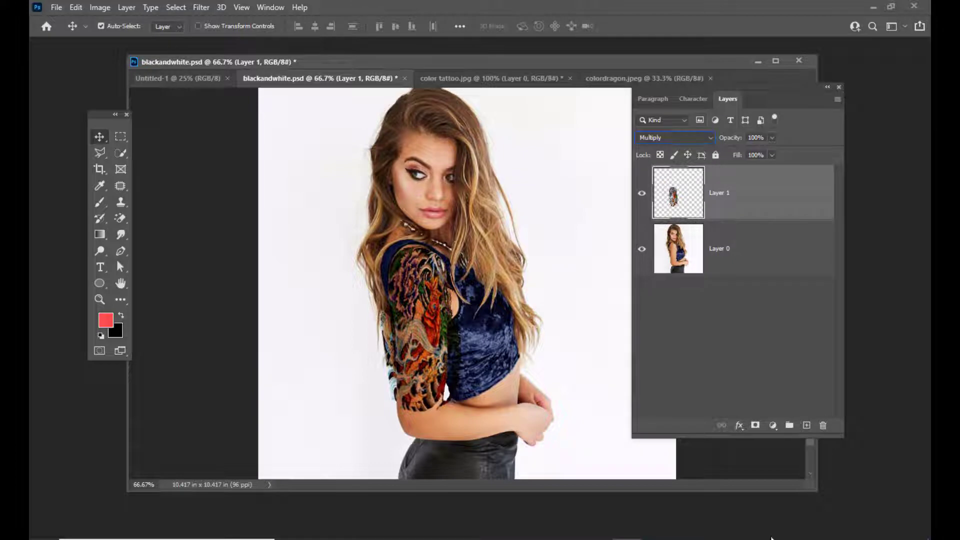
pyautogui.keyDown('alt'); pyautogui.click(755, 425); pyautogui.keyUp('alt')
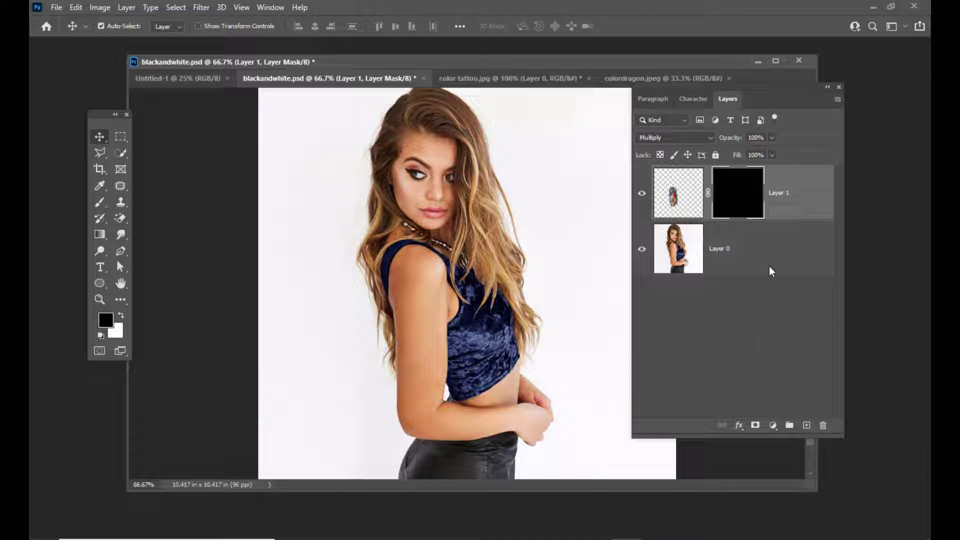
# Select a Soft Round brush sized 90 px for painting the mask
pyautogui.moveTo(738, 91); pyautogui.dragTo(754, 90)
pyautogui.click(99, 202)
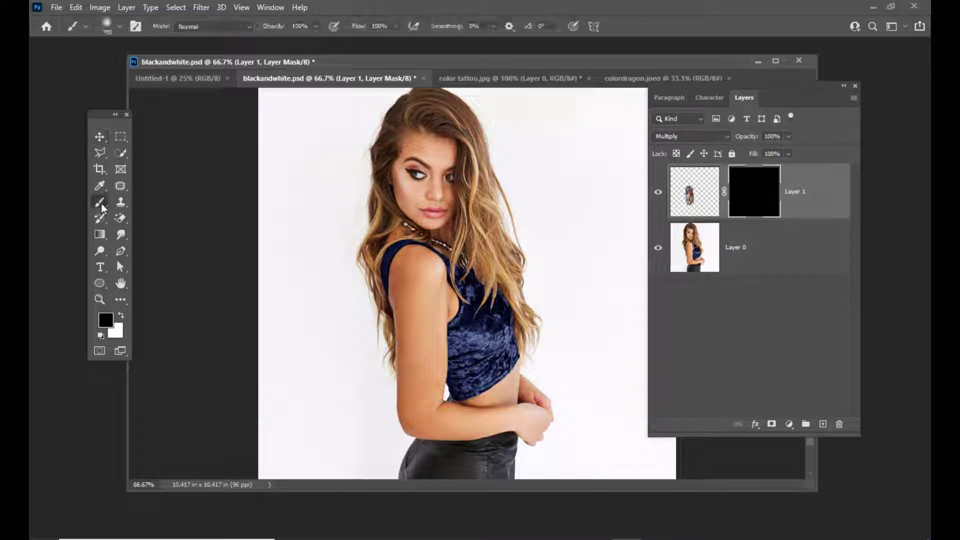
pyautogui.rightClick(100, 202)
pyautogui.click(150, 199)
pyautogui.click(106, 26)
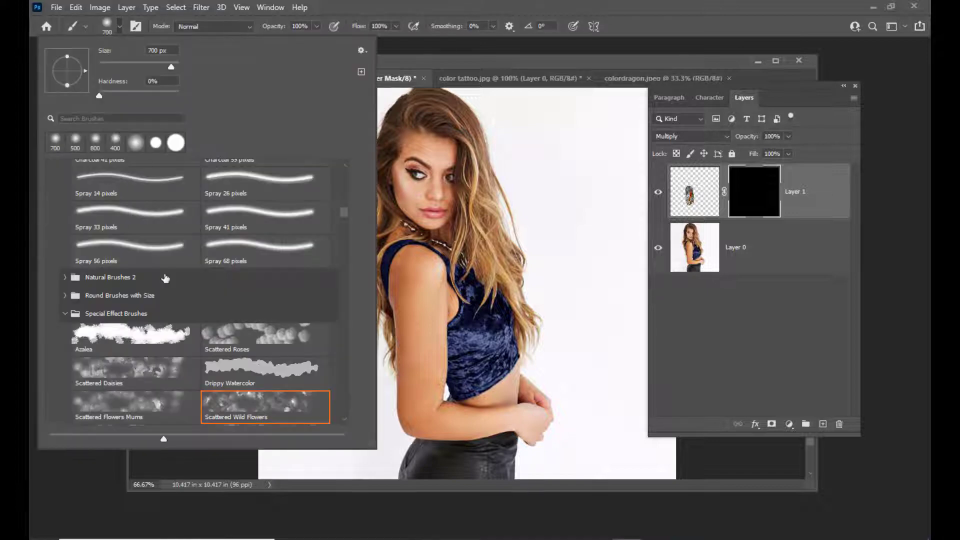
pyautogui.moveTo(345, 210); pyautogui.dragTo(350, 165)
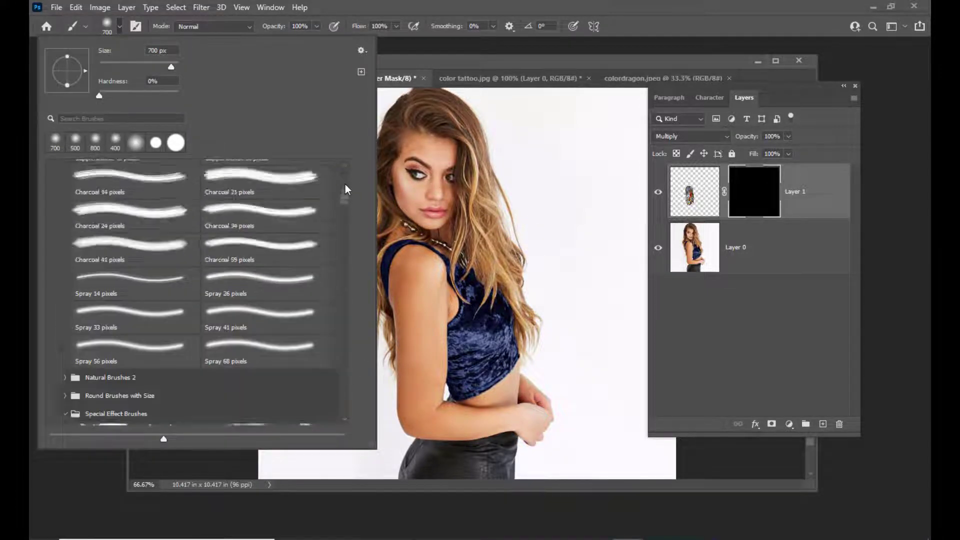
pyautogui.click(69, 197)
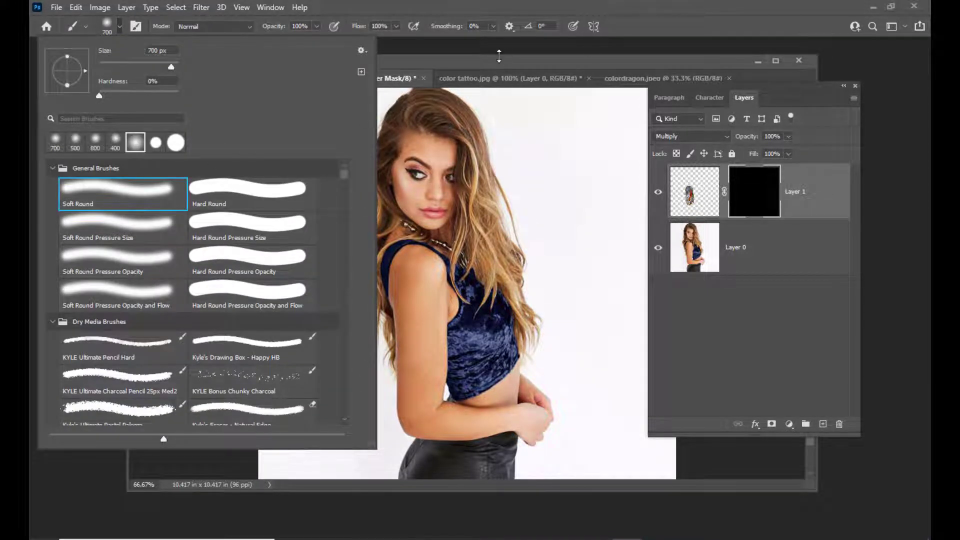
pyautogui.click(505, 46)
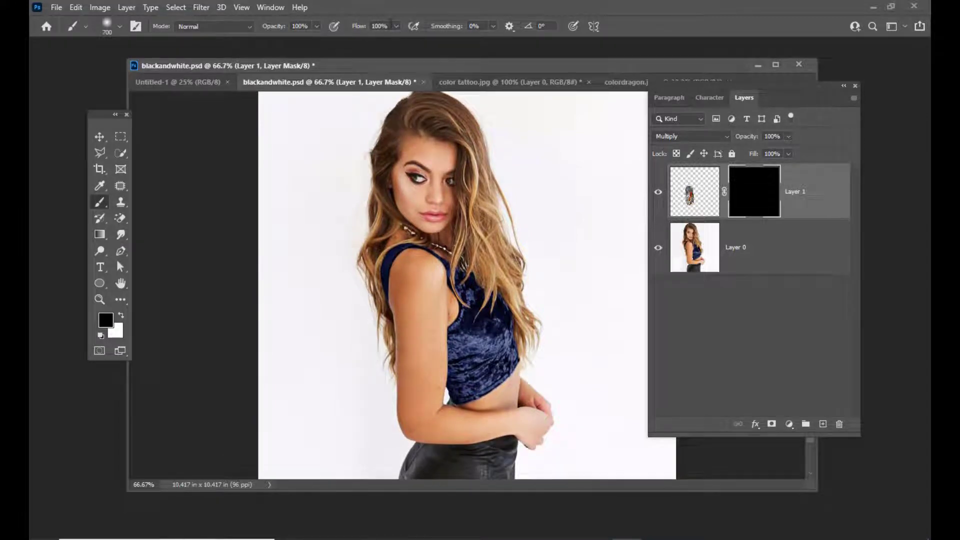
pyautogui.moveTo(477, 69); pyautogui.dragTo(503, 68)
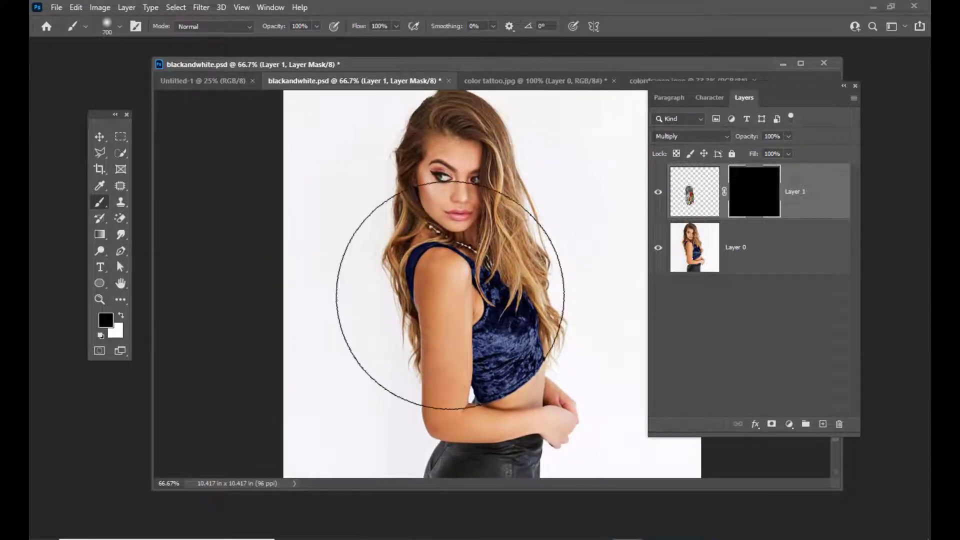
pyautogui.press('[')
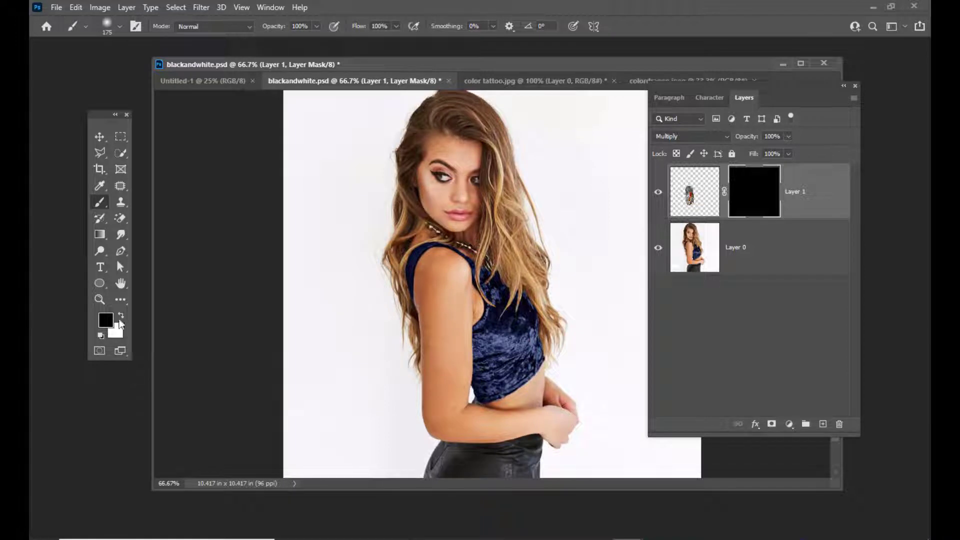
pyautogui.press('[')
pyautogui.press('[')
pyautogui.press('[')
pyautogui.press(']')
# Paint the tattoo back onto the shoulder and upper arm, then set Layer 1 opacity to 53%
pyautogui.moveTo(446, 266)
pyautogui.mouseDown()
pyautogui.moveTo(454, 273)
pyautogui.moveTo(453, 372)
pyautogui.moveTo(456, 276)
pyautogui.moveTo(445, 395)
pyautogui.moveTo(430, 292)
pyautogui.moveTo(441, 280)
pyautogui.moveTo(423, 282)
pyautogui.mouseUp()
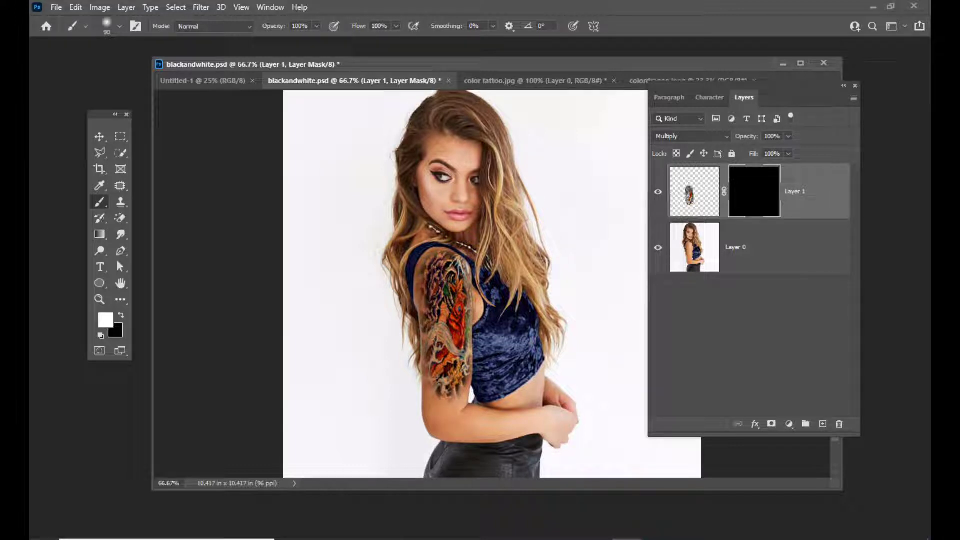
pyautogui.moveTo(447, 362)
pyautogui.mouseDown()
pyautogui.moveTo(450, 385)
pyautogui.moveTo(445, 357)
pyautogui.moveTo(457, 383)
pyautogui.moveTo(451, 375)
pyautogui.mouseUp()
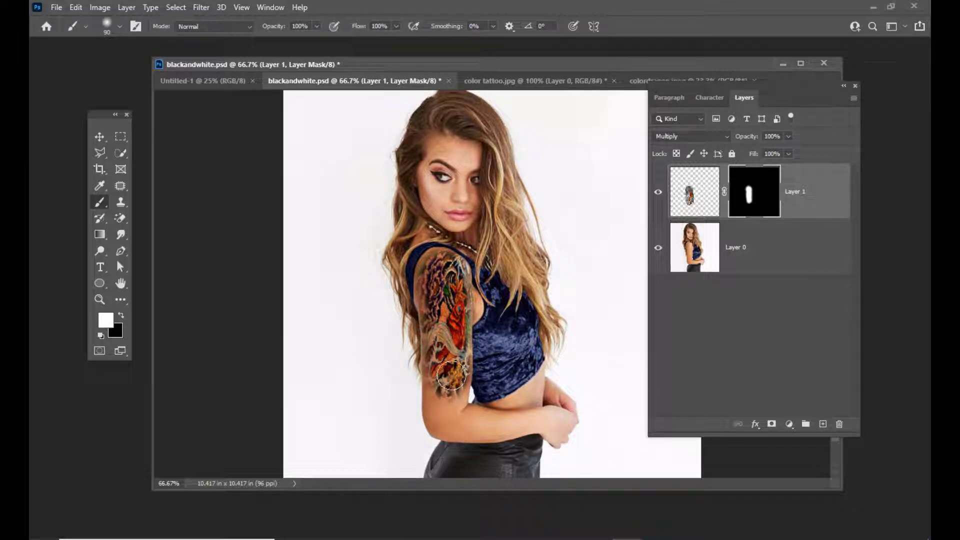
pyautogui.click(788, 137)
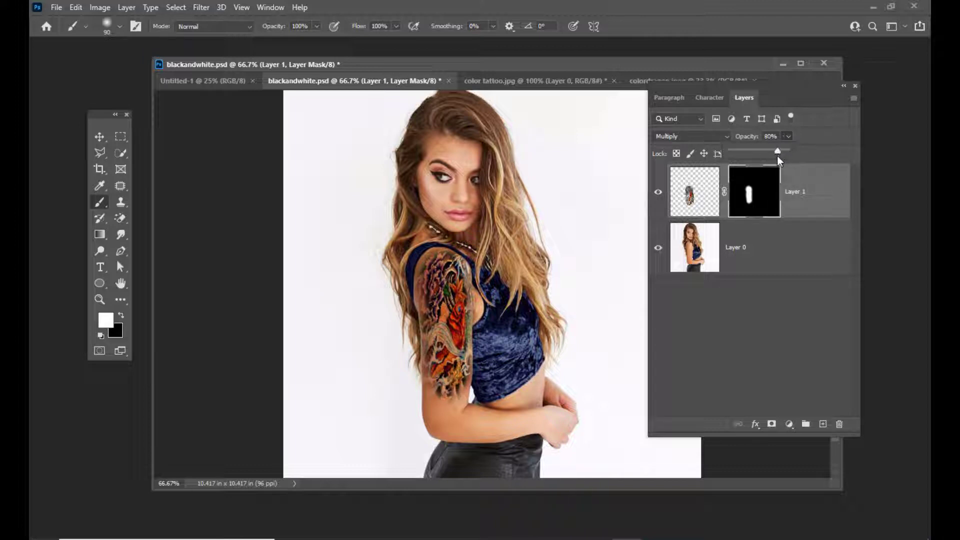
pyautogui.moveTo(777, 155); pyautogui.dragTo(768, 160)
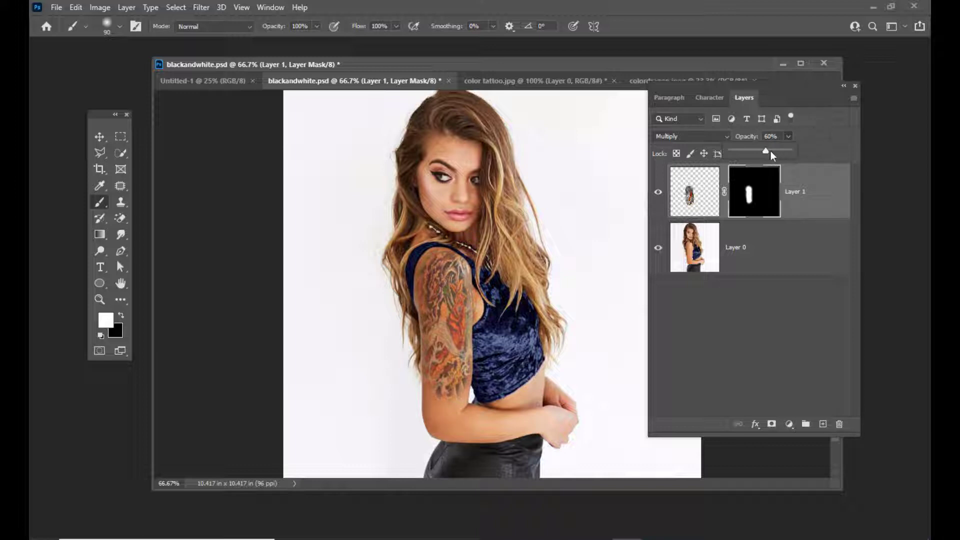
pyautogui.moveTo(761, 152); pyautogui.dragTo(762, 152)
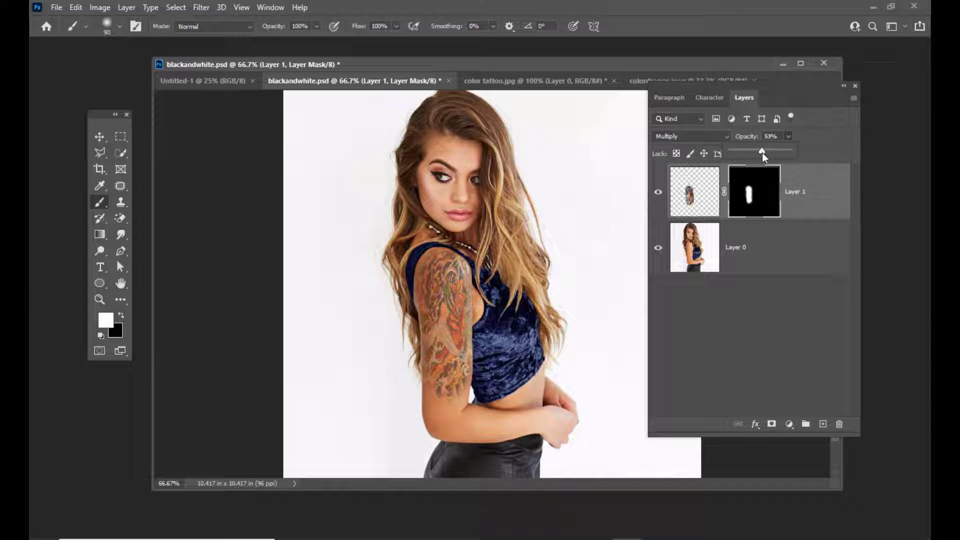
pyautogui.click(695, 192)
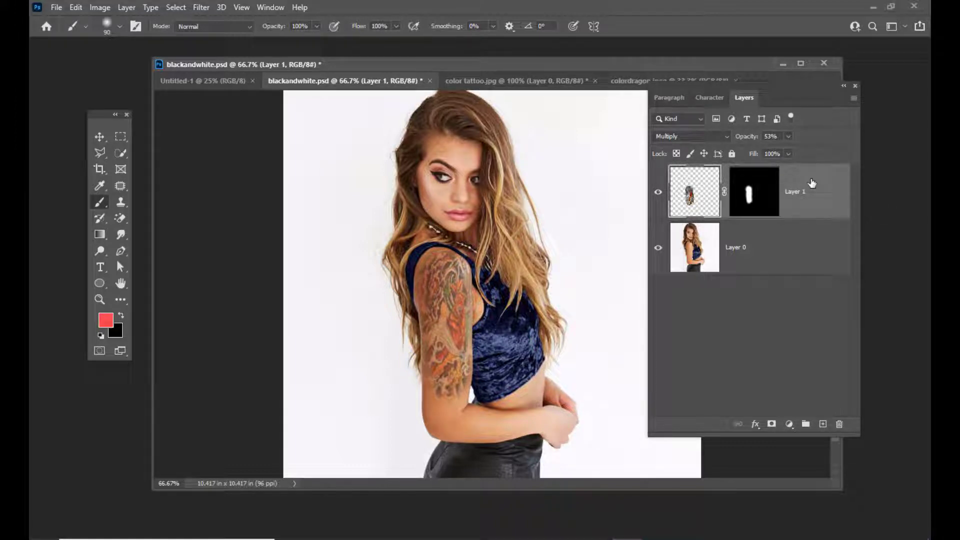
# Duplicate the arm tattoo layer and set the copy to Multiply at 25% opacity
pyautogui.hotkey('ctrl', 'j')
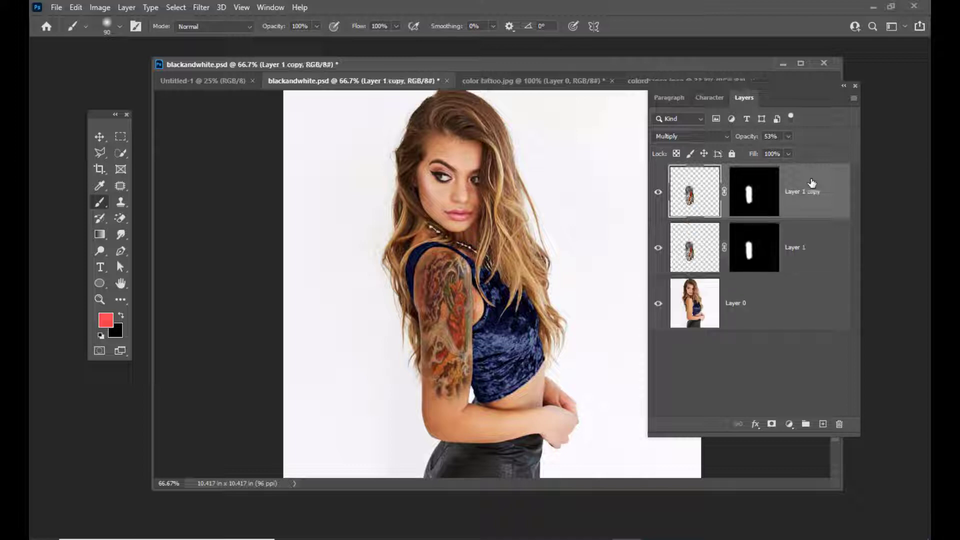
pyautogui.click(787, 136)
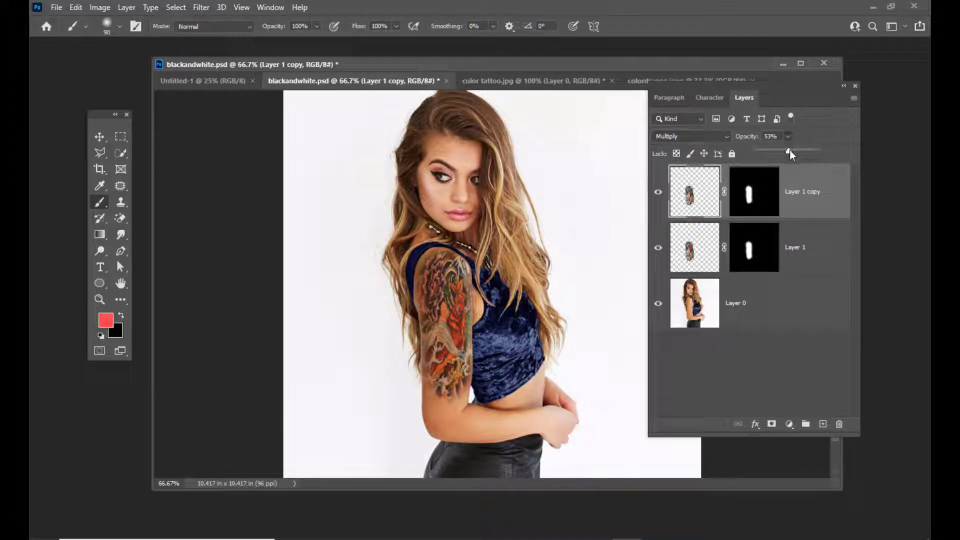
pyautogui.moveTo(782, 157); pyautogui.dragTo(771, 152)
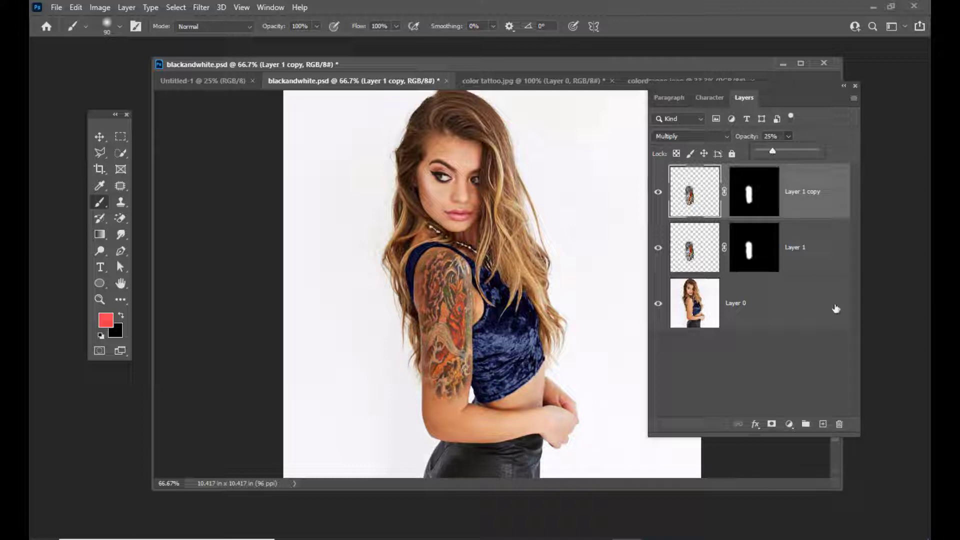
pyautogui.moveTo(749, 92); pyautogui.dragTo(807, 111)
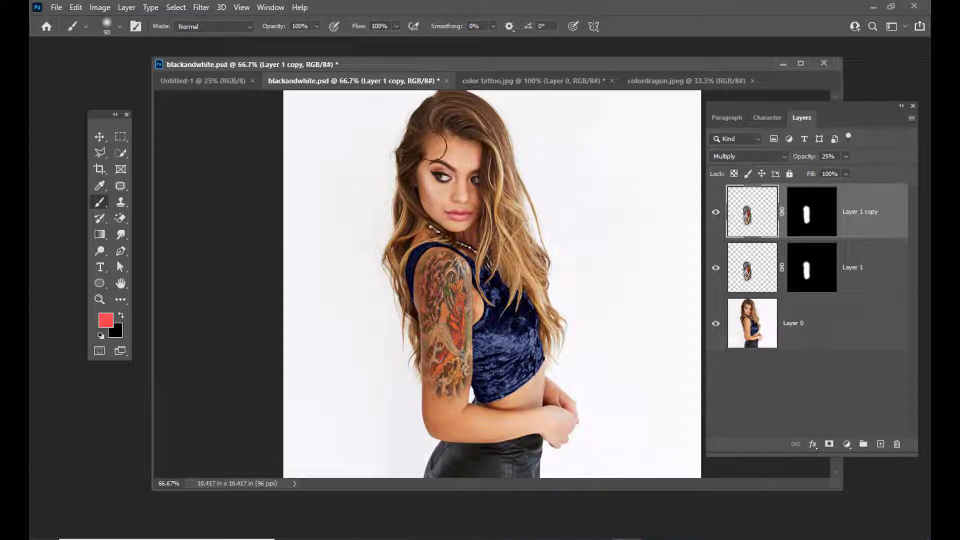
# Switch to colordragon.jpeg and convert its locked Background into an editable Layer 0
pyautogui.moveTo(550, 62); pyautogui.dragTo(535, 71)
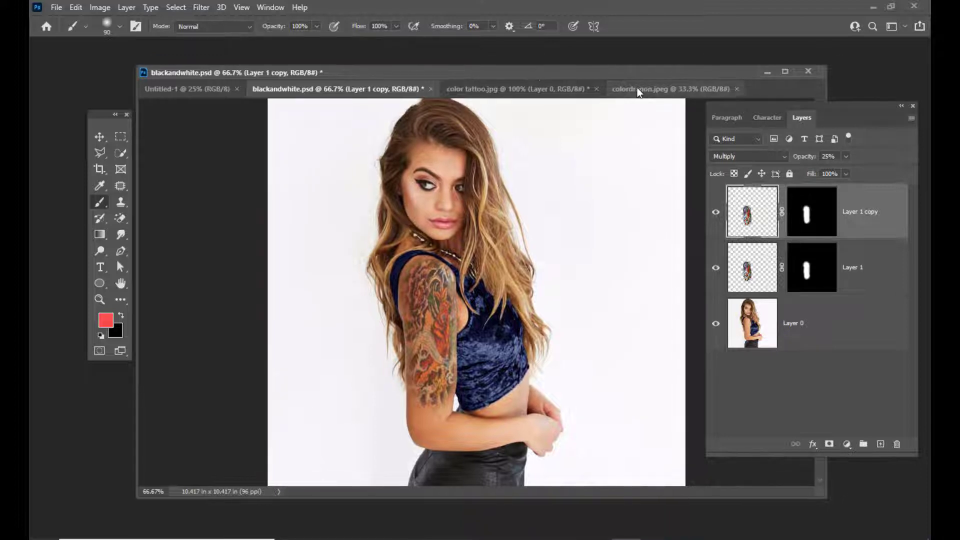
pyautogui.click(636, 88)
pyautogui.moveTo(759, 108); pyautogui.dragTo(728, 118)
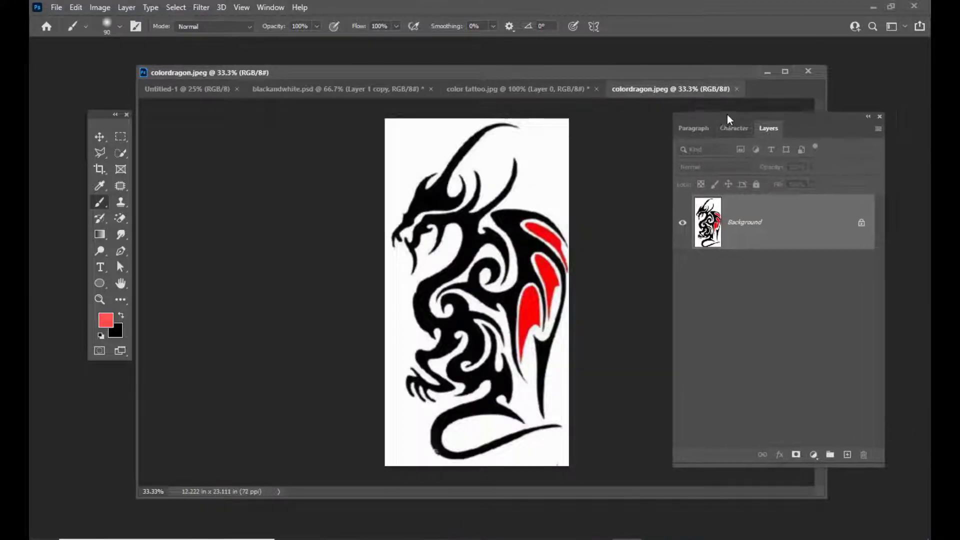
pyautogui.doubleClick(793, 238)
pyautogui.click(605, 85)
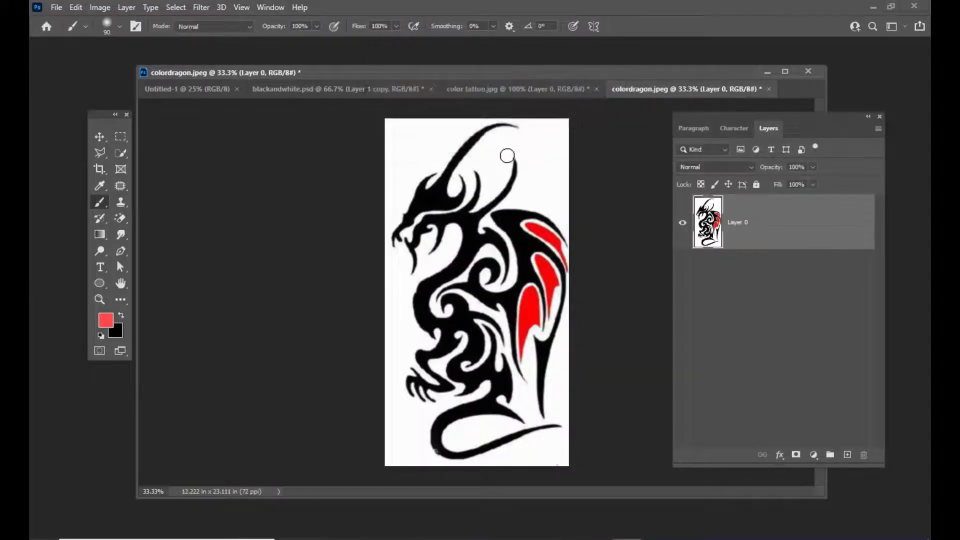
pyautogui.moveTo(693, 125)
pyautogui.mouseDown()
pyautogui.moveTo(665, 127)
pyautogui.moveTo(685, 119)
pyautogui.mouseUp()
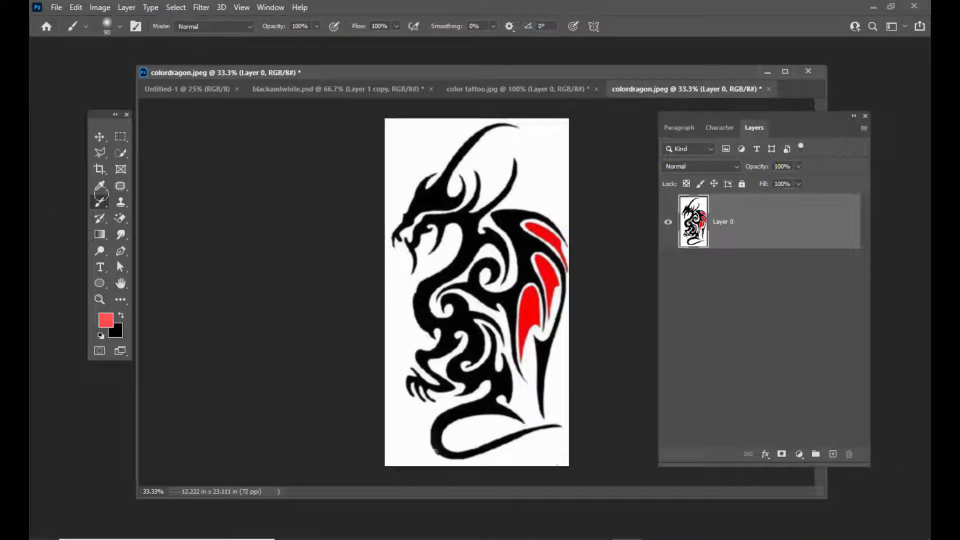
# Erase the dragon image's white background to transparency with the Magic Eraser
pyautogui.click(124, 218)
pyautogui.rightClick(124, 218)
pyautogui.click(172, 241)
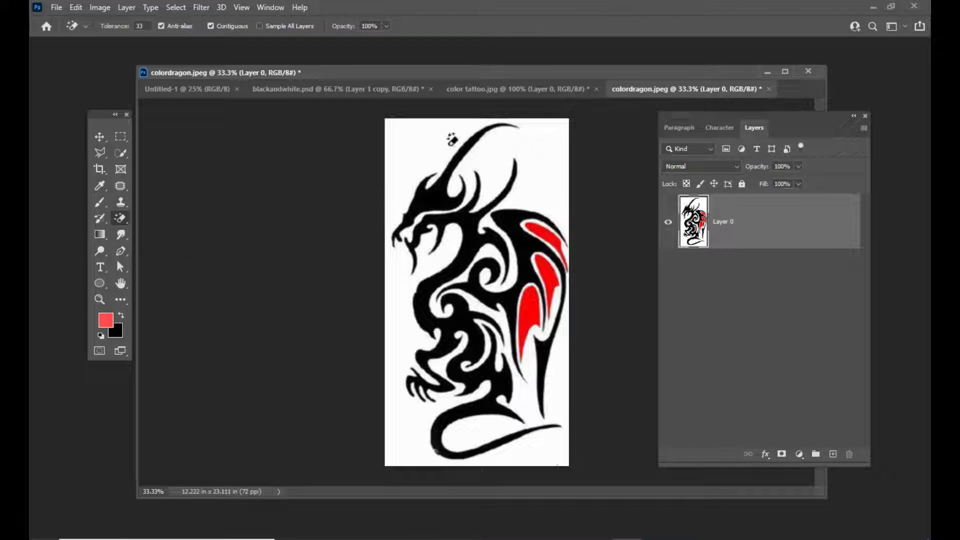
pyautogui.click(425, 140)
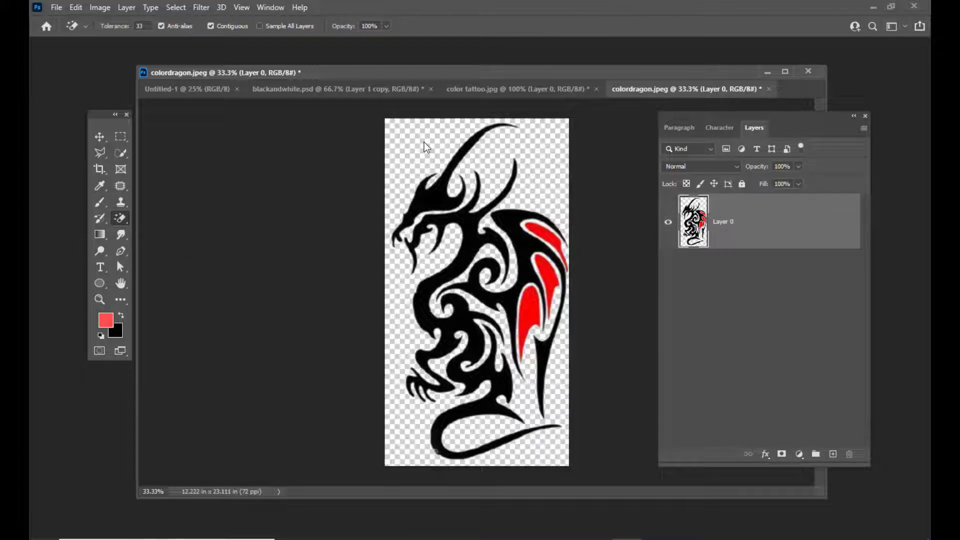
pyautogui.click(100, 136)
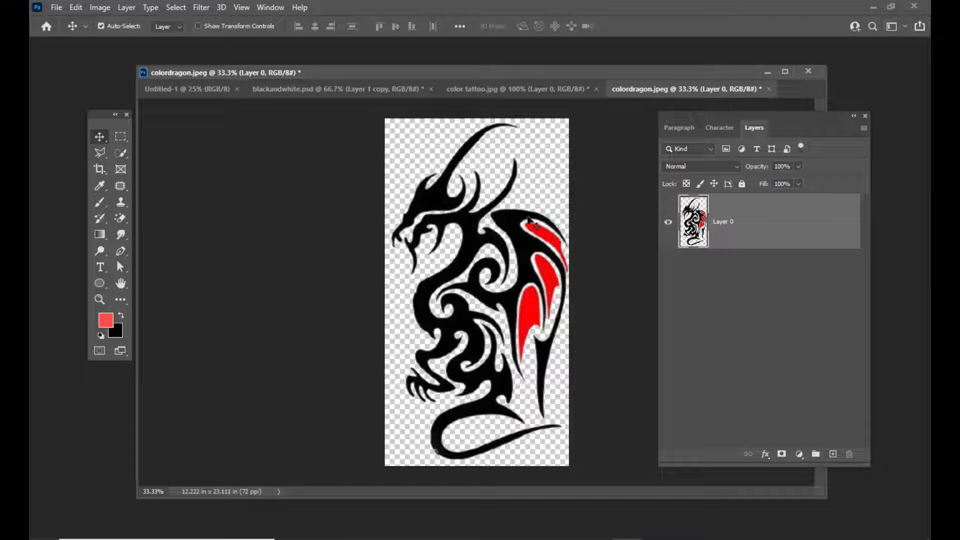
# Drag the dragon into blackandwhite.psd as a new layer positioned over the woman
pyautogui.moveTo(515, 222); pyautogui.dragTo(326, 89)
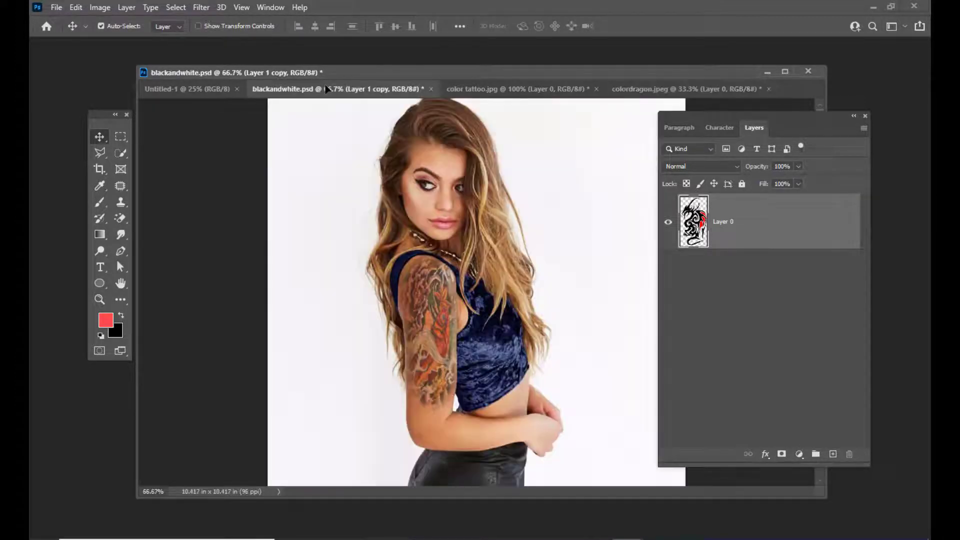
pyautogui.moveTo(467, 283); pyautogui.dragTo(460, 242)
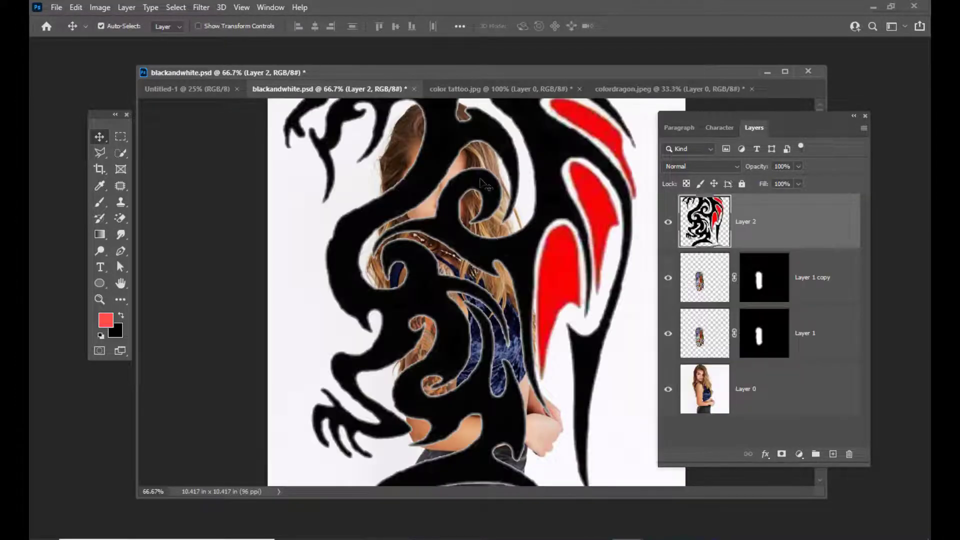
pyautogui.moveTo(485, 185)
pyautogui.mouseDown()
pyautogui.moveTo(485, 282)
pyautogui.moveTo(447, 367)
pyautogui.mouseUp()
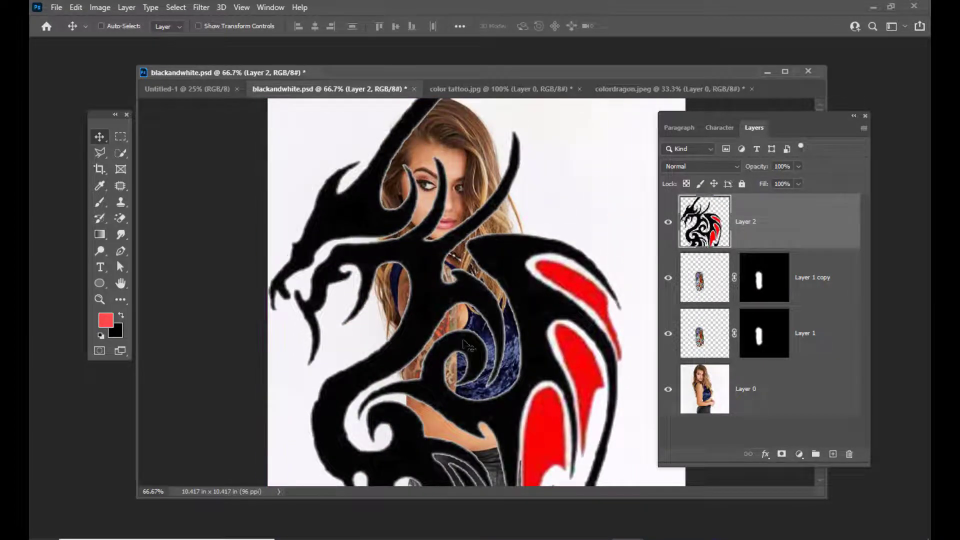
pyautogui.hotkey('ctrl', '-')
pyautogui.moveTo(536, 242); pyautogui.dragTo(514, 256)
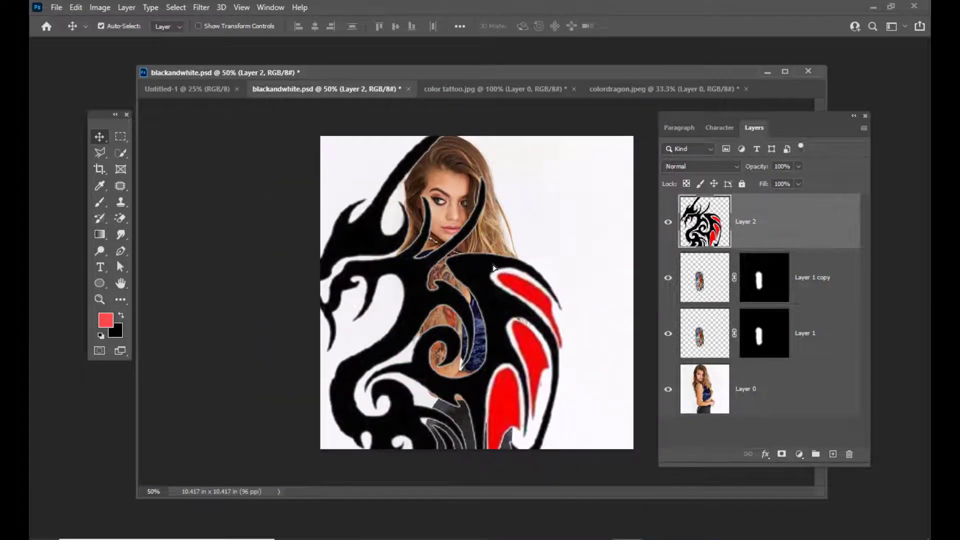
# Free-transform the dragon down to about 18% and move it onto the woman's face
pyautogui.hotkey('ctrl', 't')
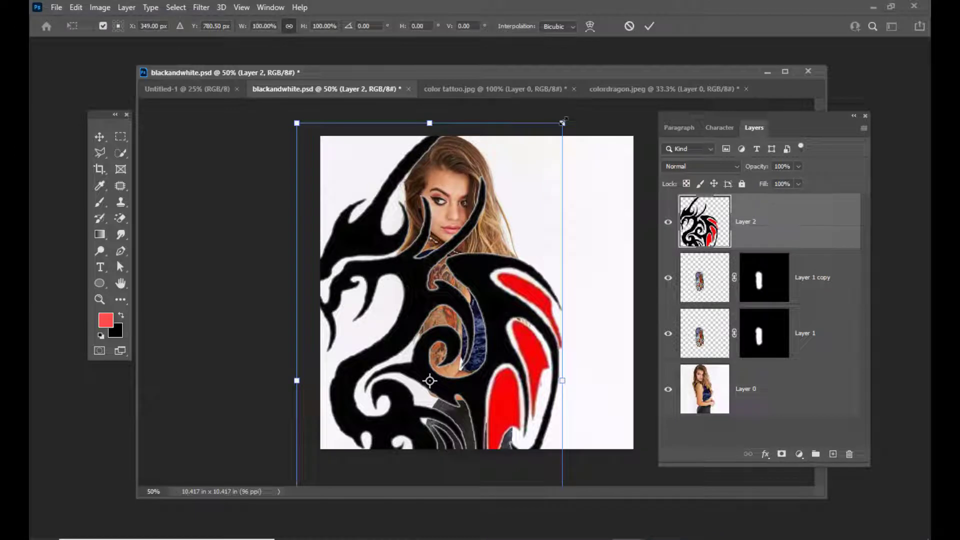
pyautogui.moveTo(562, 122); pyautogui.dragTo(461, 320)
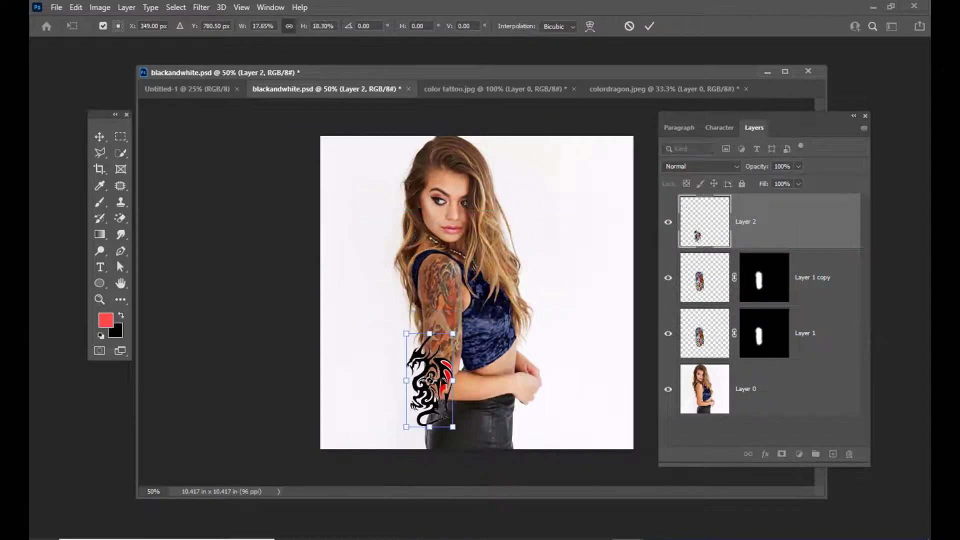
pyautogui.moveTo(434, 375); pyautogui.dragTo(442, 292)
pyautogui.moveTo(453, 193); pyautogui.dragTo(447, 155)
pyautogui.hotkey('ctrl', '+')
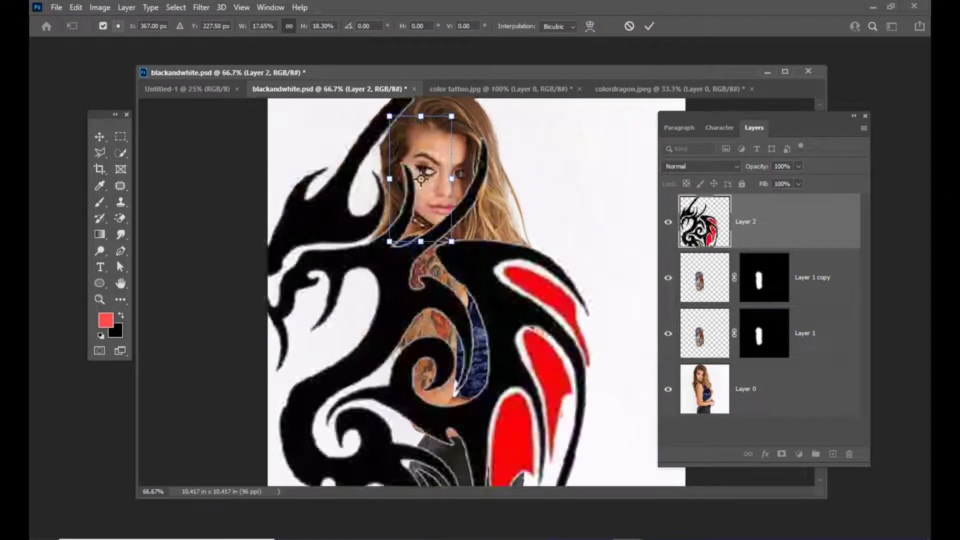
pyautogui.hotkey('ctrl', '+')
# Shrink the dragon to about 5%, tilt it slightly onto the cheek, and commit
pyautogui.scroll(2, 449, 290)
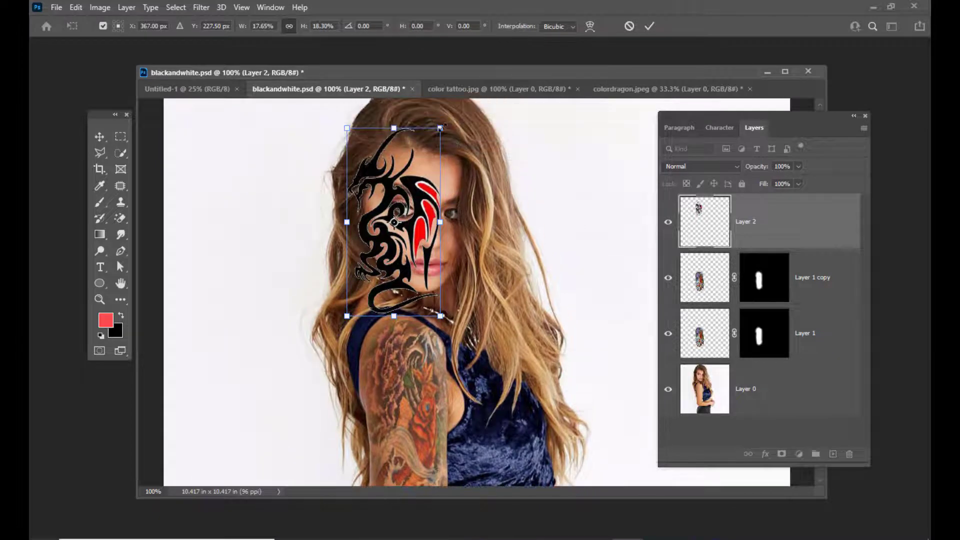
pyautogui.moveTo(440, 128); pyautogui.dragTo(391, 215)
pyautogui.moveTo(412, 271); pyautogui.dragTo(421, 262)
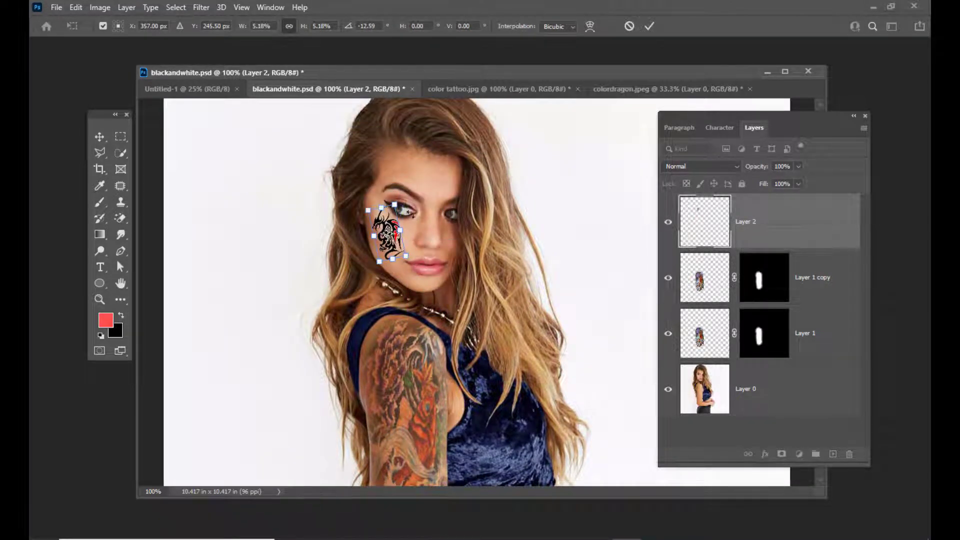
pyautogui.moveTo(398, 202); pyautogui.dragTo(394, 208)
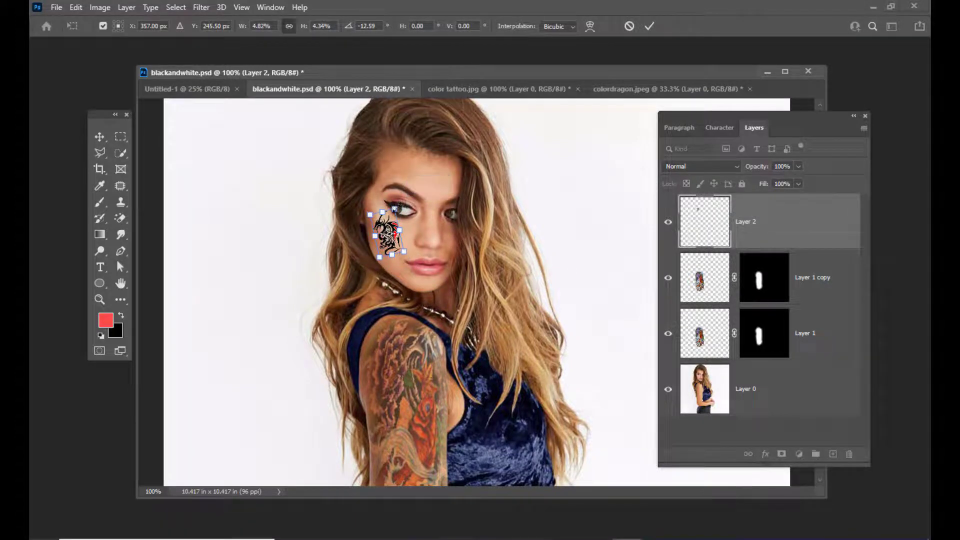
pyautogui.moveTo(406, 253); pyautogui.dragTo(403, 250)
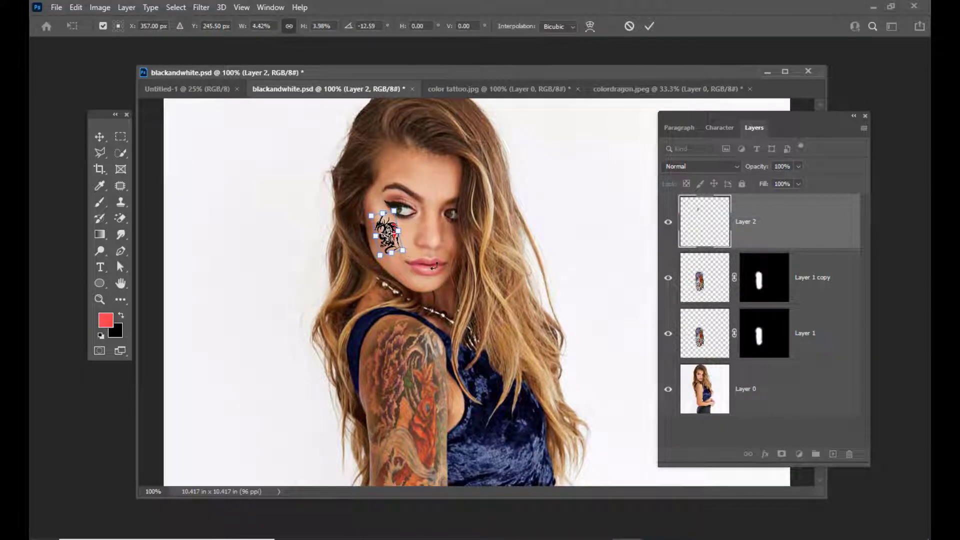
pyautogui.press('Return')
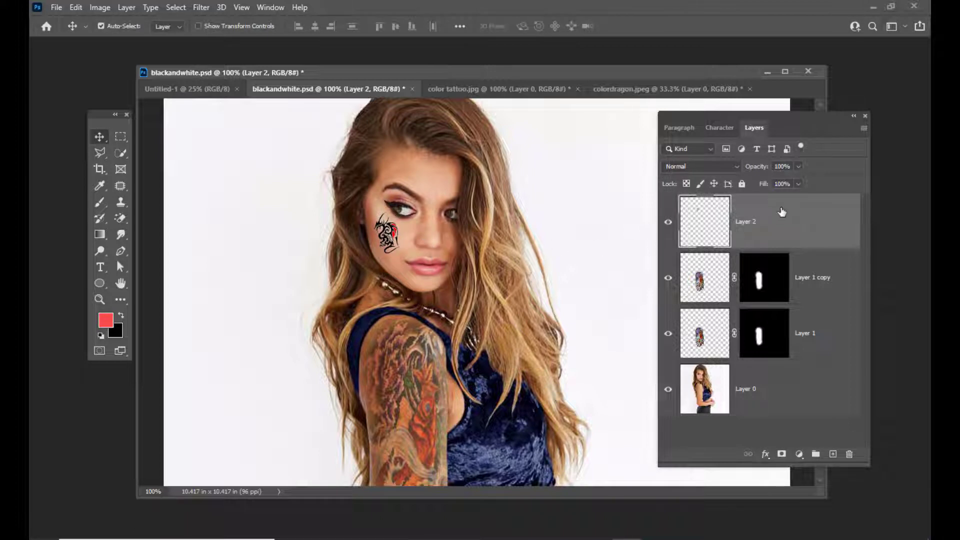
pyautogui.moveTo(708, 120); pyautogui.dragTo(681, 121)
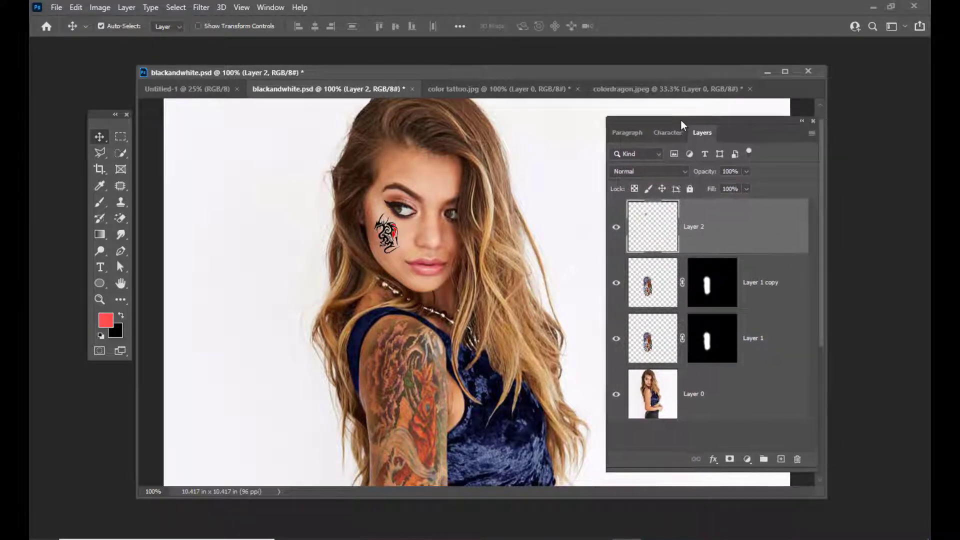
# Run Filter > Distort > Displace with a horizontal scale of 5
pyautogui.click(201, 7)
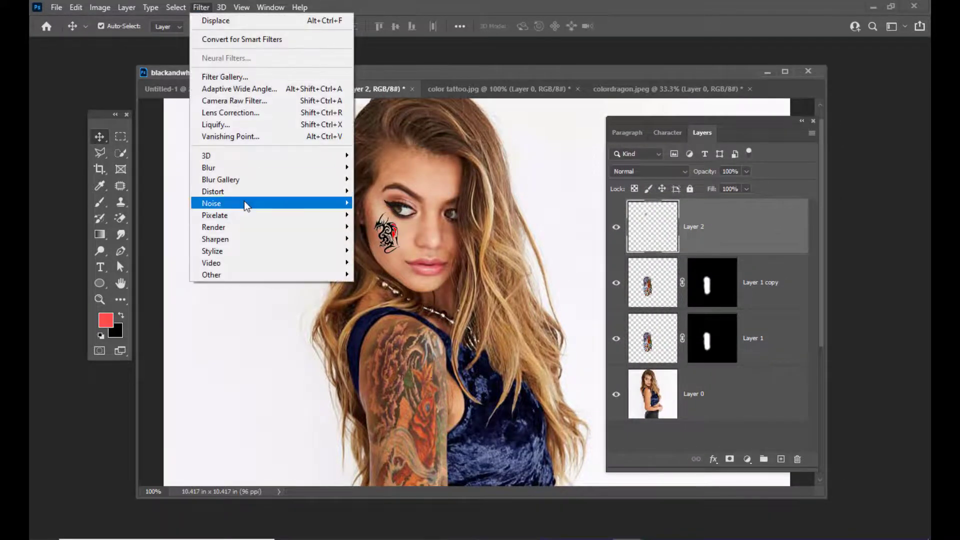
pyautogui.moveTo(213, 191)
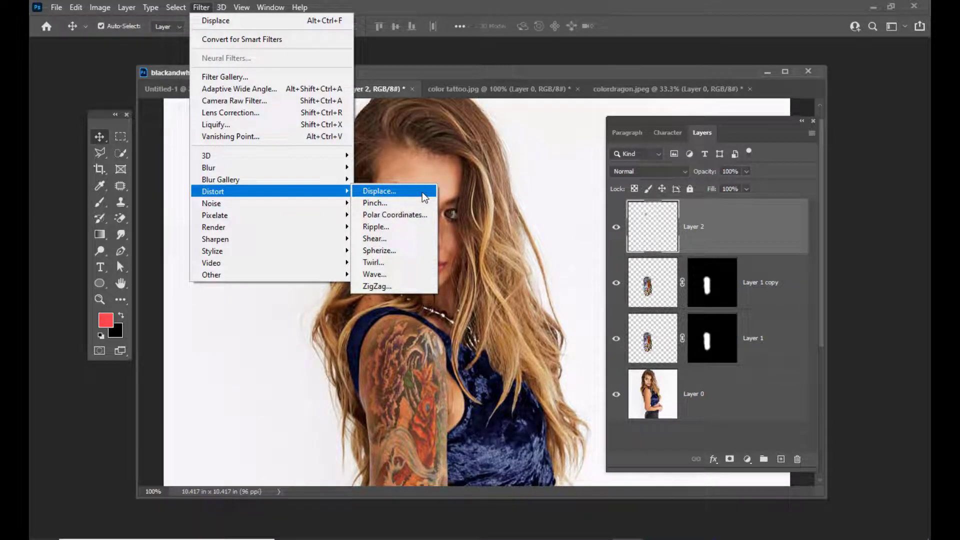
pyautogui.click(424, 196)
pyautogui.moveTo(609, 130); pyautogui.dragTo(612, 123)
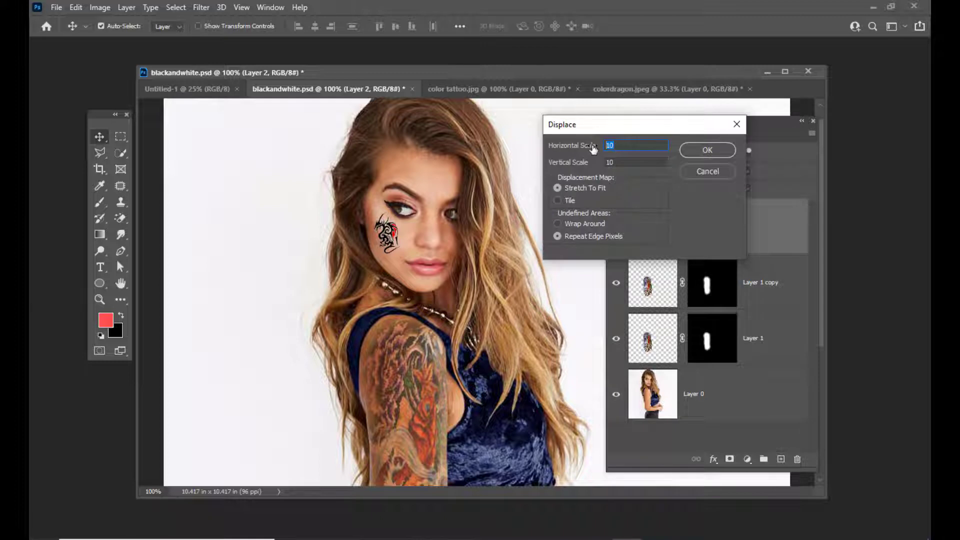
pyautogui.press('Tab')
pyautogui.hotkey('shift', 'Tab')
pyautogui.press('Tab')
pyautogui.moveTo(649, 125); pyautogui.dragTo(634, 137)
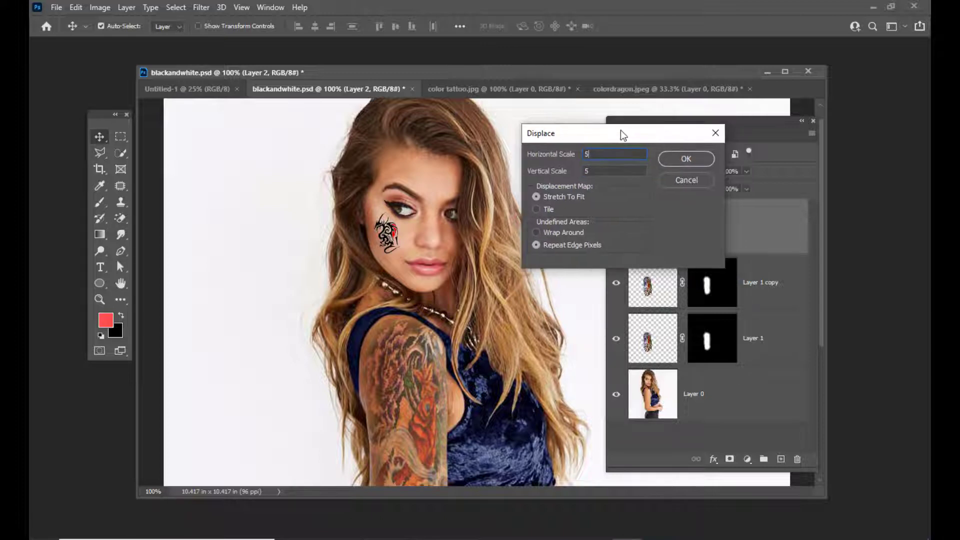
pyautogui.click(686, 164)
# Choose blackandwhite.psd as the displacement map and apply it
pyautogui.moveTo(668, 80); pyautogui.dragTo(598, 64)
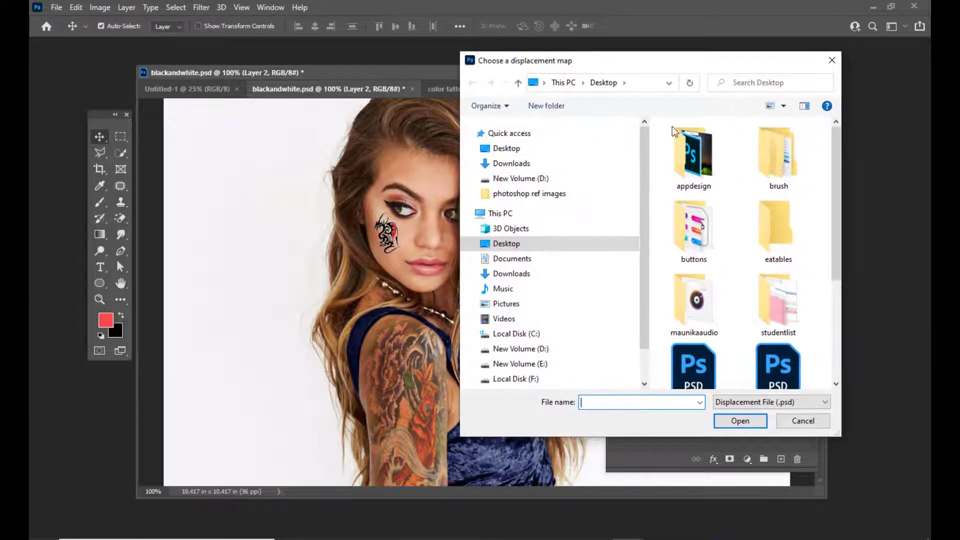
pyautogui.moveTo(836, 204); pyautogui.dragTo(838, 329)
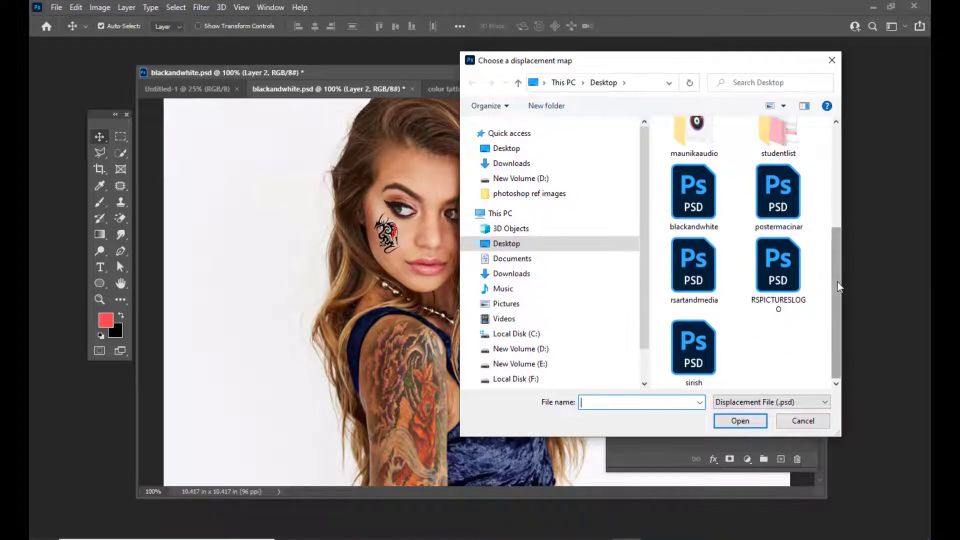
pyautogui.moveTo(834, 286); pyautogui.dragTo(836, 261)
pyautogui.click(702, 237)
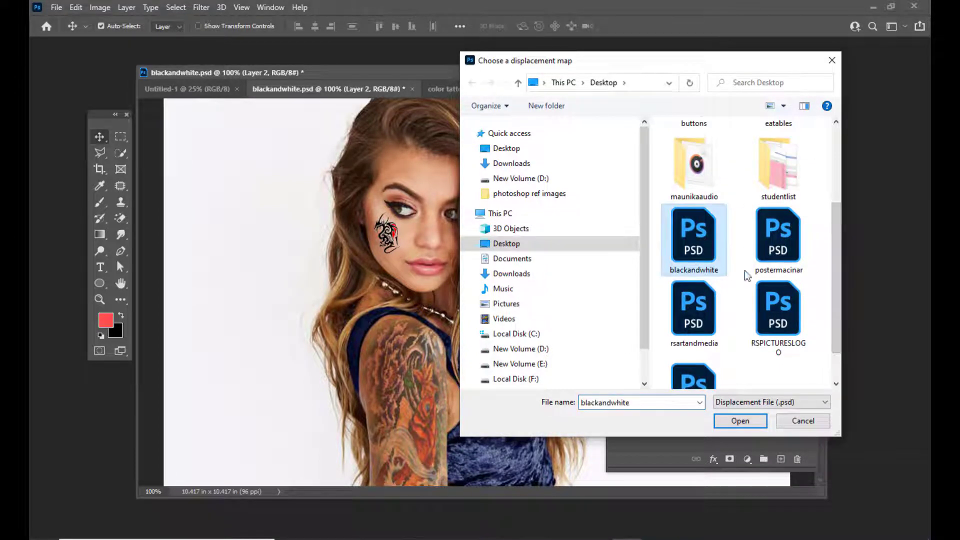
pyautogui.moveTo(643, 62); pyautogui.dragTo(694, 61)
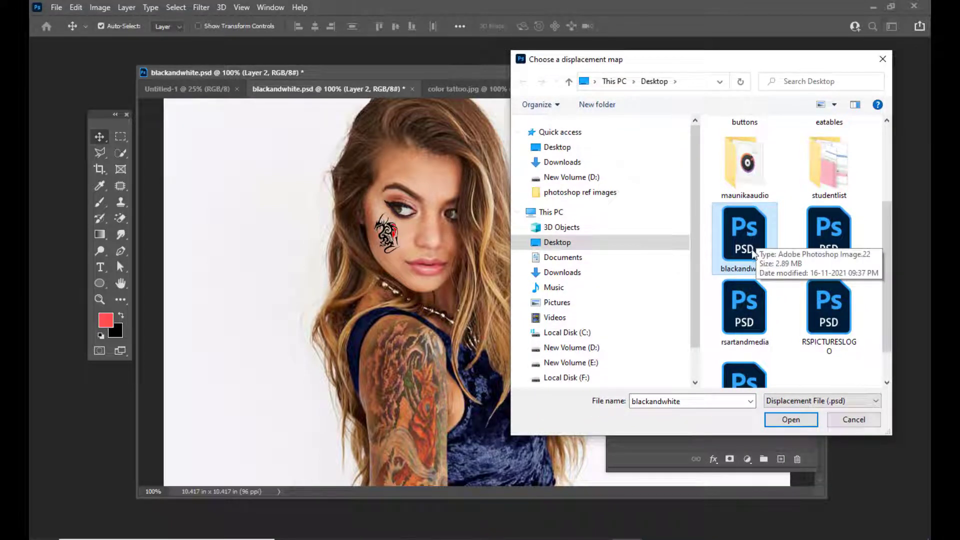
pyautogui.moveTo(647, 61); pyautogui.dragTo(664, 59)
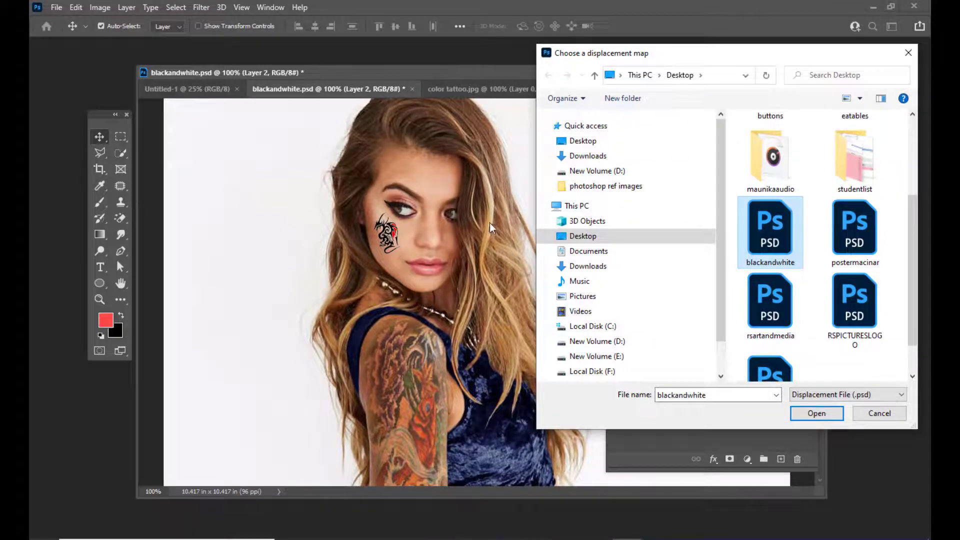
pyautogui.moveTo(750, 58); pyautogui.dragTo(738, 58)
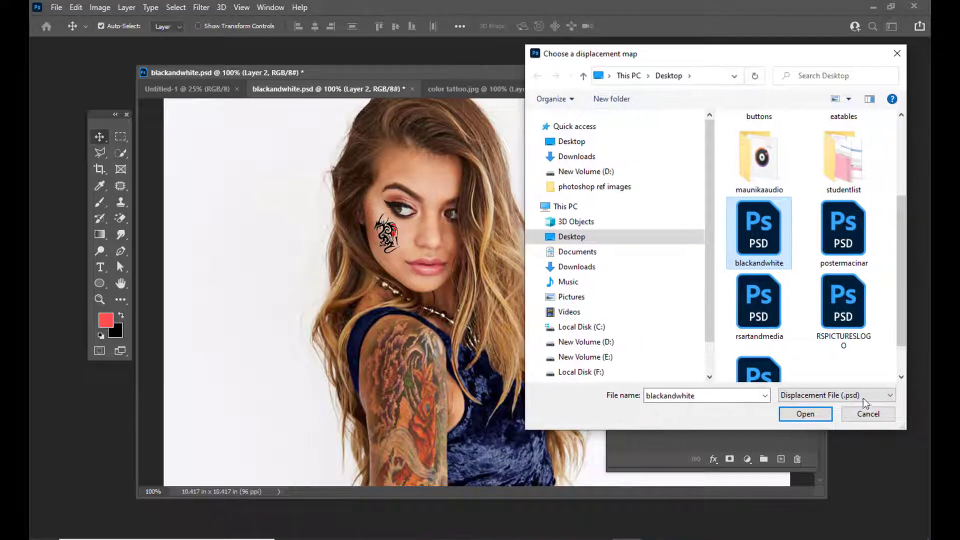
pyautogui.click(803, 413)
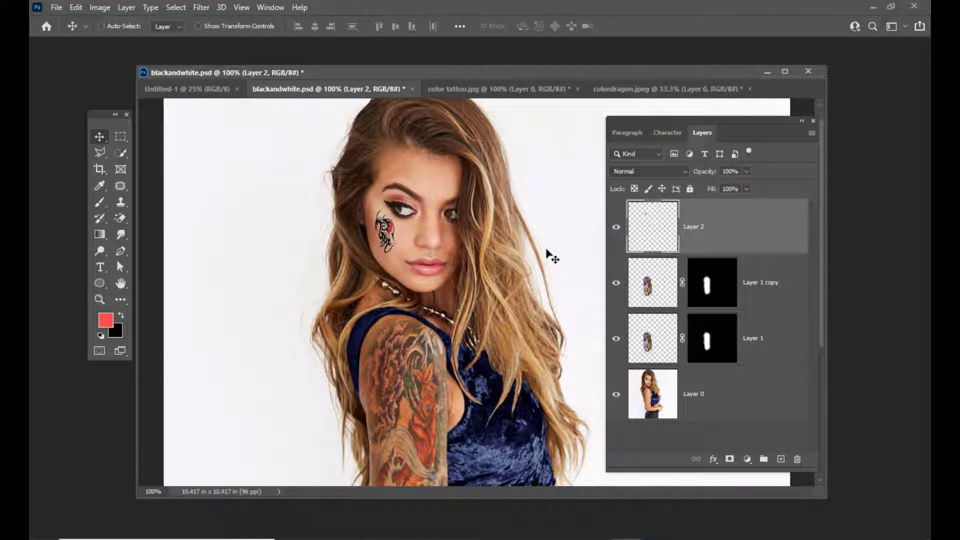
# Set the view to two-thirds zoom and move the Layers panel up and right
pyautogui.hotkey('ctrl', '-')
pyautogui.hotkey('ctrl', '-')
pyautogui.hotkey('ctrl', '-')
pyautogui.hotkey('ctrl', '+')
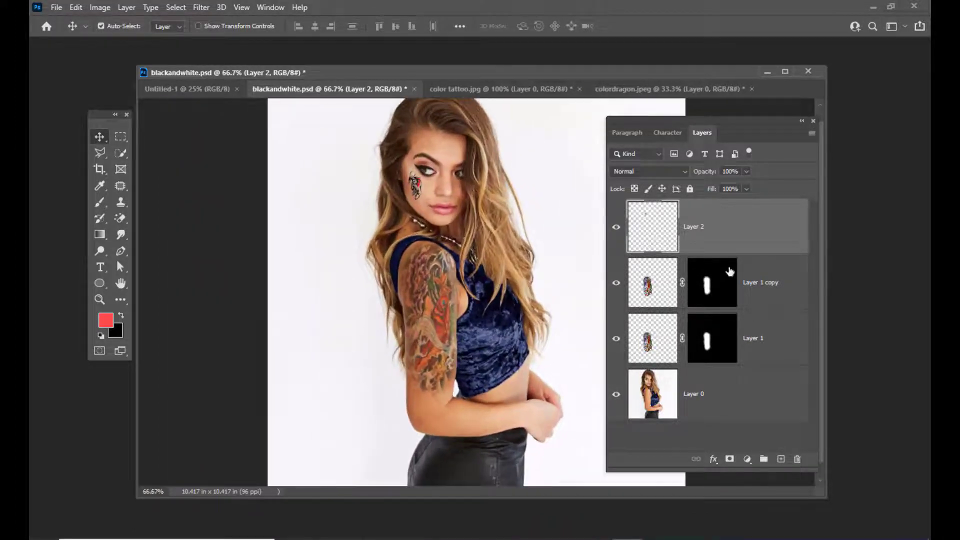
pyautogui.moveTo(652, 119); pyautogui.dragTo(682, 112)
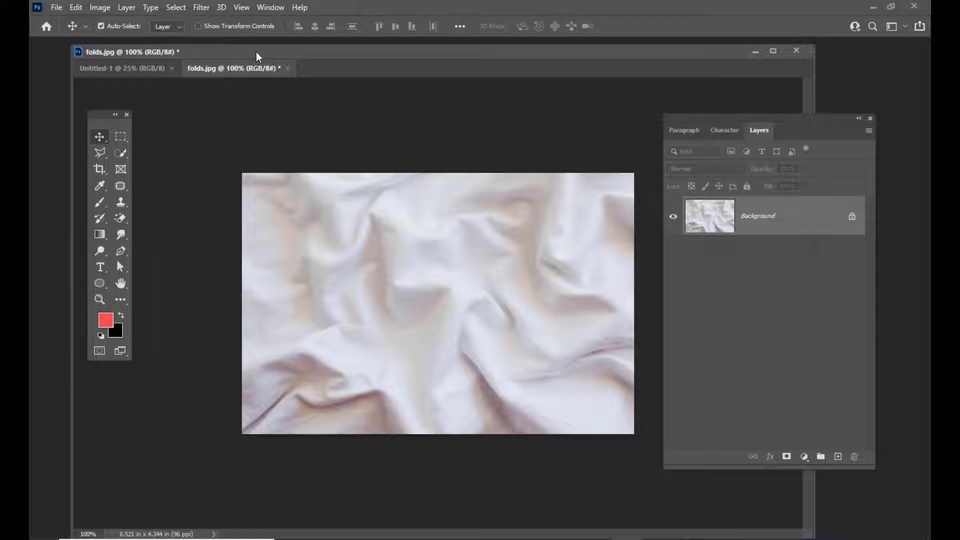
# Add the text 'Rsart and media' on the fabric and shift it left
pyautogui.moveTo(256, 52); pyautogui.dragTo(251, 62)
pyautogui.click(100, 267)
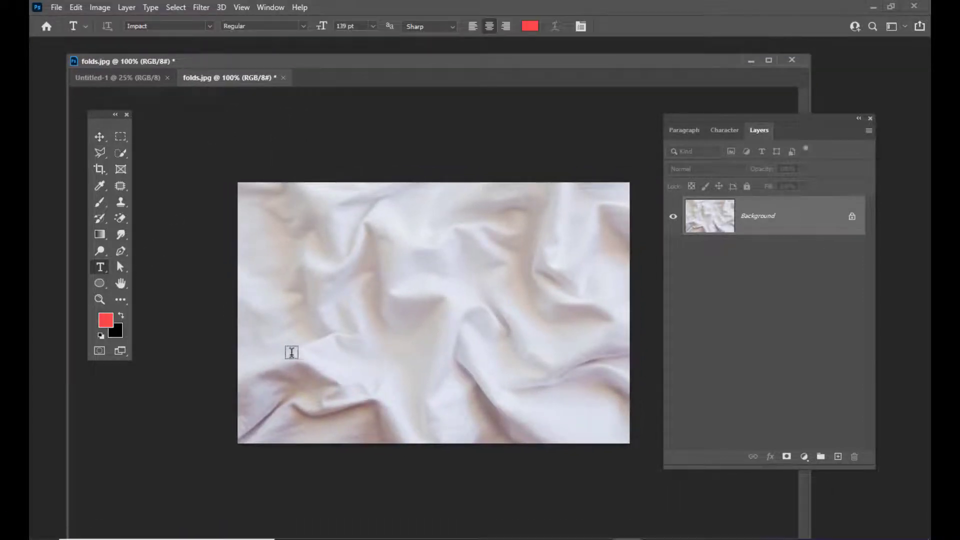
pyautogui.click(332, 337)
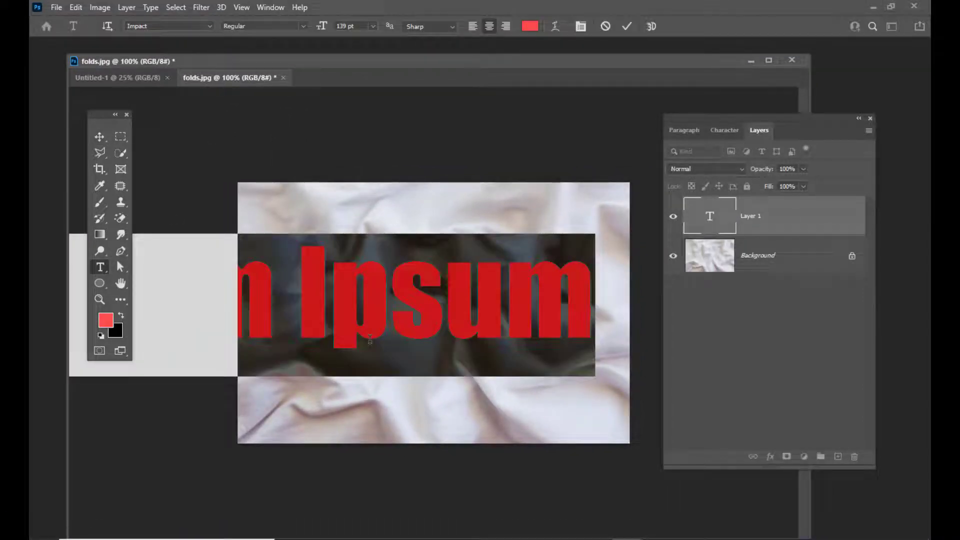
pyautogui.write('R')
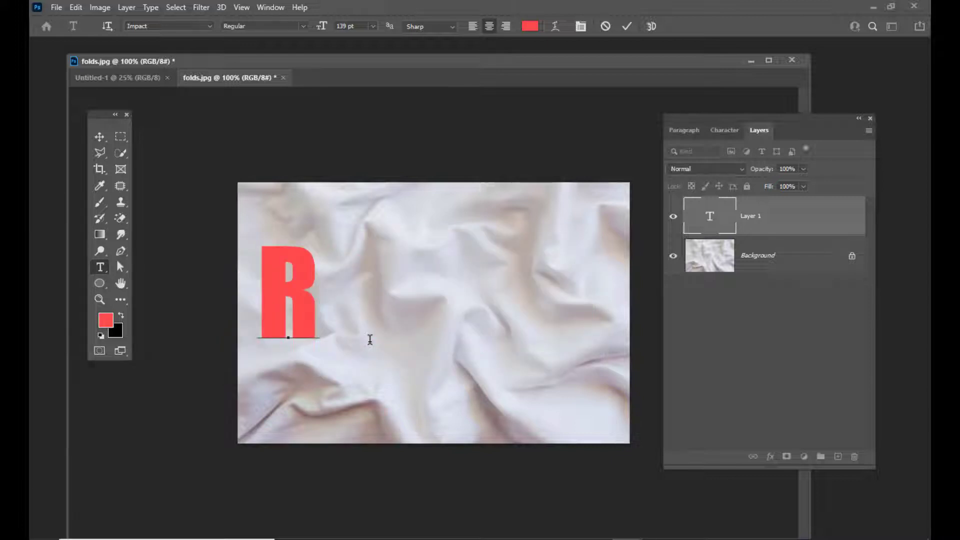
pyautogui.write('sart')
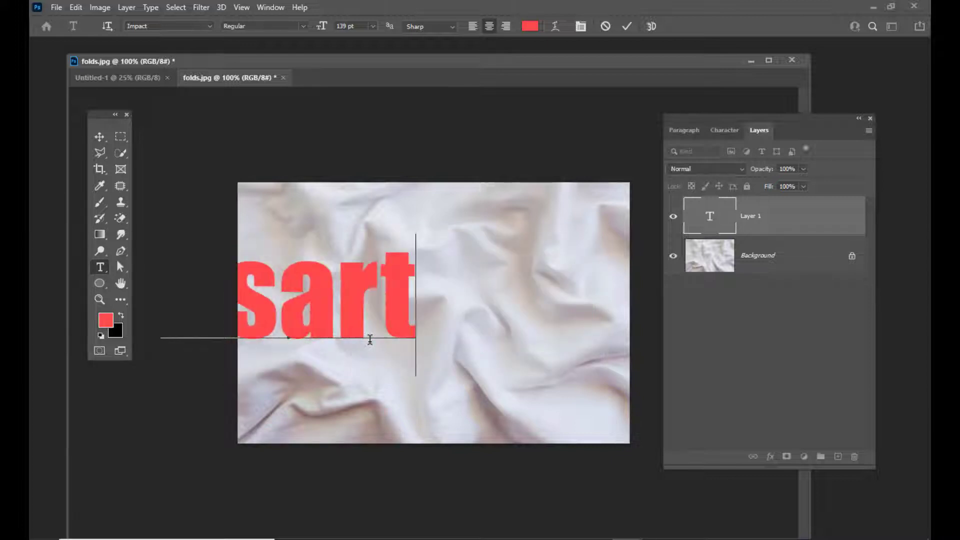
pyautogui.write(' and media')
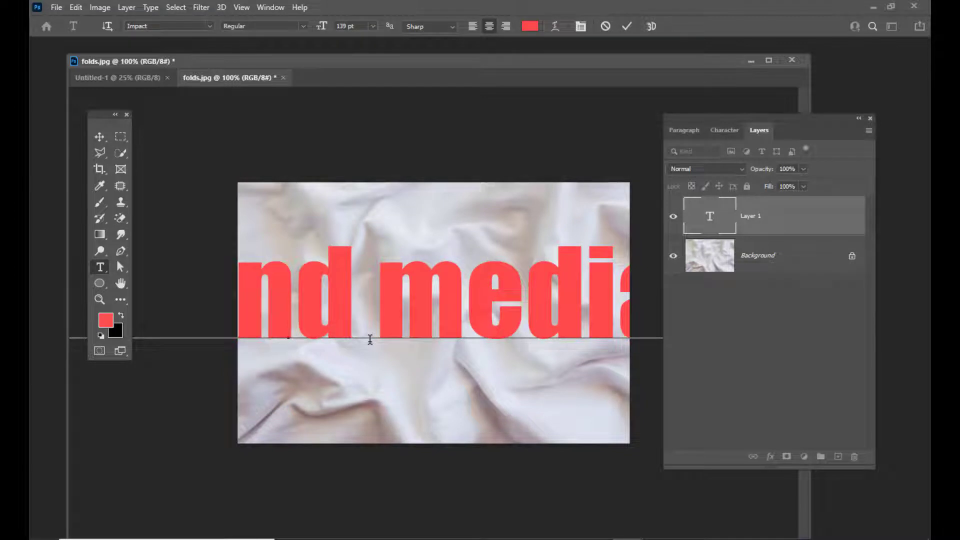
pyautogui.click(100, 136)
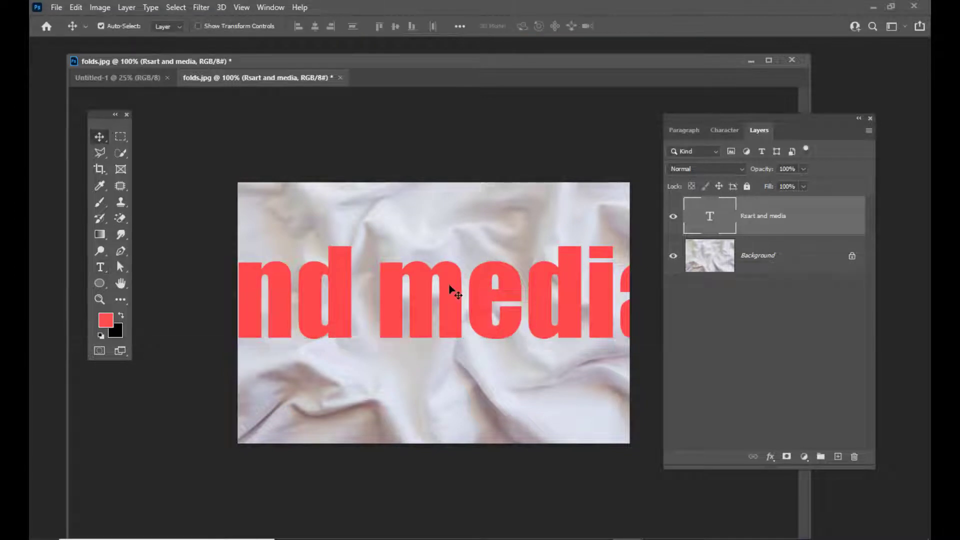
pyautogui.moveTo(450, 289); pyautogui.dragTo(403, 302)
# Scale the text to about 44% and centre it on the fabric
pyautogui.hotkey('ctrl', 't')
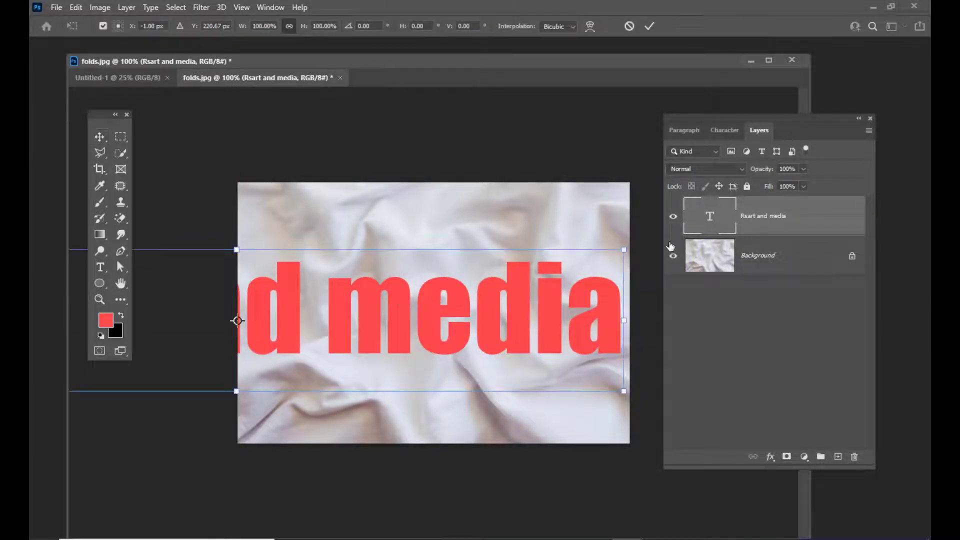
pyautogui.moveTo(623, 250); pyautogui.dragTo(364, 291)
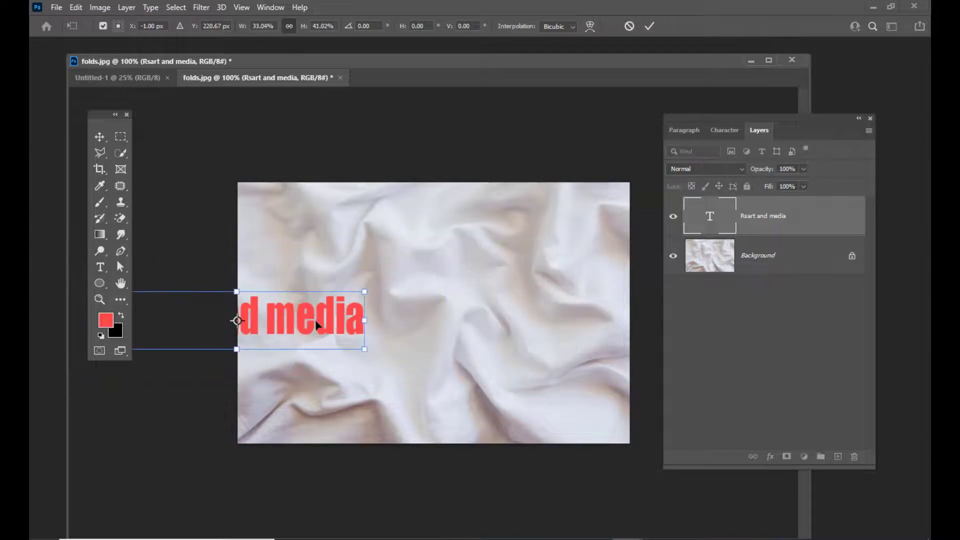
pyautogui.moveTo(316, 321)
pyautogui.mouseDown()
pyautogui.moveTo(428, 332)
pyautogui.moveTo(502, 295)
pyautogui.mouseUp()
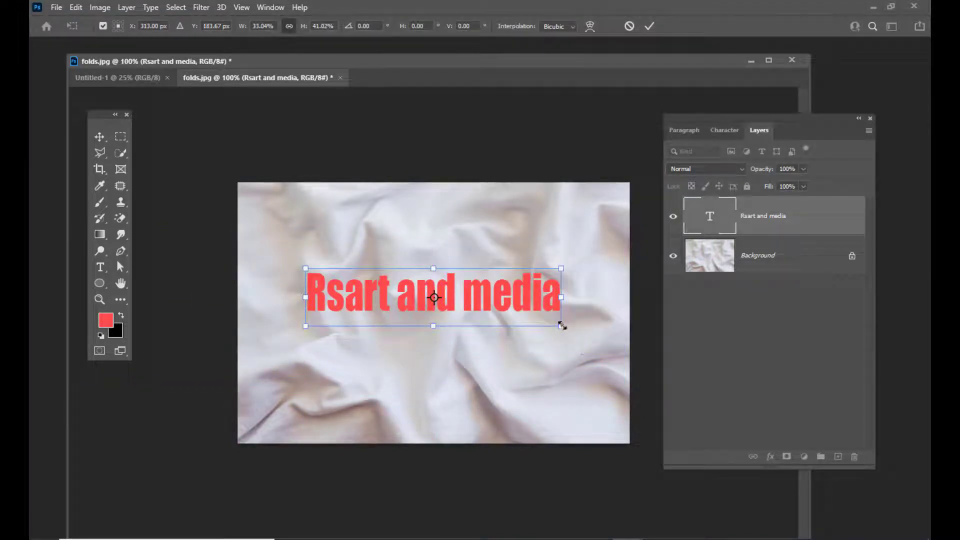
pyautogui.moveTo(561, 326); pyautogui.dragTo(604, 336)
pyautogui.moveTo(556, 306); pyautogui.dragTo(556, 321)
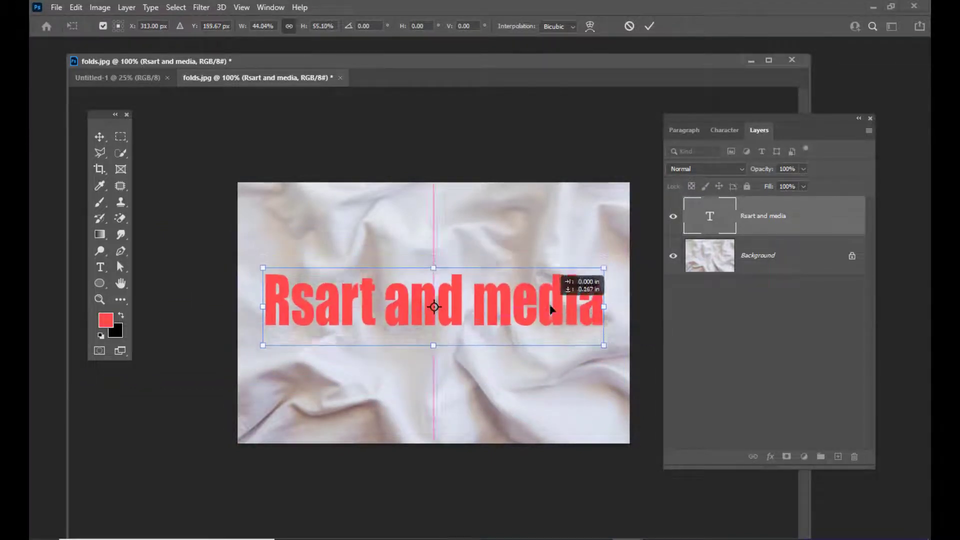
pyautogui.press('Return')
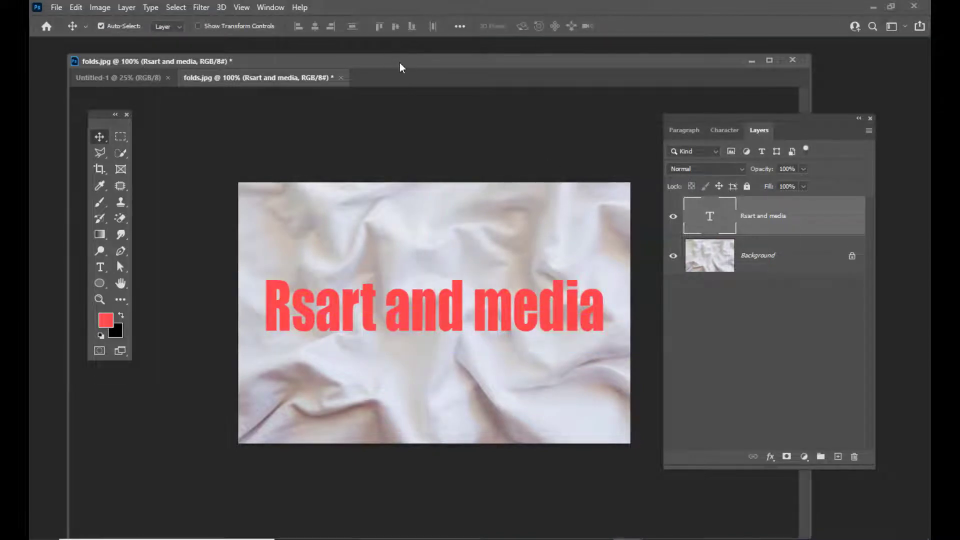
pyautogui.moveTo(398, 63); pyautogui.dragTo(396, 59)
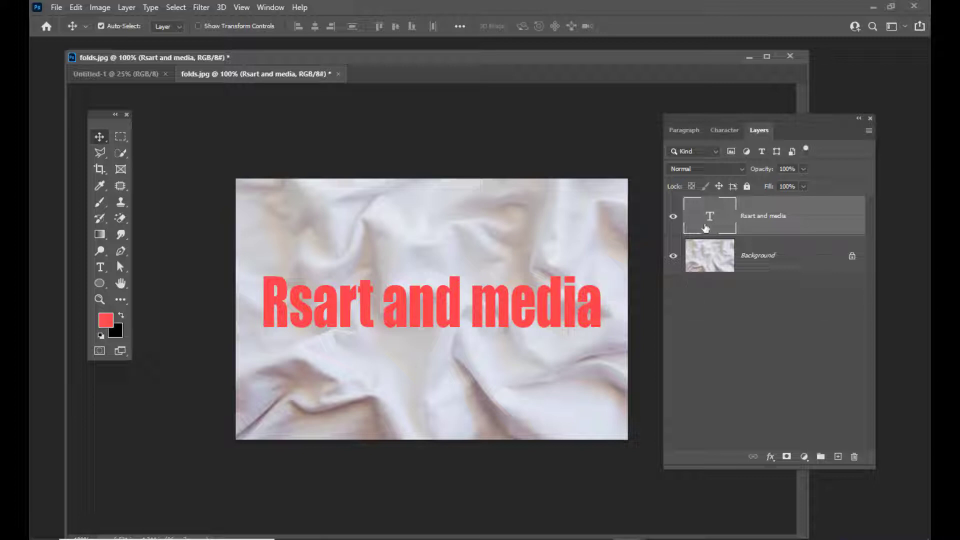
# Hide the text layer, duplicate the fabric Background, and desaturate the copy to grey
pyautogui.click(673, 216)
pyautogui.click(751, 265)
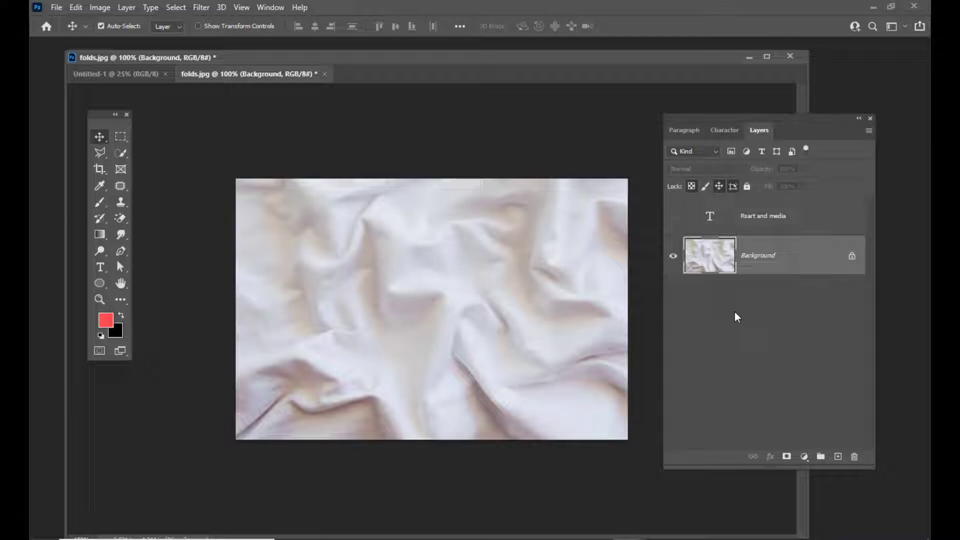
pyautogui.hotkey('ctrl', 'j')
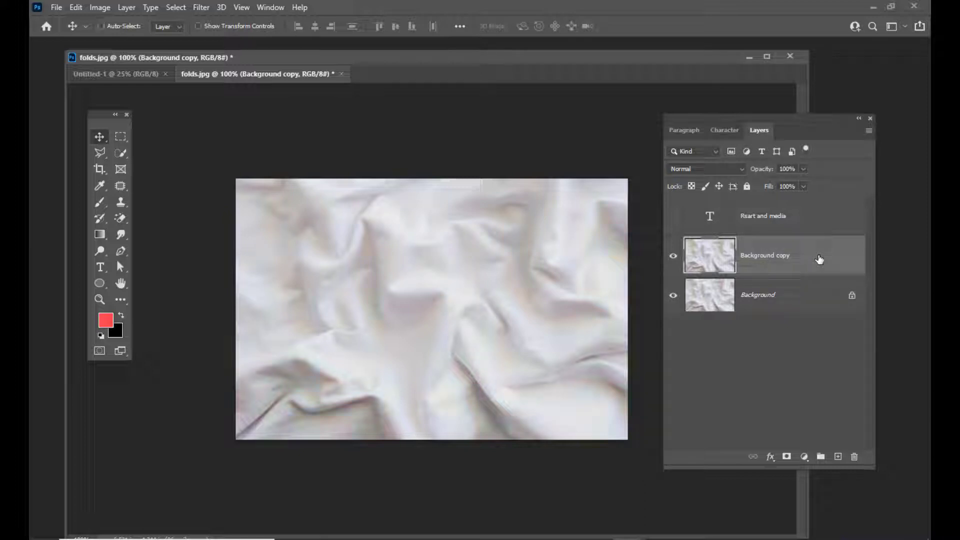
pyautogui.hotkey('ctrl', 'shift', 'u')
# Apply Levels to the grey fabric copy with input values 111, 0.69 and 227
pyautogui.click(100, 8)
pyautogui.moveTo(120, 40)
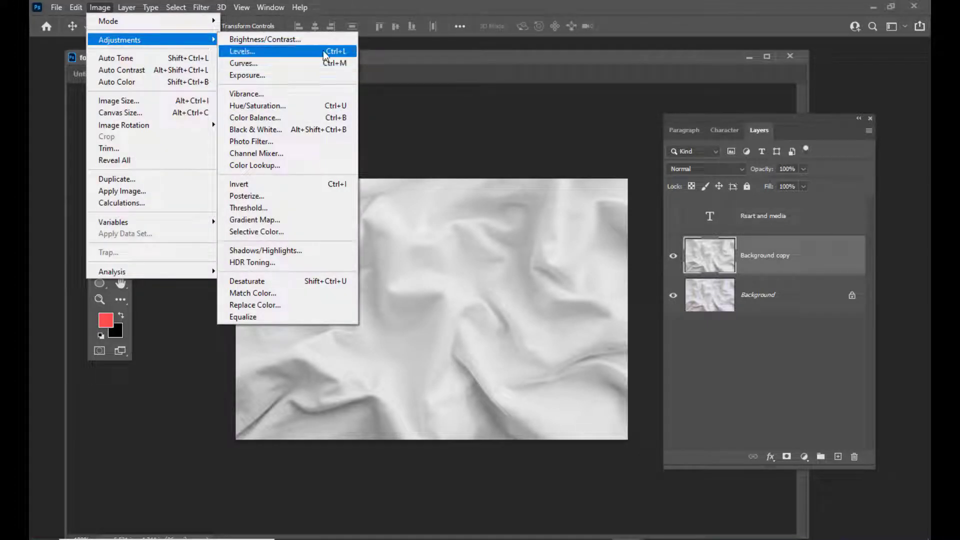
pyautogui.click(296, 53)
pyautogui.moveTo(609, 124); pyautogui.dragTo(707, 75)
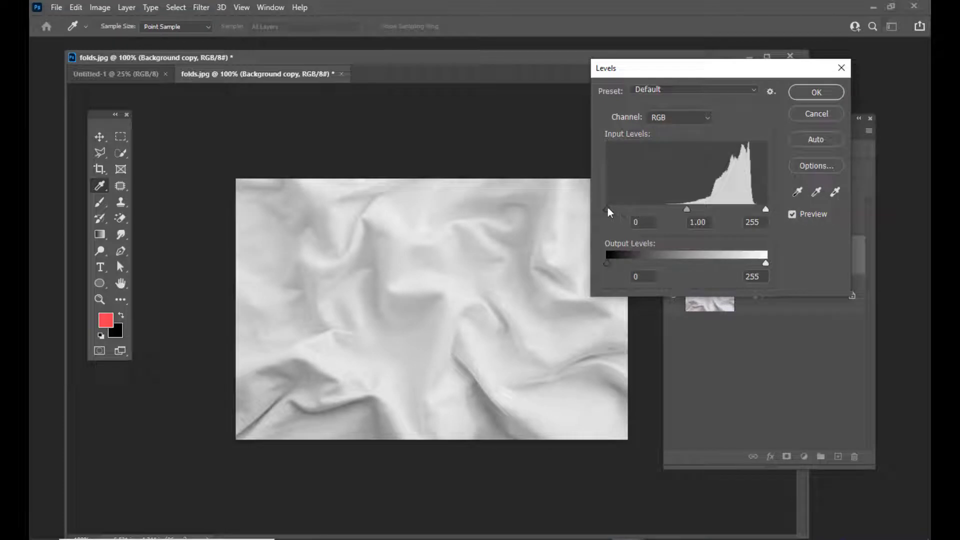
pyautogui.moveTo(607, 208); pyautogui.dragTo(646, 206)
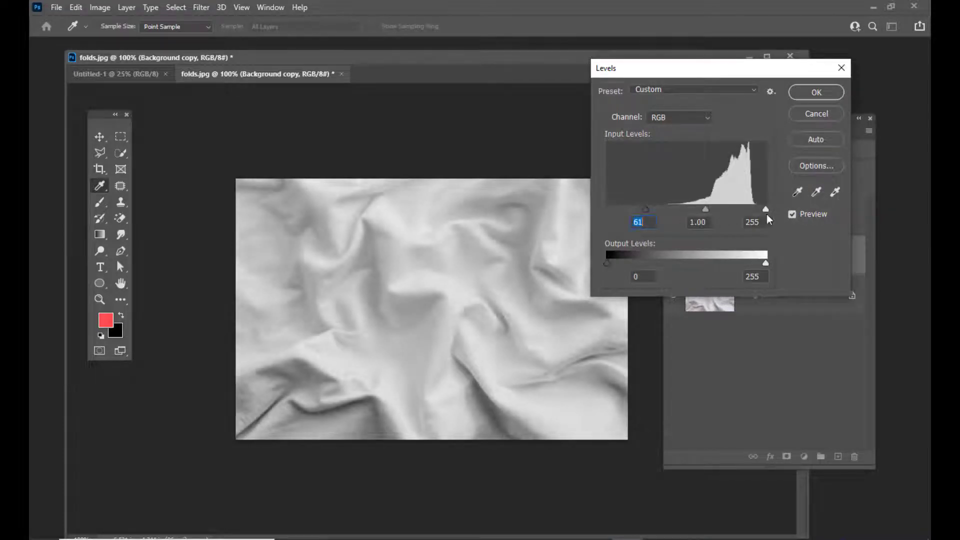
pyautogui.moveTo(766, 208); pyautogui.dragTo(742, 209)
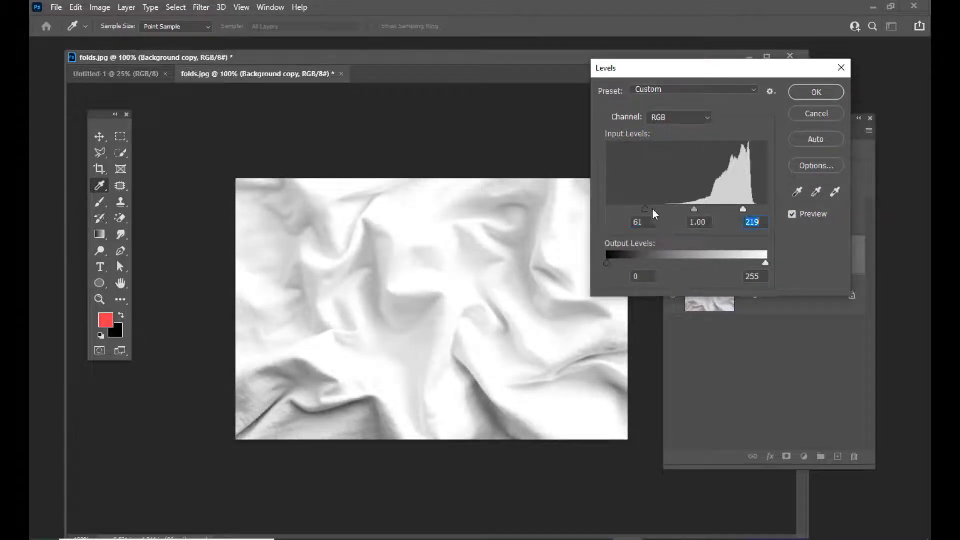
pyautogui.moveTo(647, 209); pyautogui.dragTo(677, 209)
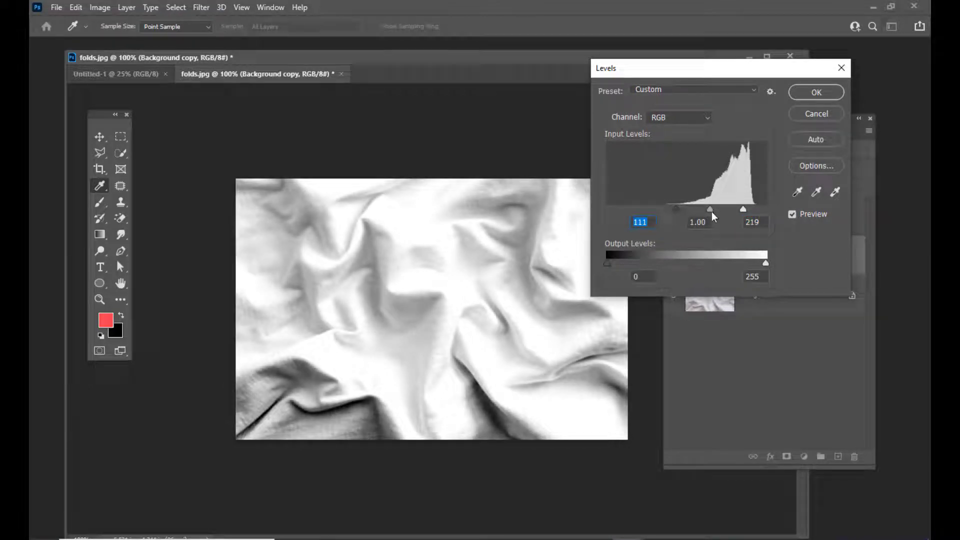
pyautogui.moveTo(745, 209); pyautogui.dragTo(720, 209)
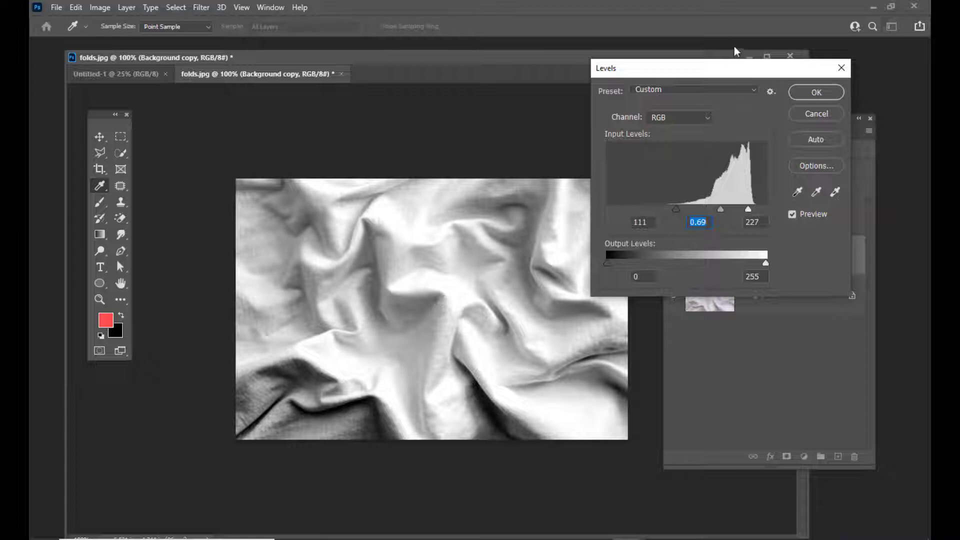
pyautogui.click(818, 94)
# Save the document to the Desktop as foldsblackandwhite.psd, accepting Maximize Compatibility
pyautogui.press('v')
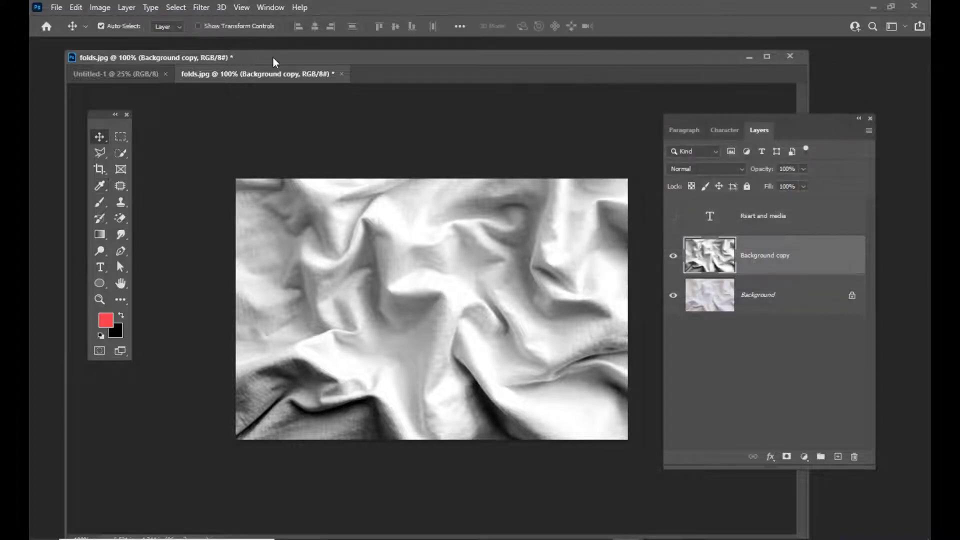
pyautogui.moveTo(273, 62); pyautogui.dragTo(286, 62)
pyautogui.click(56, 7)
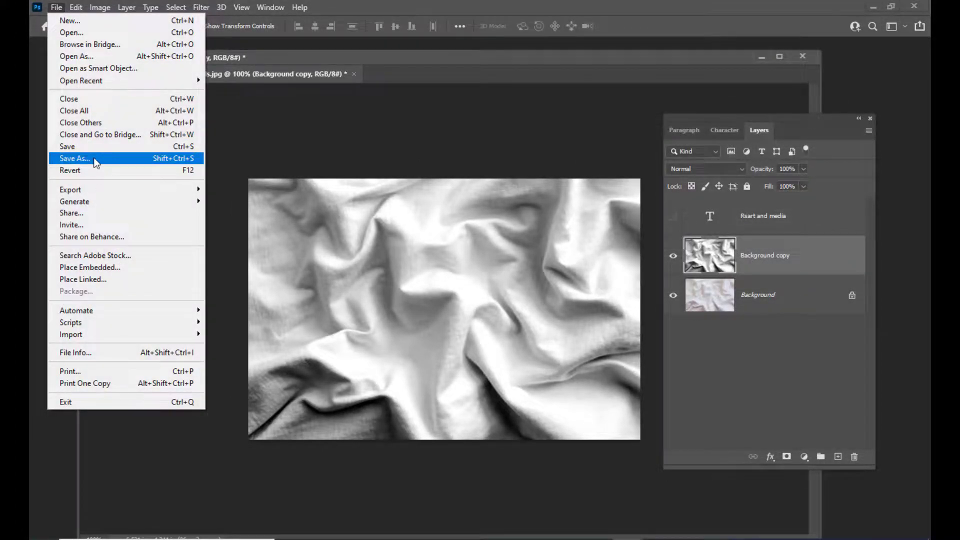
pyautogui.click(95, 160)
pyautogui.click(87, 99)
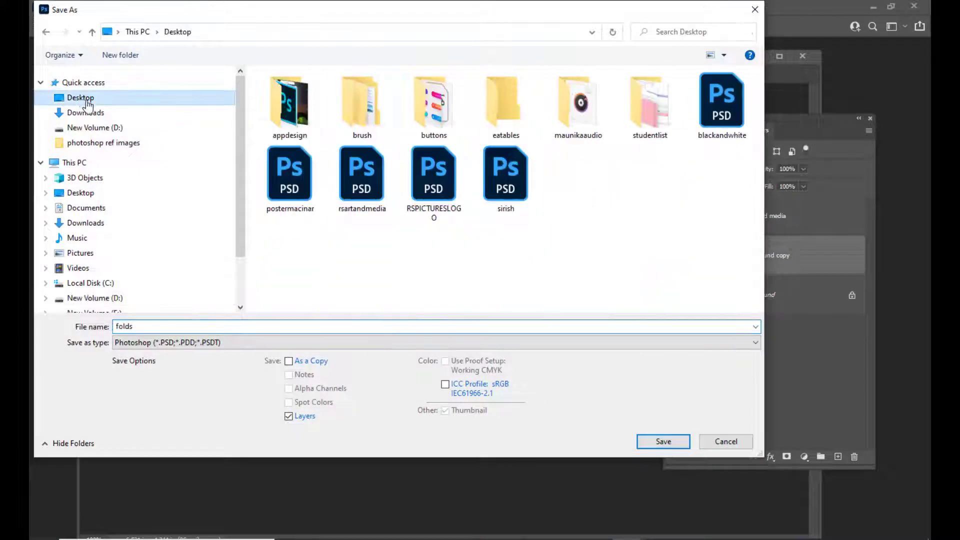
pyautogui.doubleClick(172, 326)
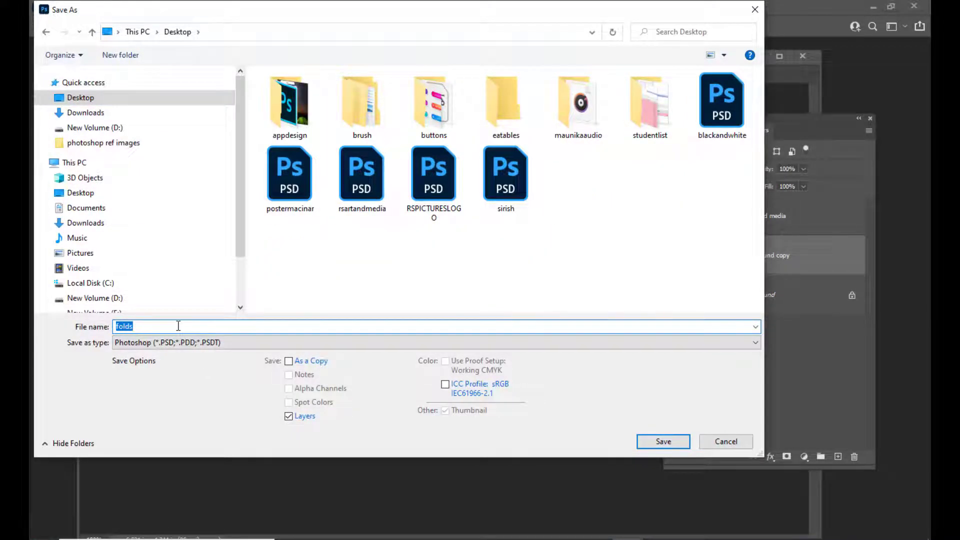
pyautogui.click(178, 326)
pyautogui.write('bla')
pyautogui.write('ckandwhite')
pyautogui.moveTo(468, 14); pyautogui.dragTo(528, 21)
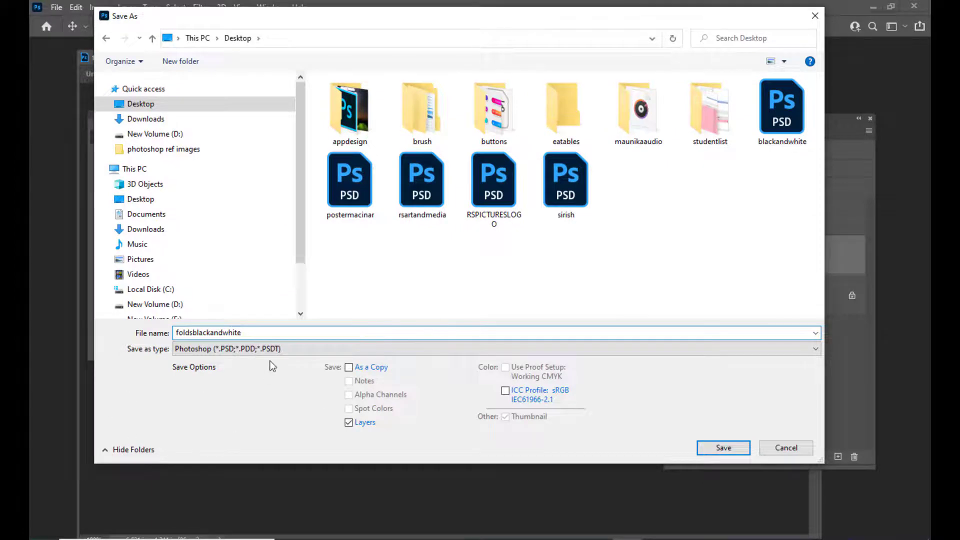
pyautogui.moveTo(436, 20); pyautogui.dragTo(399, 25)
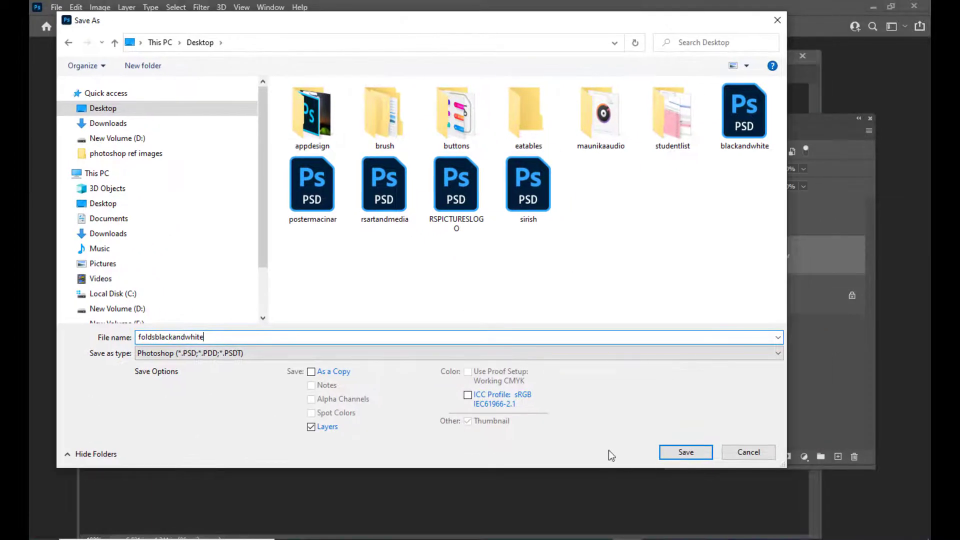
pyautogui.click(685, 452)
pyautogui.click(622, 150)
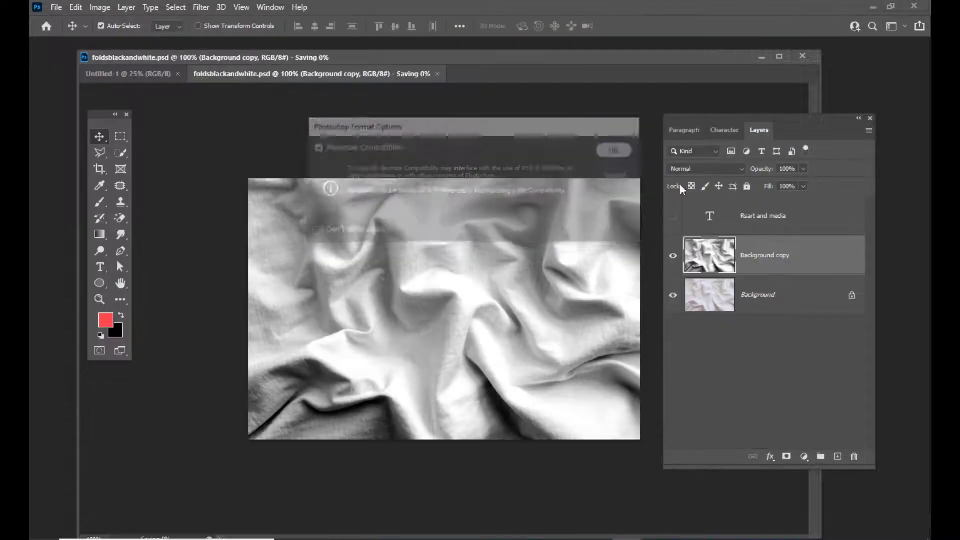
pyautogui.moveTo(701, 118); pyautogui.dragTo(669, 117)
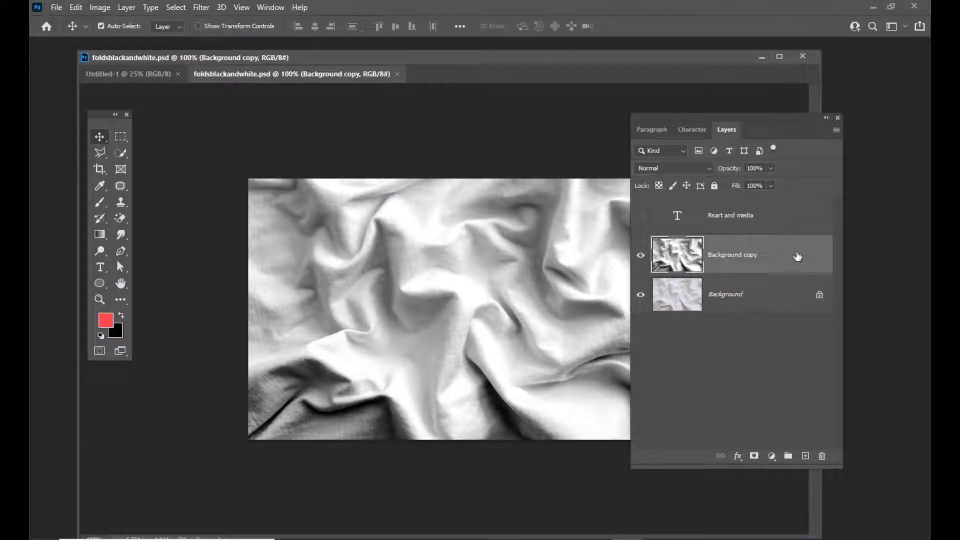
# Delete the grayscale Background copy layer
pyautogui.press('Delete')
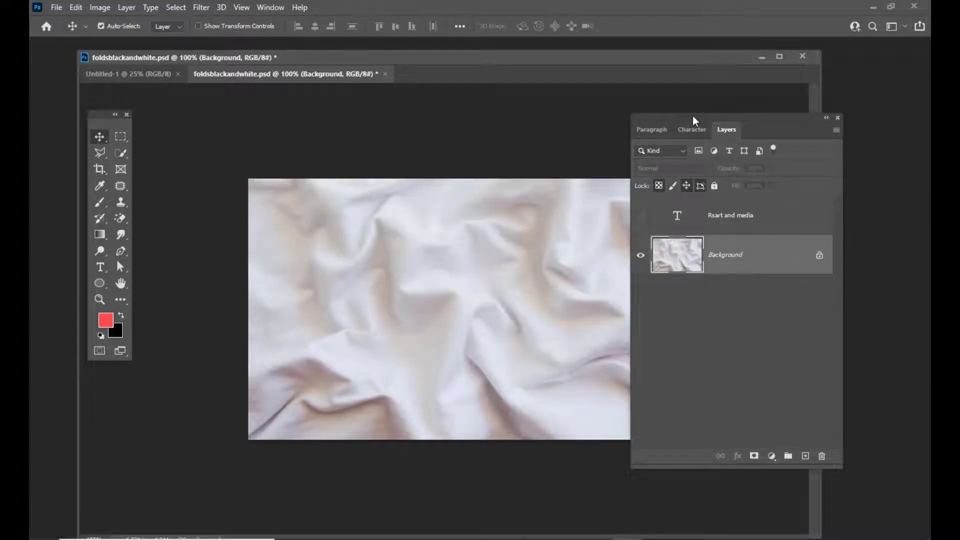
pyautogui.moveTo(692, 116); pyautogui.dragTo(735, 113)
pyautogui.moveTo(494, 57); pyautogui.dragTo(521, 64)
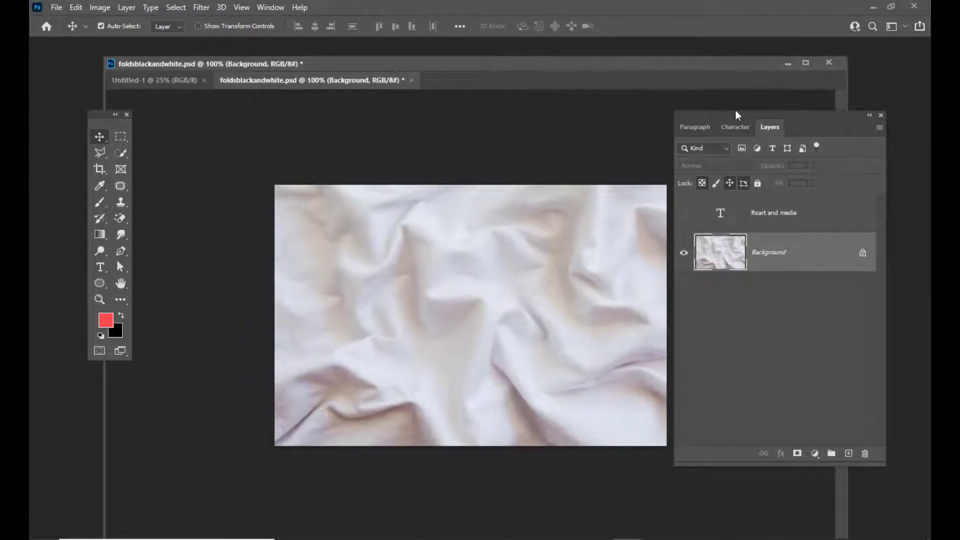
pyautogui.moveTo(735, 111); pyautogui.dragTo(752, 113)
# Show the 'Rsart and media' text layer and nudge it to sit centred on the fabric
pyautogui.click(698, 213)
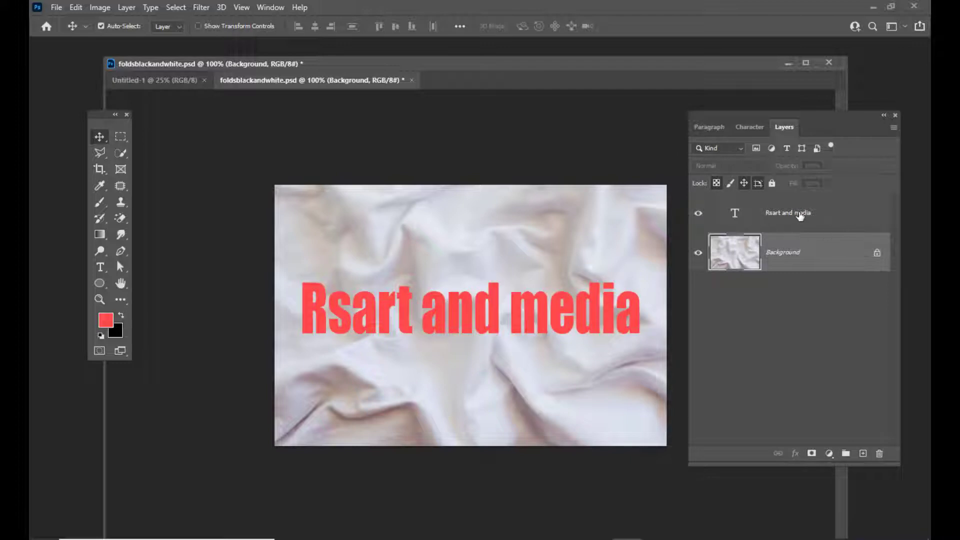
pyautogui.click(822, 209)
pyautogui.moveTo(734, 115); pyautogui.dragTo(742, 116)
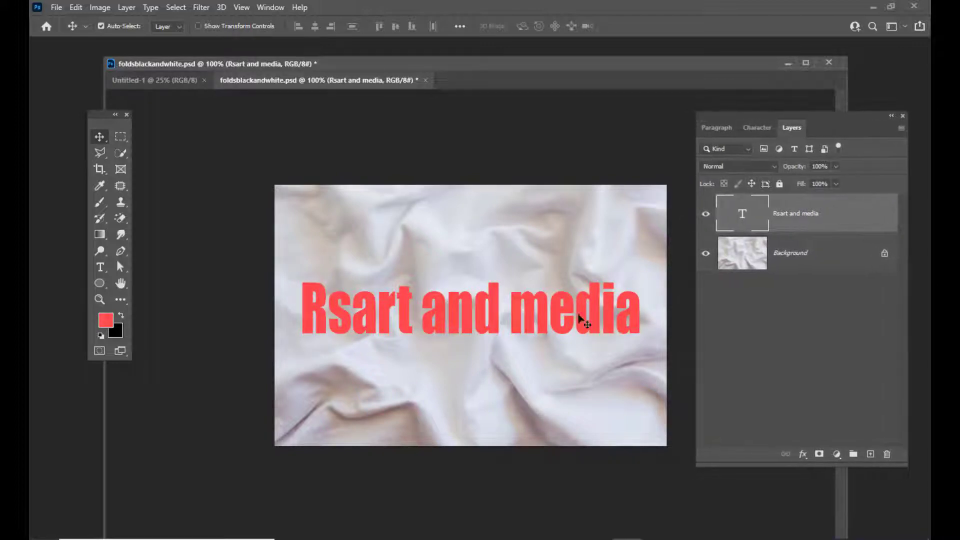
pyautogui.moveTo(542, 302); pyautogui.dragTo(544, 313)
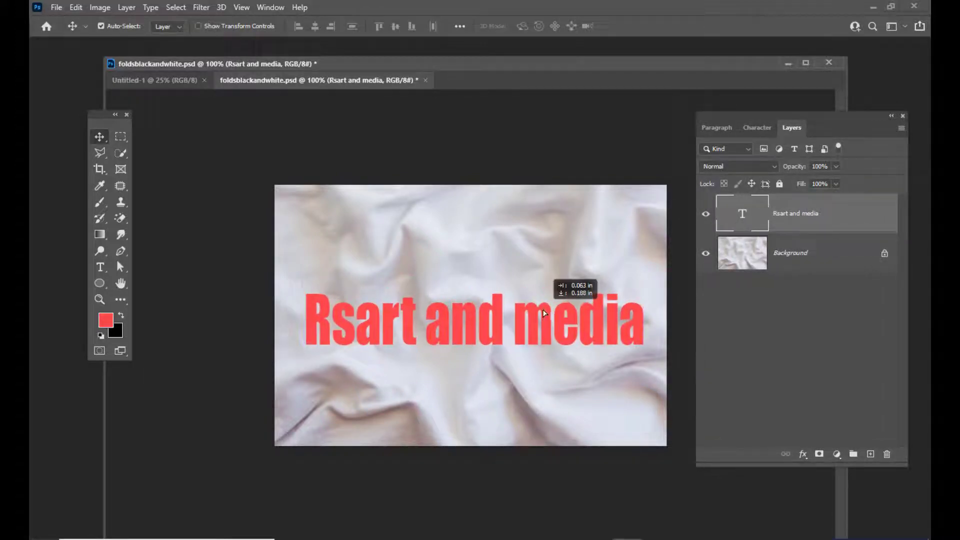
pyautogui.moveTo(566, 66); pyautogui.dragTo(548, 64)
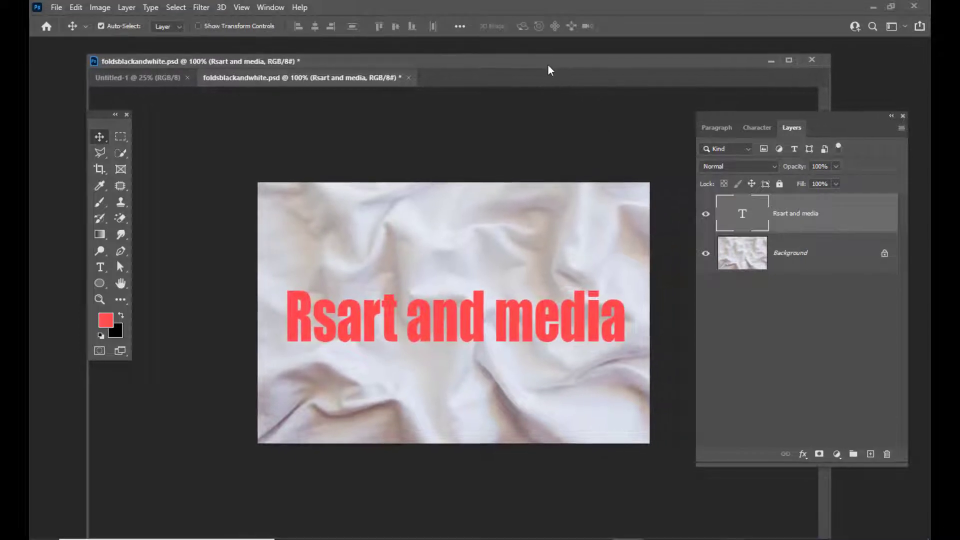
pyautogui.moveTo(495, 299); pyautogui.dragTo(496, 292)
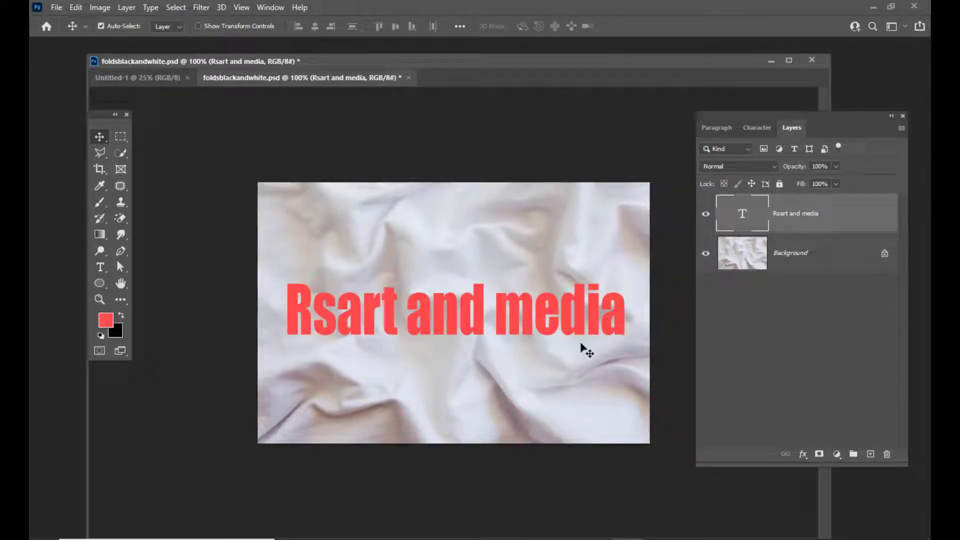
pyautogui.moveTo(712, 118); pyautogui.dragTo(704, 121)
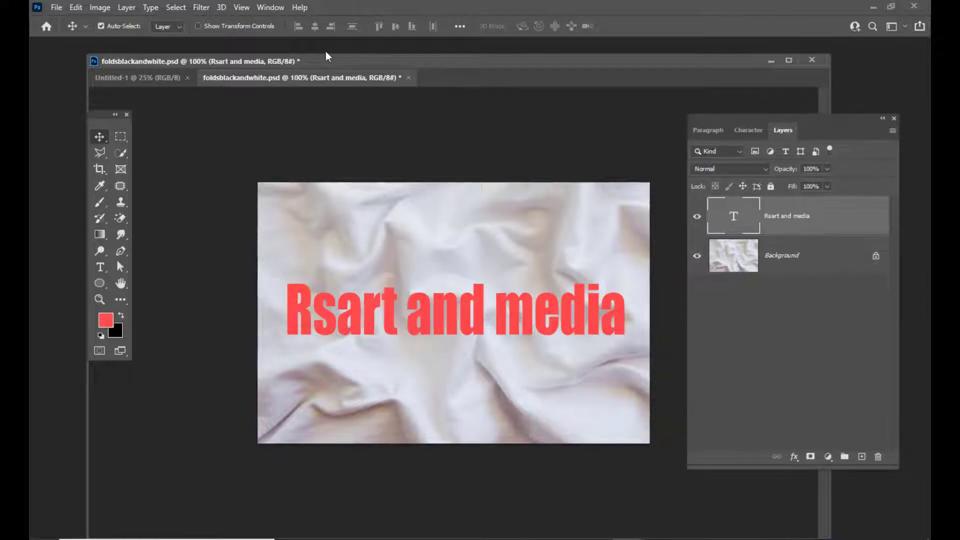
pyautogui.moveTo(346, 64); pyautogui.dragTo(340, 64)
pyautogui.click(200, 7)
pyautogui.moveTo(213, 191)
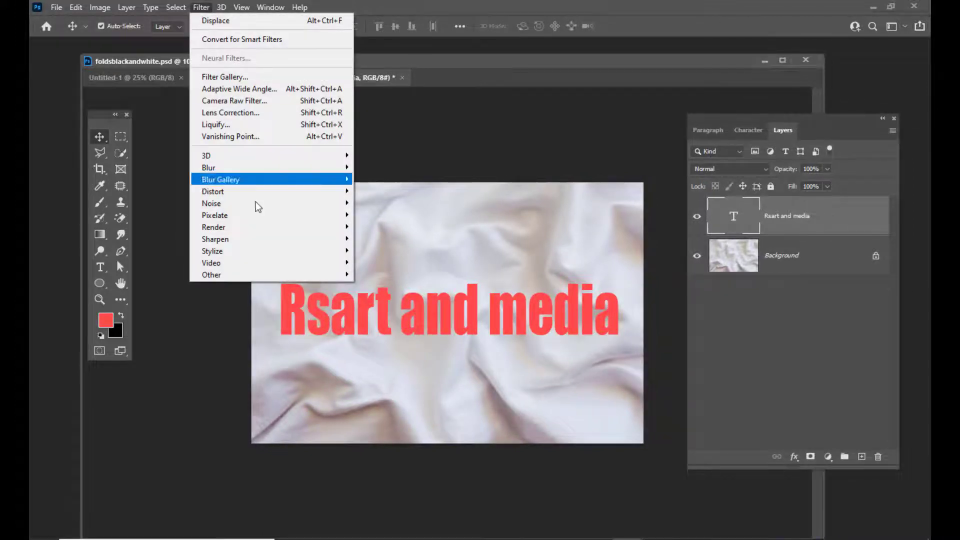
# Rasterize the 'Rsart and media' text and run Displace with horizontal and vertical scale 7
pyautogui.click(374, 203)
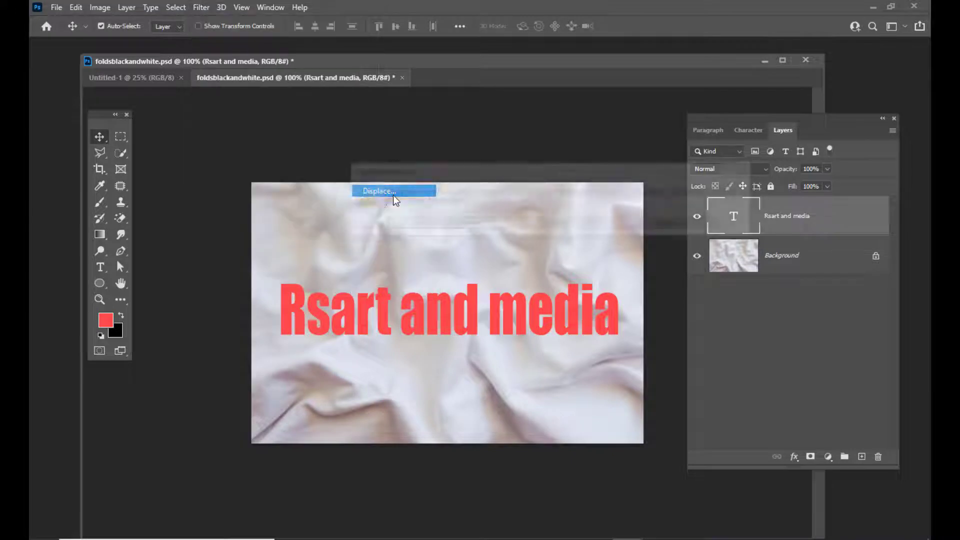
pyautogui.moveTo(534, 164)
pyautogui.mouseDown()
pyautogui.moveTo(520, 124)
pyautogui.moveTo(517, 132)
pyautogui.mouseUp()
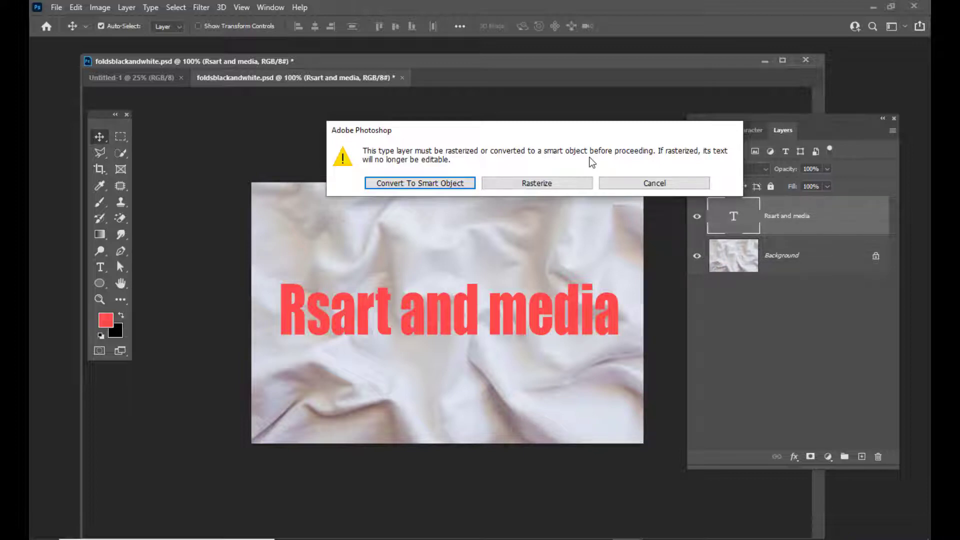
pyautogui.click(536, 185)
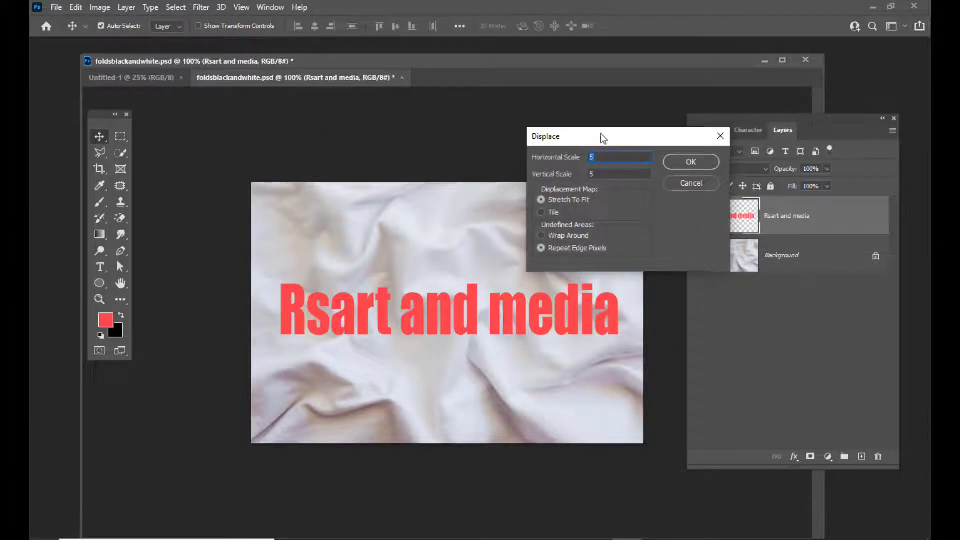
pyautogui.moveTo(587, 128)
pyautogui.mouseDown()
pyautogui.moveTo(539, 118)
pyautogui.moveTo(543, 112)
pyautogui.mouseUp()
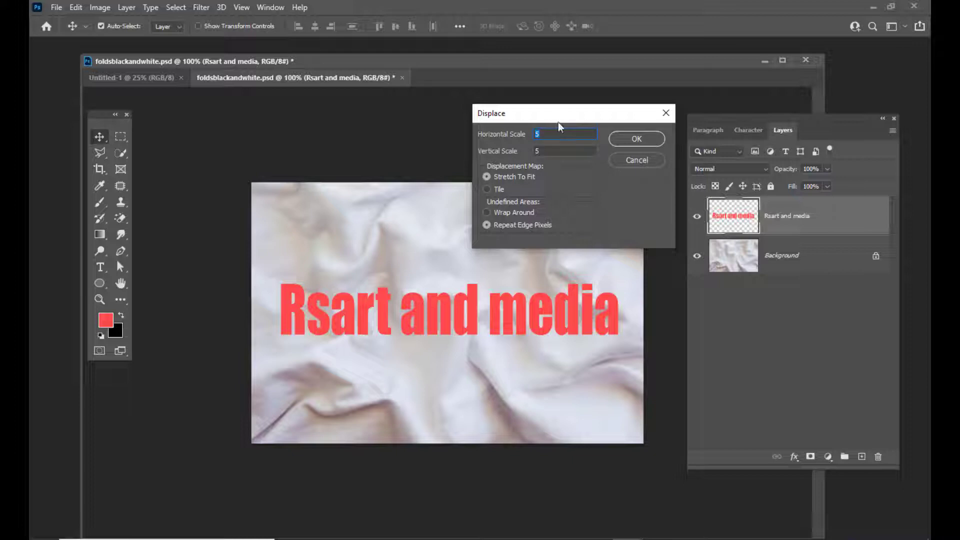
pyautogui.moveTo(558, 122); pyautogui.dragTo(570, 110)
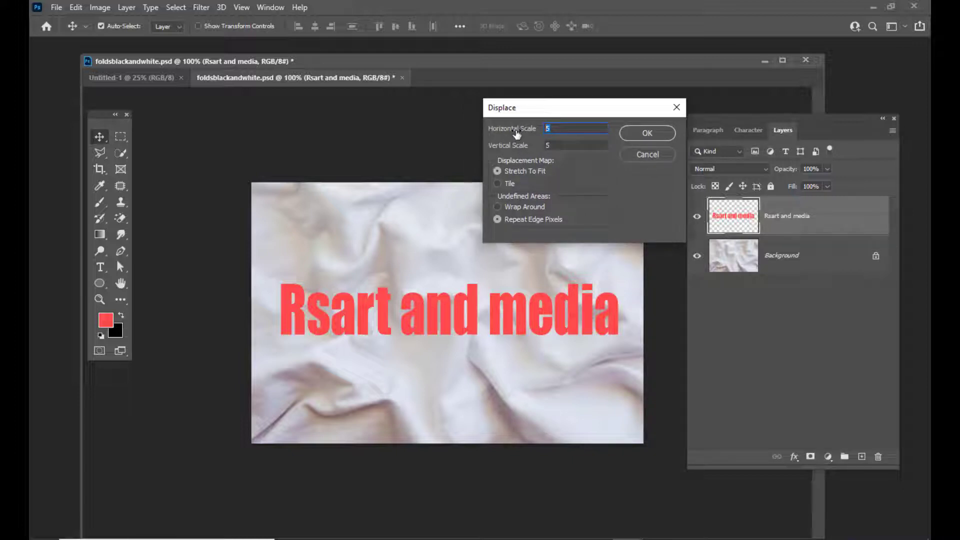
pyautogui.write('7')
pyautogui.press('Tab')
pyautogui.write('7')
pyautogui.moveTo(565, 106); pyautogui.dragTo(604, 117)
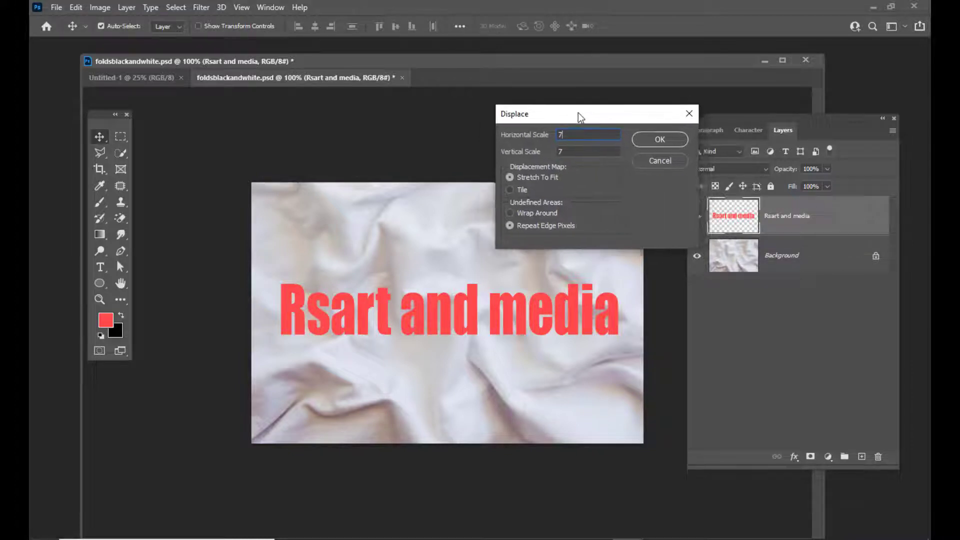
pyautogui.click(676, 143)
# Use foldsblackandwhite.psd as the displacement map to ripple the text along the fabric folds
pyautogui.moveTo(342, 26); pyautogui.dragTo(490, 90)
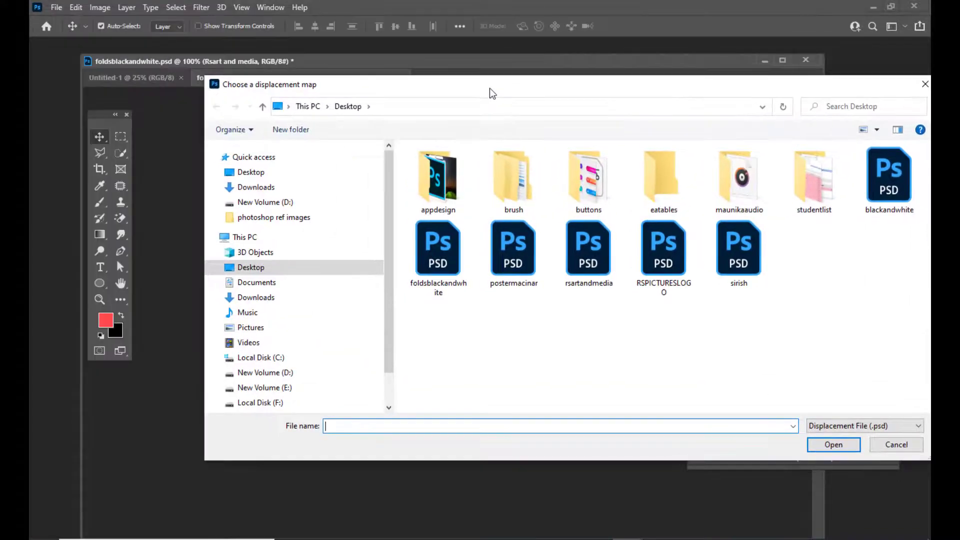
pyautogui.moveTo(839, 447); pyautogui.dragTo(694, 447)
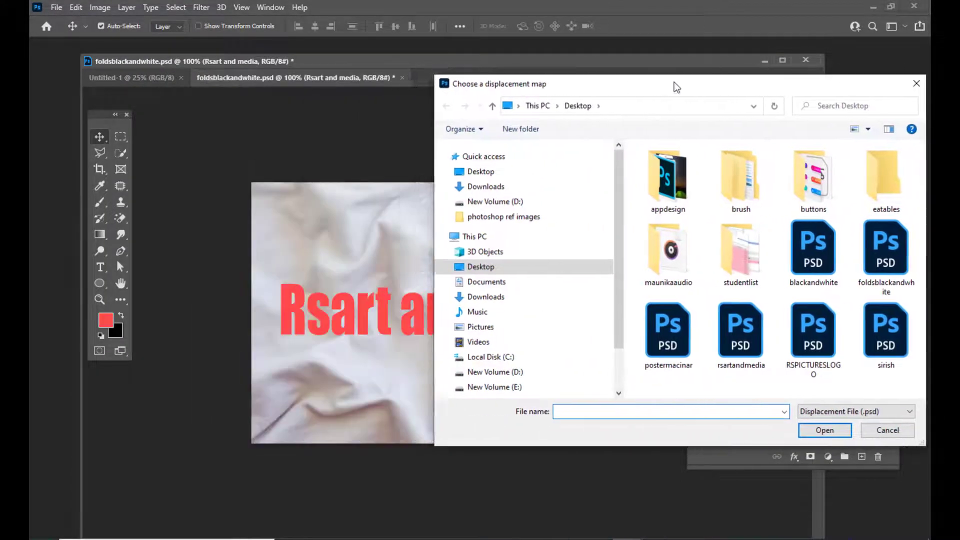
pyautogui.moveTo(440, 86)
pyautogui.mouseDown()
pyautogui.moveTo(611, 94)
pyautogui.moveTo(663, 69)
pyautogui.mouseUp()
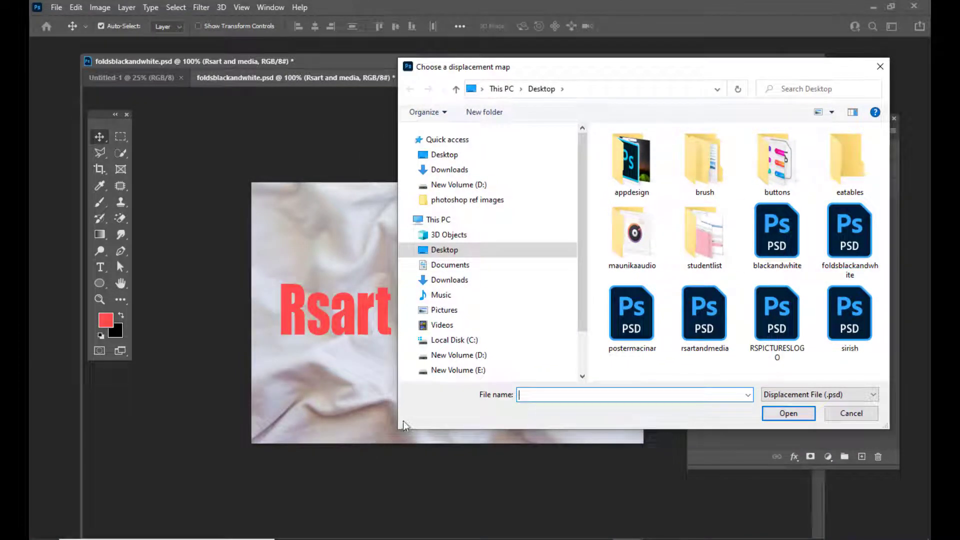
pyautogui.moveTo(399, 429); pyautogui.dragTo(492, 408)
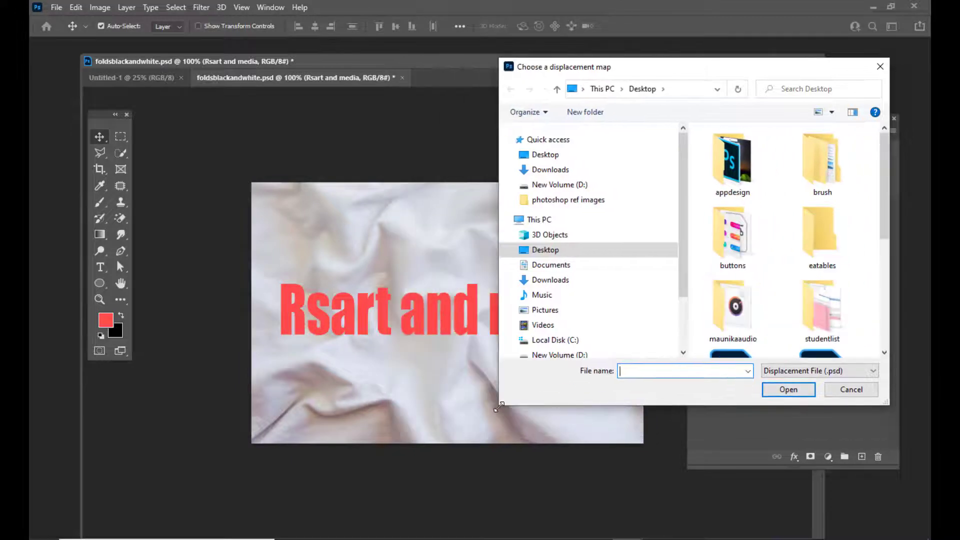
pyautogui.moveTo(883, 182); pyautogui.dragTo(884, 319)
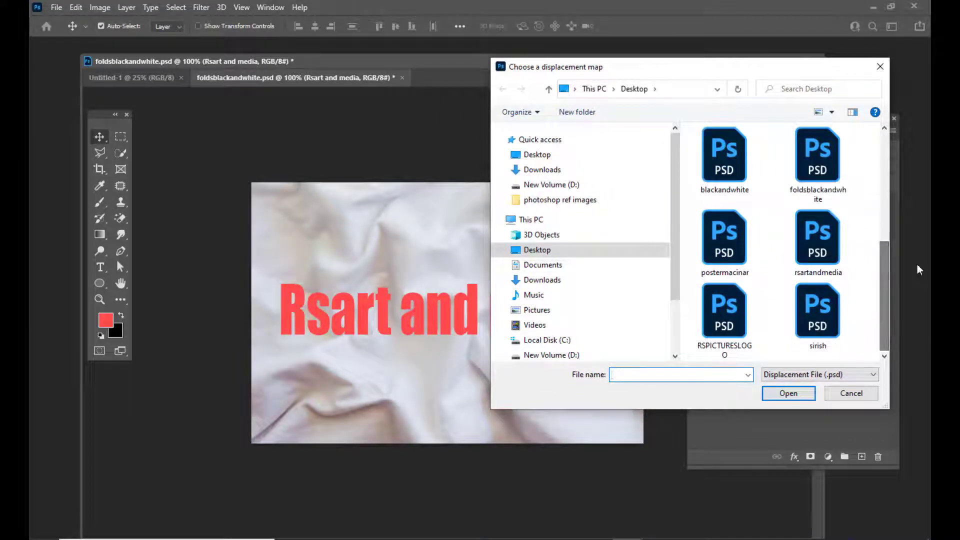
pyautogui.click(823, 158)
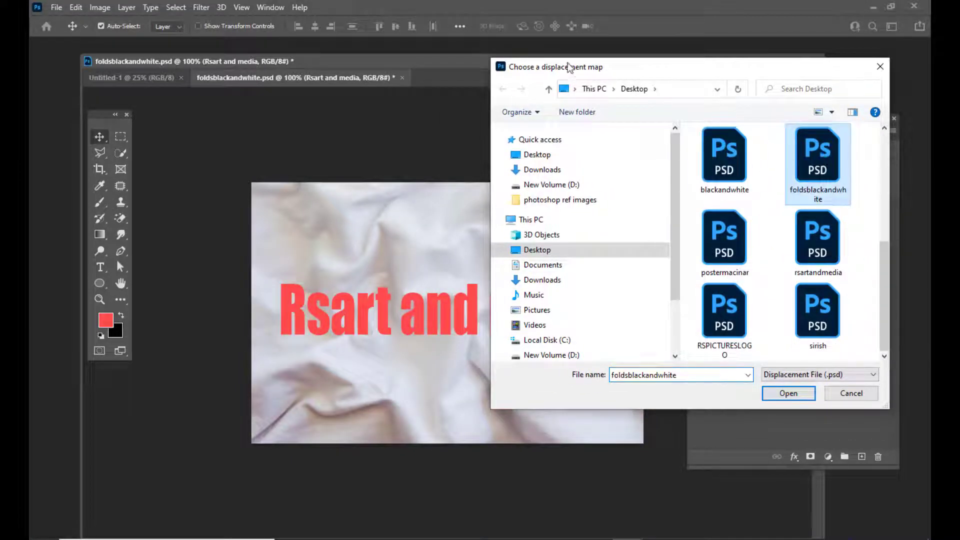
pyautogui.moveTo(569, 63)
pyautogui.mouseDown()
pyautogui.moveTo(608, 58)
pyautogui.moveTo(661, 76)
pyautogui.moveTo(634, 67)
pyautogui.mouseUp()
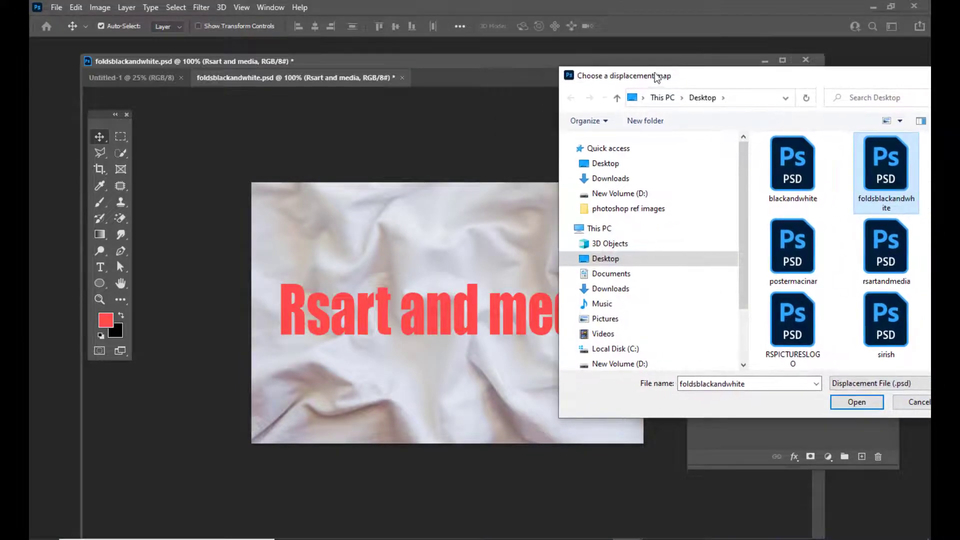
pyautogui.click(830, 388)
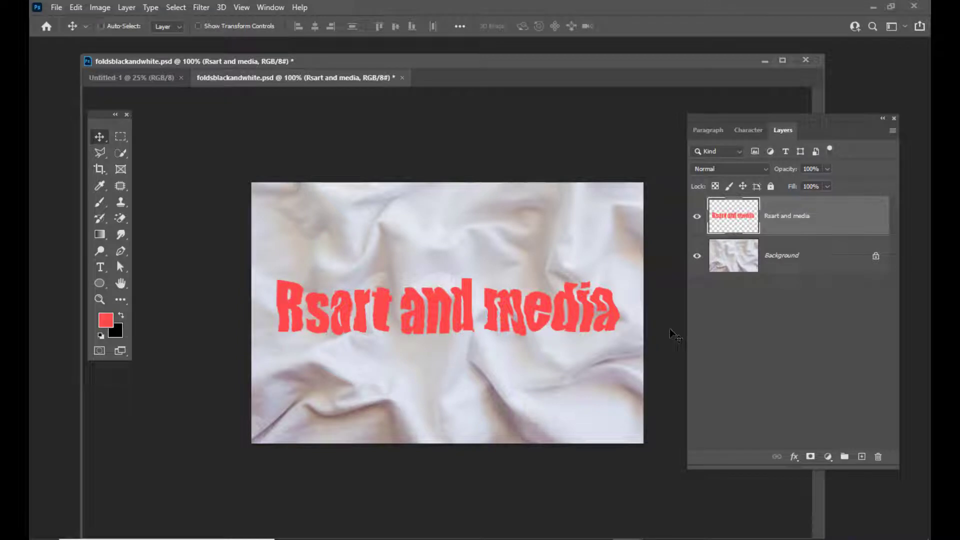
# Undo the displacement and rerun Displace on the rasterized text with a scale of 44
pyautogui.hotkey('ctrl', 'z')
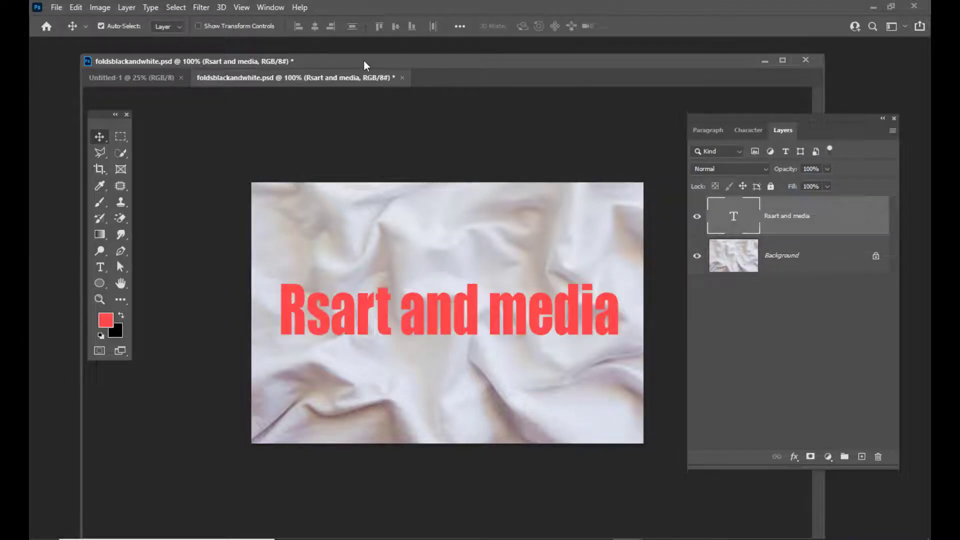
pyautogui.moveTo(364, 61); pyautogui.dragTo(334, 64)
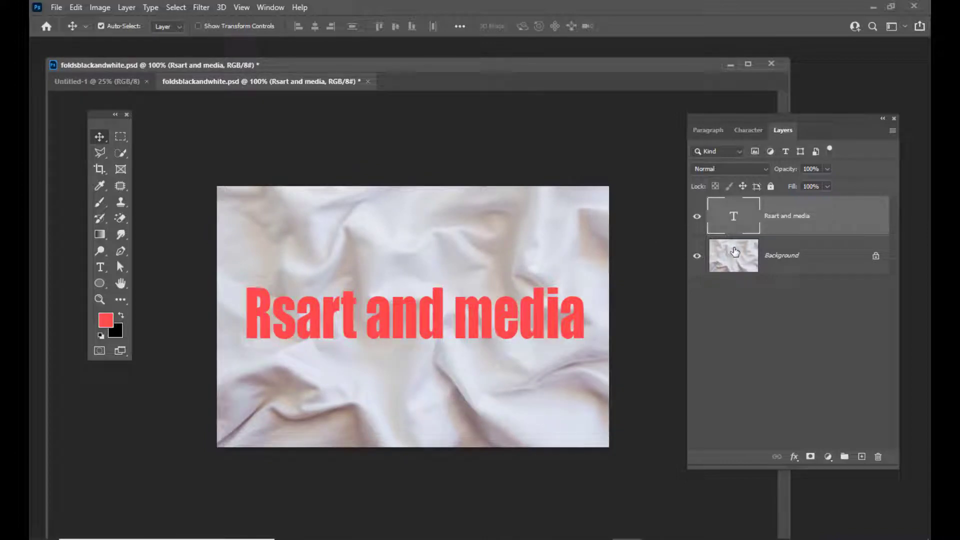
pyautogui.click(201, 8)
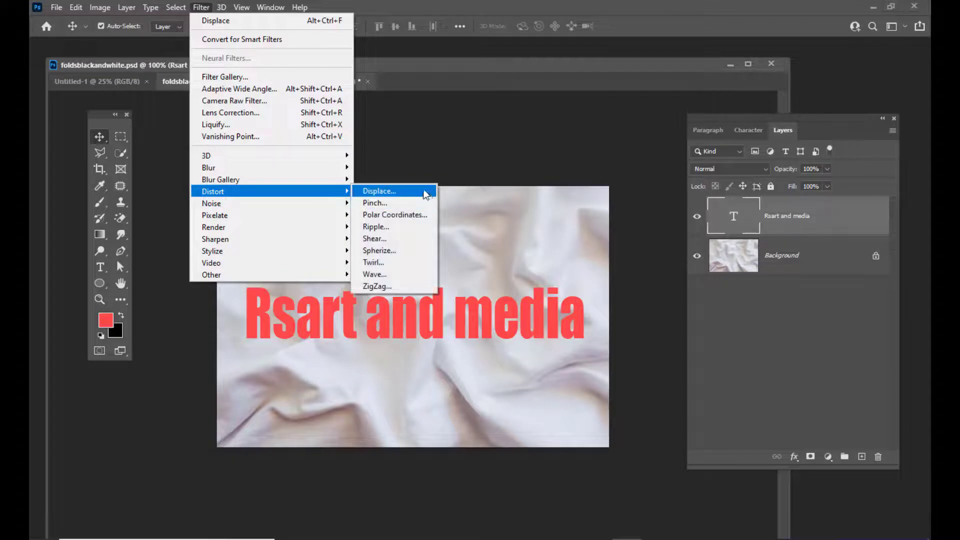
pyautogui.click(395, 191)
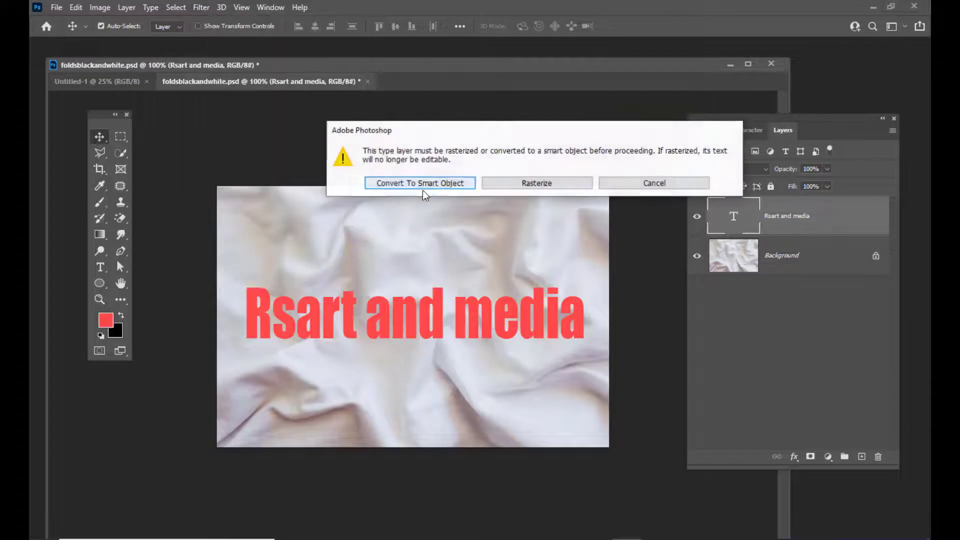
pyautogui.click(544, 184)
pyautogui.moveTo(611, 123); pyautogui.dragTo(613, 122)
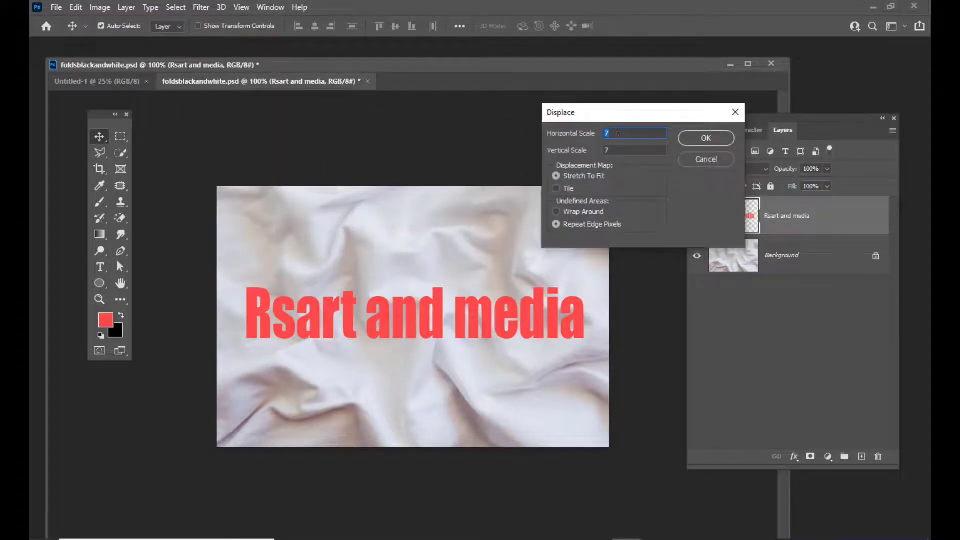
pyautogui.write('4')
pyautogui.write('4')
pyautogui.moveTo(608, 118)
pyautogui.mouseDown()
pyautogui.moveTo(665, 106)
pyautogui.moveTo(637, 75)
pyautogui.mouseUp()
pyautogui.click(739, 134)
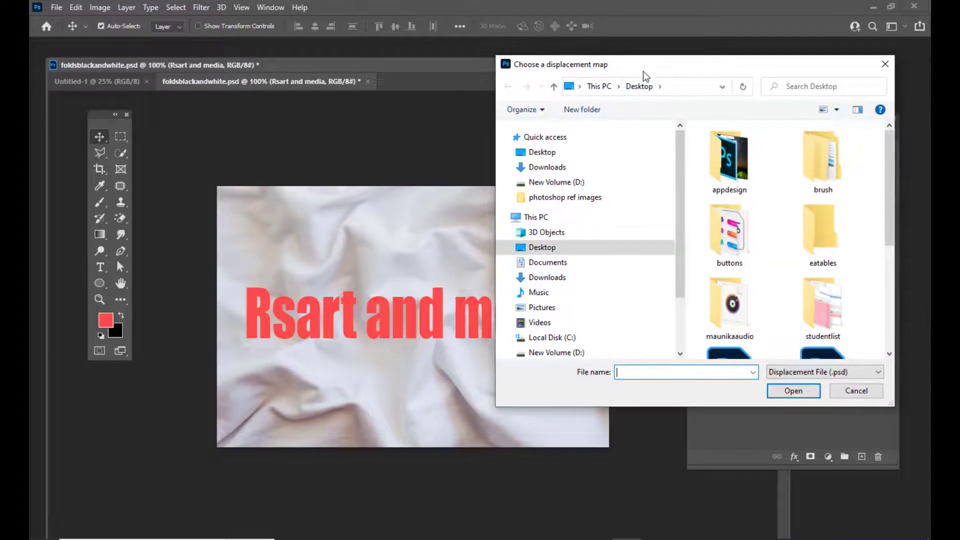
# Load foldsblackandwhite as the displacement map to crinkle the red letters along the folds
pyautogui.moveTo(891, 177); pyautogui.dragTo(889, 308)
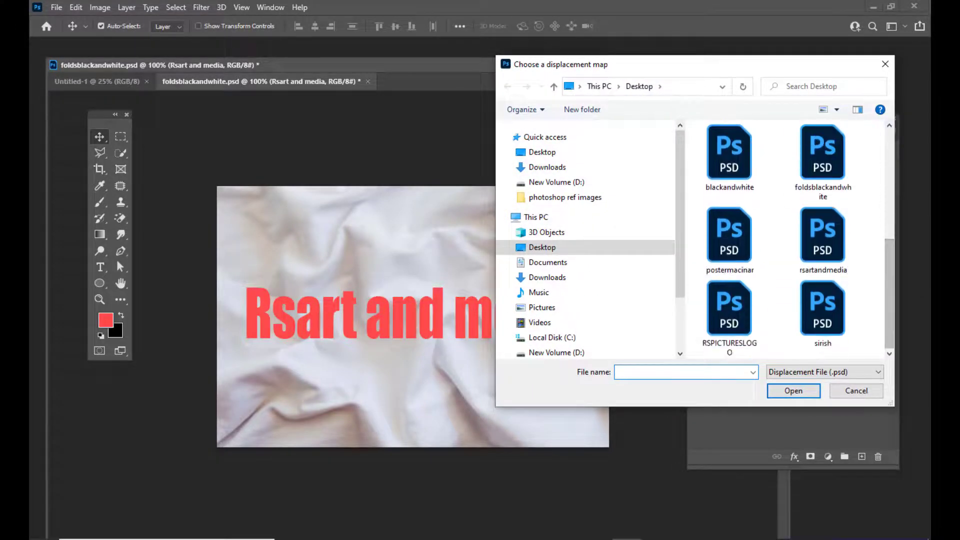
pyautogui.click(836, 256)
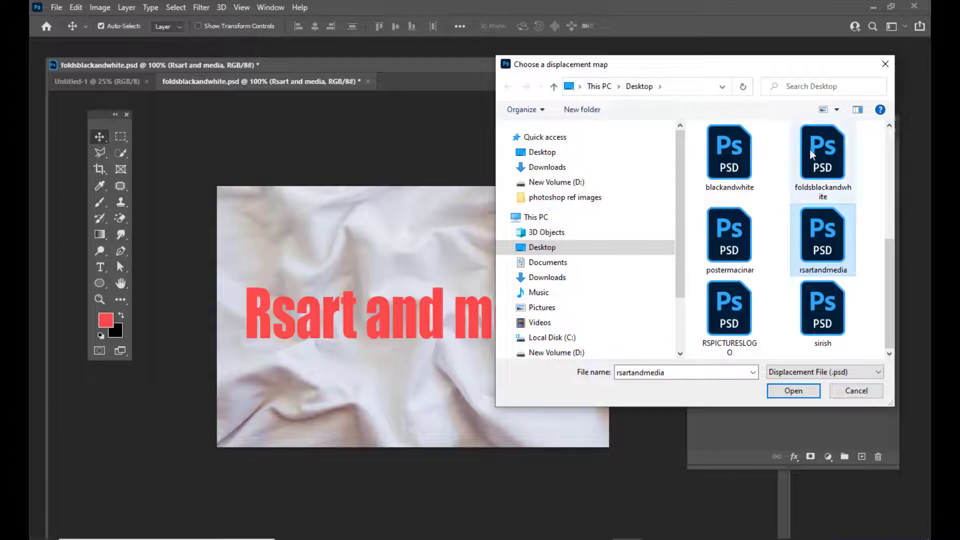
pyautogui.click(825, 160)
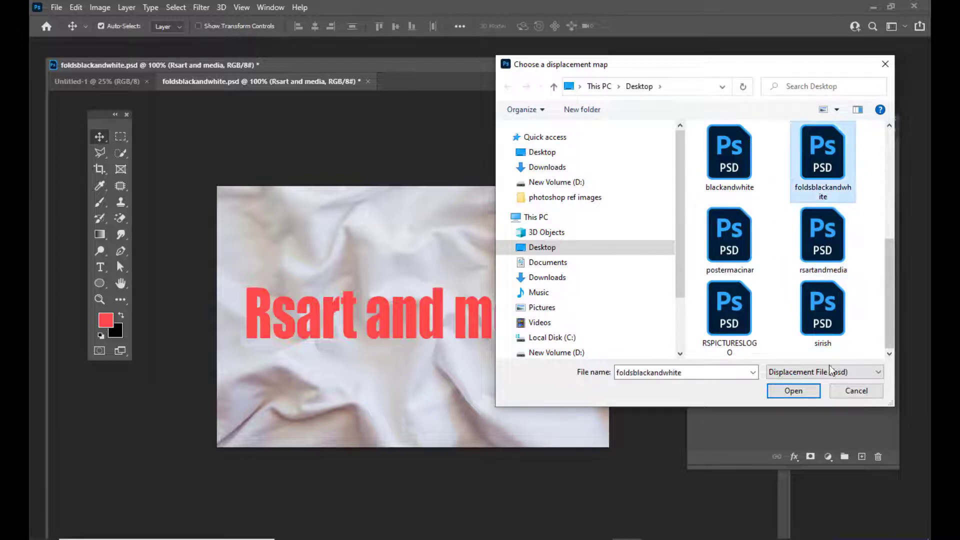
pyautogui.click(798, 393)
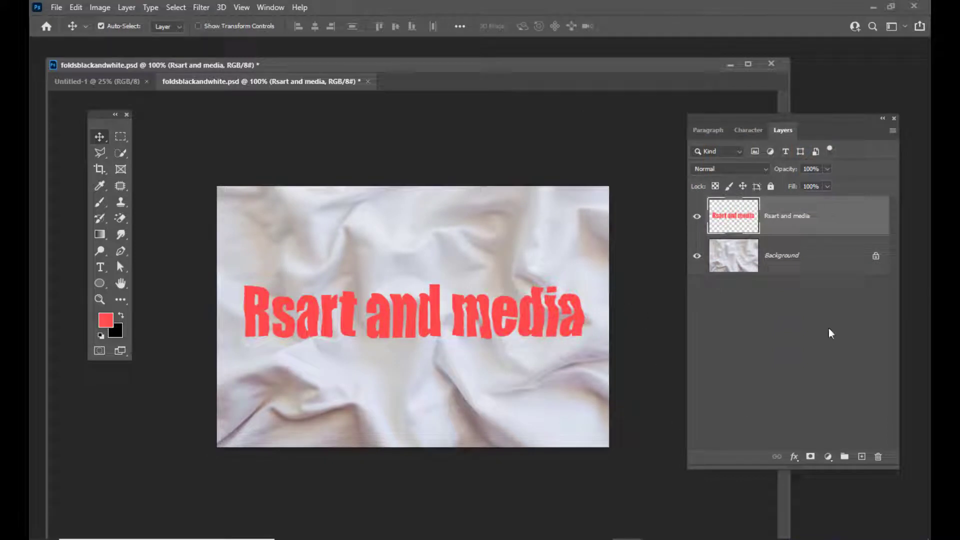
pyautogui.moveTo(746, 120); pyautogui.dragTo(729, 124)
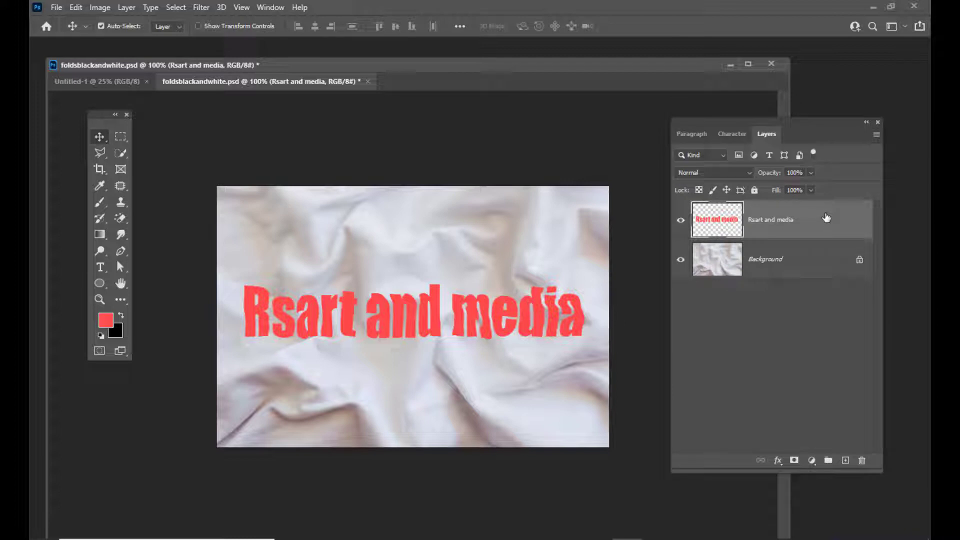
pyautogui.moveTo(788, 122); pyautogui.dragTo(768, 109)
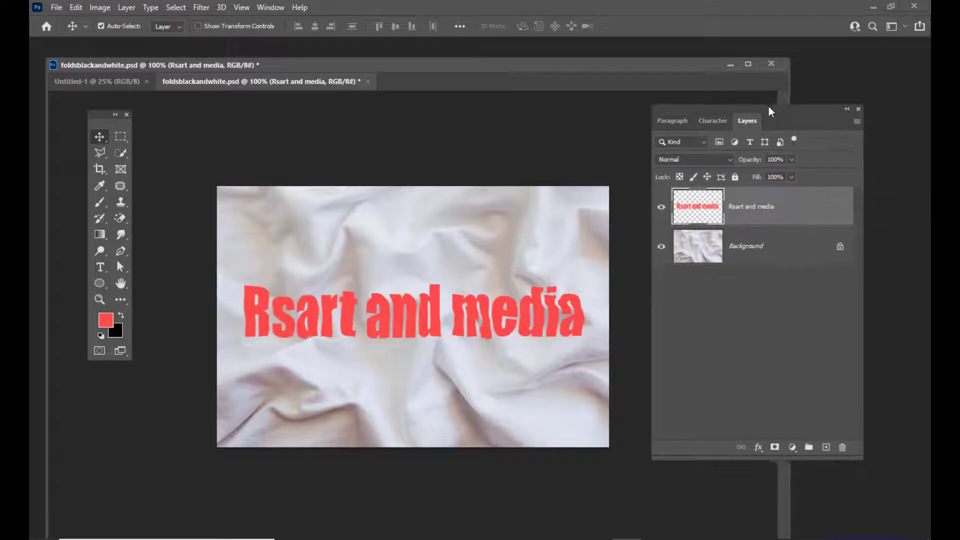
pyautogui.click(790, 177)
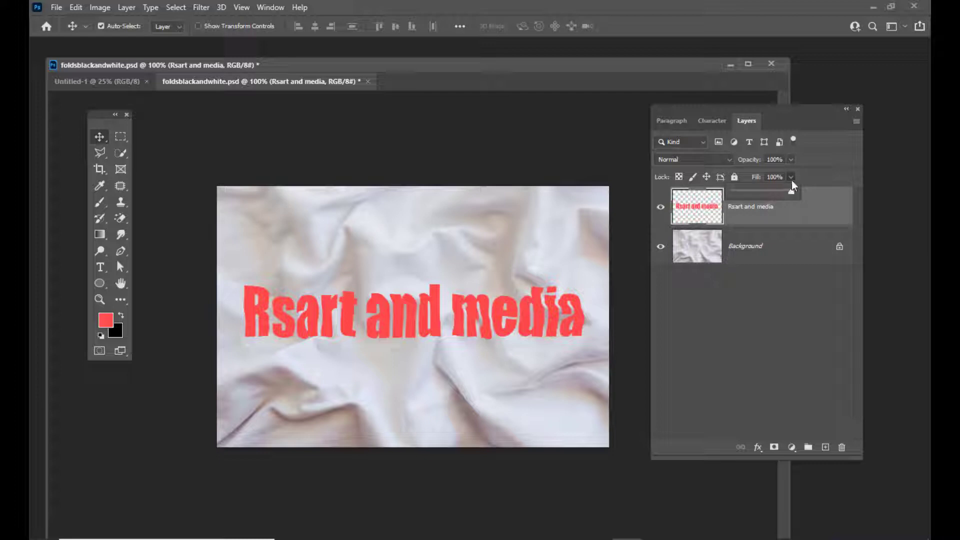
# Set the text layer's Fill to 0% so the red text disappears
pyautogui.moveTo(792, 195); pyautogui.dragTo(733, 192)
pyautogui.click(832, 161)
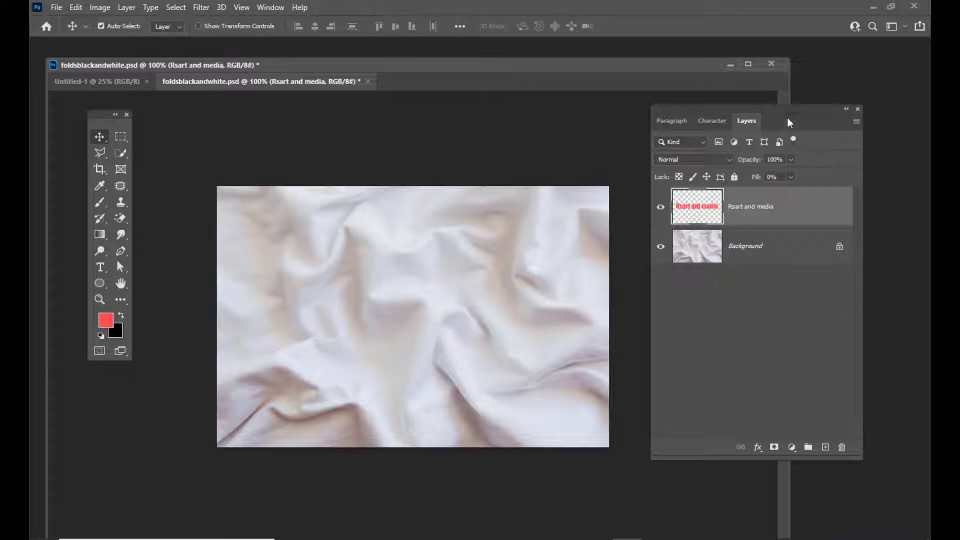
pyautogui.moveTo(788, 121); pyautogui.dragTo(802, 116)
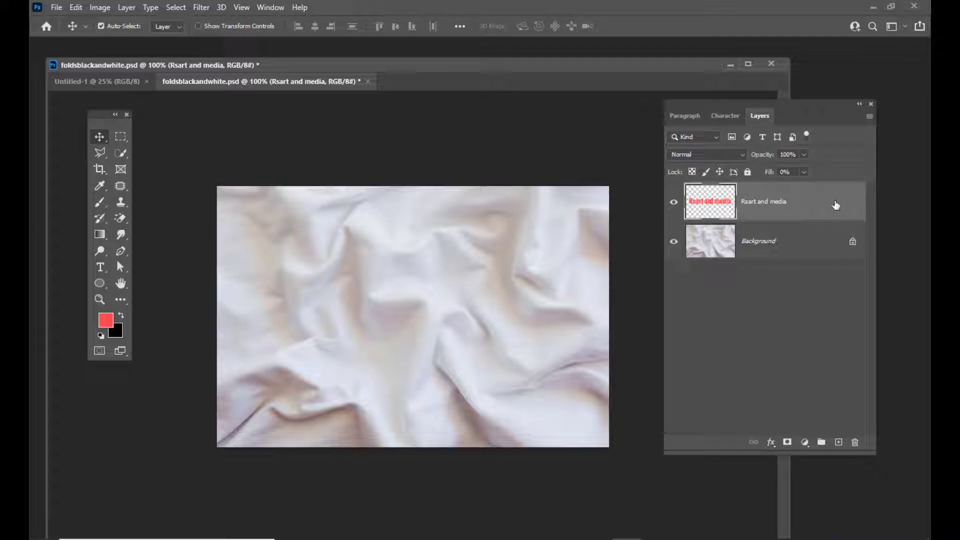
# Open the text layer's Layer Style and enable Drop Shadow
pyautogui.doubleClick(835, 204)
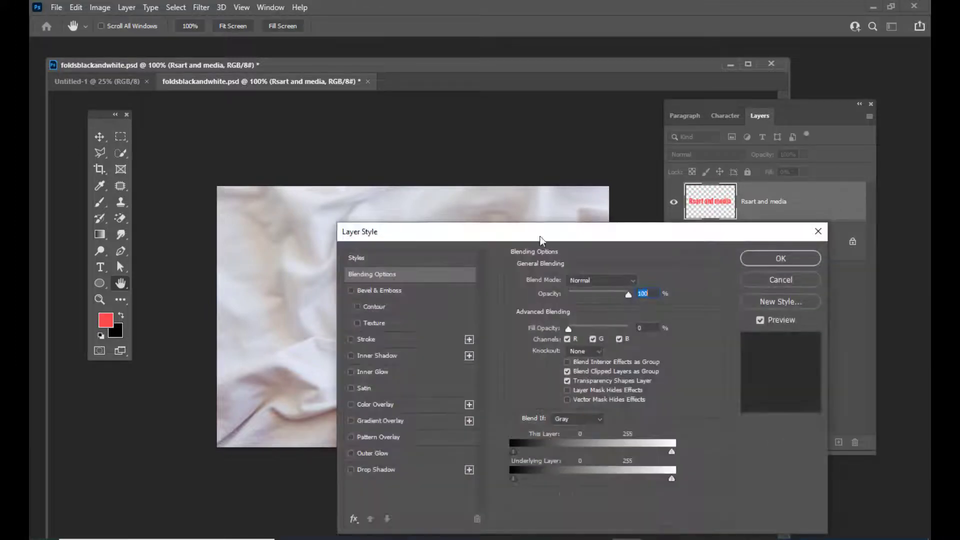
pyautogui.moveTo(473, 224)
pyautogui.mouseDown()
pyautogui.moveTo(613, 88)
pyautogui.moveTo(593, 60)
pyautogui.moveTo(637, 61)
pyautogui.mouseUp()
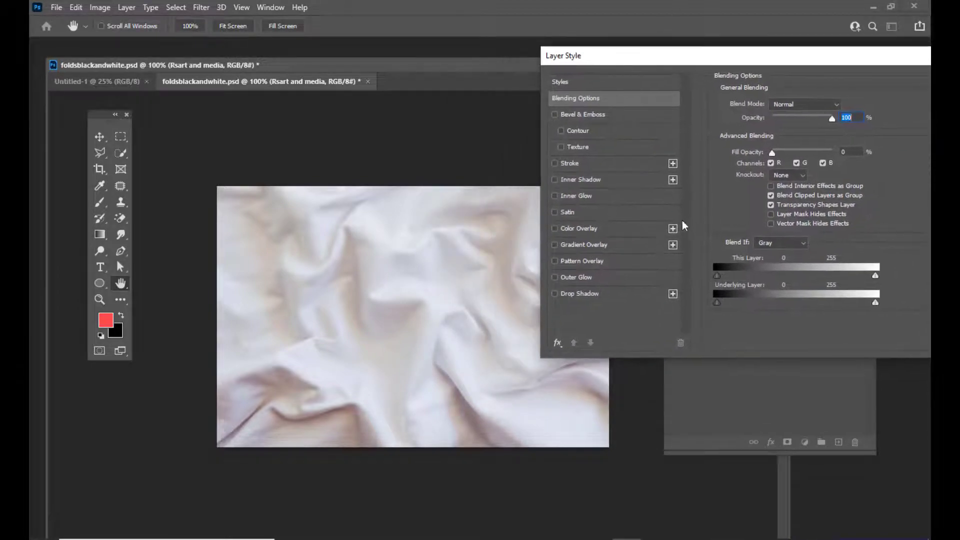
pyautogui.moveTo(584, 67); pyautogui.dragTo(622, 52)
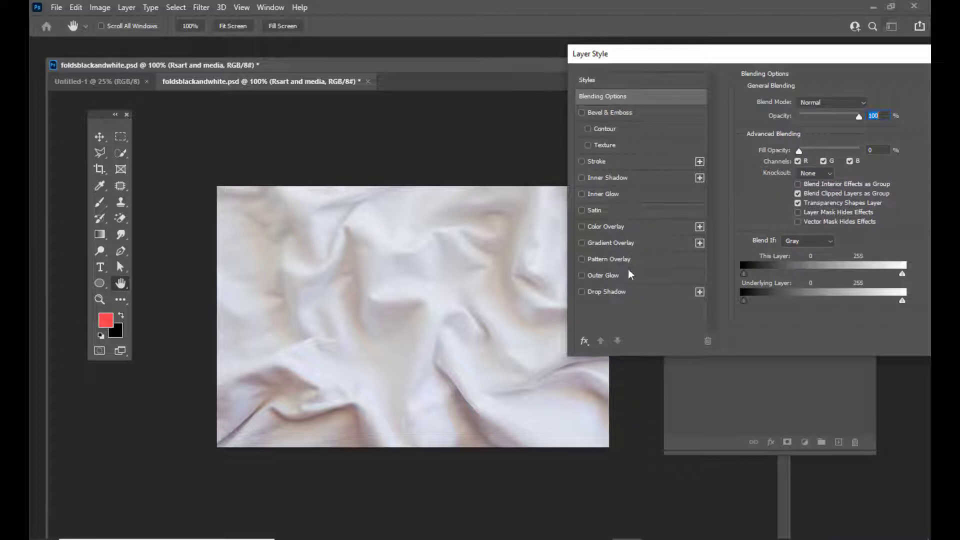
pyautogui.click(582, 292)
pyautogui.click(629, 292)
# Give the drop shadow a red (f70e0e) colour and a size of about 2
pyautogui.moveTo(789, 186); pyautogui.dragTo(777, 161)
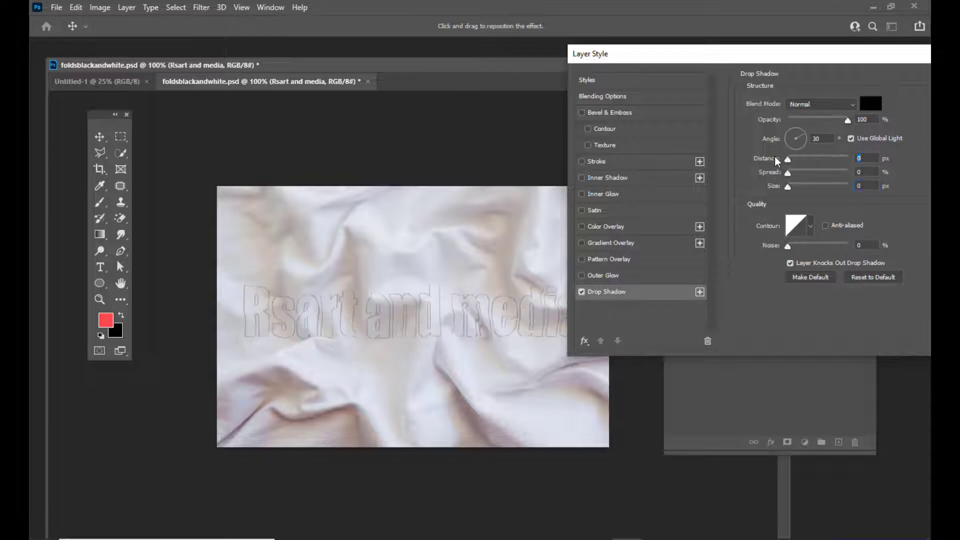
pyautogui.moveTo(712, 59); pyautogui.dragTo(721, 79)
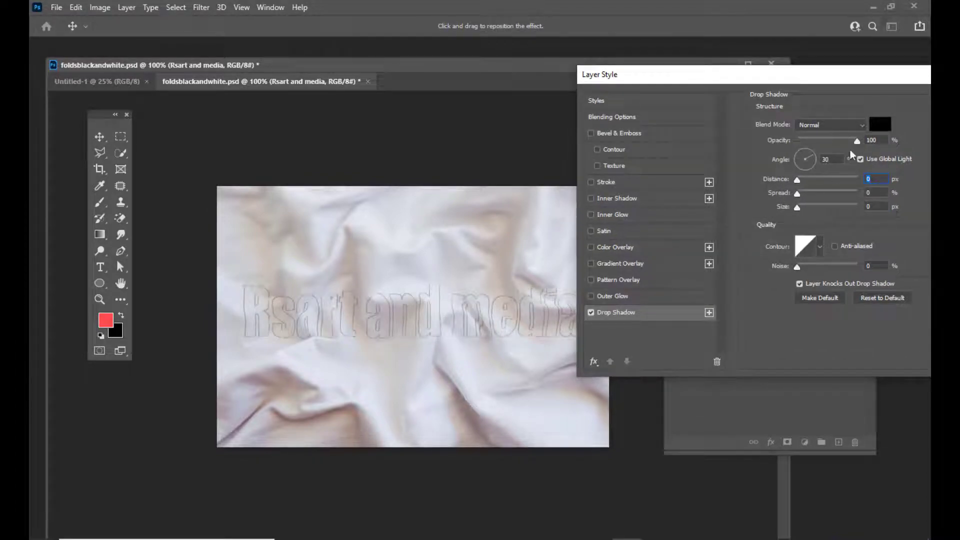
pyautogui.click(879, 124)
pyautogui.click(709, 159)
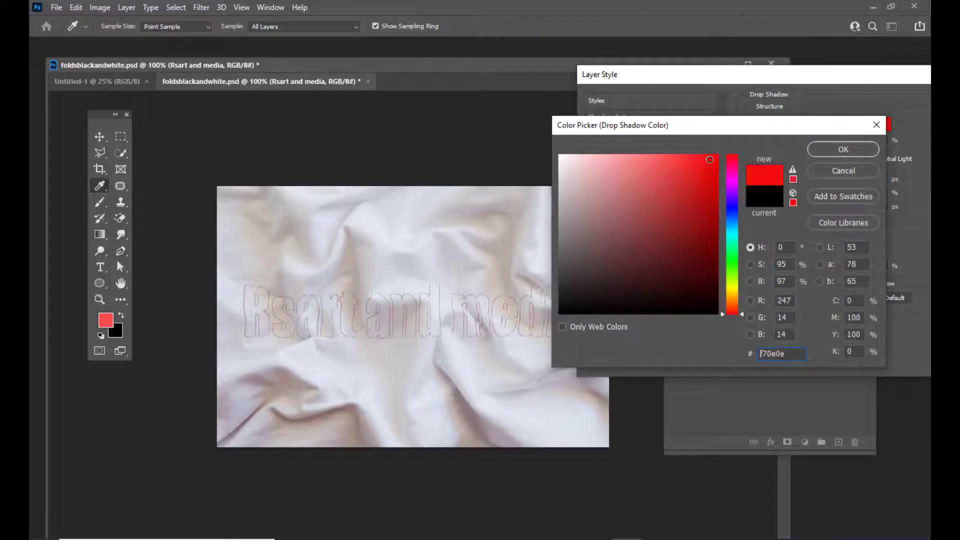
pyautogui.click(843, 150)
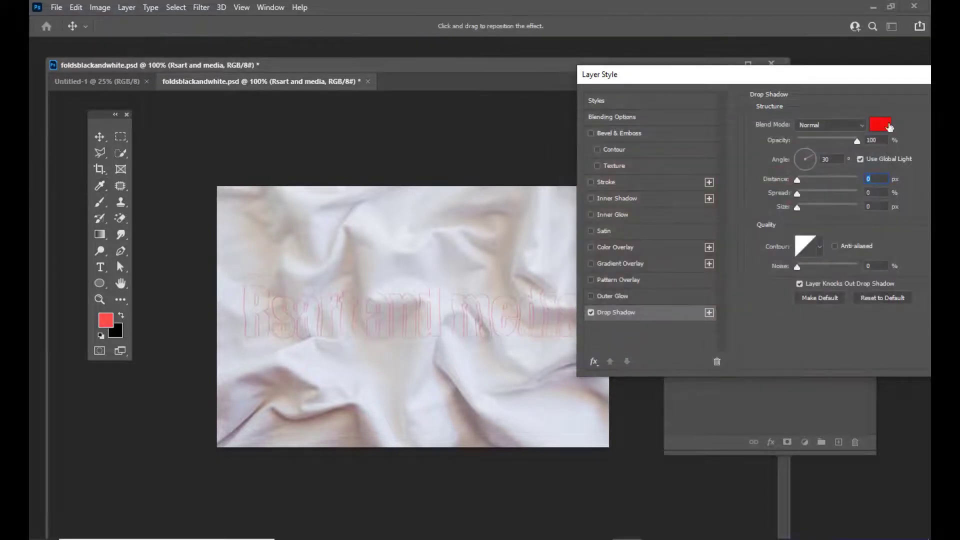
pyautogui.moveTo(797, 208); pyautogui.dragTo(800, 212)
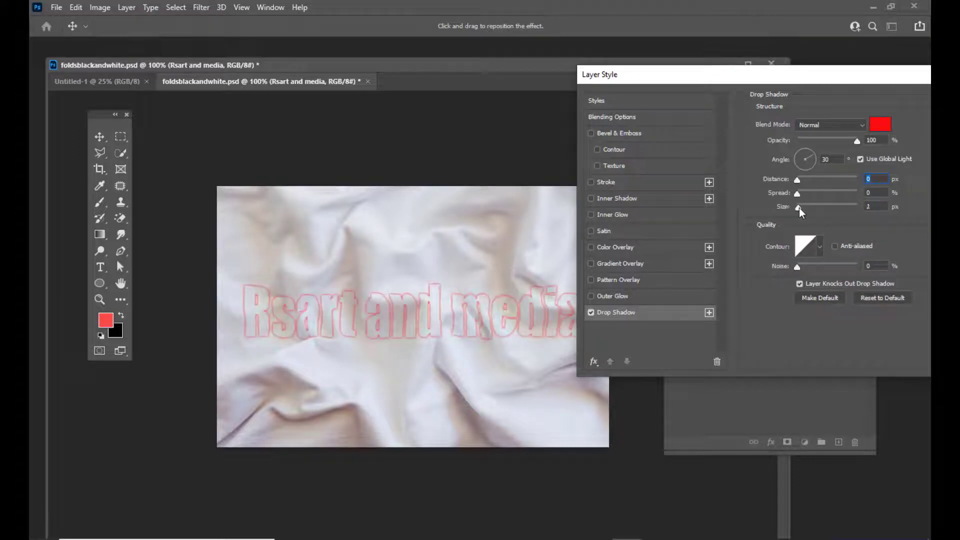
pyautogui.moveTo(800, 212); pyautogui.dragTo(799, 212)
pyautogui.click(875, 206)
pyautogui.moveTo(686, 76)
pyautogui.mouseDown()
pyautogui.moveTo(724, 78)
pyautogui.moveTo(689, 88)
pyautogui.mouseUp()
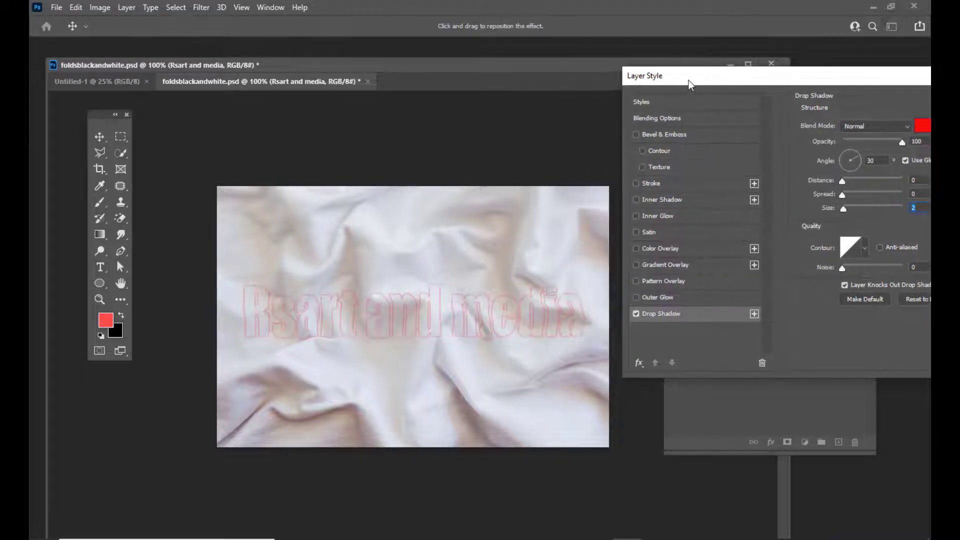
pyautogui.click(636, 281)
# Replace the pattern overlay with a 1 px pattern-filled Stroke and apply the layer style
pyautogui.click(636, 281)
pyautogui.click(637, 184)
pyautogui.click(688, 184)
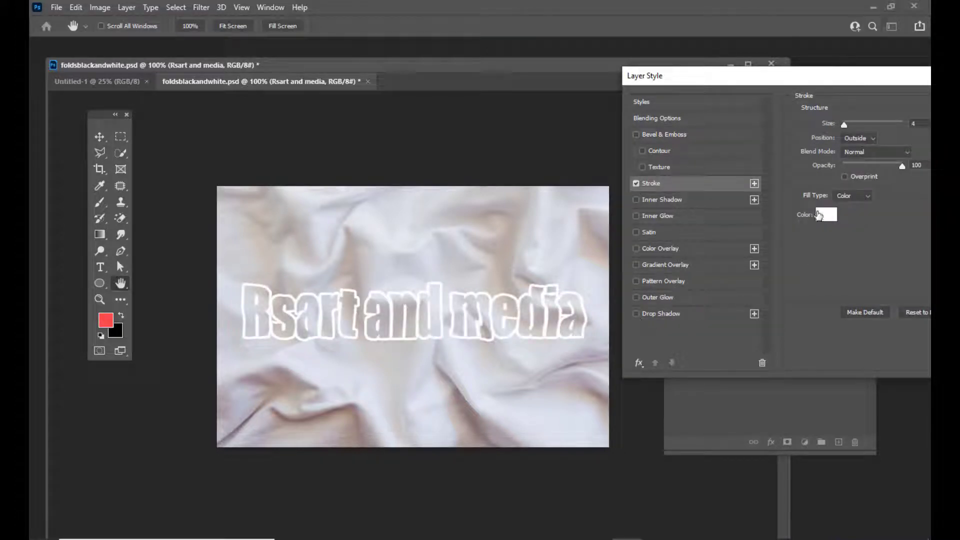
pyautogui.click(859, 196)
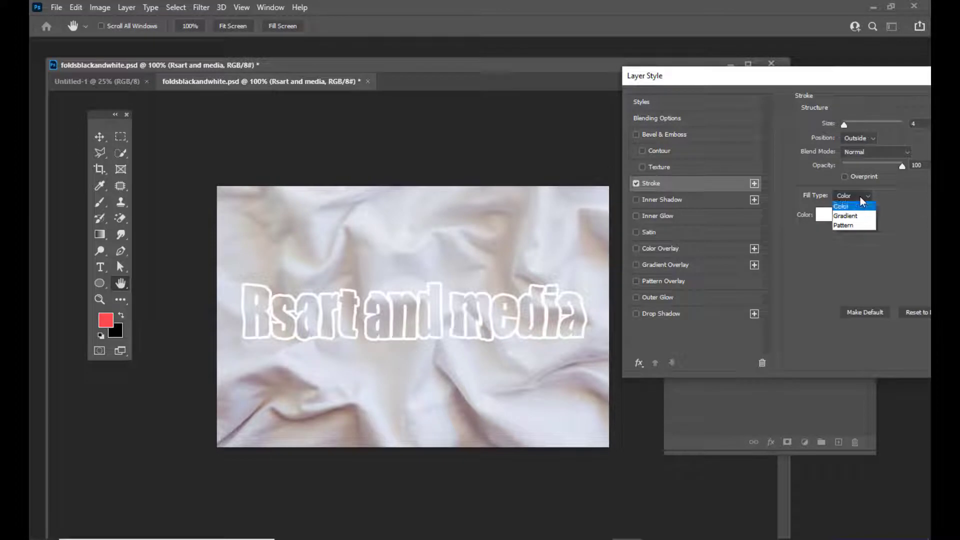
pyautogui.click(851, 225)
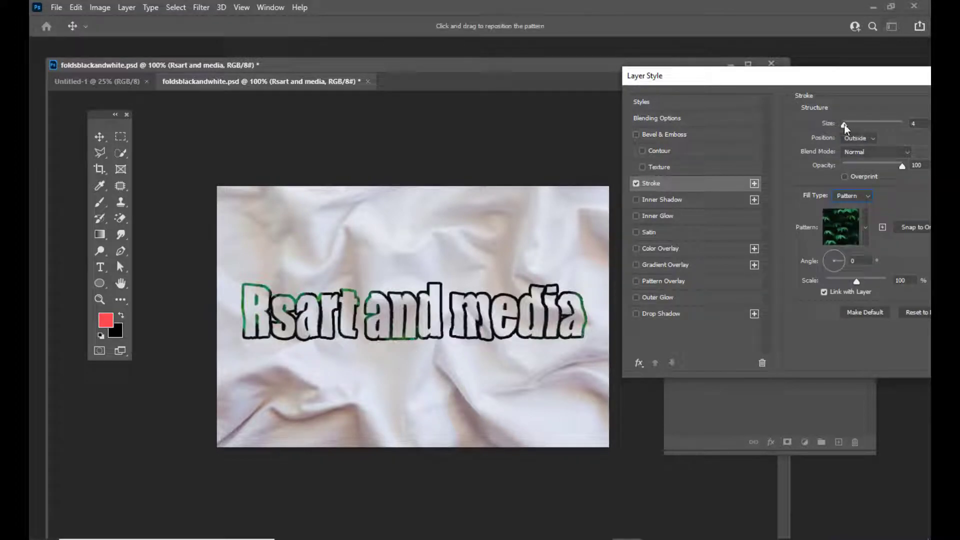
pyautogui.moveTo(844, 127); pyautogui.dragTo(842, 126)
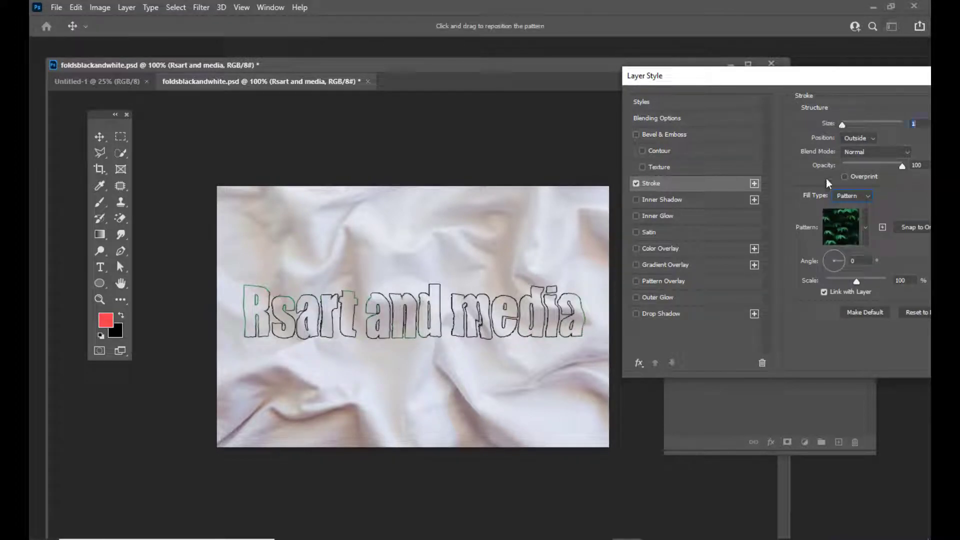
pyautogui.moveTo(735, 75); pyautogui.dragTo(685, 58)
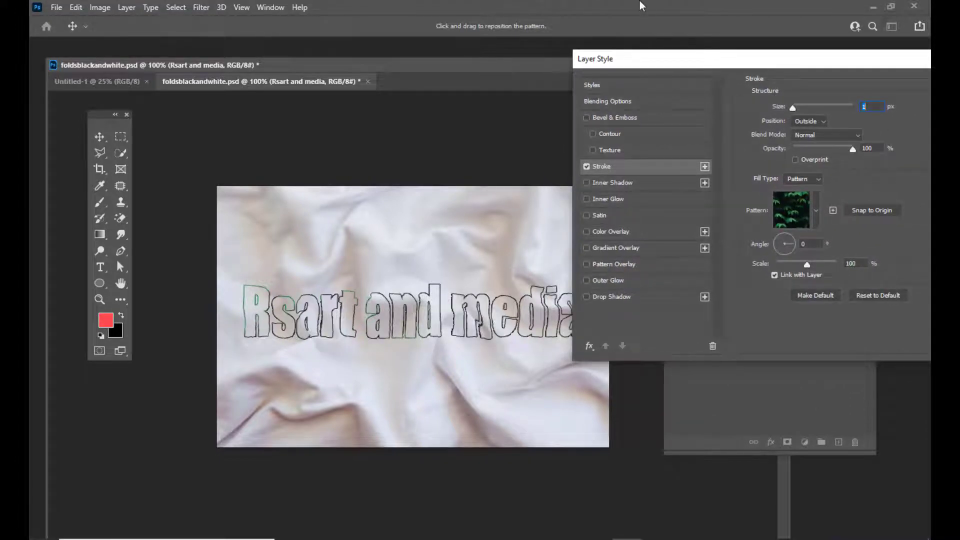
pyautogui.moveTo(655, 61); pyautogui.dragTo(687, 70)
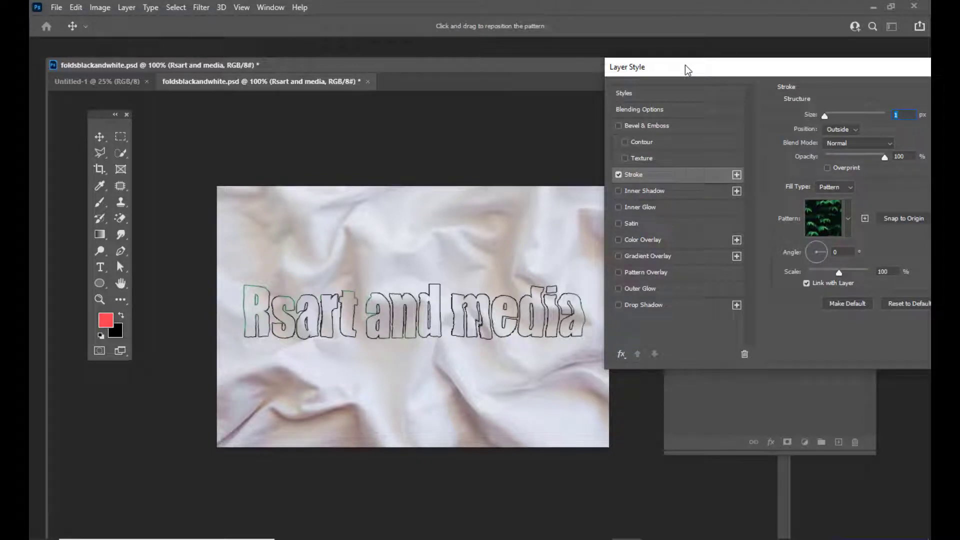
pyautogui.moveTo(686, 70); pyautogui.dragTo(565, 63)
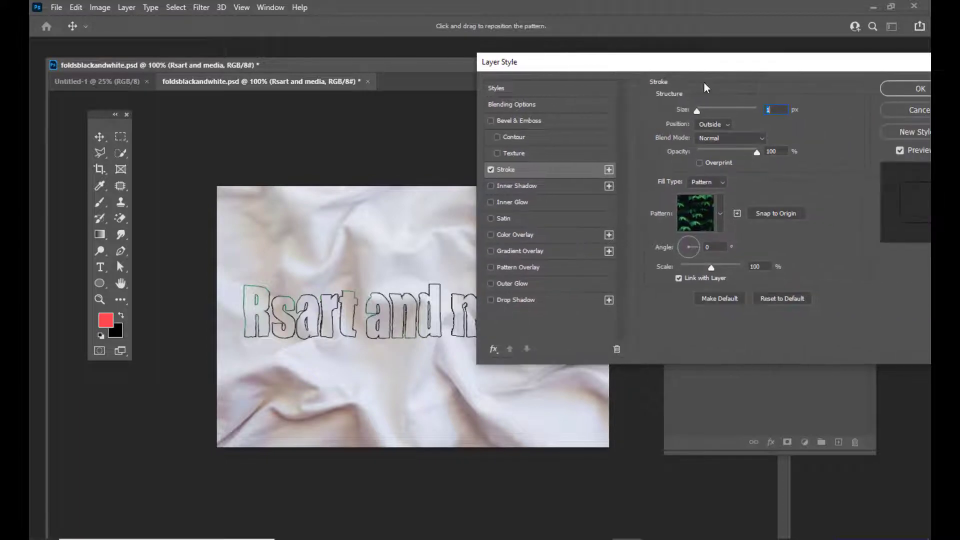
pyautogui.click(892, 87)
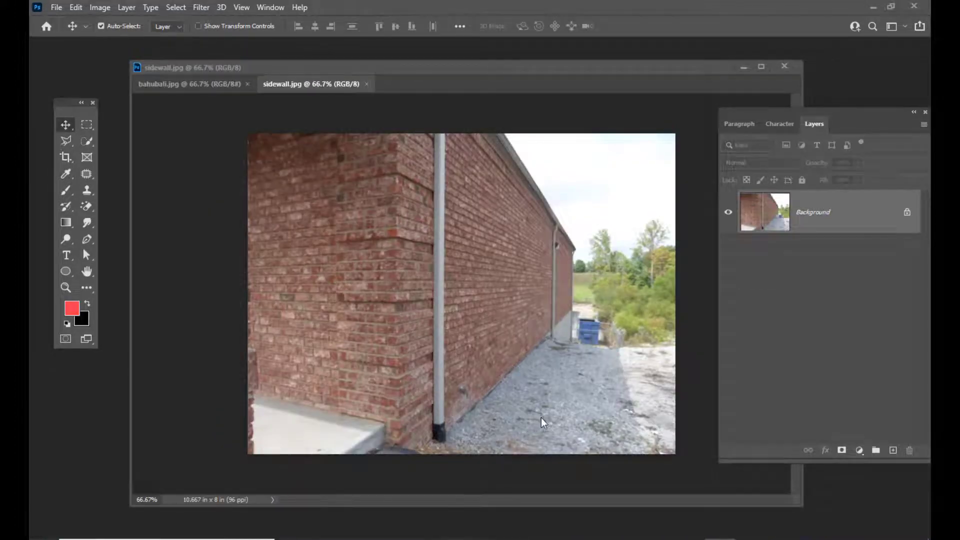
# Switch between bahubali.jpg and sidewall.jpg, leaving the brick-wall photo active
pyautogui.moveTo(365, 68); pyautogui.dragTo(252, 29)
pyautogui.click(200, 7)
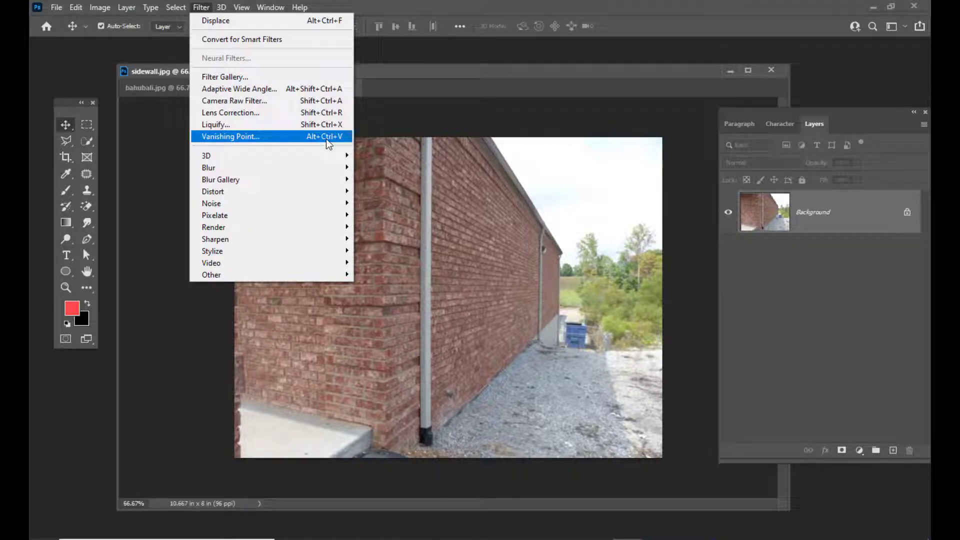
pyautogui.click(422, 73)
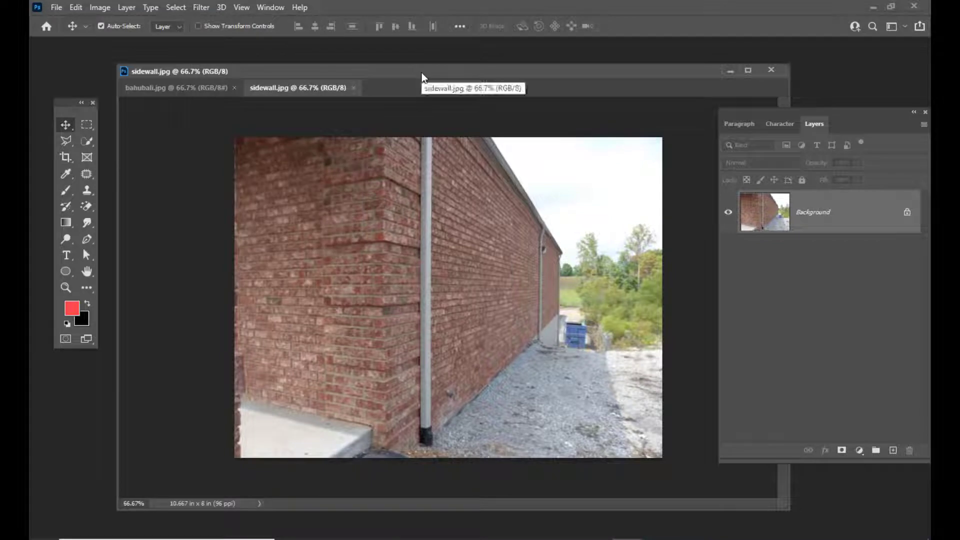
pyautogui.click(175, 88)
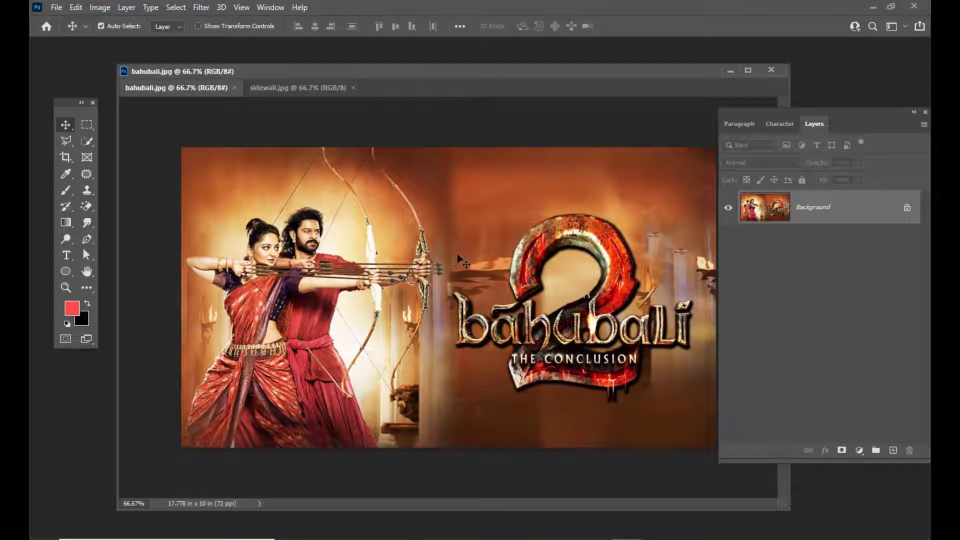
pyautogui.click(310, 89)
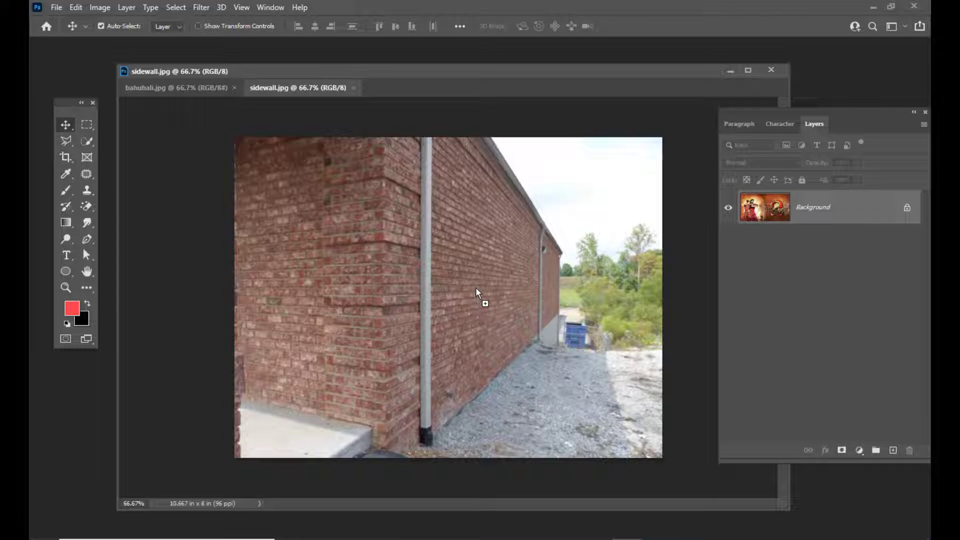
# Copy the Bahubali poster into sidewall.jpg, scale it to about 40%, and place it mid-wall
pyautogui.moveTo(476, 288); pyautogui.dragTo(475, 288)
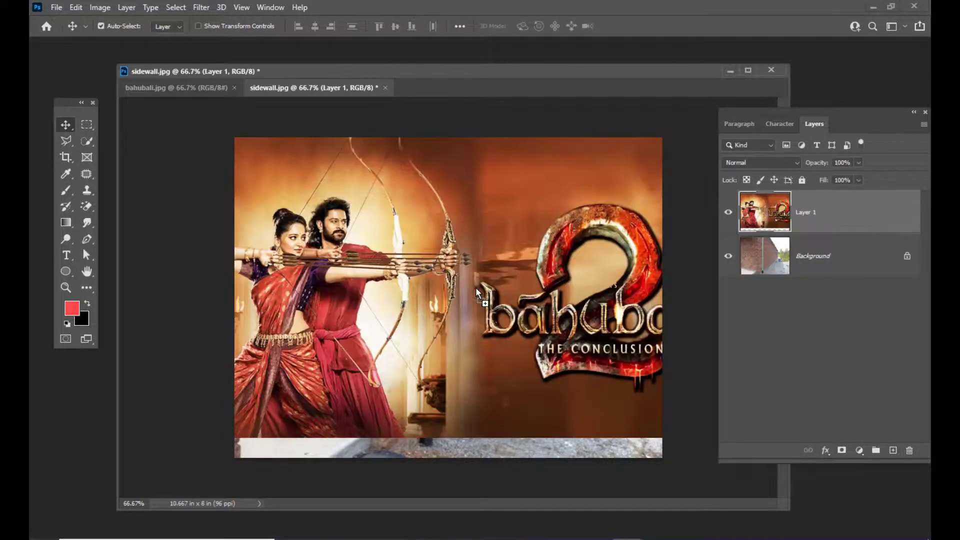
pyautogui.moveTo(538, 195)
pyautogui.mouseDown()
pyautogui.moveTo(519, 217)
pyautogui.moveTo(603, 190)
pyautogui.mouseUp()
pyautogui.hotkey('ctrl', 't')
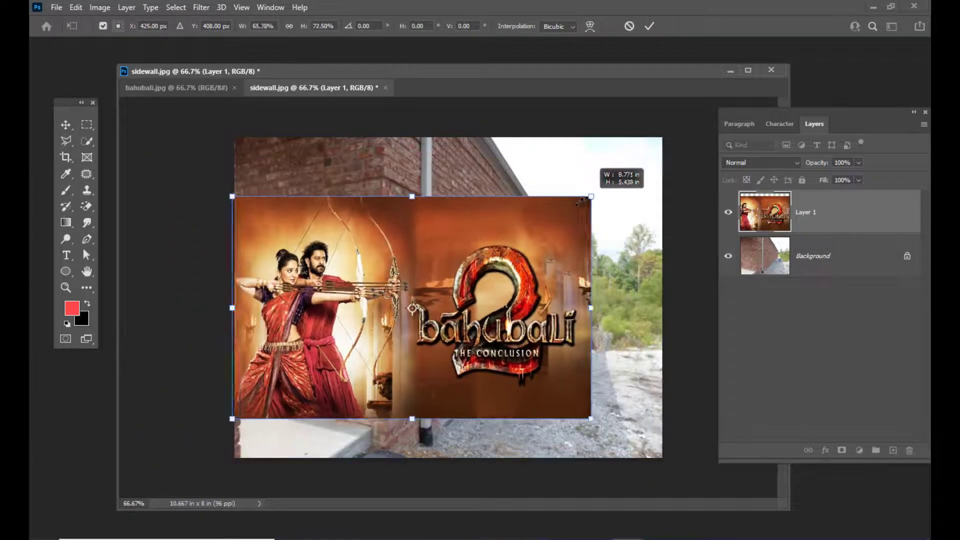
pyautogui.moveTo(678, 157); pyautogui.dragTo(520, 235)
pyautogui.moveTo(481, 263)
pyautogui.mouseDown()
pyautogui.moveTo(501, 265)
pyautogui.moveTo(470, 284)
pyautogui.moveTo(487, 265)
pyautogui.moveTo(468, 263)
pyautogui.mouseUp()
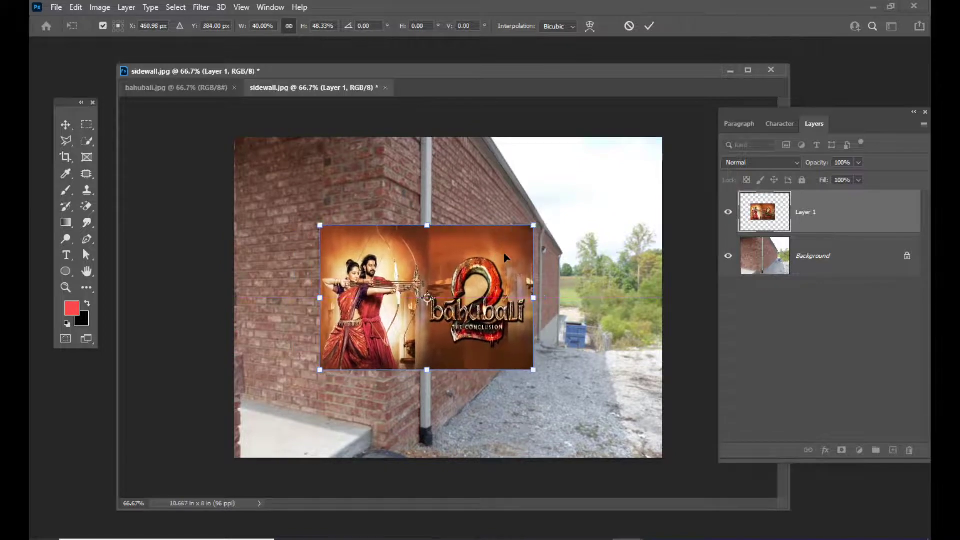
pyautogui.moveTo(468, 263); pyautogui.dragTo(522, 248)
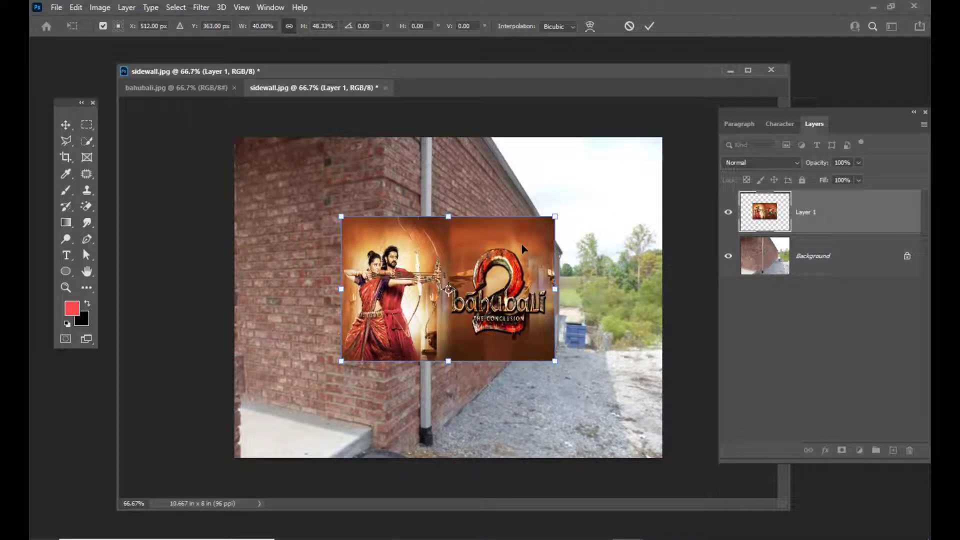
# Switch the transform to Distort and drag the four poster corners onto the brick wall
pyautogui.rightClick(523, 247)
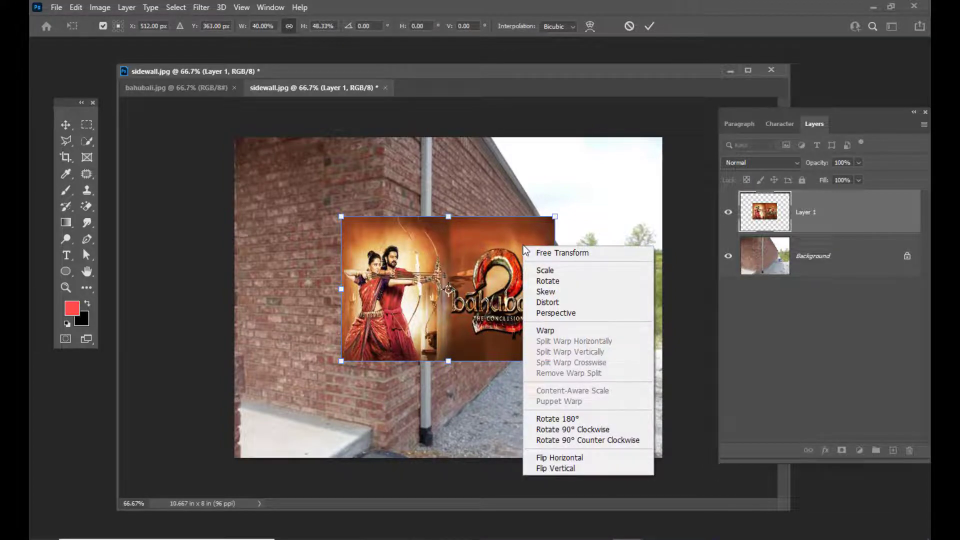
pyautogui.click(499, 241)
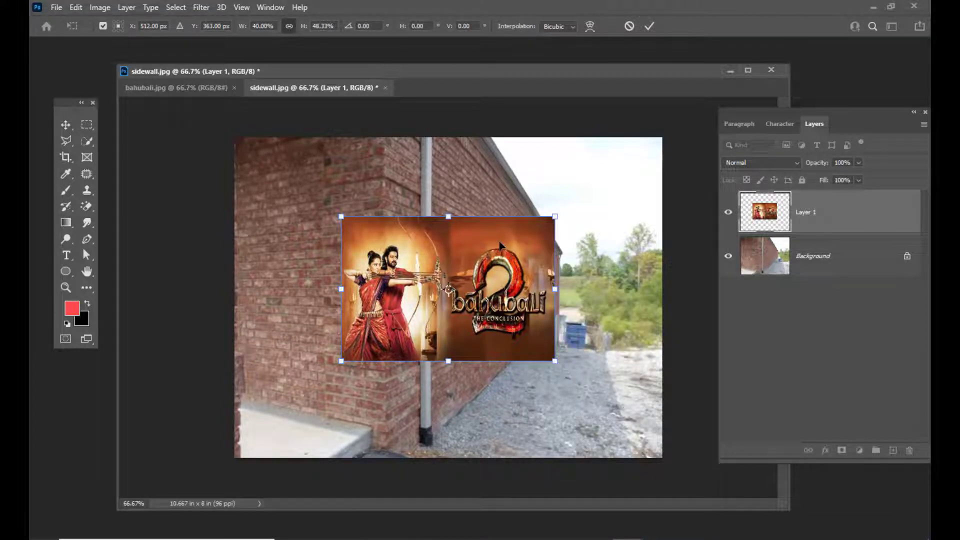
pyautogui.rightClick(476, 224)
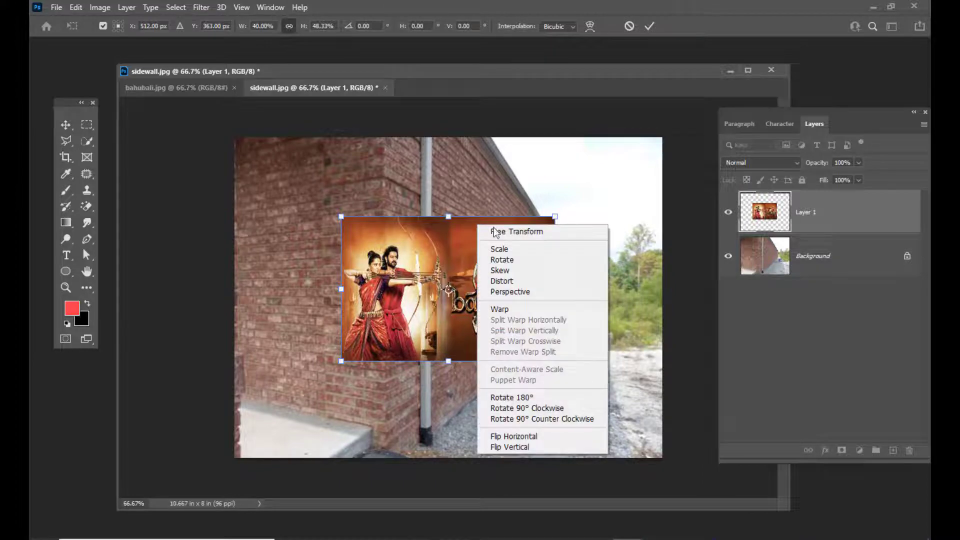
pyautogui.click(530, 281)
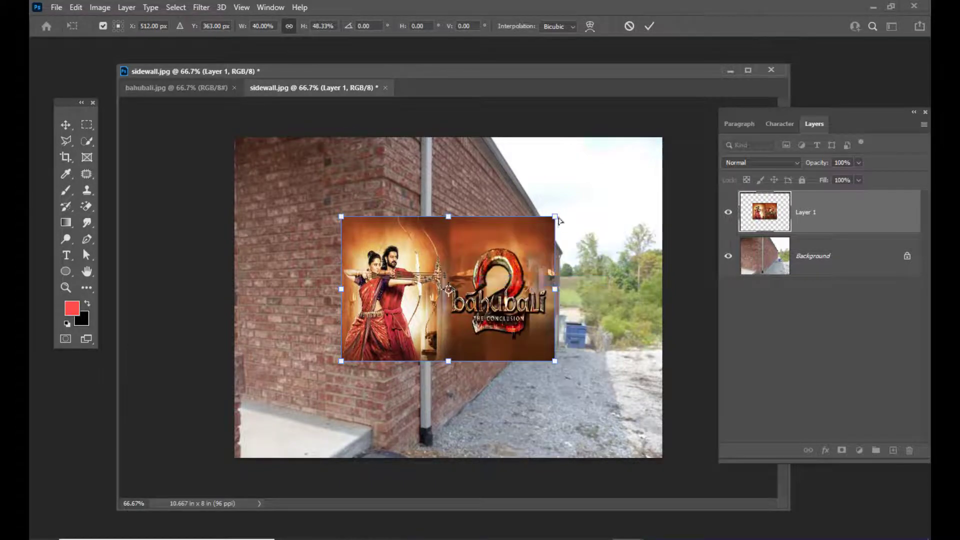
pyautogui.moveTo(555, 217); pyautogui.dragTo(539, 246)
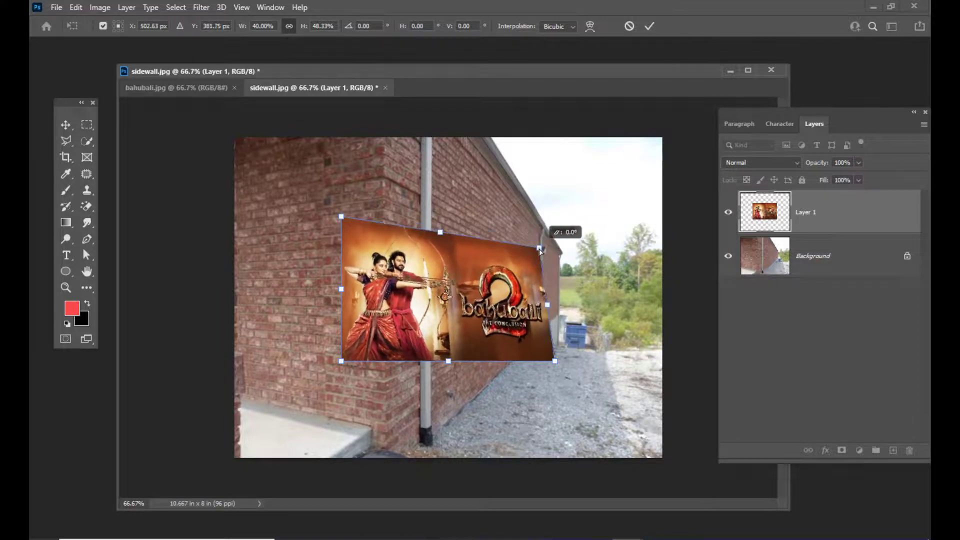
pyautogui.moveTo(556, 362); pyautogui.dragTo(535, 327)
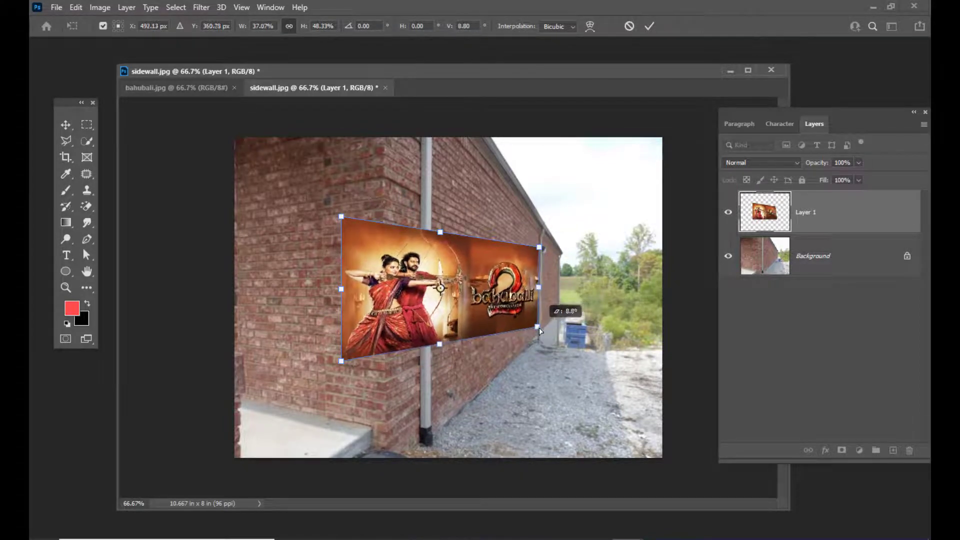
pyautogui.moveTo(340, 360); pyautogui.dragTo(442, 411)
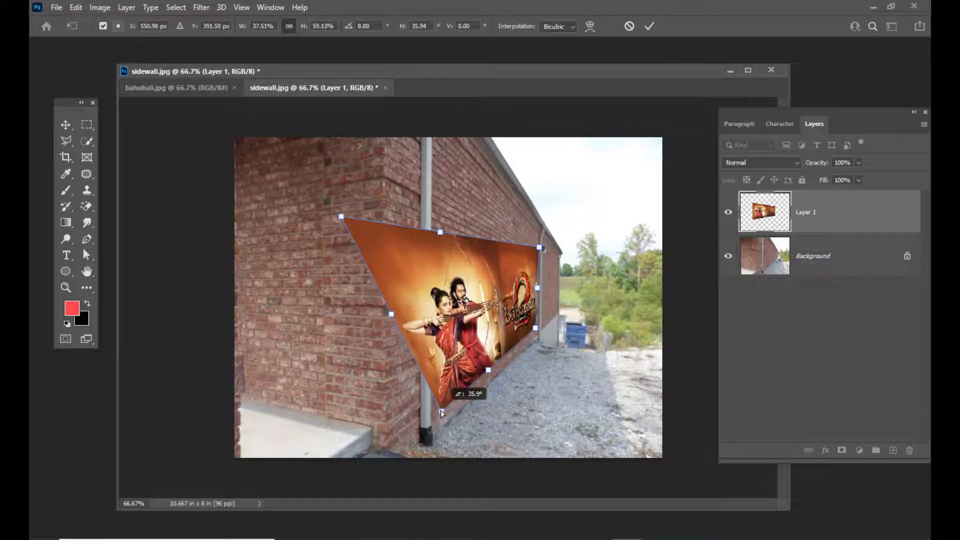
pyautogui.moveTo(341, 217); pyautogui.dragTo(438, 145)
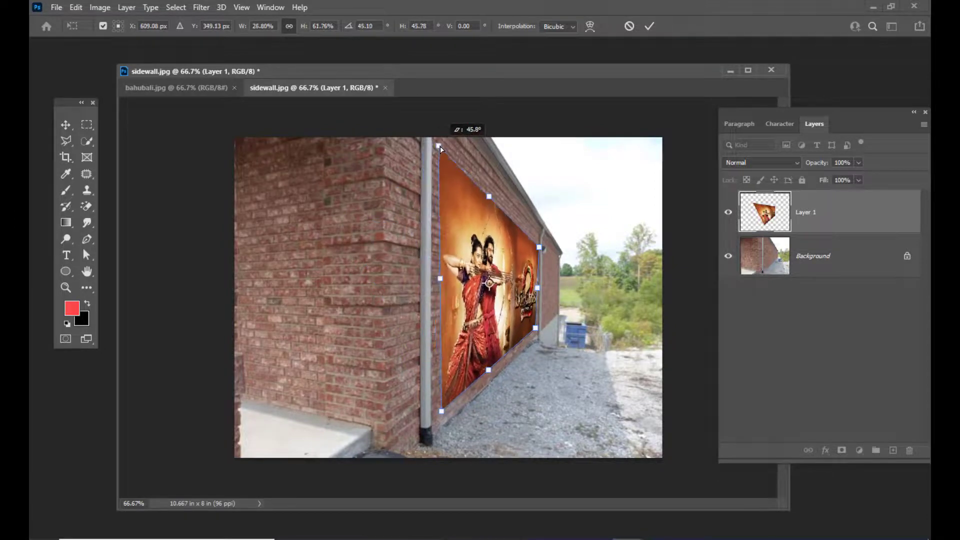
# Fine-tune the corners to the wall's perspective beside the drainpipe and commit the transform
pyautogui.moveTo(443, 415); pyautogui.dragTo(440, 412)
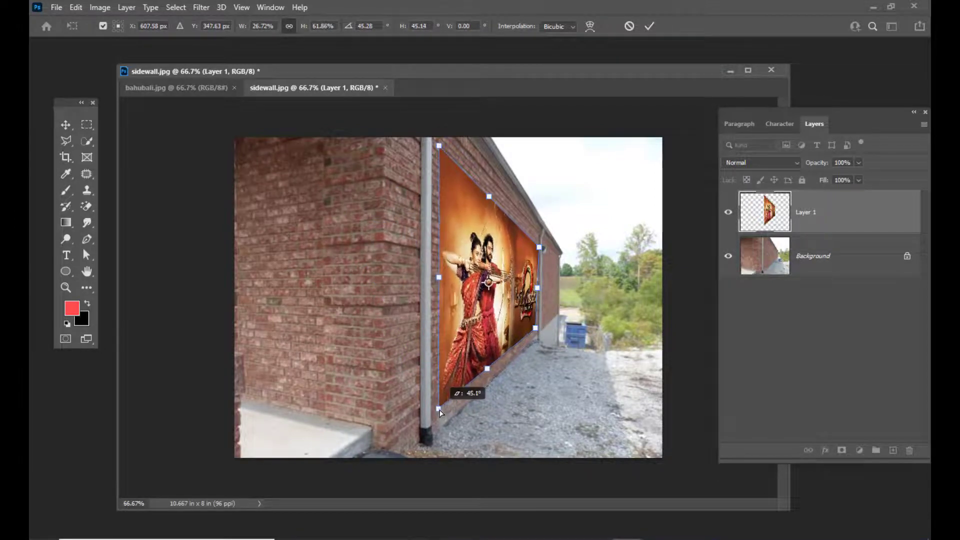
pyautogui.moveTo(540, 248); pyautogui.dragTo(539, 242)
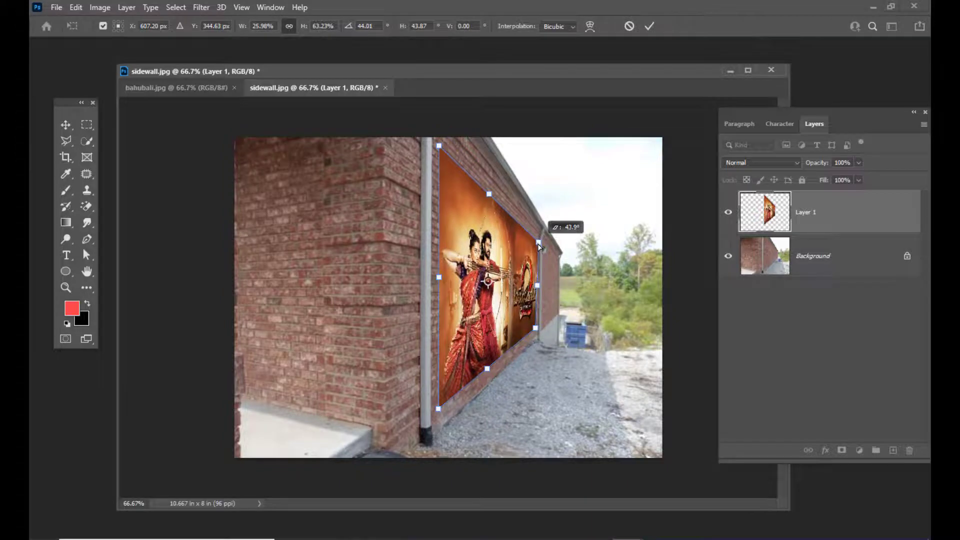
pyautogui.moveTo(435, 148); pyautogui.dragTo(435, 143)
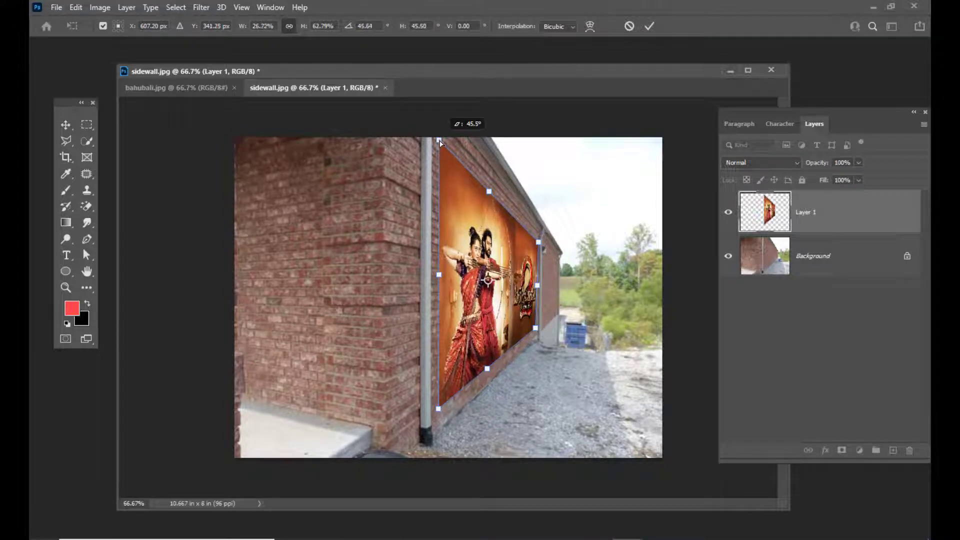
pyautogui.moveTo(440, 411); pyautogui.dragTo(438, 412)
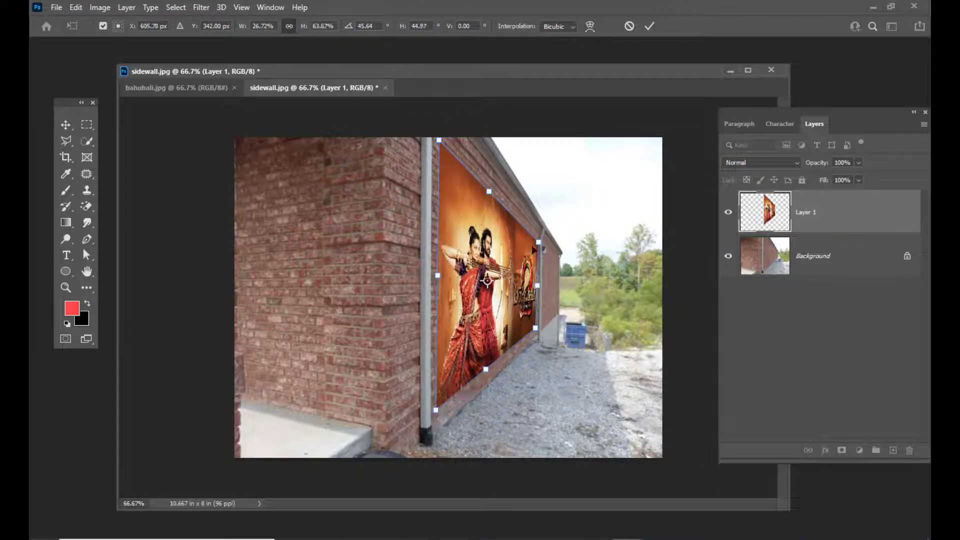
pyautogui.moveTo(540, 246); pyautogui.dragTo(538, 249)
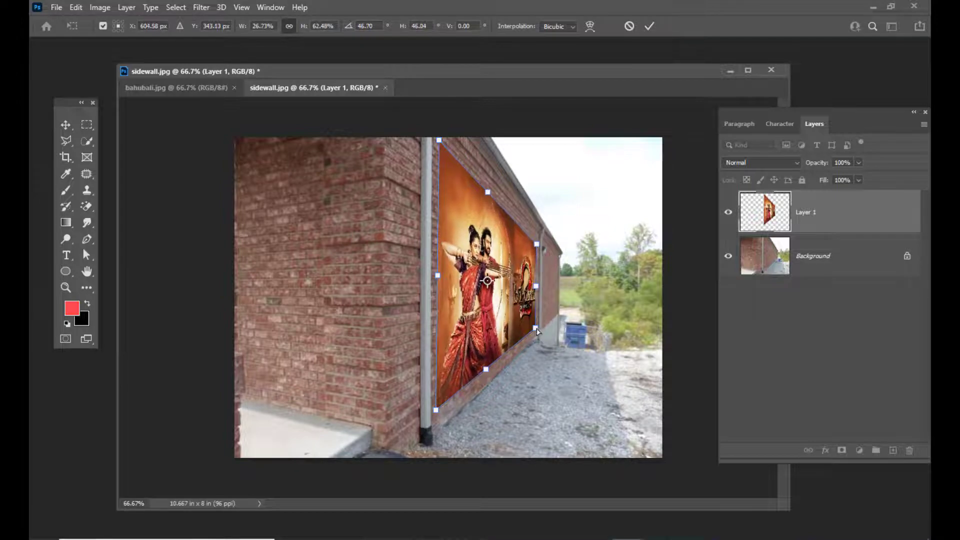
pyautogui.moveTo(537, 331); pyautogui.dragTo(537, 327)
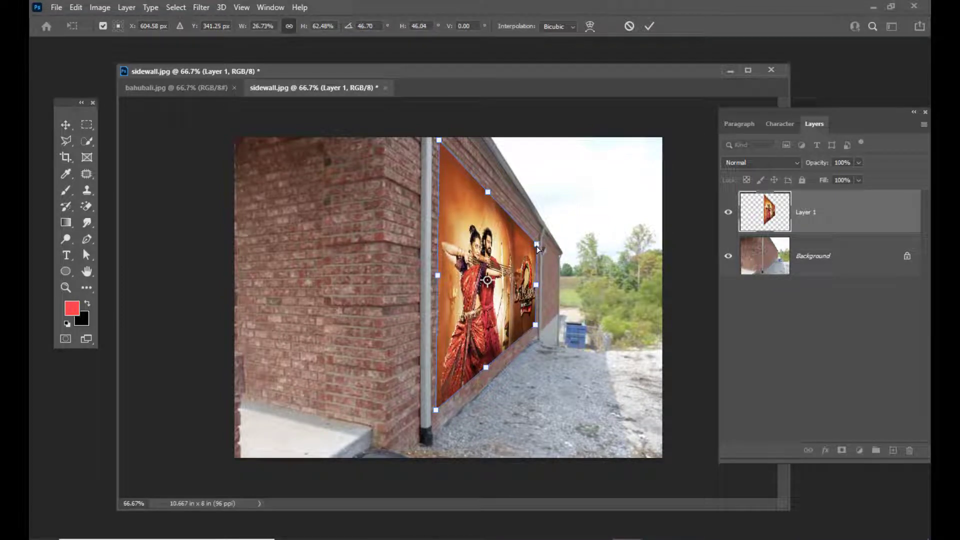
pyautogui.moveTo(538, 243); pyautogui.dragTo(536, 246)
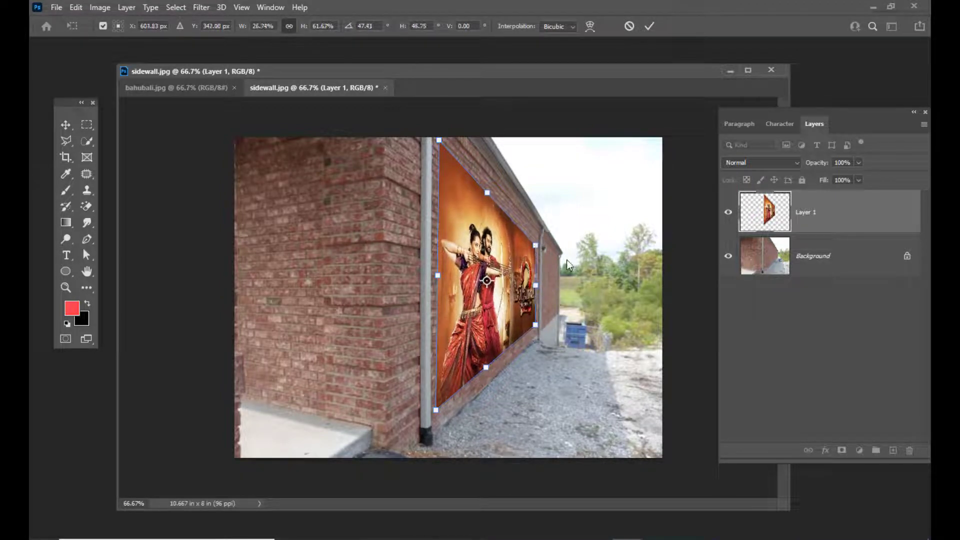
pyautogui.press('Return')
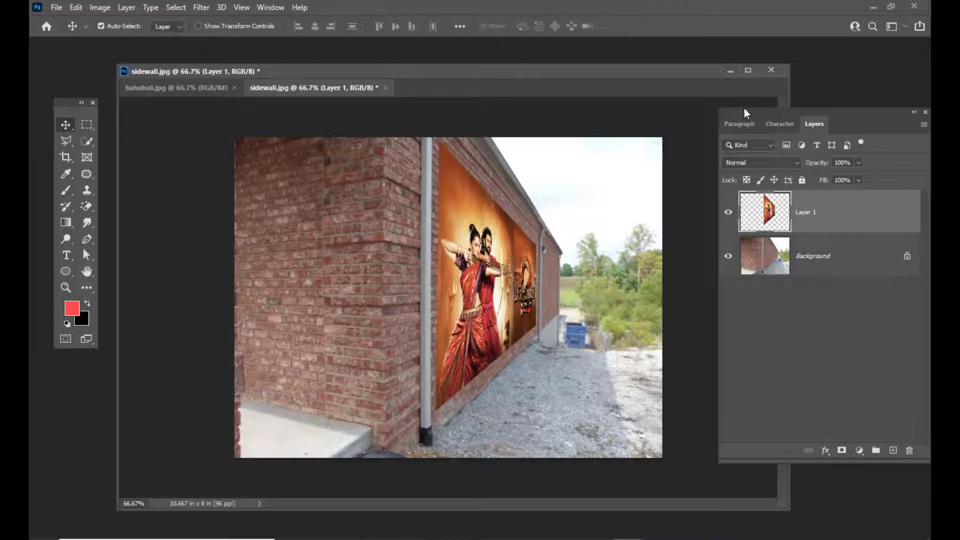
# Set Layer 1's blend mode to Multiply so the brick texture shows through the poster
pyautogui.moveTo(743, 108); pyautogui.dragTo(708, 105)
pyautogui.click(724, 156)
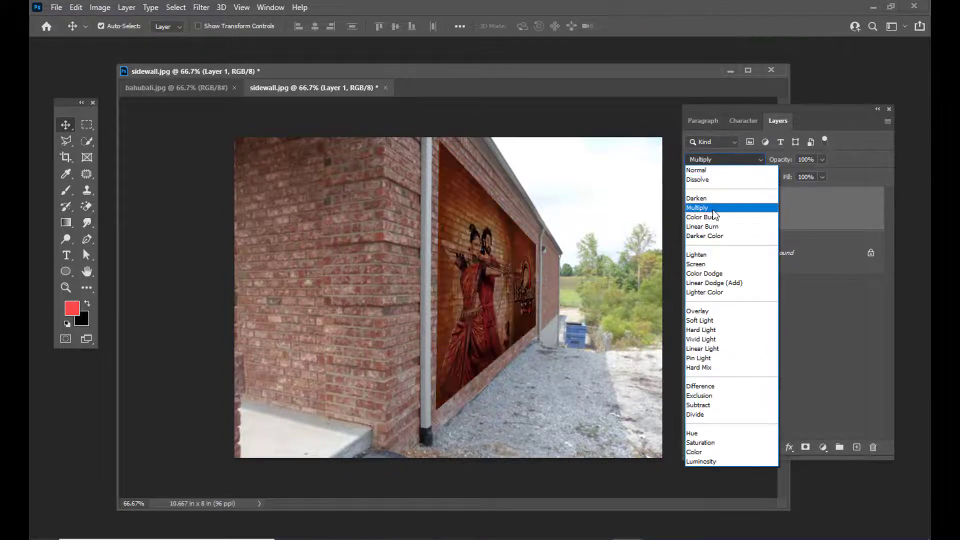
pyautogui.click(713, 208)
pyautogui.moveTo(706, 109); pyautogui.dragTo(718, 107)
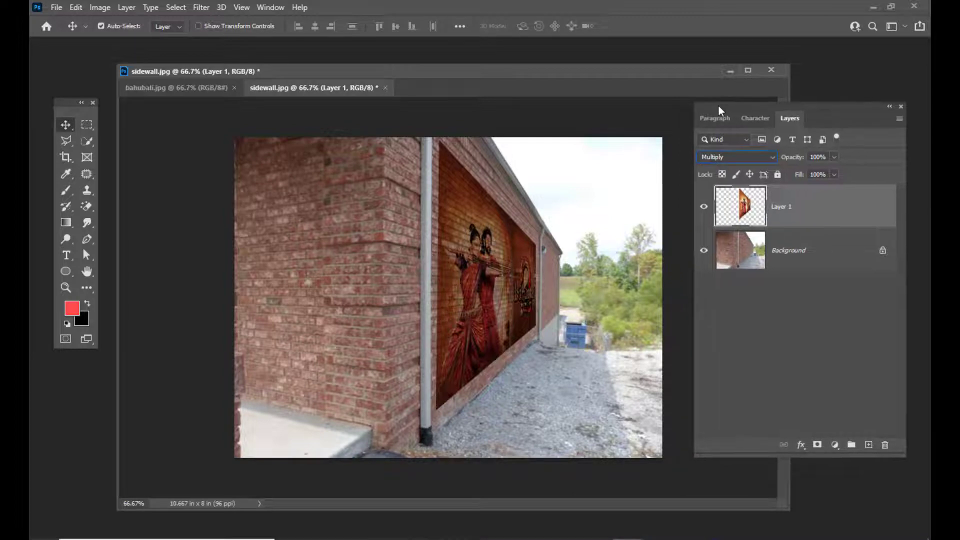
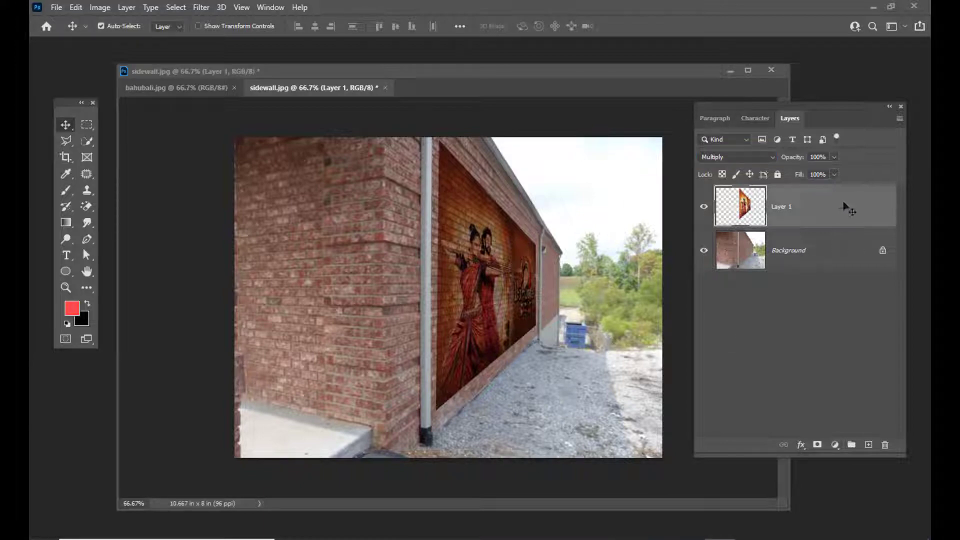
# Delete the old poster Layer 1 and rearrange the sidewall document window and Layers panel
pyautogui.click(884, 444)
pyautogui.click(399, 185)
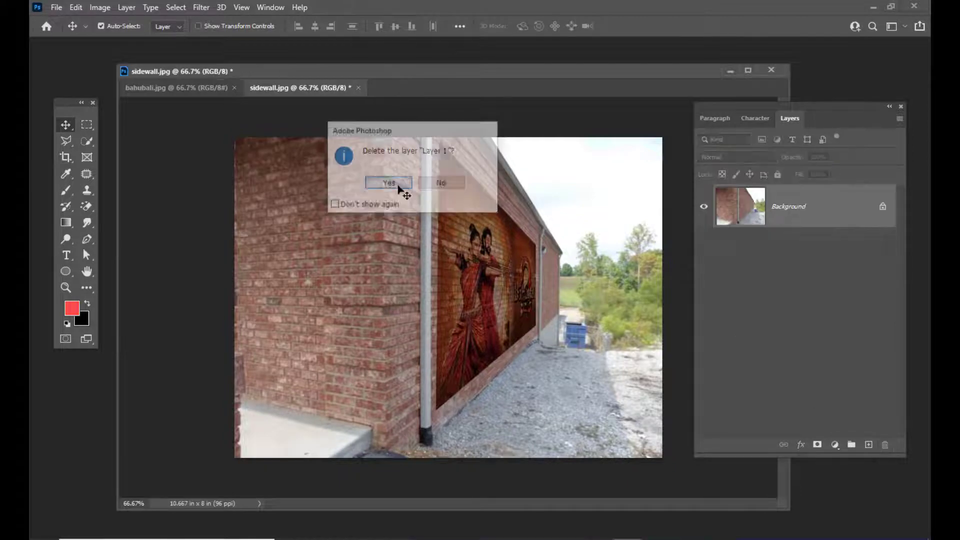
pyautogui.moveTo(768, 104); pyautogui.dragTo(752, 117)
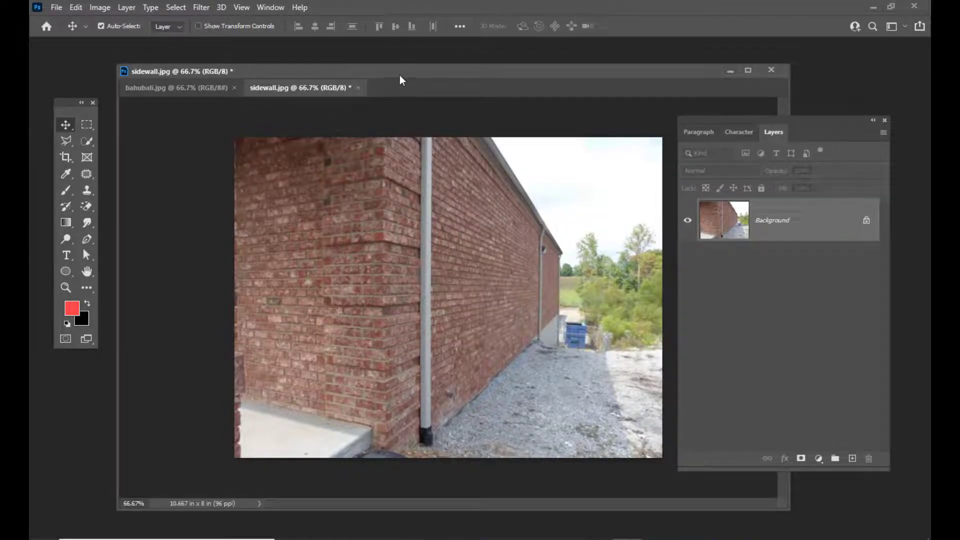
pyautogui.moveTo(400, 76); pyautogui.dragTo(377, 68)
pyautogui.moveTo(719, 121); pyautogui.dragTo(752, 118)
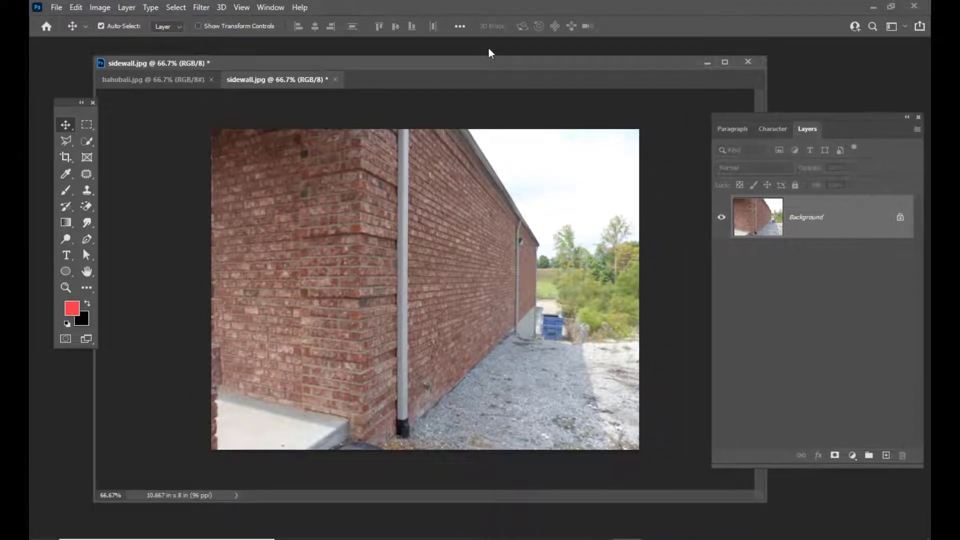
pyautogui.moveTo(487, 62); pyautogui.dragTo(477, 62)
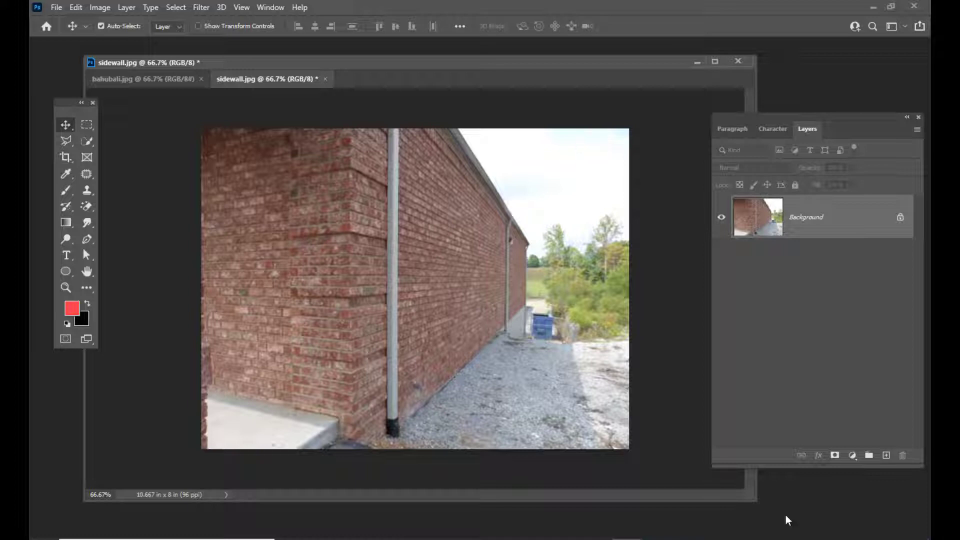
pyautogui.moveTo(424, 65); pyautogui.dragTo(436, 61)
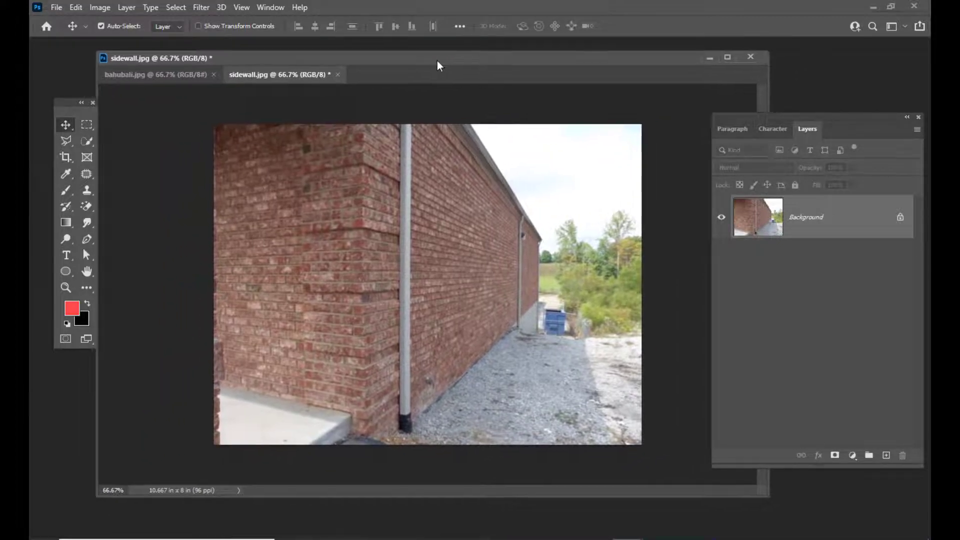
pyautogui.moveTo(770, 114)
pyautogui.mouseDown()
pyautogui.moveTo(754, 115)
pyautogui.moveTo(754, 106)
pyautogui.mouseUp()
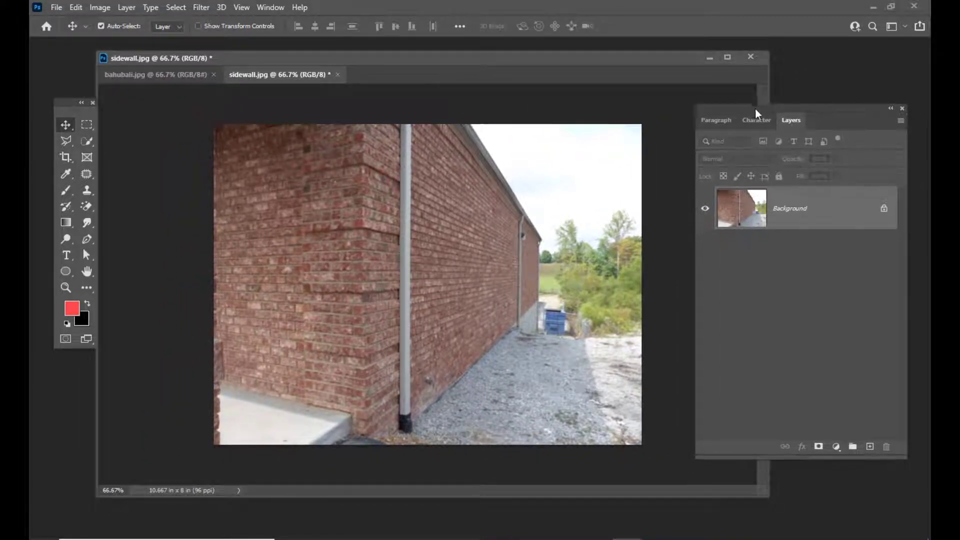
# Add a new empty Layer 1 above the brick wall Background
pyautogui.click(870, 447)
pyautogui.moveTo(725, 107); pyautogui.dragTo(736, 103)
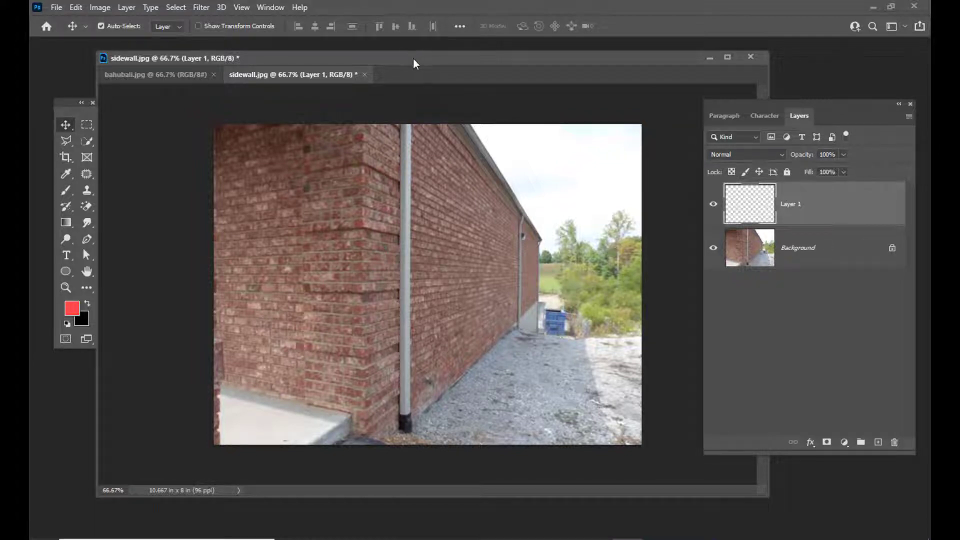
pyautogui.moveTo(413, 58); pyautogui.dragTo(395, 65)
# Draw a Vanishing Point plane over the brick wall, aligning its left edge with the drainpipe
pyautogui.click(203, 9)
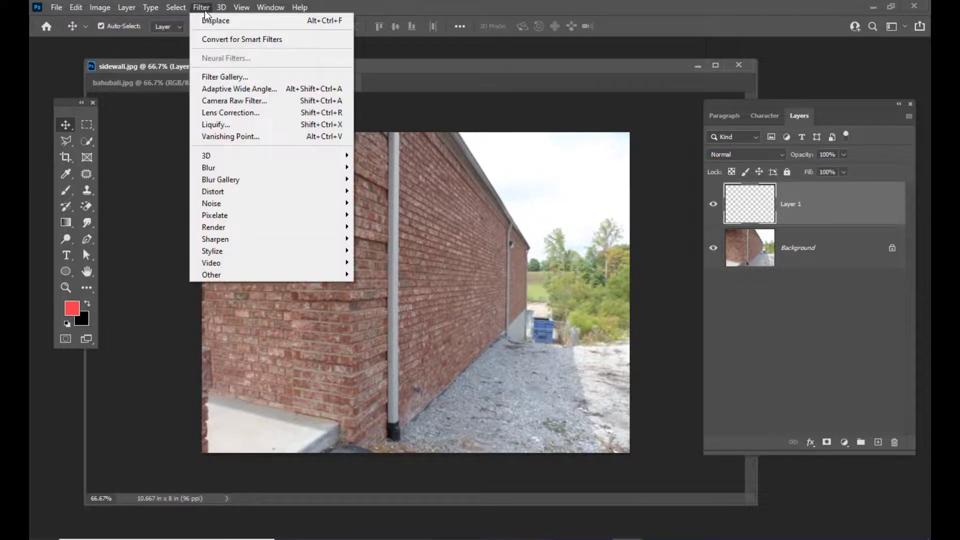
pyautogui.click(274, 137)
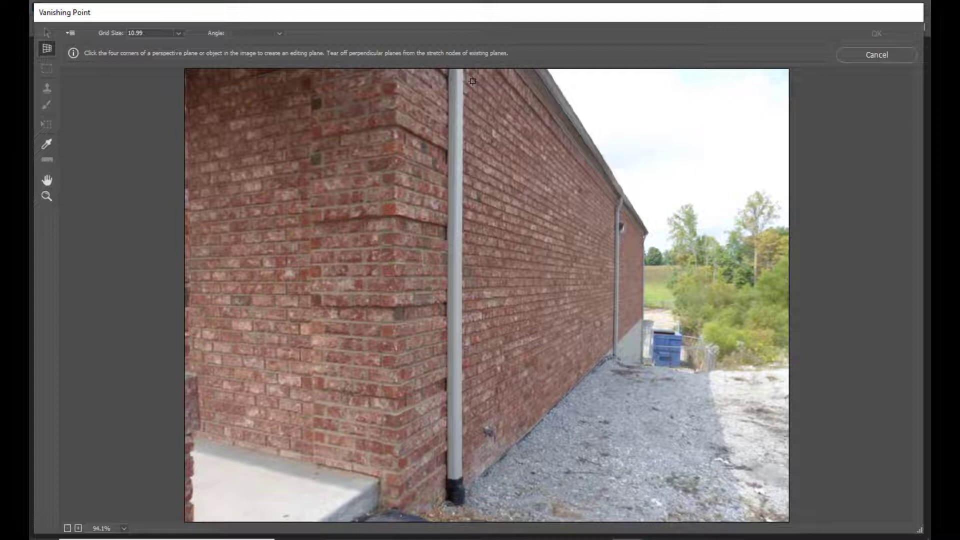
pyautogui.click(472, 81)
pyautogui.click(611, 217)
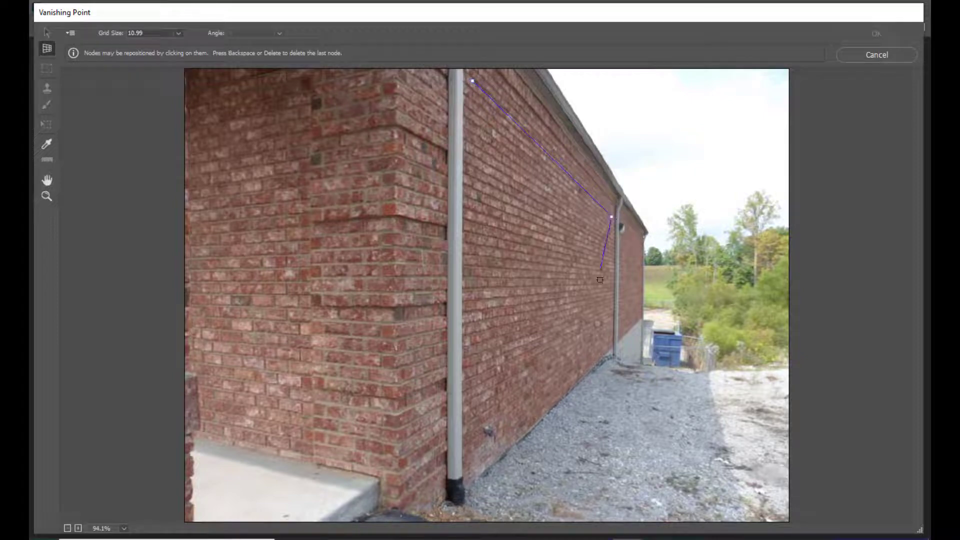
pyautogui.click(609, 347)
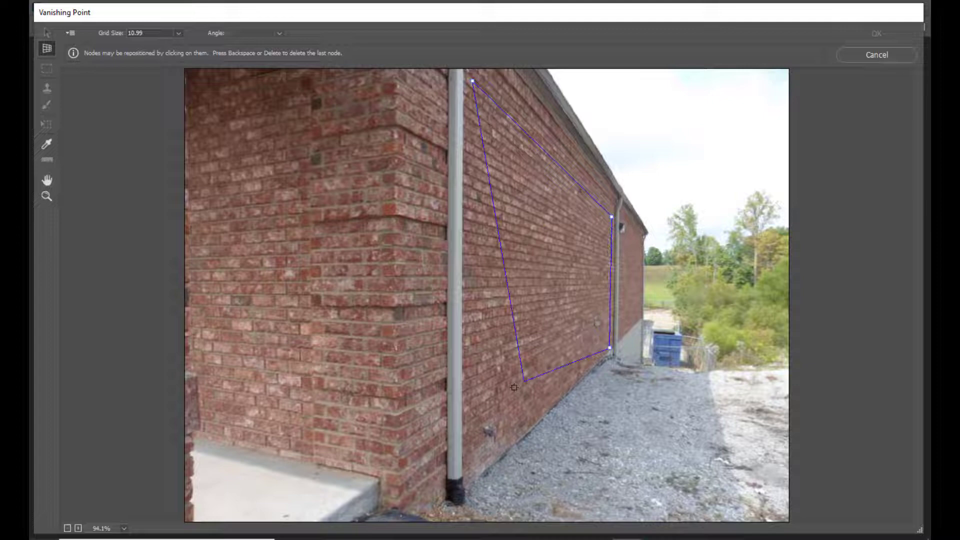
pyautogui.click(470, 449)
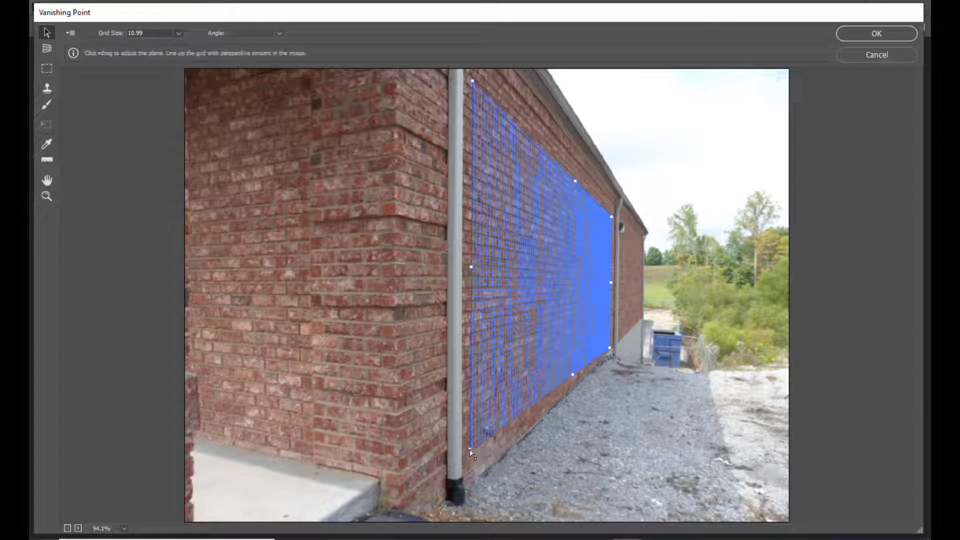
pyautogui.moveTo(474, 451); pyautogui.dragTo(499, 446)
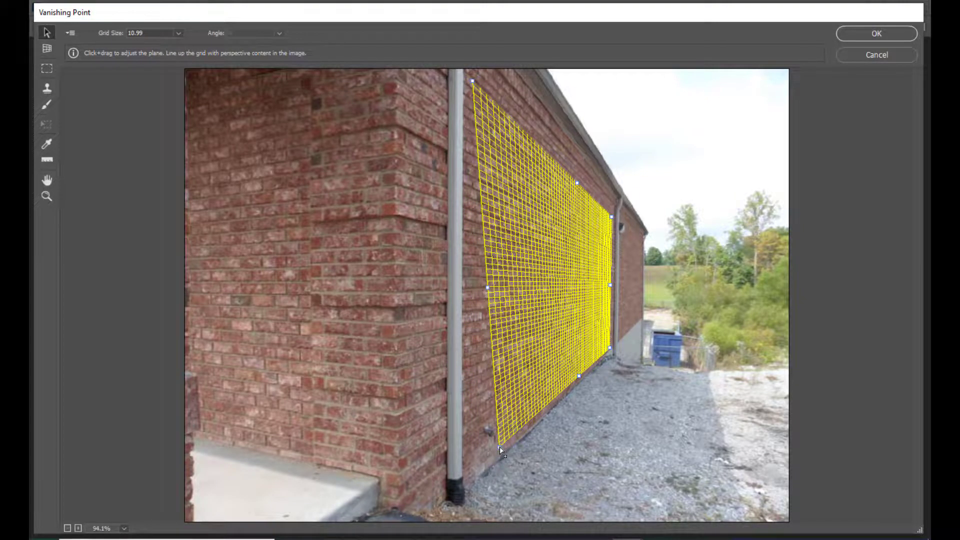
pyautogui.moveTo(500, 446)
pyautogui.mouseDown()
pyautogui.moveTo(473, 433)
pyautogui.moveTo(474, 411)
pyautogui.moveTo(472, 449)
pyautogui.mouseUp()
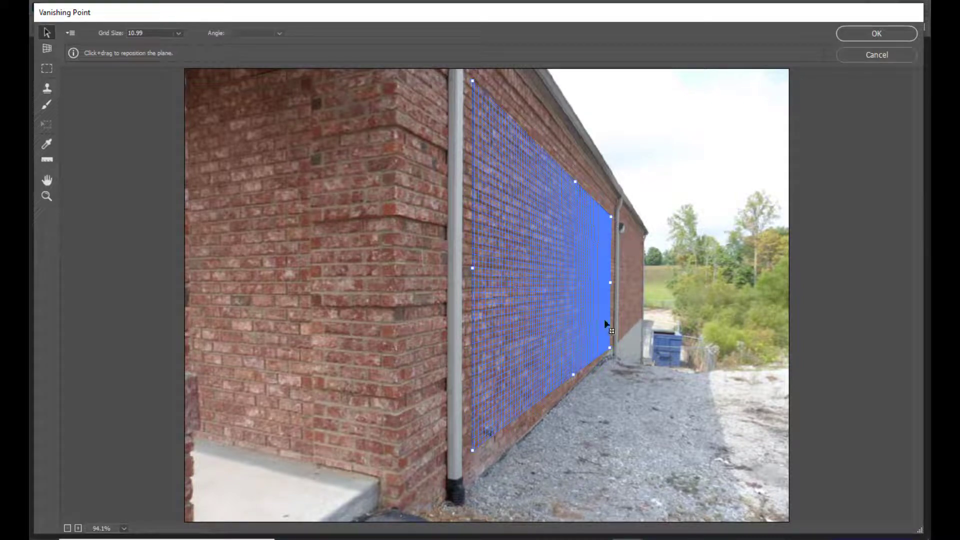
# Accept the wall plane, select all of bahubali.jpg, and return to sidewall.jpg
pyautogui.click(858, 33)
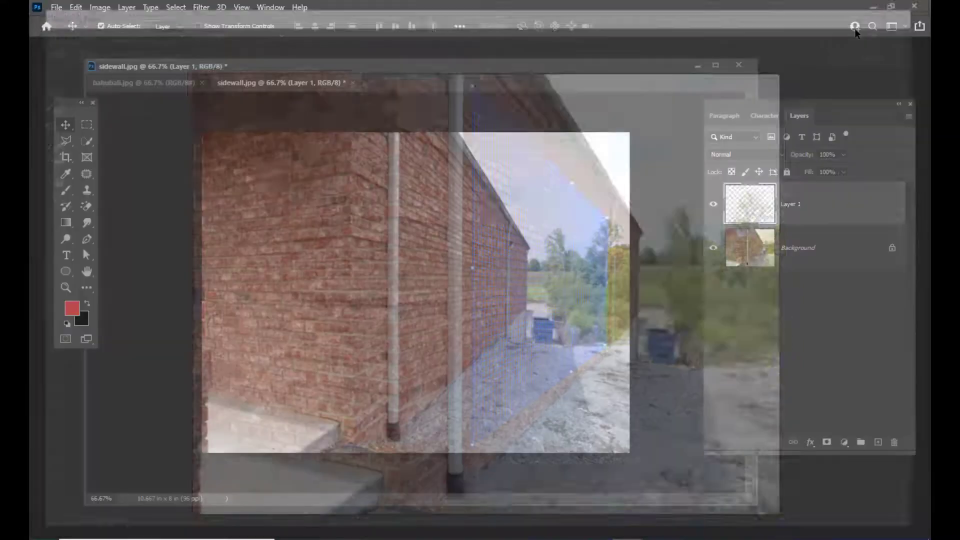
pyautogui.moveTo(455, 74); pyautogui.dragTo(428, 79)
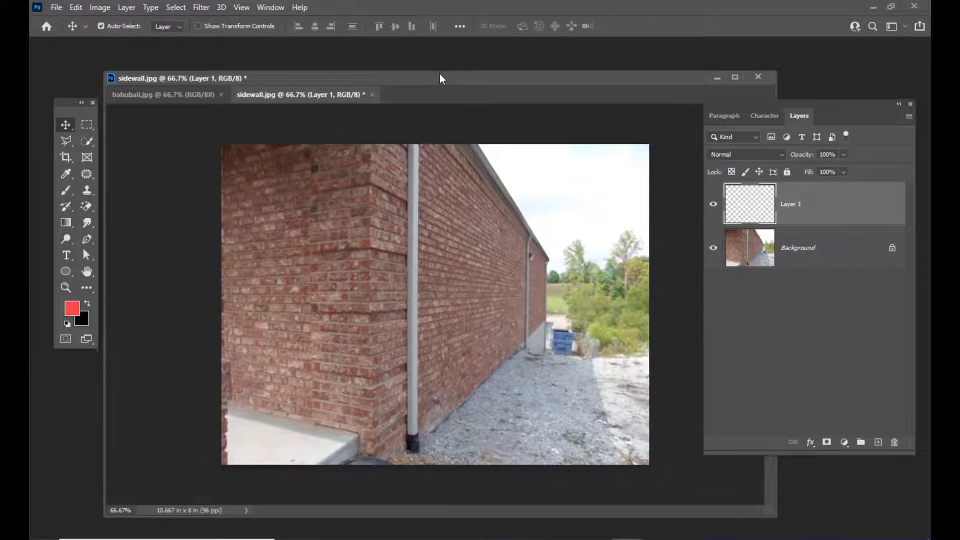
pyautogui.click(127, 97)
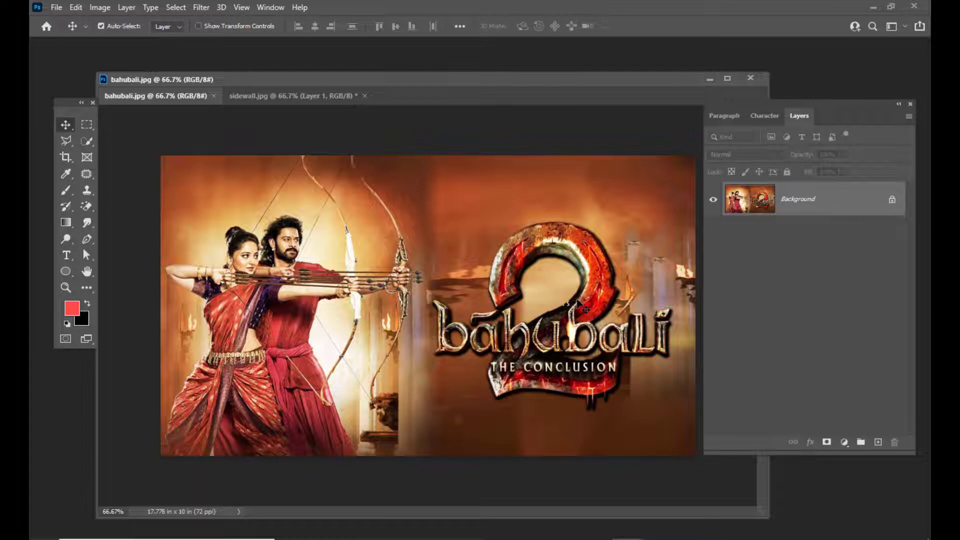
pyautogui.hotkey('ctrl', 'a')
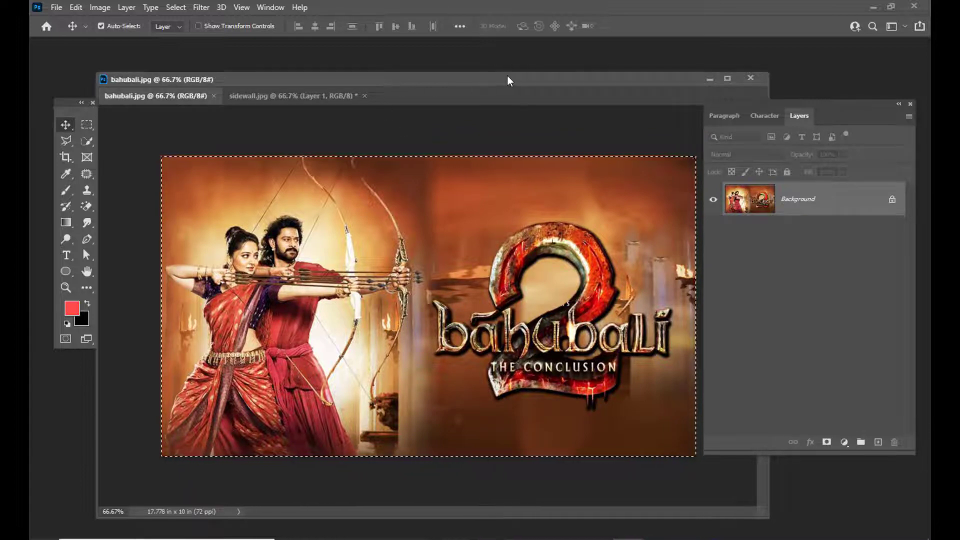
pyautogui.click(256, 94)
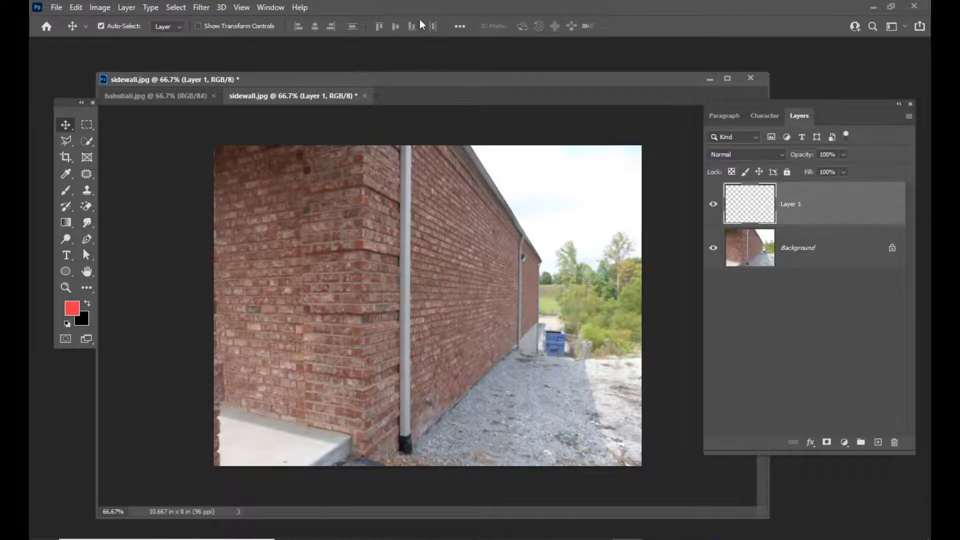
pyautogui.moveTo(426, 78); pyautogui.dragTo(420, 85)
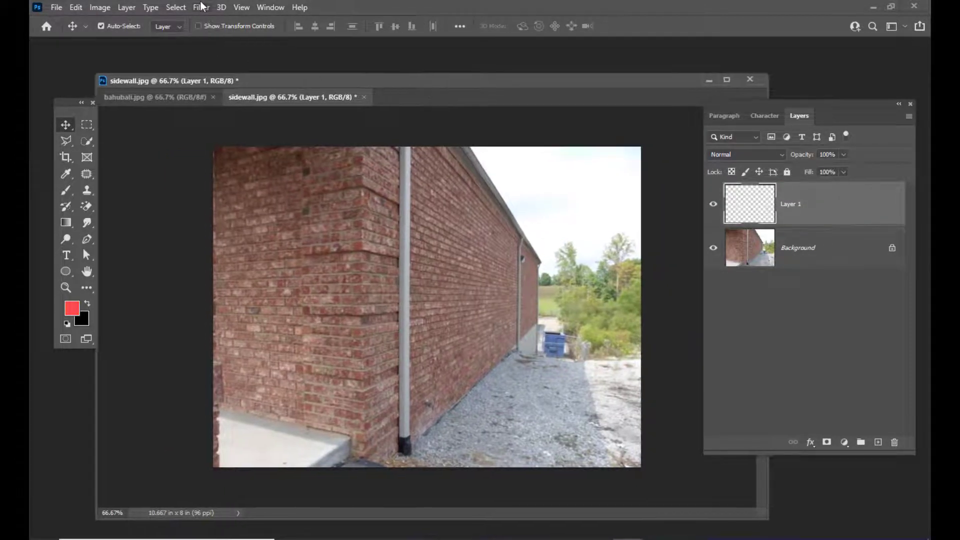
pyautogui.click(201, 7)
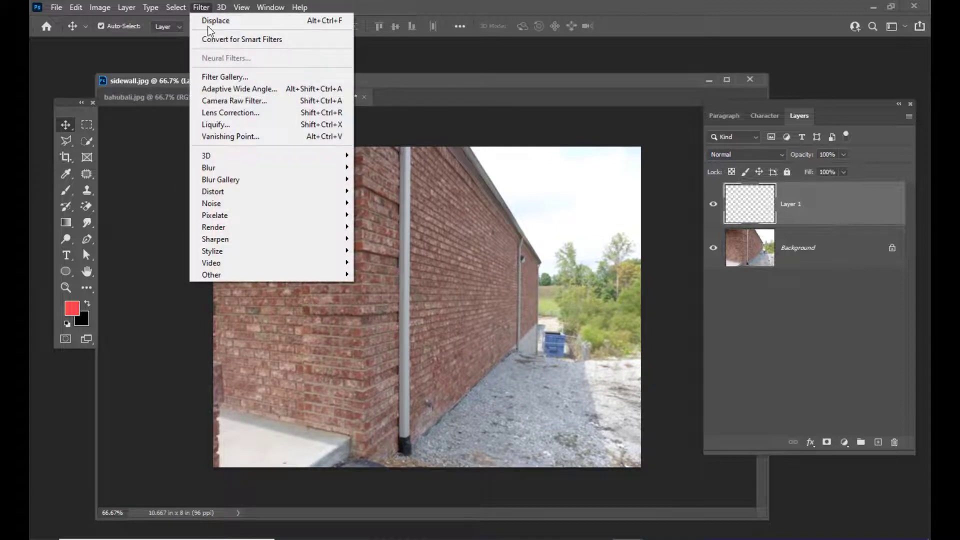
# Paste the bahubali poster into Vanishing Point, zoomed out, with the Transform tool ready
pyautogui.click(251, 137)
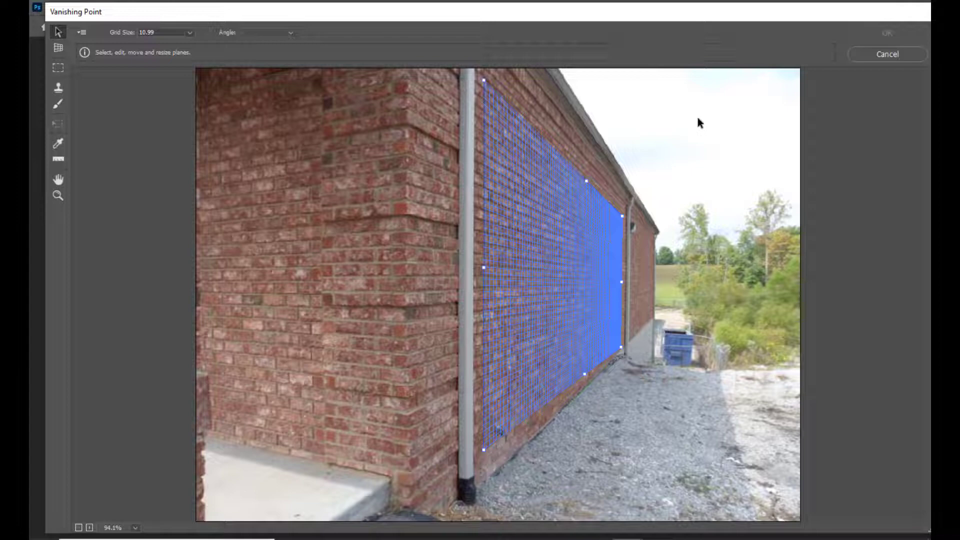
pyautogui.hotkey('ctrl', 'v')
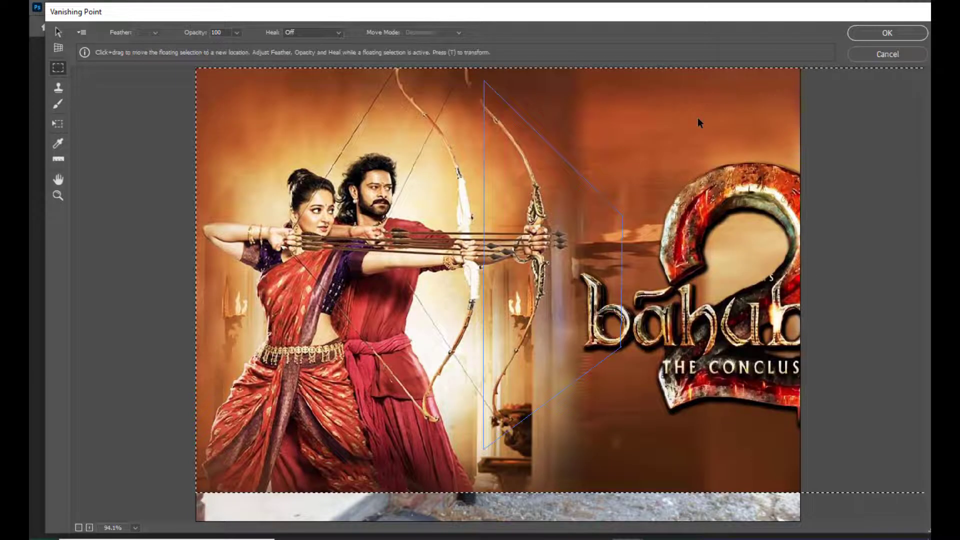
pyautogui.hotkey('ctrl', '-')
pyautogui.hotkey('ctrl', '-')
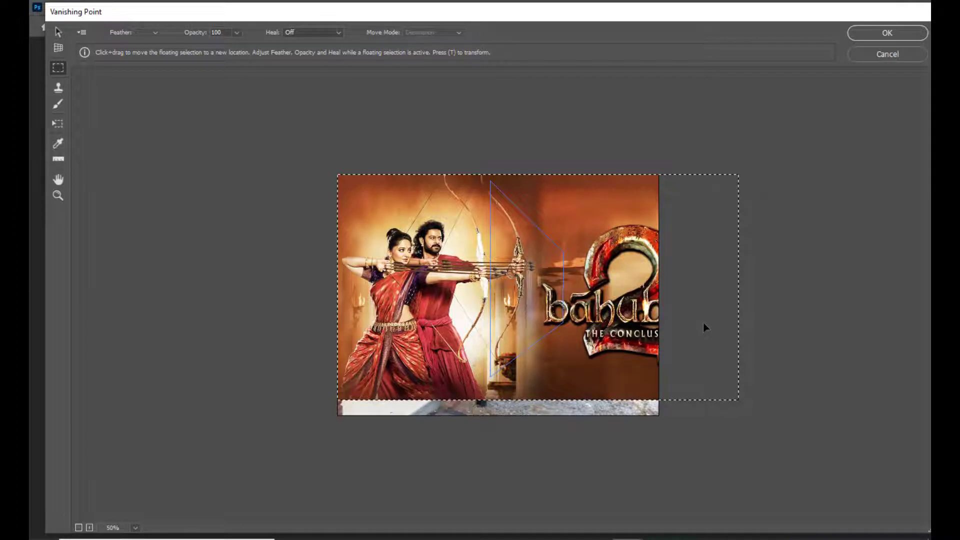
pyautogui.press('alt')
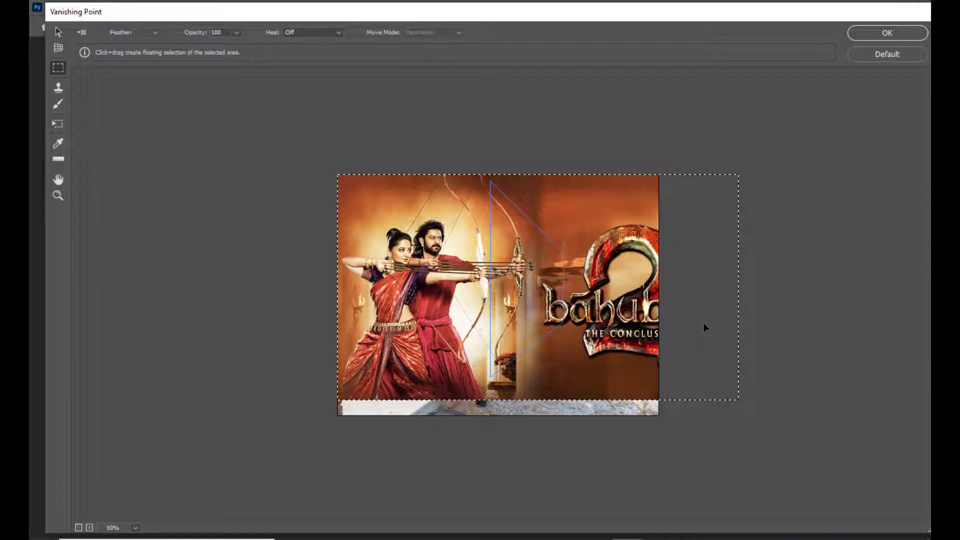
pyautogui.press('t')
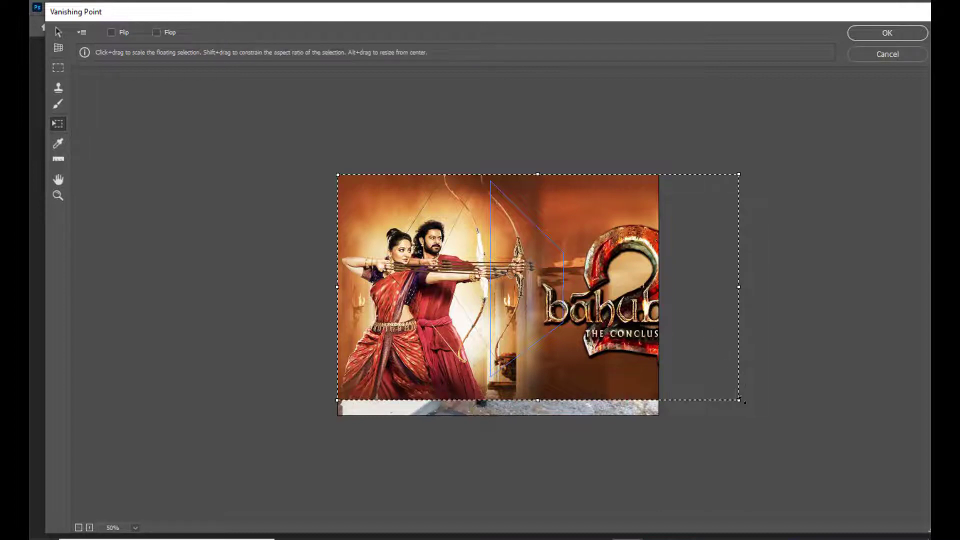
# Shrink, position and stretch the poster to fill the wall plane, then apply it
pyautogui.moveTo(738, 400); pyautogui.dragTo(377, 199)
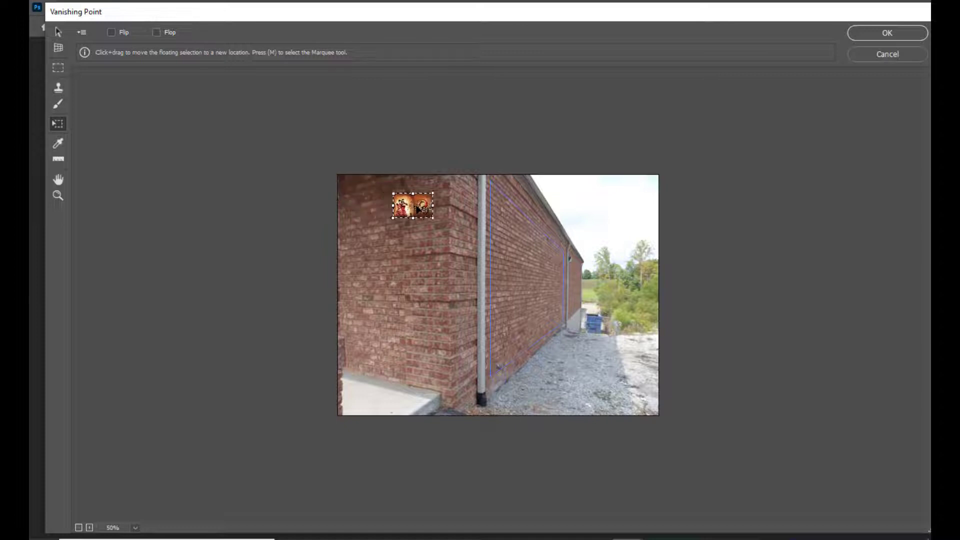
pyautogui.moveTo(364, 191); pyautogui.dragTo(399, 213)
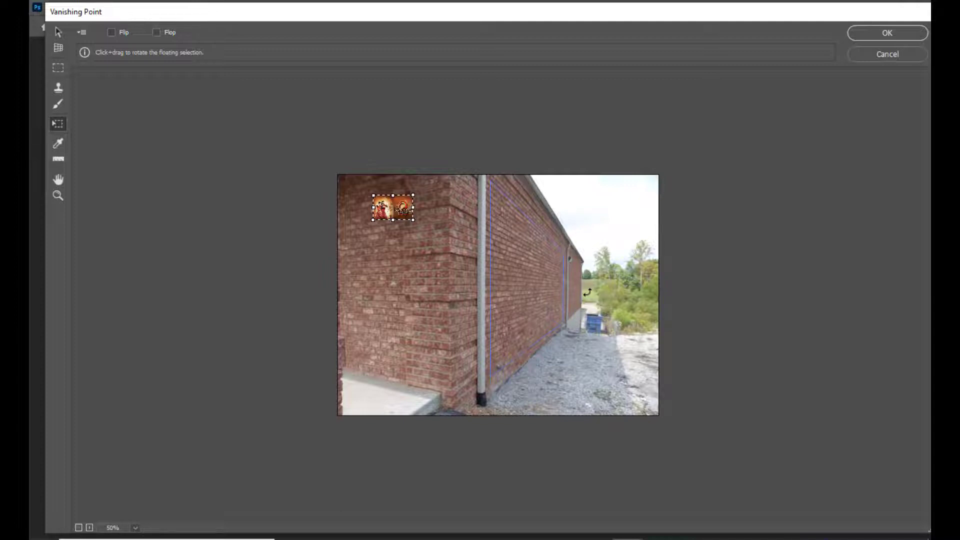
pyautogui.moveTo(412, 220)
pyautogui.mouseDown()
pyautogui.moveTo(522, 232)
pyautogui.moveTo(541, 290)
pyautogui.moveTo(538, 229)
pyautogui.moveTo(491, 249)
pyautogui.mouseUp()
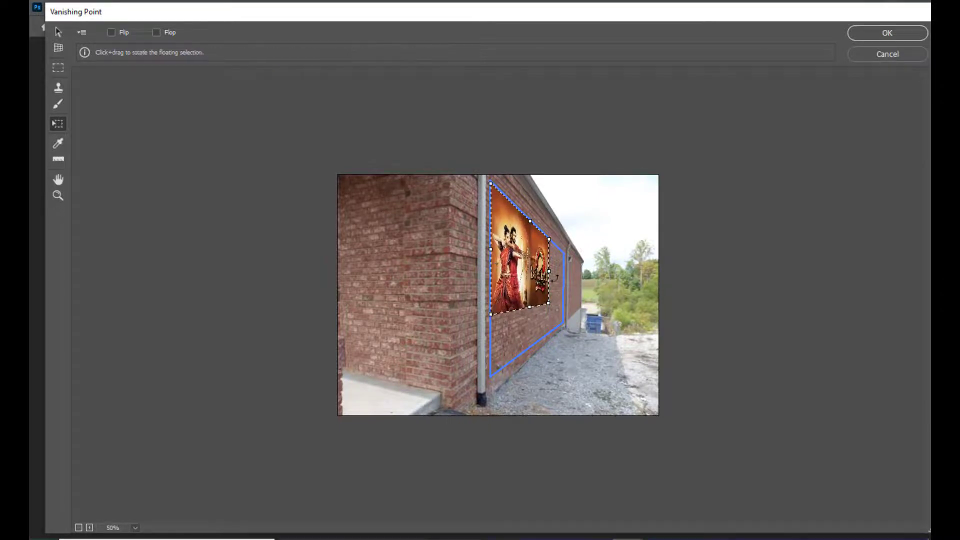
pyautogui.moveTo(548, 271)
pyautogui.mouseDown()
pyautogui.moveTo(563, 276)
pyautogui.moveTo(546, 339)
pyautogui.mouseUp()
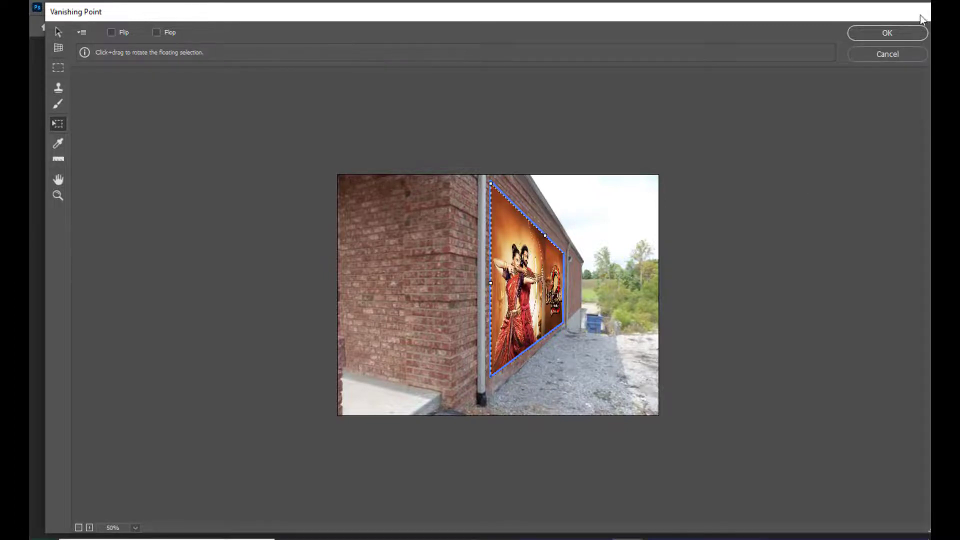
pyautogui.click(896, 30)
pyautogui.moveTo(475, 80); pyautogui.dragTo(462, 73)
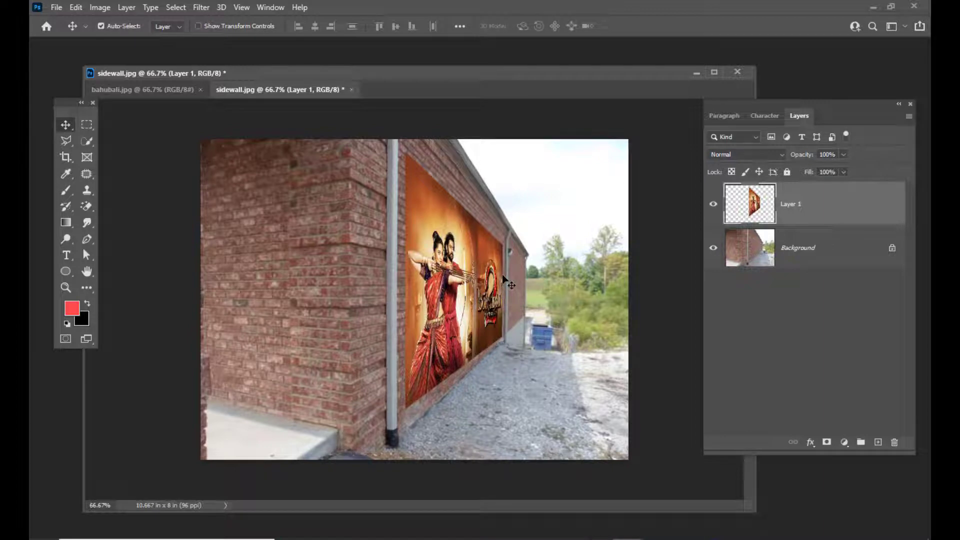
# Set the poster Layer 1's blend mode to Multiply
pyautogui.click(753, 155)
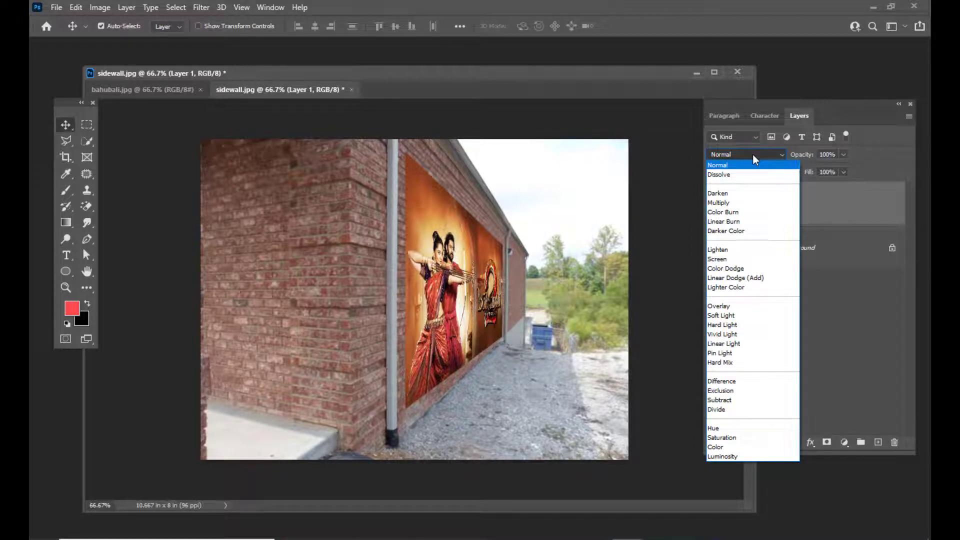
pyautogui.click(737, 202)
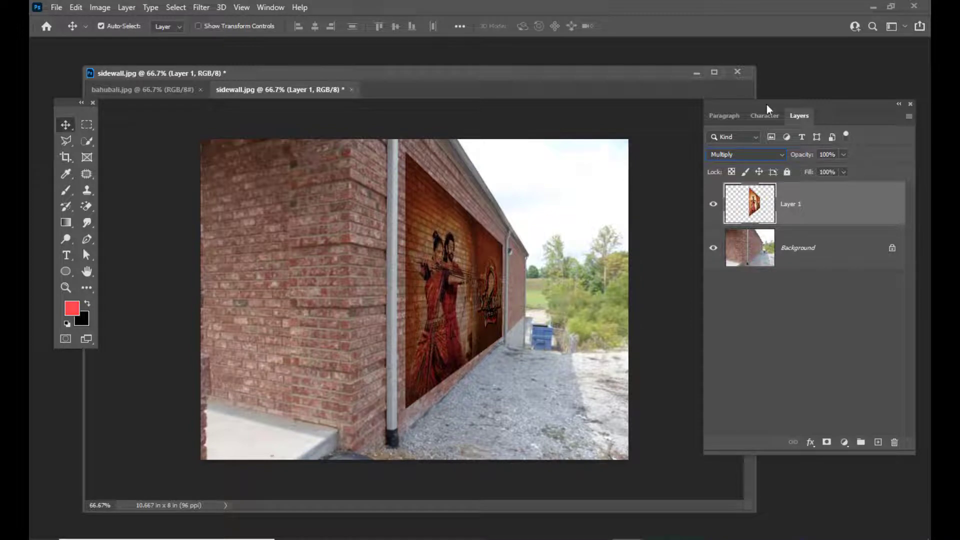
pyautogui.moveTo(766, 104); pyautogui.dragTo(766, 102)
pyautogui.moveTo(432, 69); pyautogui.dragTo(440, 66)
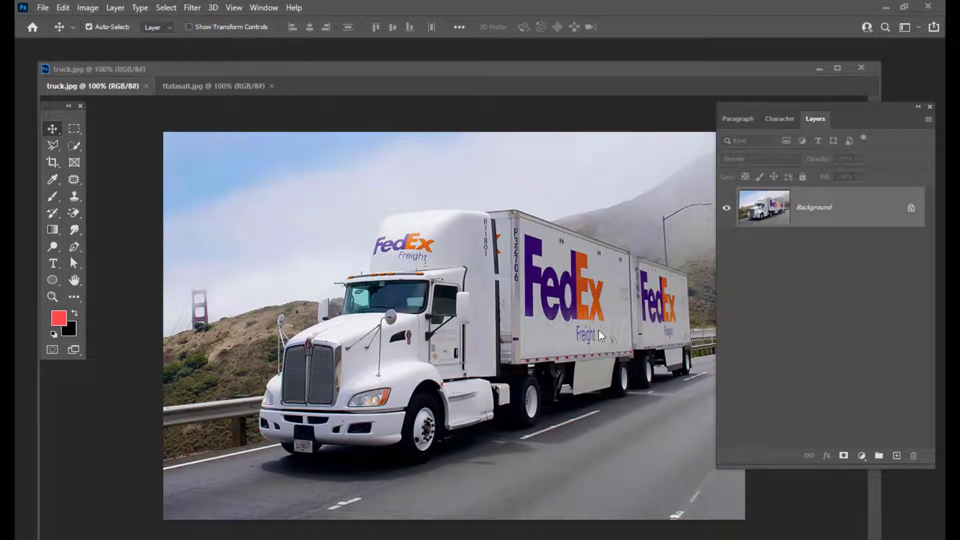
# Switch from ttatasalt.jpg to truck.jpg and arrange its window and the Layers panel
pyautogui.click(210, 86)
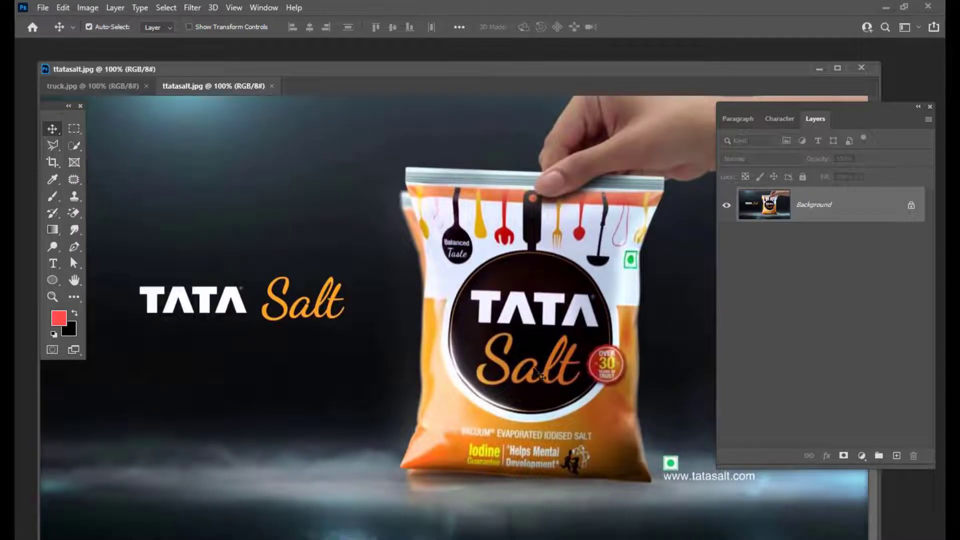
pyautogui.click(92, 86)
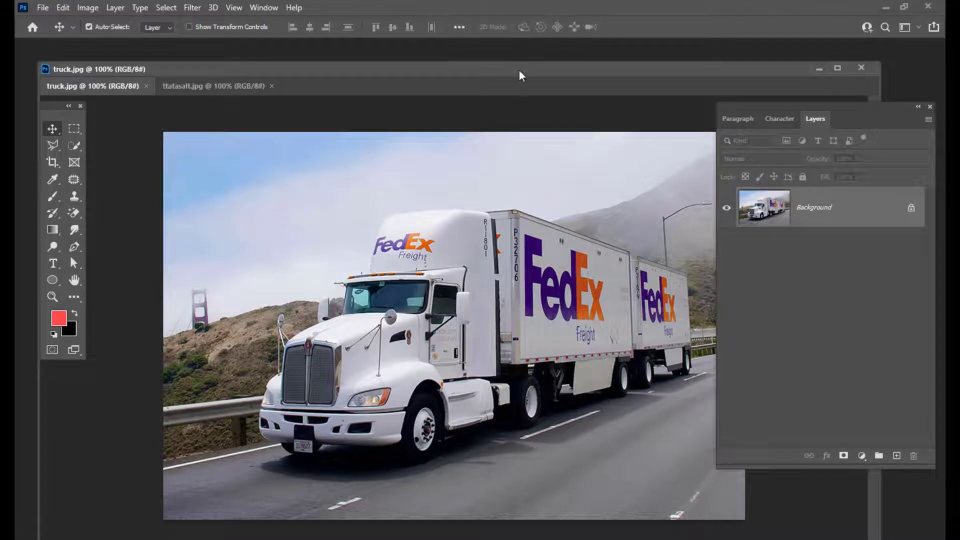
pyautogui.moveTo(518, 72); pyautogui.dragTo(498, 73)
pyautogui.moveTo(770, 112); pyautogui.dragTo(751, 121)
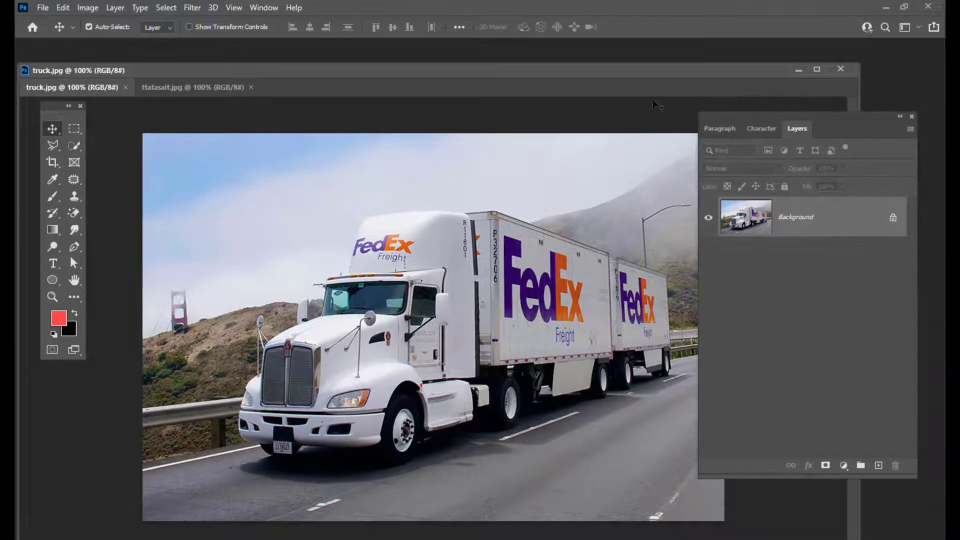
pyautogui.moveTo(417, 79); pyautogui.dragTo(439, 71)
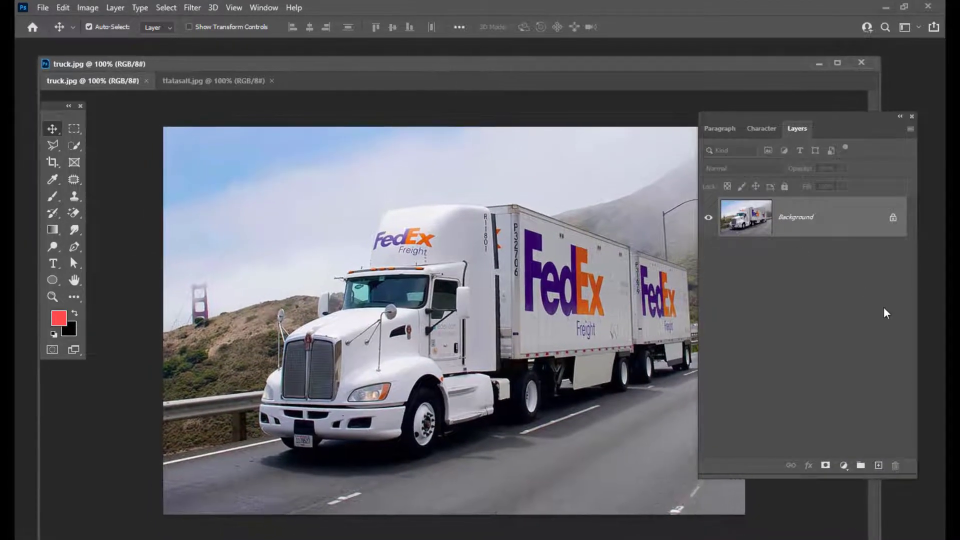
pyautogui.moveTo(541, 69)
pyautogui.mouseDown()
pyautogui.moveTo(525, 68)
pyautogui.moveTo(542, 68)
pyautogui.mouseUp()
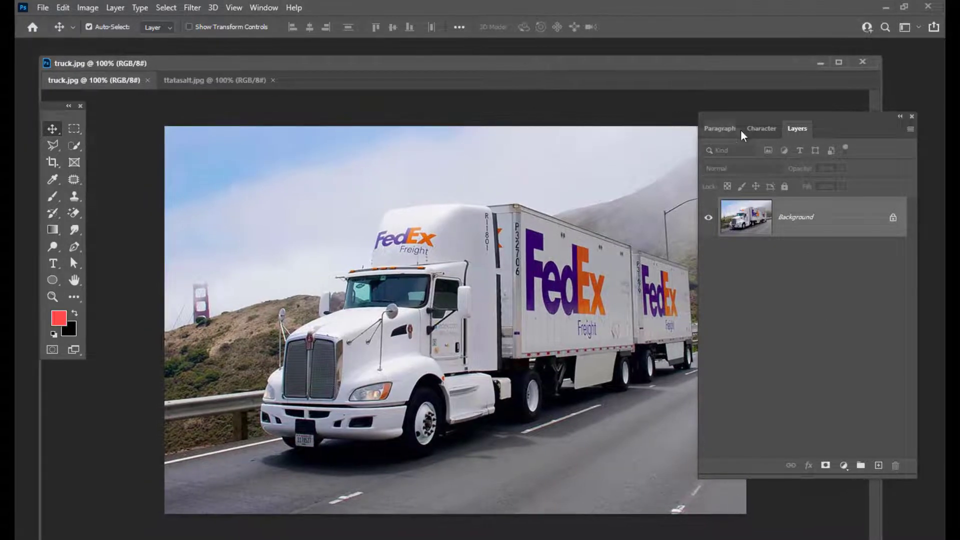
pyautogui.moveTo(734, 122); pyautogui.dragTo(700, 118)
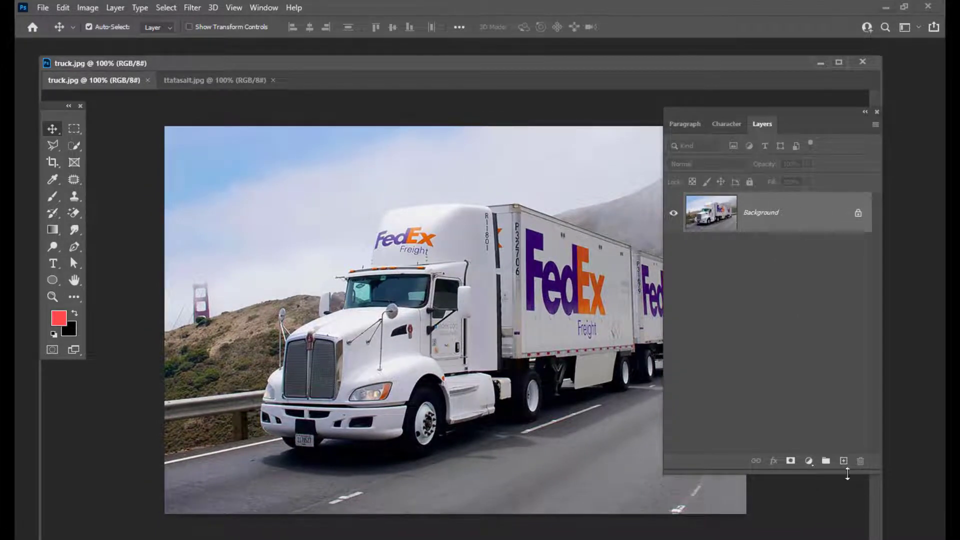
# Add a new empty Layer 1 above the truck photo's Background
pyautogui.click(843, 460)
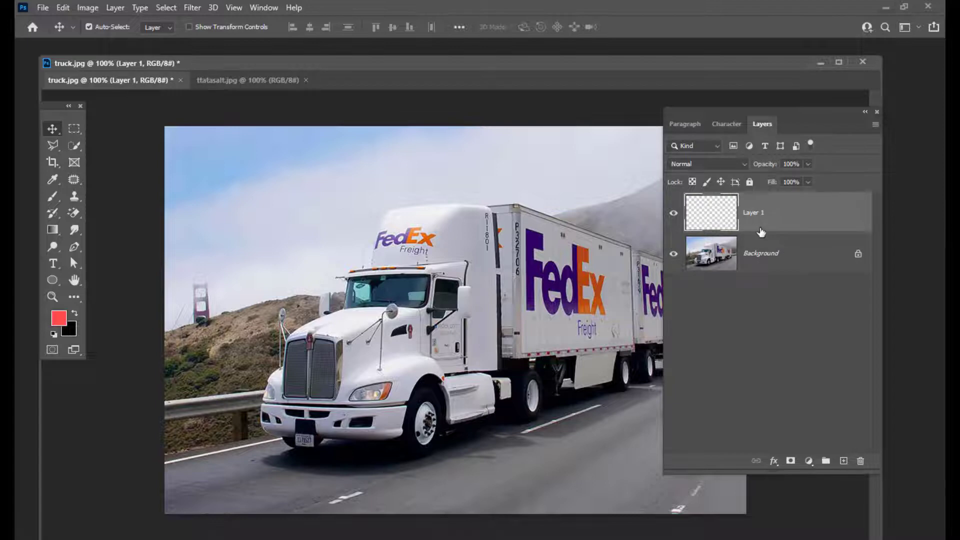
pyautogui.moveTo(720, 118)
pyautogui.mouseDown()
pyautogui.moveTo(726, 127)
pyautogui.moveTo(683, 121)
pyautogui.mouseUp()
pyautogui.moveTo(377, 69); pyautogui.dragTo(400, 73)
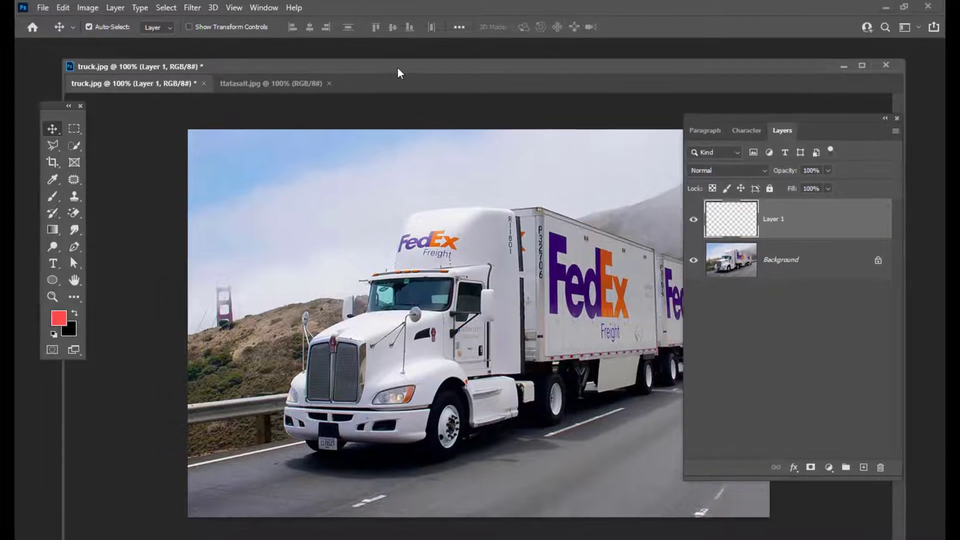
pyautogui.click(192, 7)
# Draw a Vanishing Point plane on the front FedEx trailer side and fine-tune its corners
pyautogui.click(254, 142)
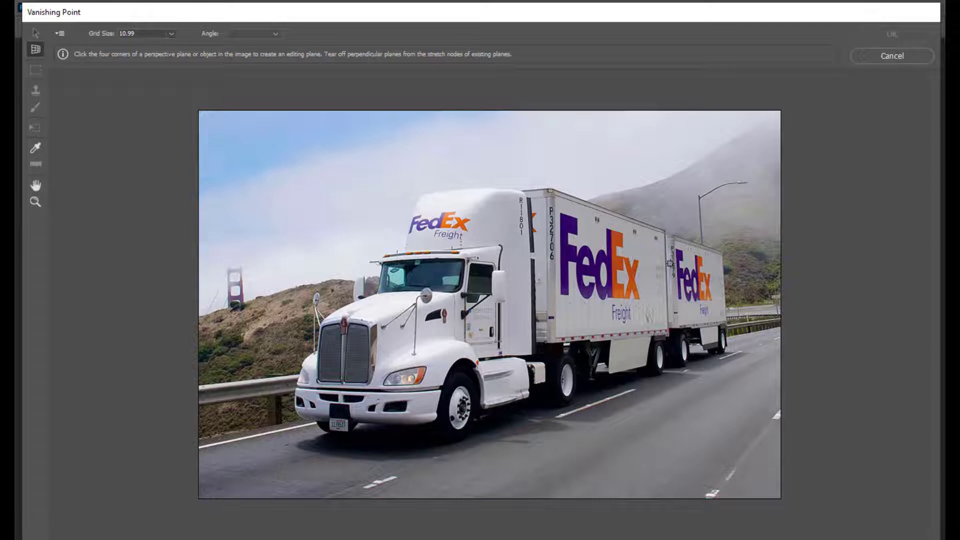
pyautogui.click(559, 200)
pyautogui.click(663, 236)
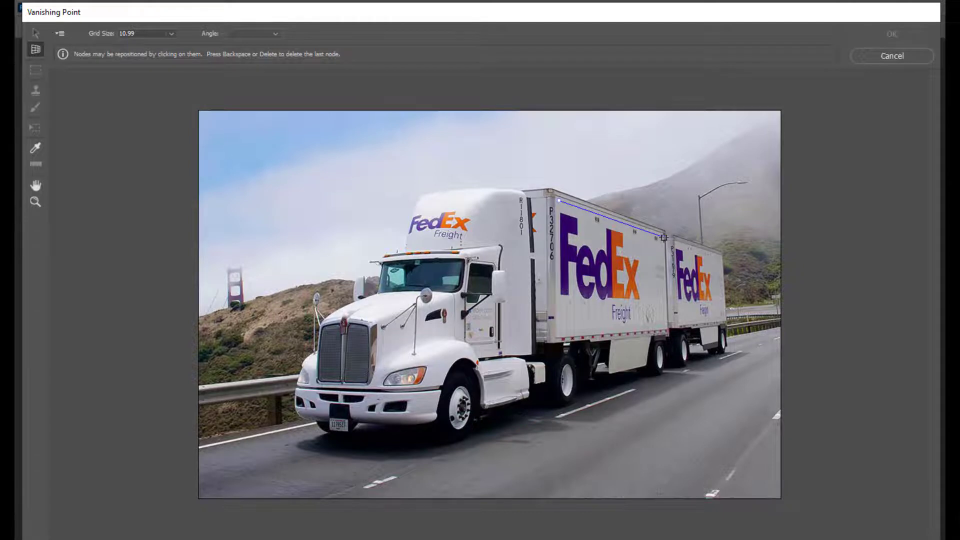
pyautogui.click(666, 325)
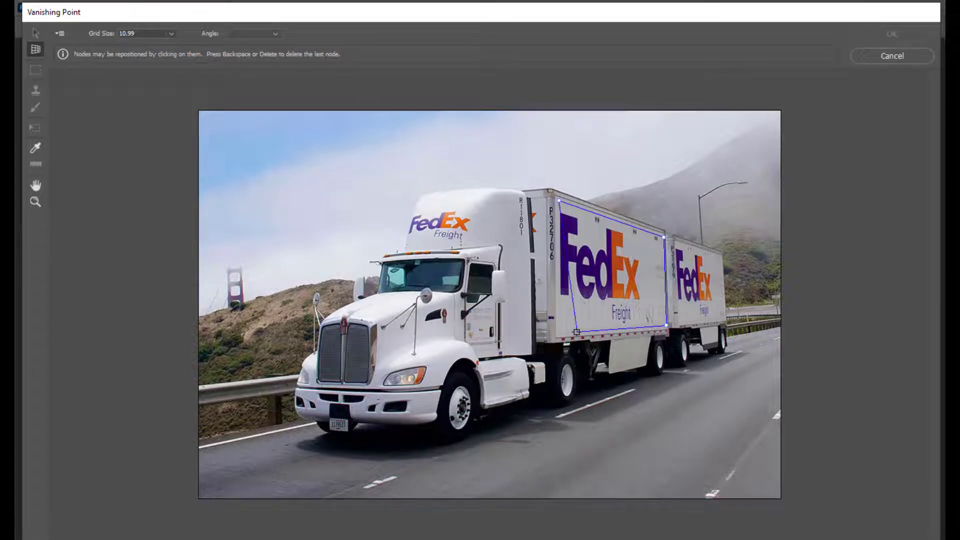
pyautogui.click(559, 332)
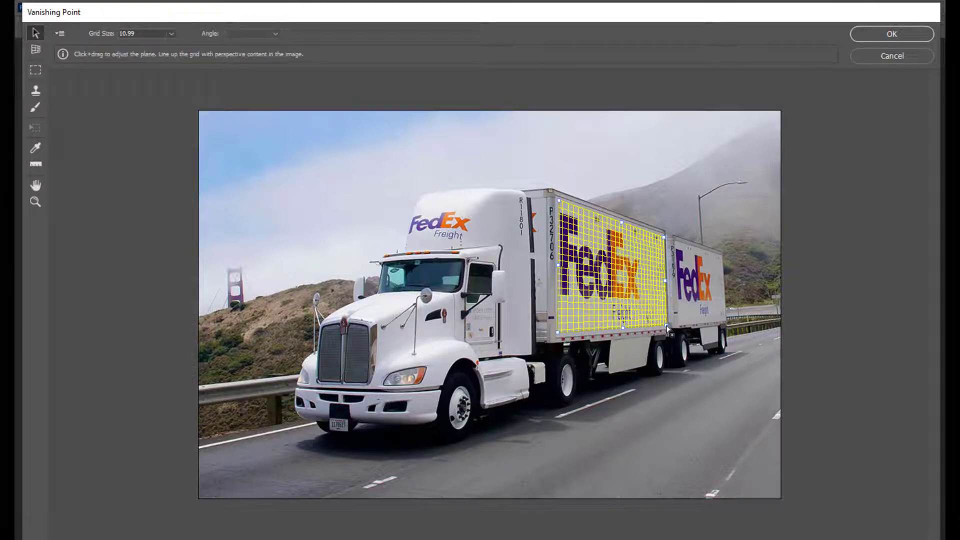
pyautogui.moveTo(665, 325); pyautogui.dragTo(664, 327)
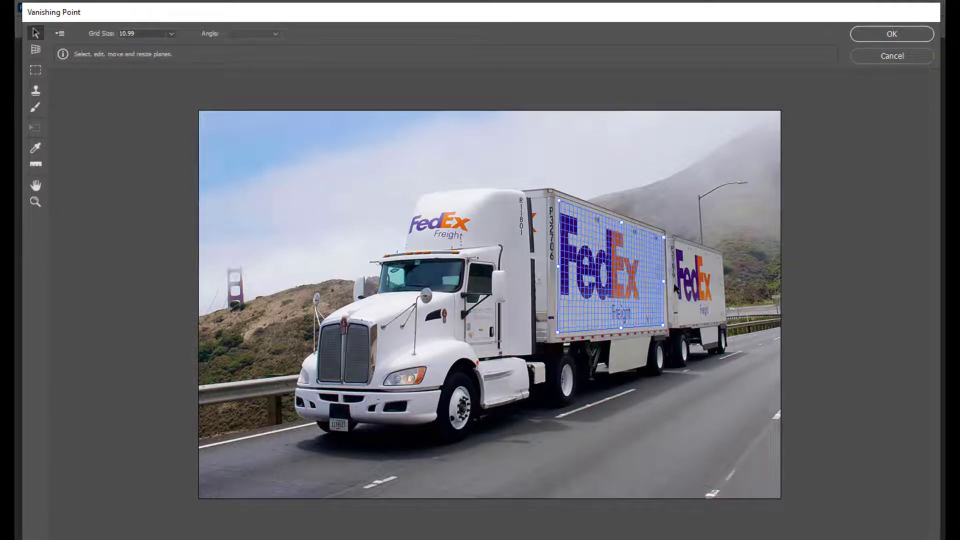
pyautogui.moveTo(663, 239); pyautogui.dragTo(663, 238)
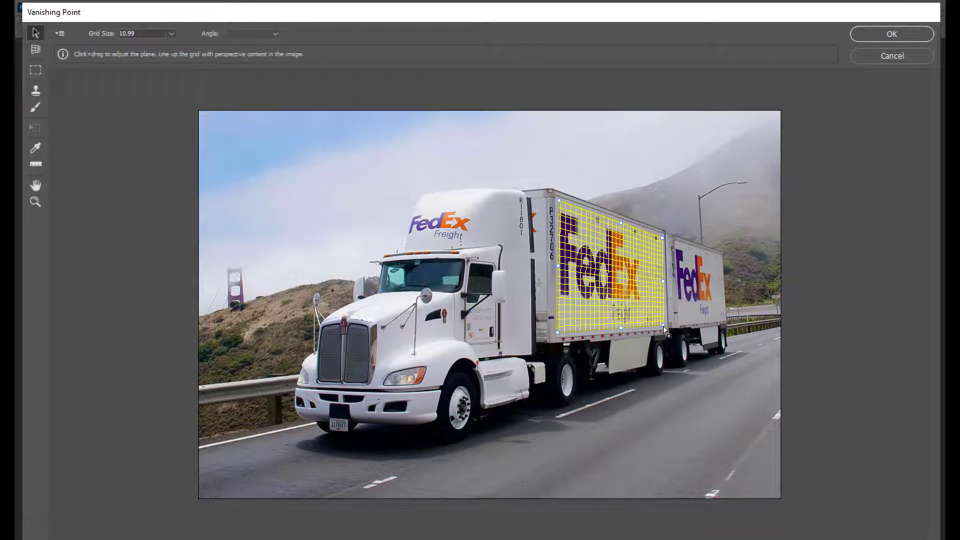
pyautogui.moveTo(662, 325); pyautogui.dragTo(663, 323)
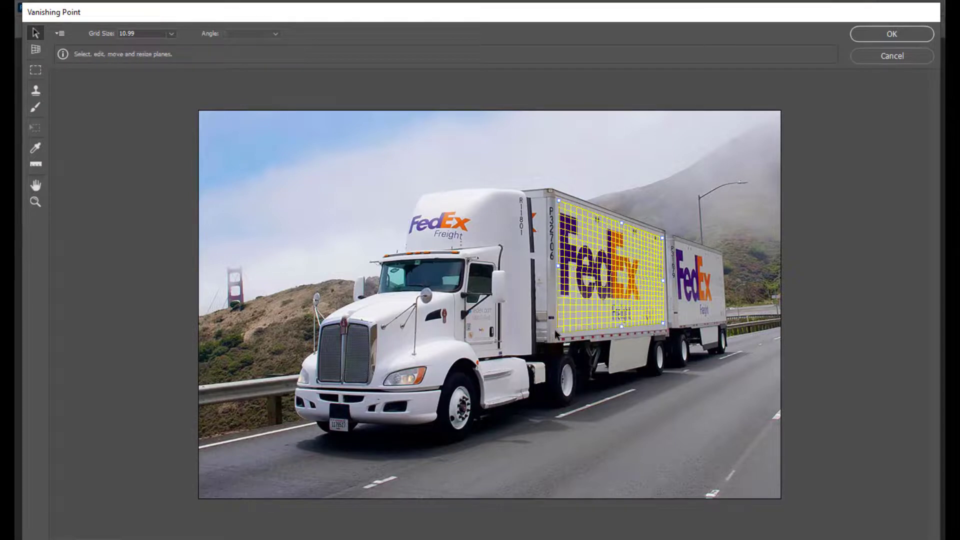
pyautogui.moveTo(558, 331); pyautogui.dragTo(559, 331)
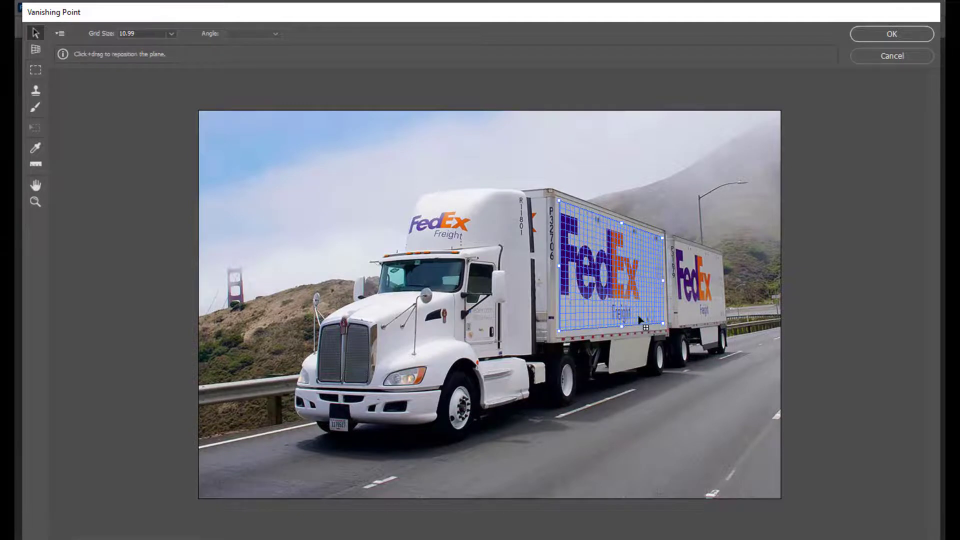
# Accept the trailer plane, select all of ttatasalt.jpg, and reopen Vanishing Point on truck.jpg
pyautogui.click(877, 34)
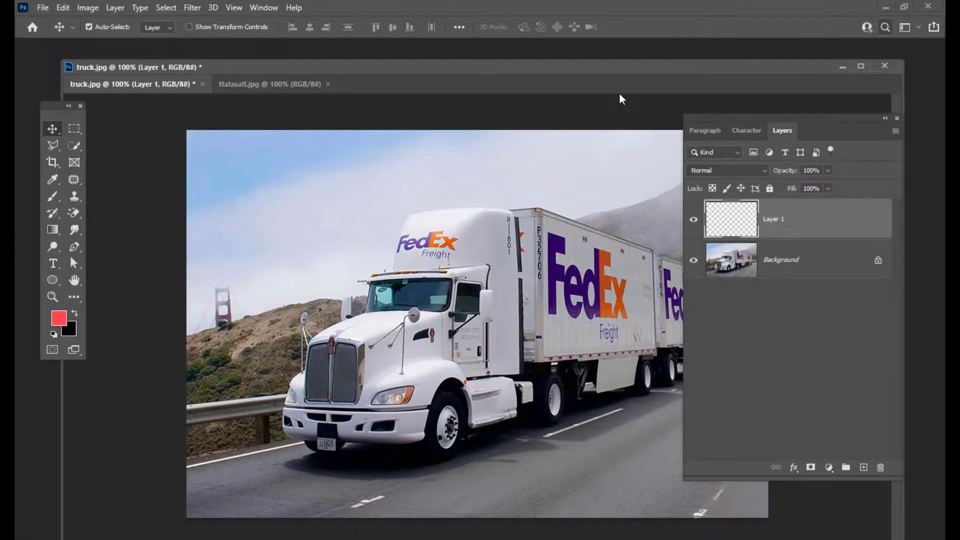
pyautogui.click(274, 86)
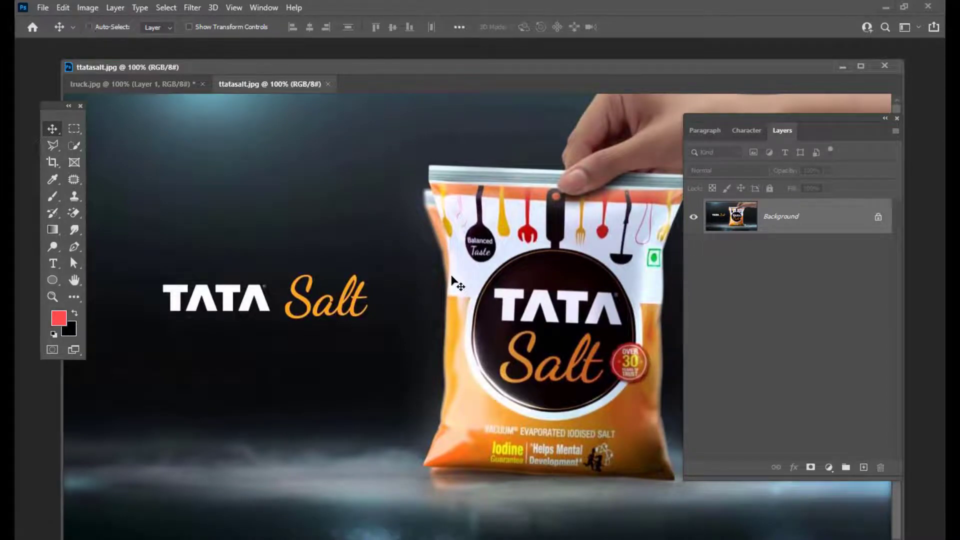
pyautogui.hotkey('ctrl', 'a')
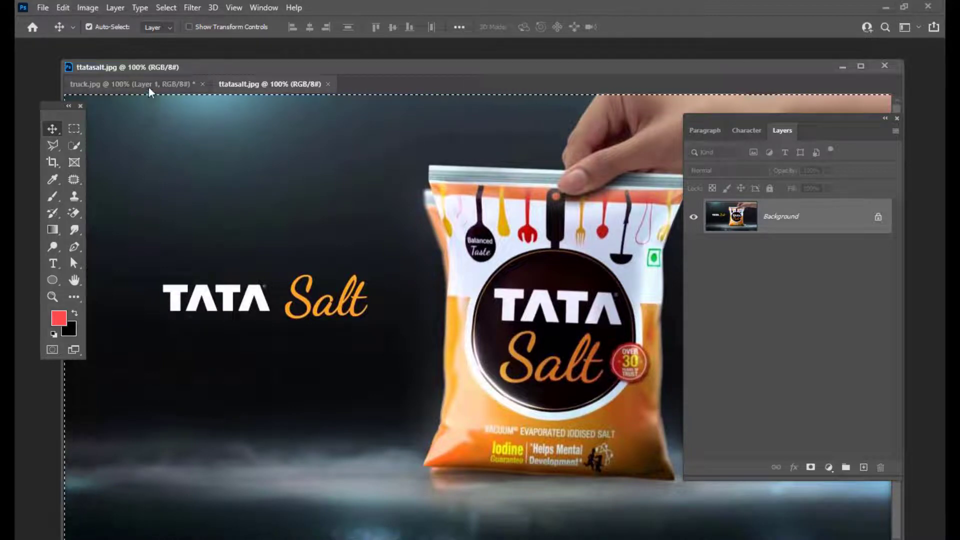
pyautogui.click(150, 86)
pyautogui.moveTo(328, 66)
pyautogui.mouseDown()
pyautogui.moveTo(340, 70)
pyautogui.moveTo(333, 76)
pyautogui.mouseUp()
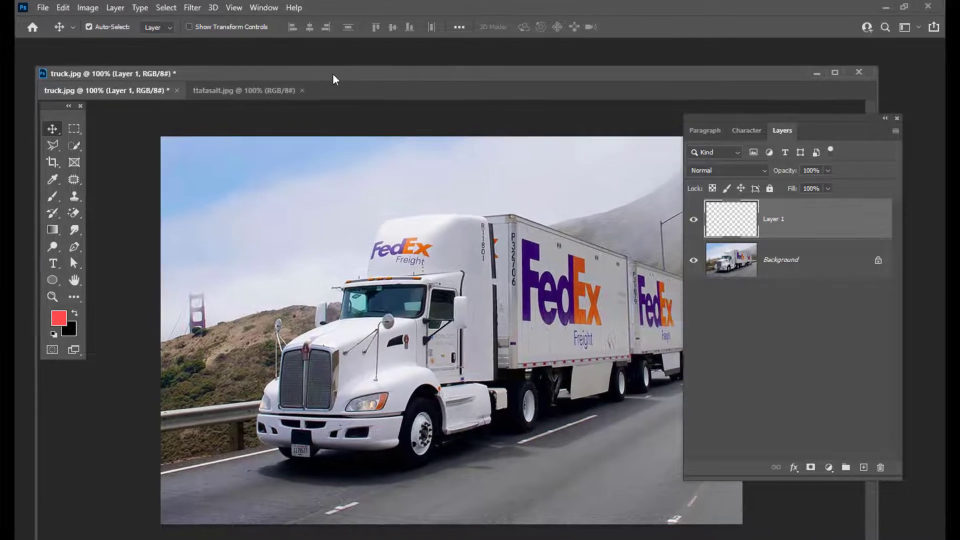
pyautogui.click(192, 7)
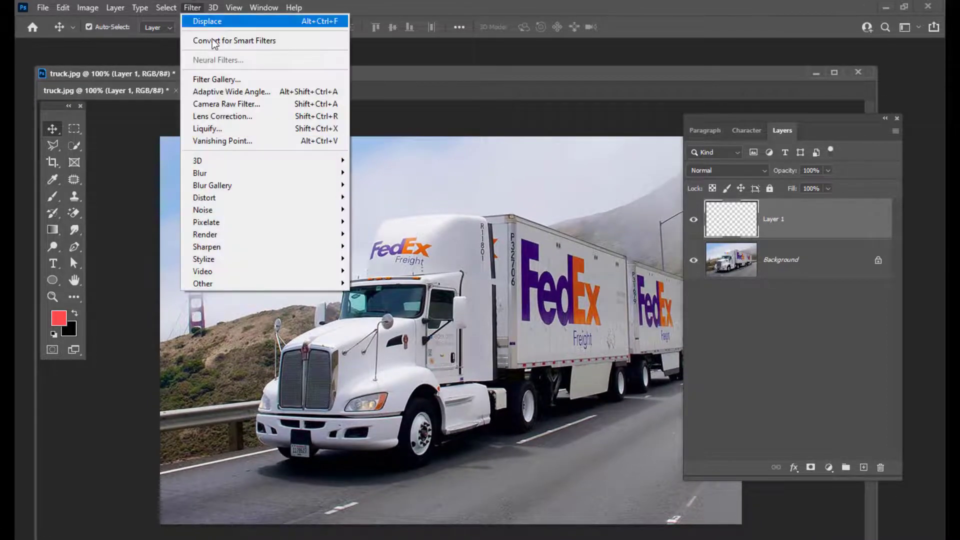
pyautogui.click(256, 141)
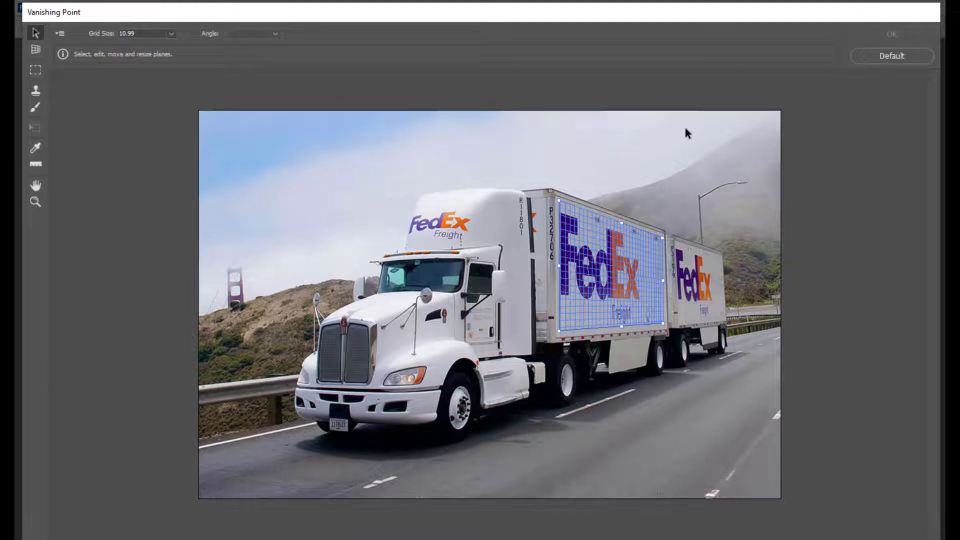
# Paste the Tata Salt image into perspective view and shrink it to a small box
pyautogui.hotkey('ctrl', 'v')
pyautogui.press('alt')
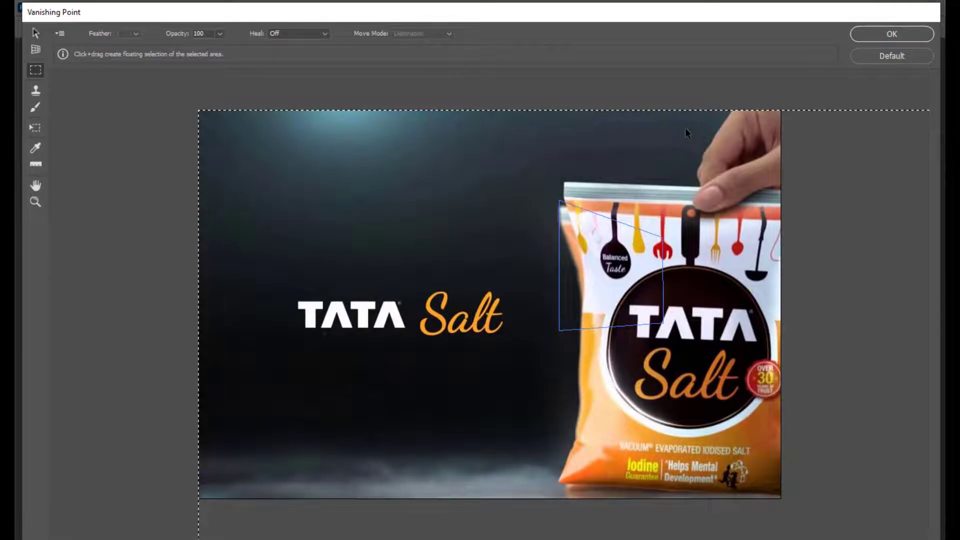
pyautogui.hotkey('ctrl', '-')
pyautogui.hotkey('ctrl', '-')
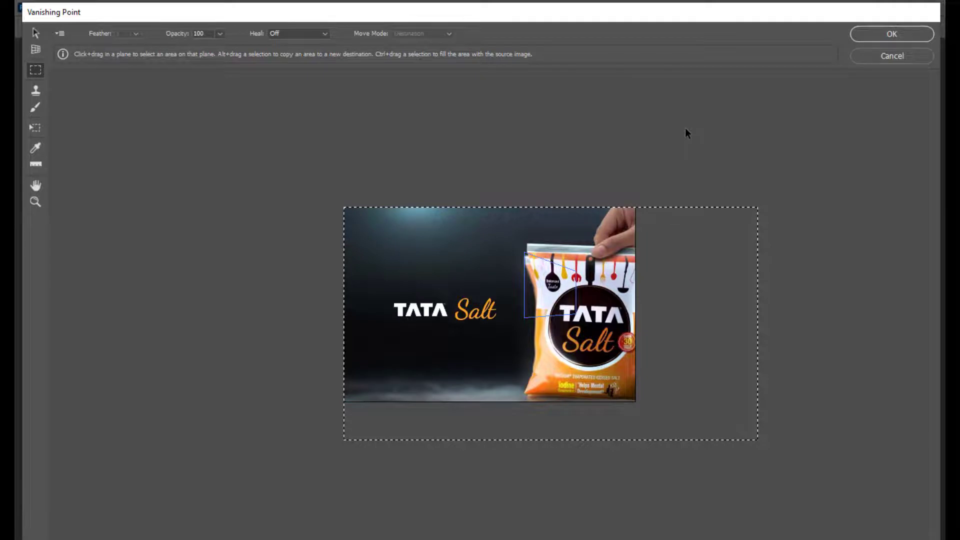
pyautogui.press('t')
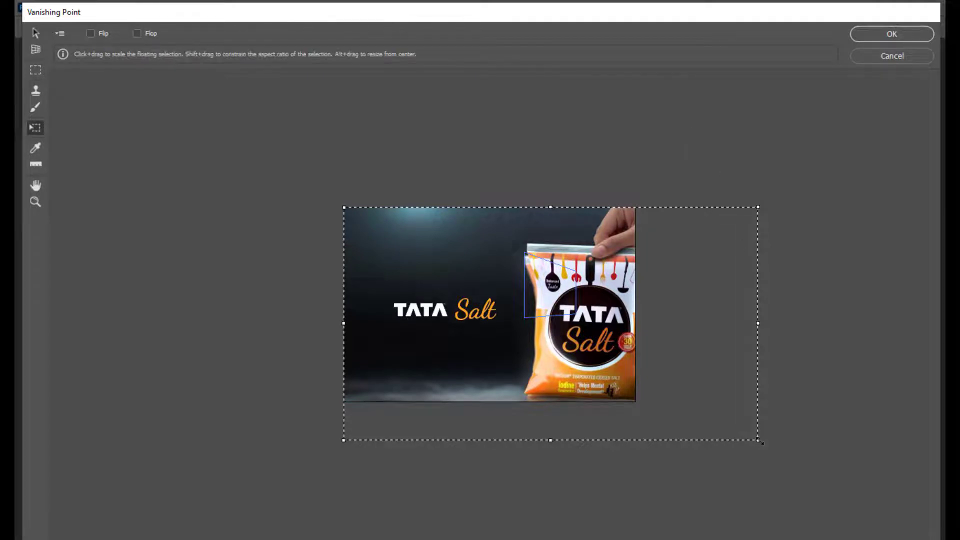
pyautogui.moveTo(760, 442)
pyautogui.mouseDown()
pyautogui.moveTo(390, 225)
pyautogui.moveTo(443, 257)
pyautogui.moveTo(449, 271)
pyautogui.mouseUp()
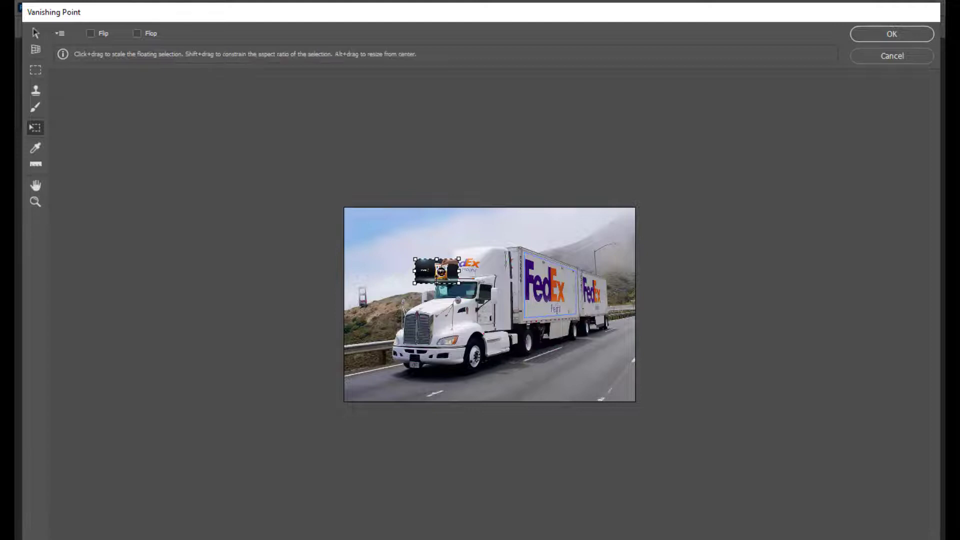
# Move and stretch the pasted TATA Salt ad until it fills the trailer's side panel in perspective
pyautogui.moveTo(437, 272)
pyautogui.mouseDown()
pyautogui.moveTo(540, 276)
pyautogui.moveTo(552, 286)
pyautogui.moveTo(553, 256)
pyautogui.moveTo(526, 253)
pyautogui.mouseUp()
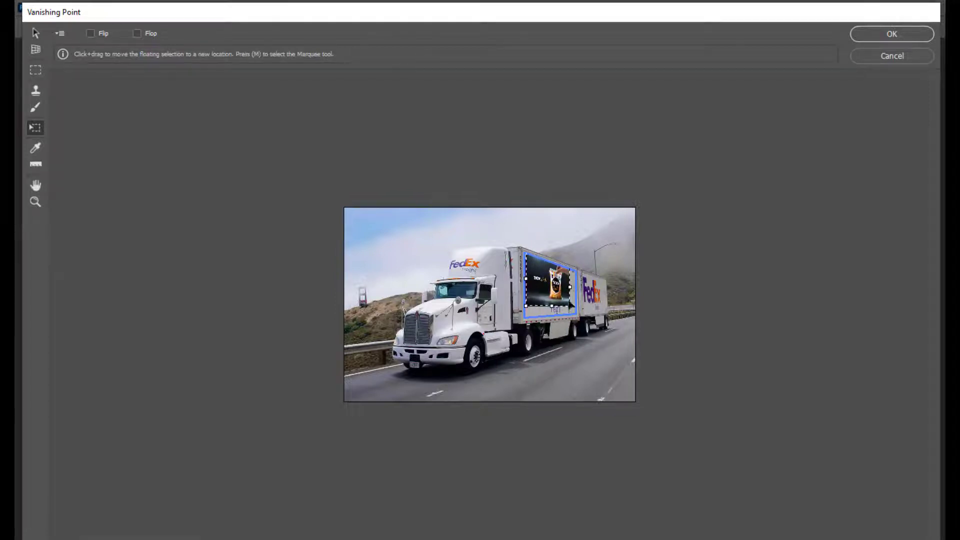
pyautogui.moveTo(570, 287); pyautogui.dragTo(555, 315)
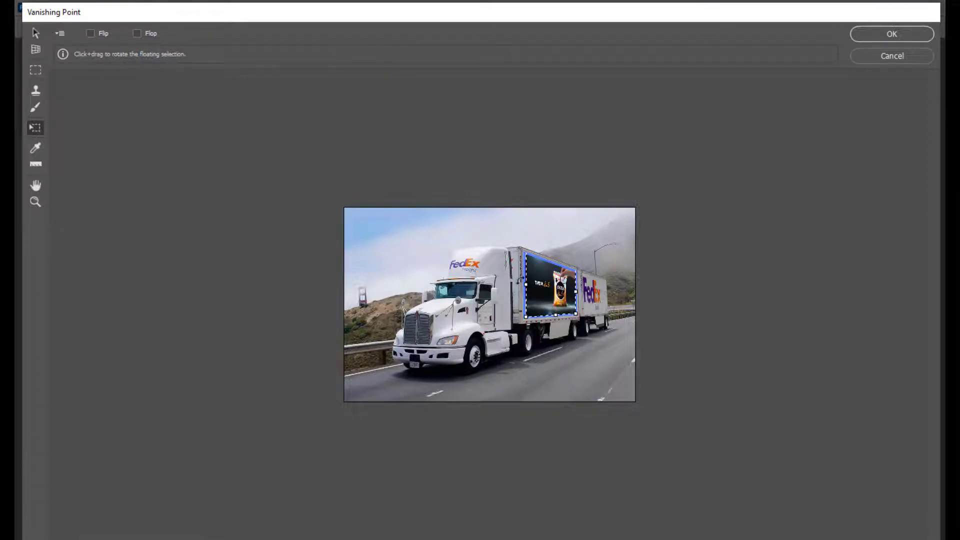
pyautogui.moveTo(526, 285); pyautogui.dragTo(523, 286)
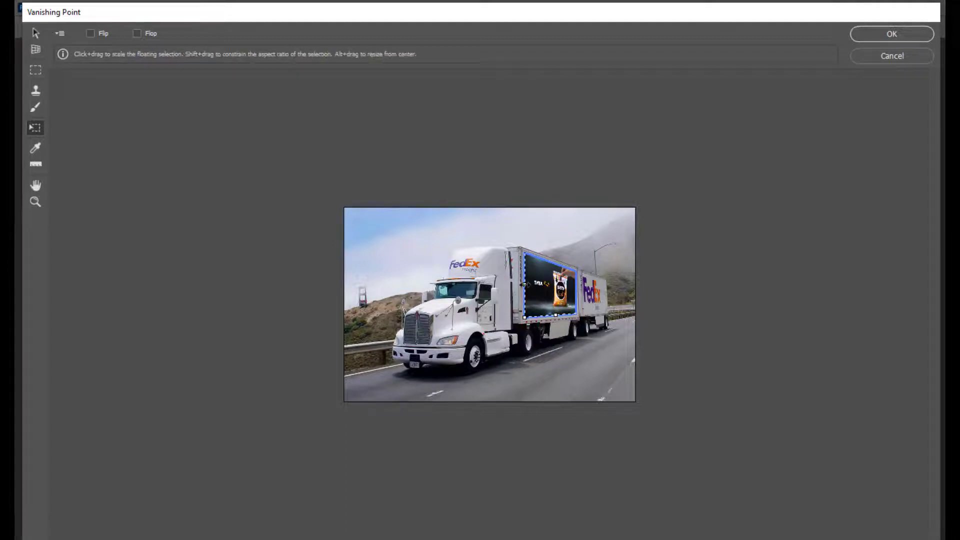
pyautogui.moveTo(524, 284); pyautogui.dragTo(523, 284)
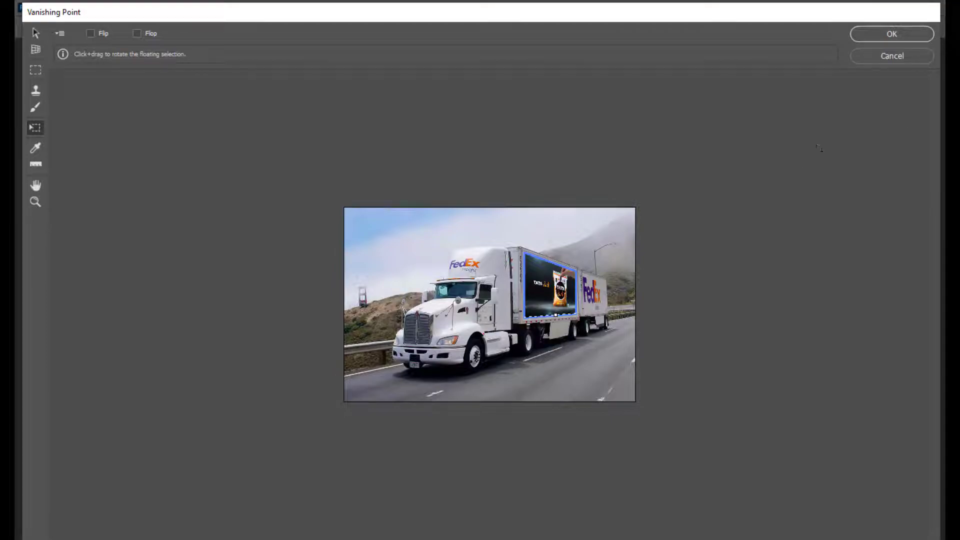
# Apply the perspective ad to the truck trailer and zoom out and back in to check it
pyautogui.click(895, 36)
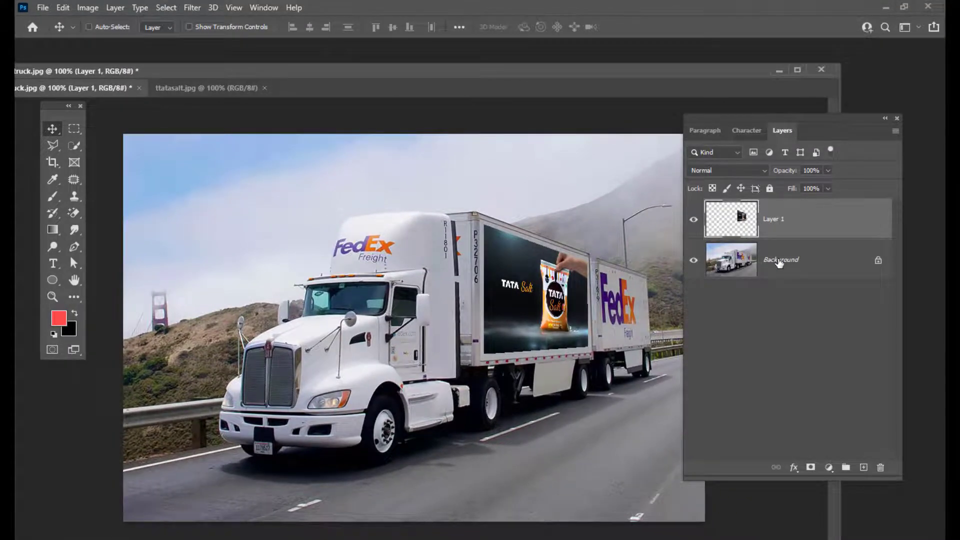
pyautogui.hotkey('ctrl', '-')
pyautogui.hotkey('ctrl', '+')
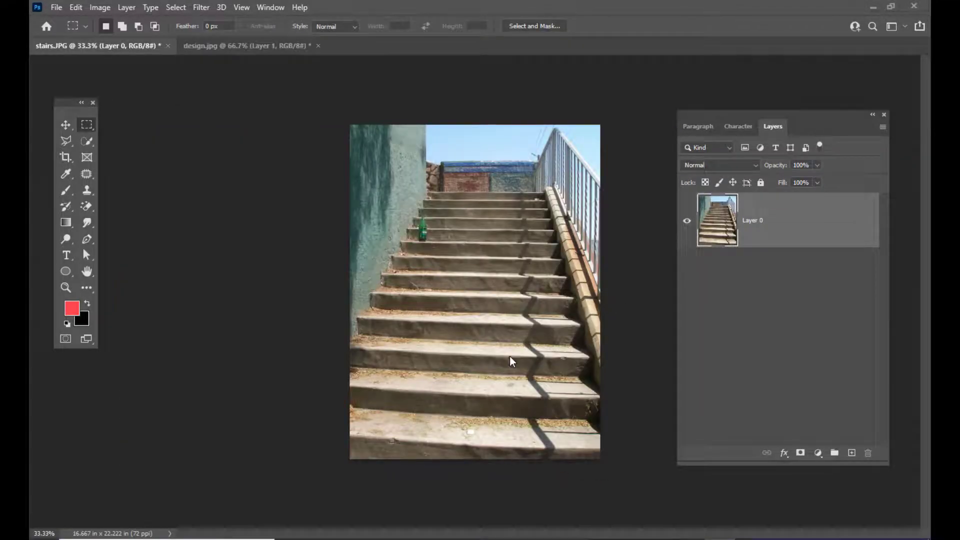
# Float stairs.JPG into its own window and enlarge it
pyautogui.moveTo(139, 47); pyautogui.dragTo(435, 89)
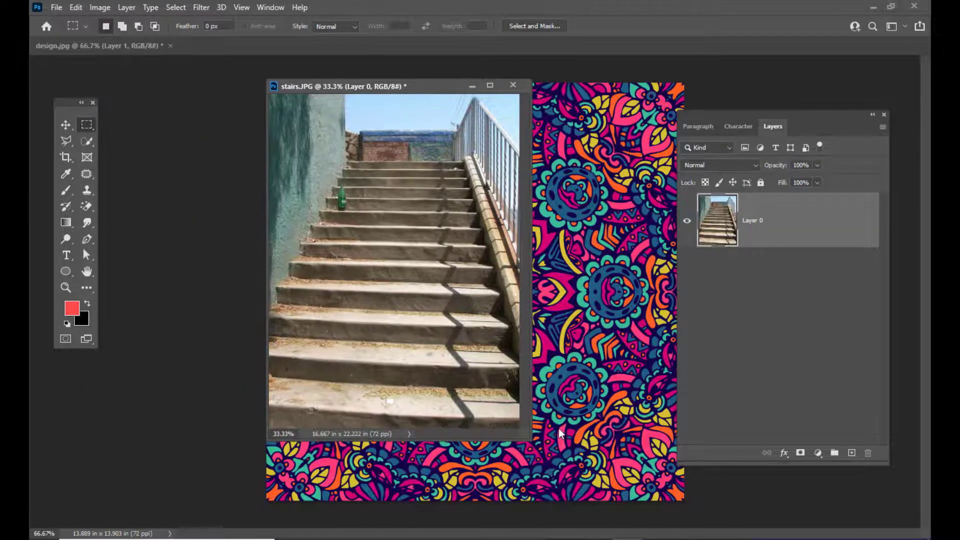
pyautogui.moveTo(525, 435); pyautogui.dragTo(604, 457)
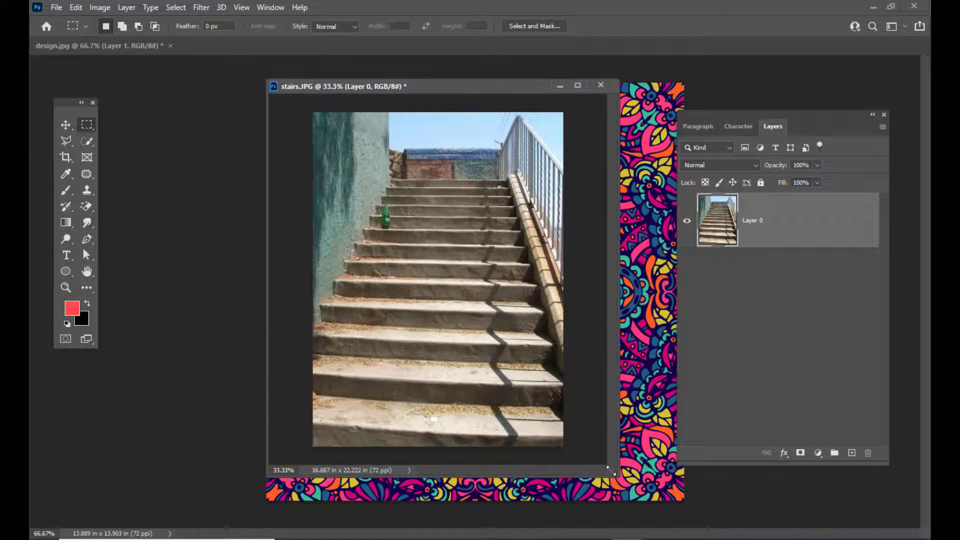
pyautogui.scroll(1, 603, 457)
pyautogui.scroll(1, 604, 457)
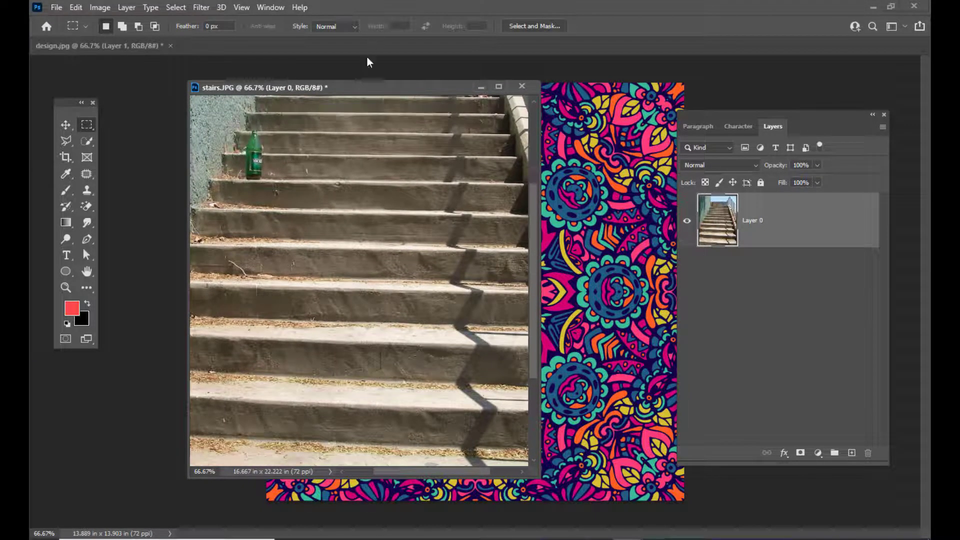
pyautogui.moveTo(350, 87); pyautogui.dragTo(441, 139)
# Float design.jpg into its own window and arrange the stairs window at a fitting zoom
pyautogui.moveTo(107, 54)
pyautogui.mouseDown()
pyautogui.moveTo(294, 79)
pyautogui.moveTo(295, 88)
pyautogui.mouseUp()
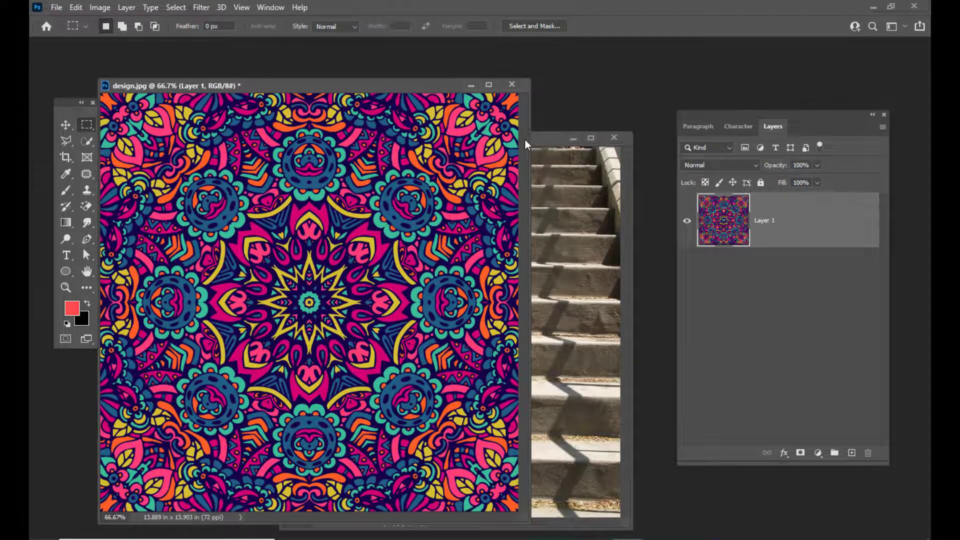
pyautogui.moveTo(538, 140); pyautogui.dragTo(519, 71)
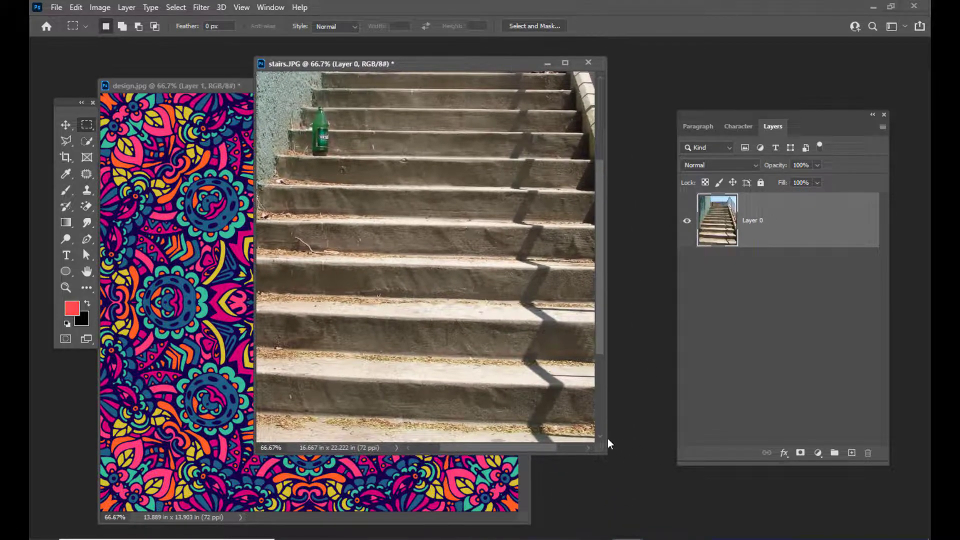
pyautogui.moveTo(601, 444); pyautogui.dragTo(718, 488)
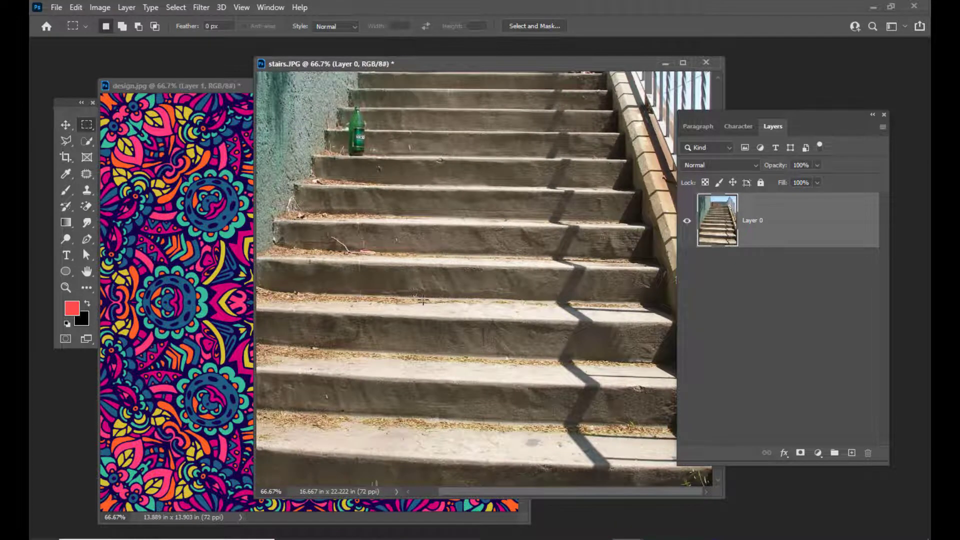
pyautogui.hotkey('ctrl', '-')
pyautogui.hotkey('ctrl', '-')
pyautogui.hotkey('ctrl', '+')
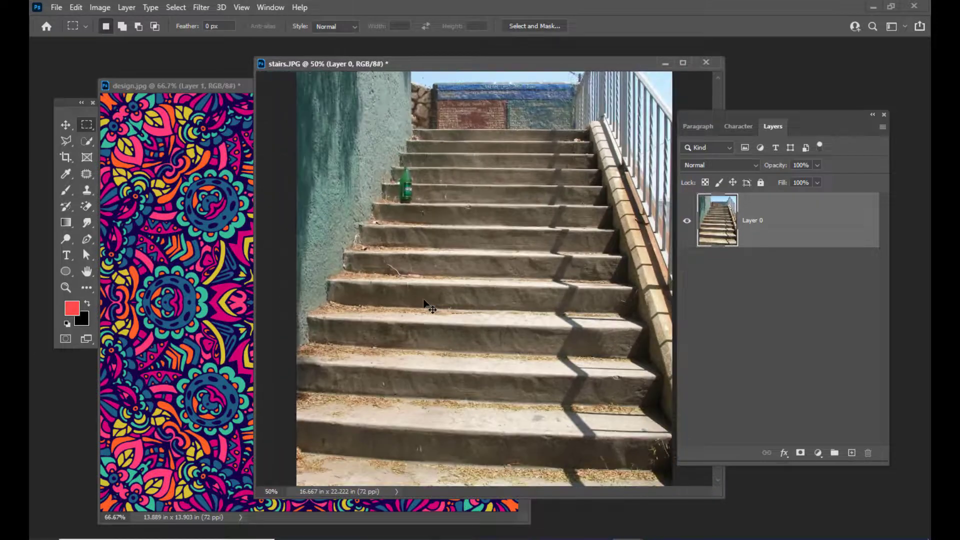
pyautogui.hotkey('ctrl', '+')
pyautogui.hotkey('ctrl', '-')
pyautogui.moveTo(495, 66); pyautogui.dragTo(422, 41)
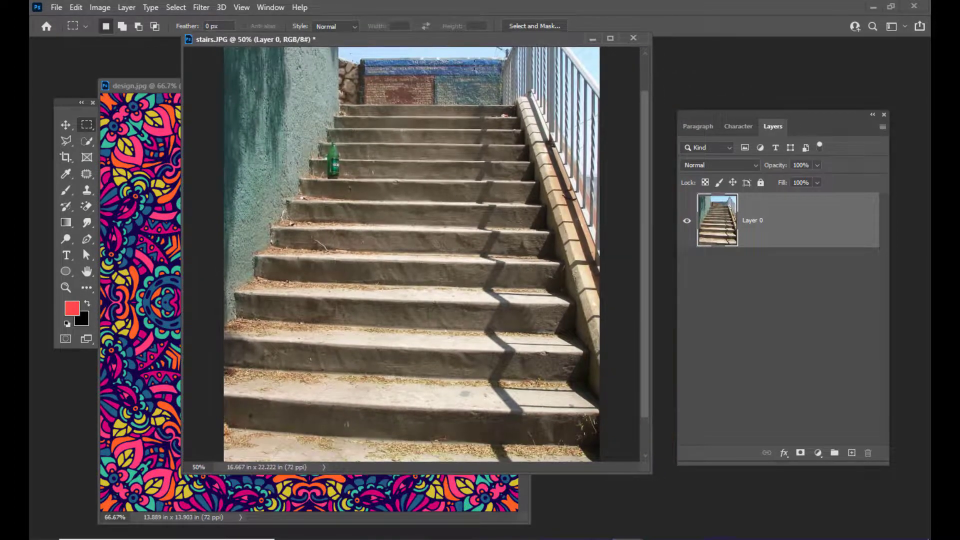
pyautogui.moveTo(721, 113); pyautogui.dragTo(717, 87)
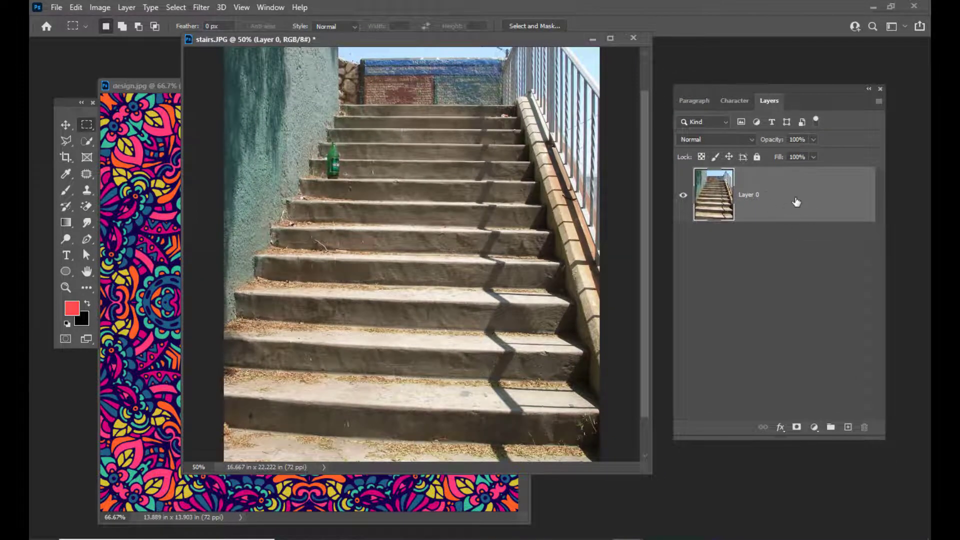
# Add an empty Layer 1 above Layer 0 in the stairs photo
pyautogui.click(848, 428)
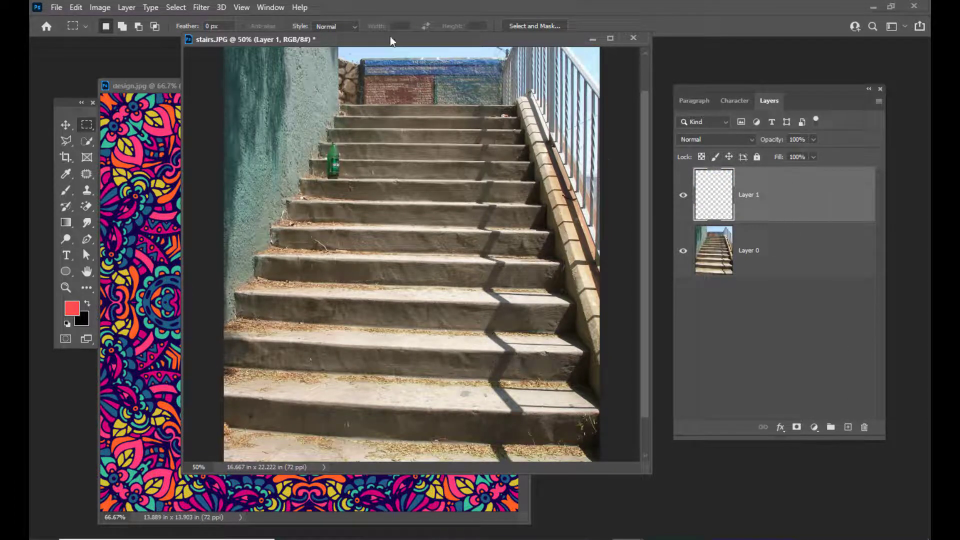
pyautogui.moveTo(385, 41); pyautogui.dragTo(386, 66)
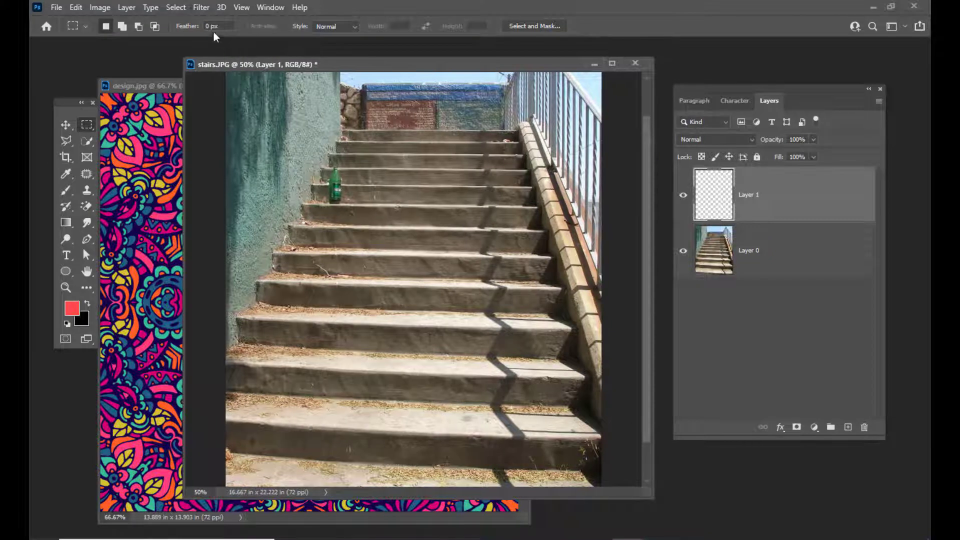
pyautogui.click(201, 8)
# Open Vanishing Point on the stairs, zoom the preview to 100%, and place the first plane corner on a step
pyautogui.click(254, 136)
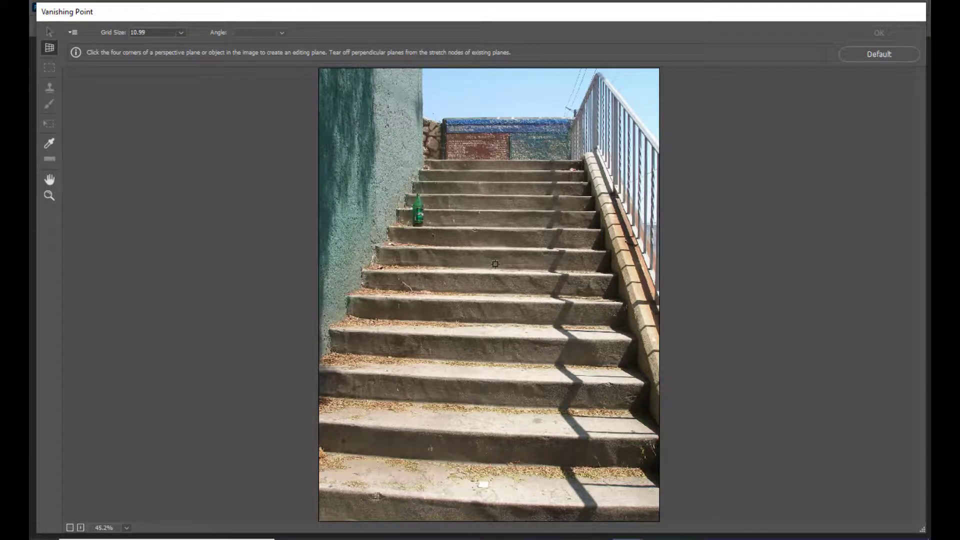
pyautogui.scroll(1, 495, 263)
pyautogui.scroll(1, 495, 263)
pyautogui.scroll(2, 495, 263)
pyautogui.scroll(1, 495, 264)
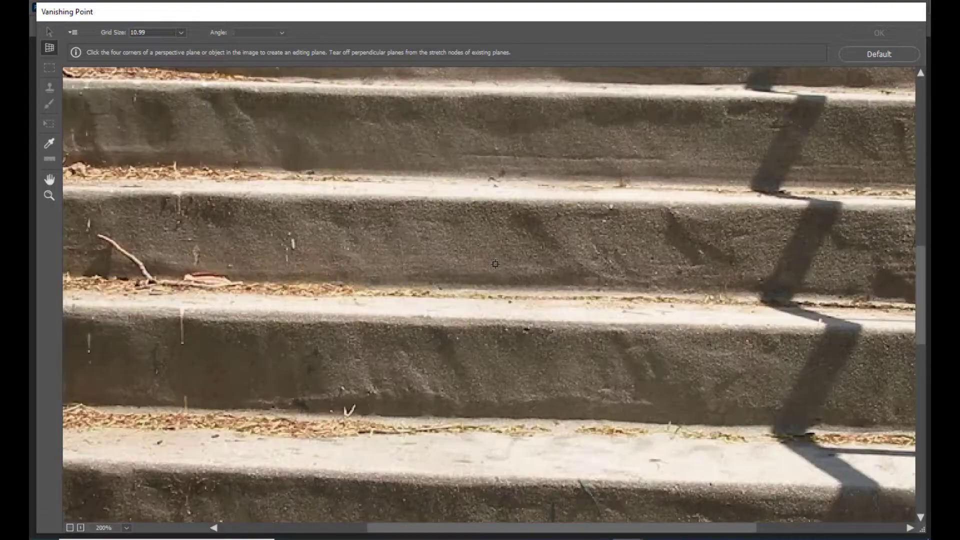
pyautogui.scroll(-2, 495, 263)
pyautogui.scroll(1, 495, 264)
pyautogui.scroll(-2, 495, 264)
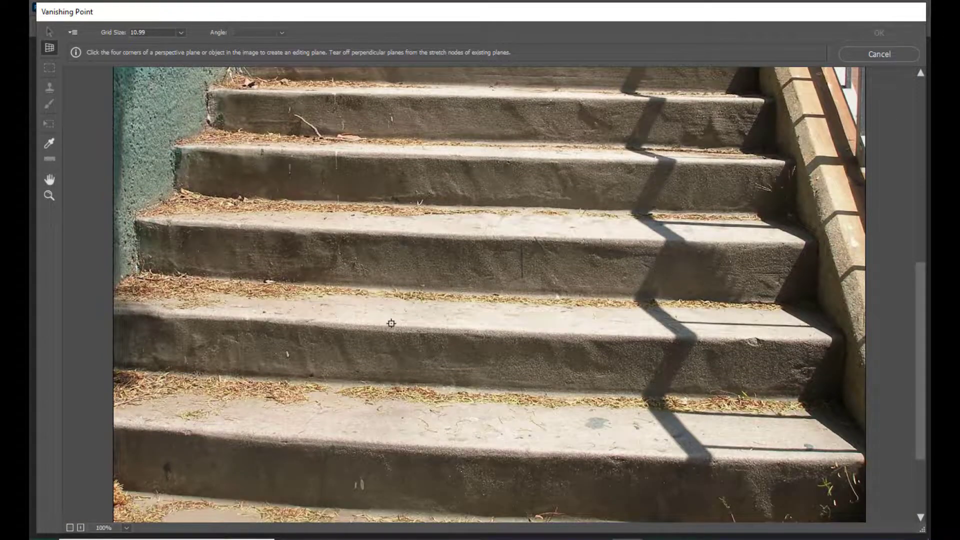
pyautogui.scroll(1, 391, 323)
pyautogui.scroll(2, 391, 324)
pyautogui.scroll(2, 391, 323)
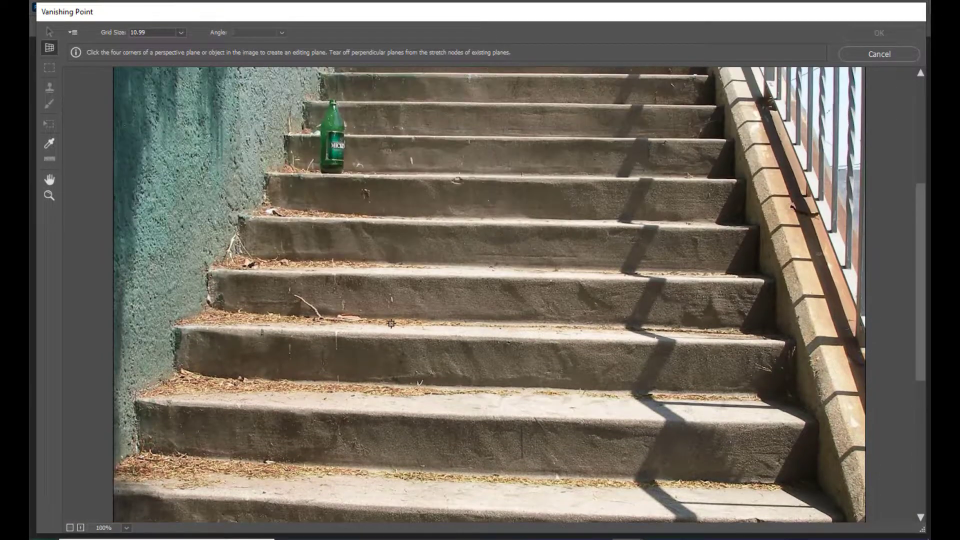
pyautogui.scroll(-1, 391, 324)
pyautogui.scroll(1, 393, 295)
pyautogui.scroll(-1, 392, 294)
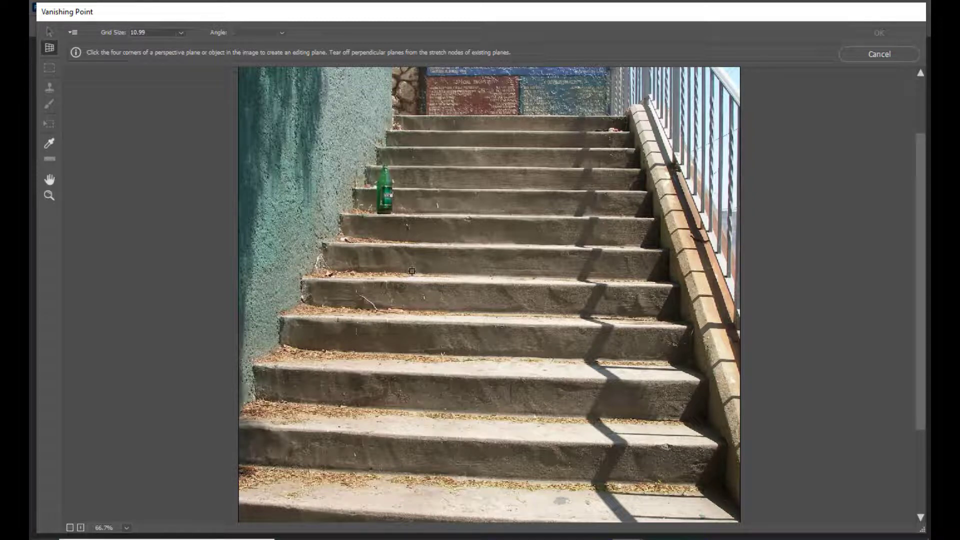
pyautogui.hotkey('ctrl', '+')
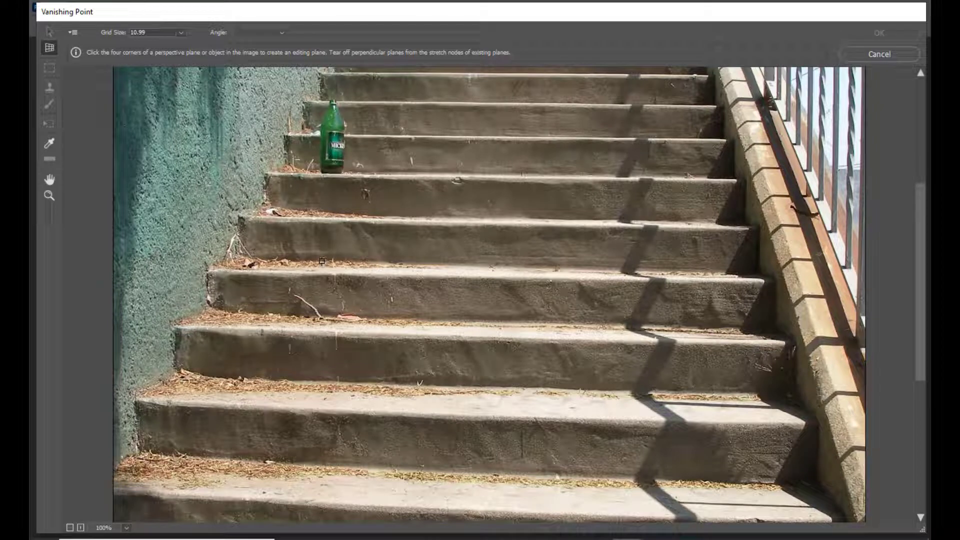
pyautogui.click(321, 261)
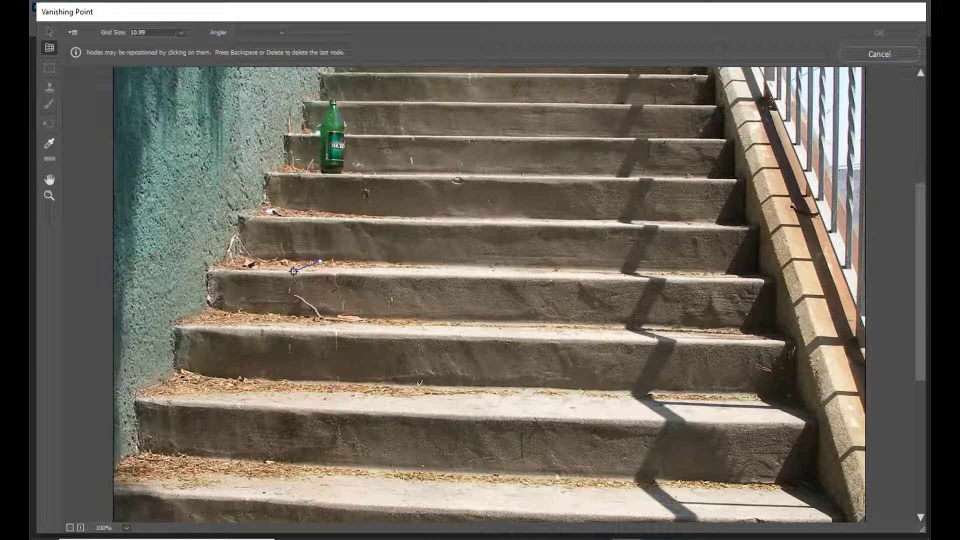
# Place the remaining three corners along the step's top edge to close a thin plane
pyautogui.click(293, 271)
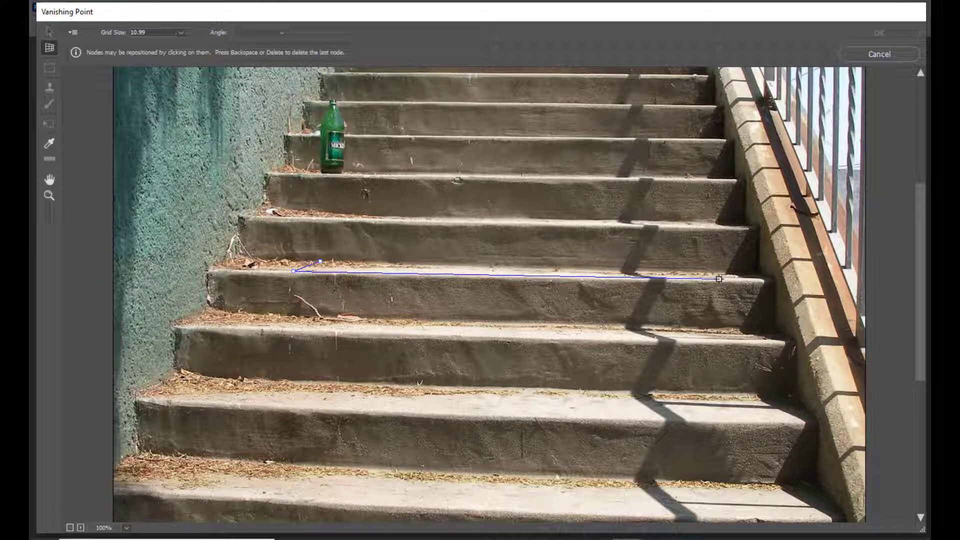
pyautogui.click(718, 279)
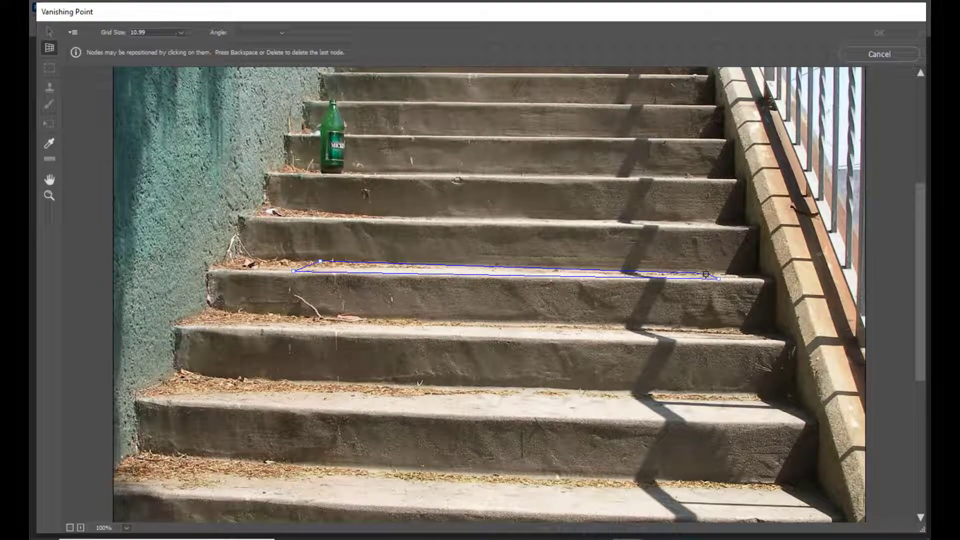
pyautogui.click(705, 274)
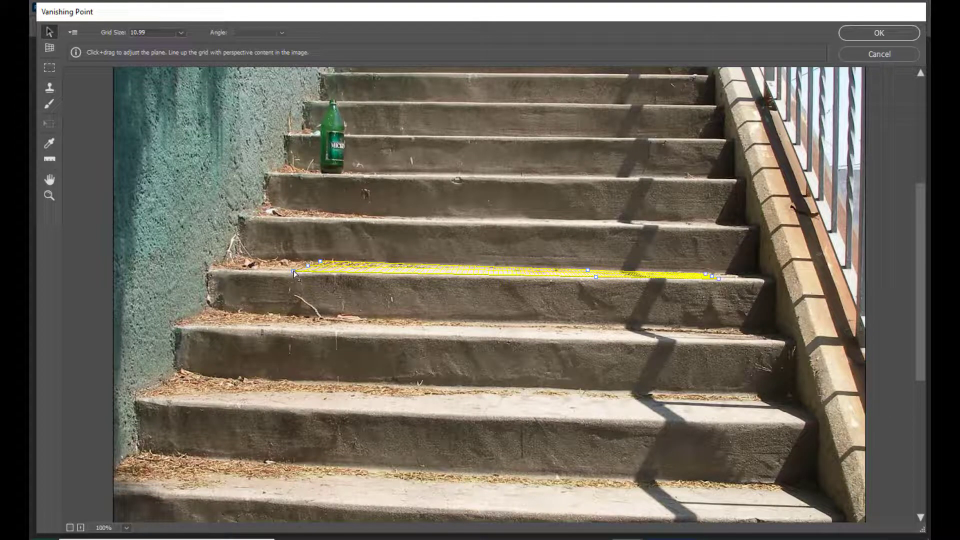
# Drag the plane's four corner nodes outward to span the full width of the step top
pyautogui.moveTo(293, 271); pyautogui.dragTo(298, 275)
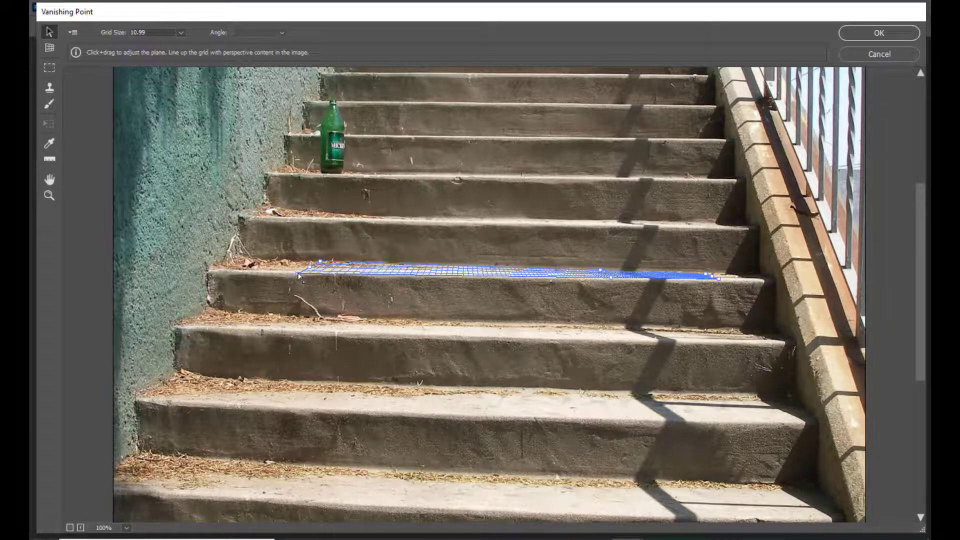
pyautogui.moveTo(720, 283); pyautogui.dragTo(716, 276)
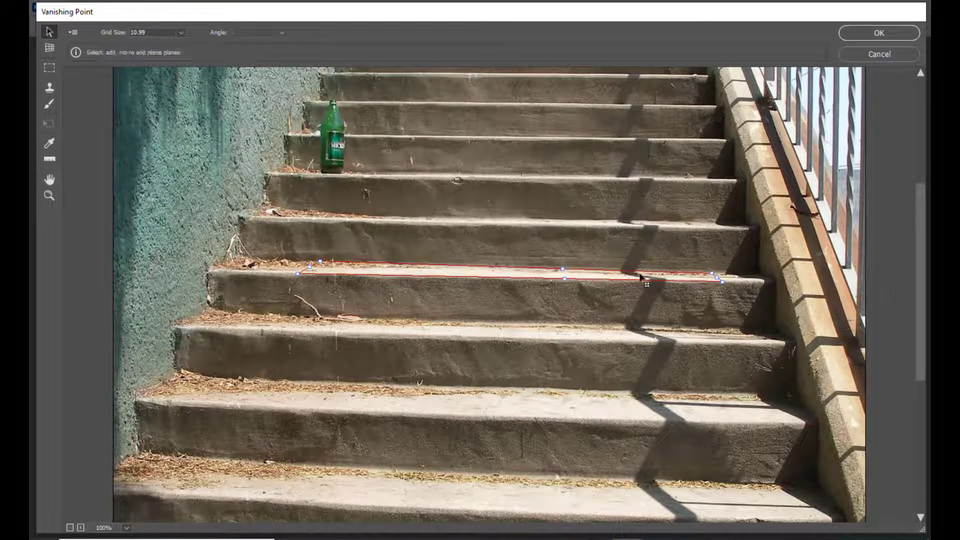
pyautogui.moveTo(298, 274); pyautogui.dragTo(266, 274)
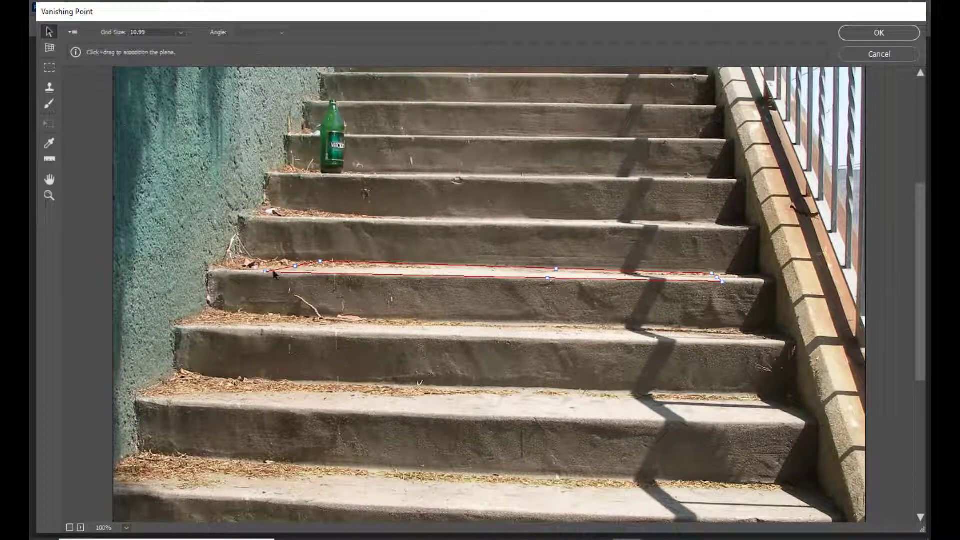
pyautogui.moveTo(723, 283)
pyautogui.mouseDown()
pyautogui.moveTo(732, 286)
pyautogui.moveTo(717, 273)
pyautogui.mouseUp()
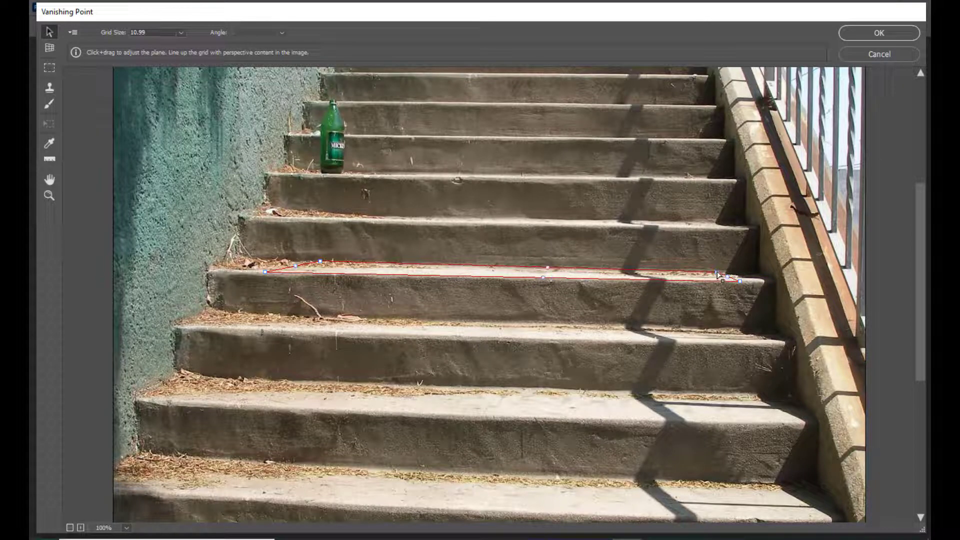
pyautogui.moveTo(321, 262); pyautogui.dragTo(321, 267)
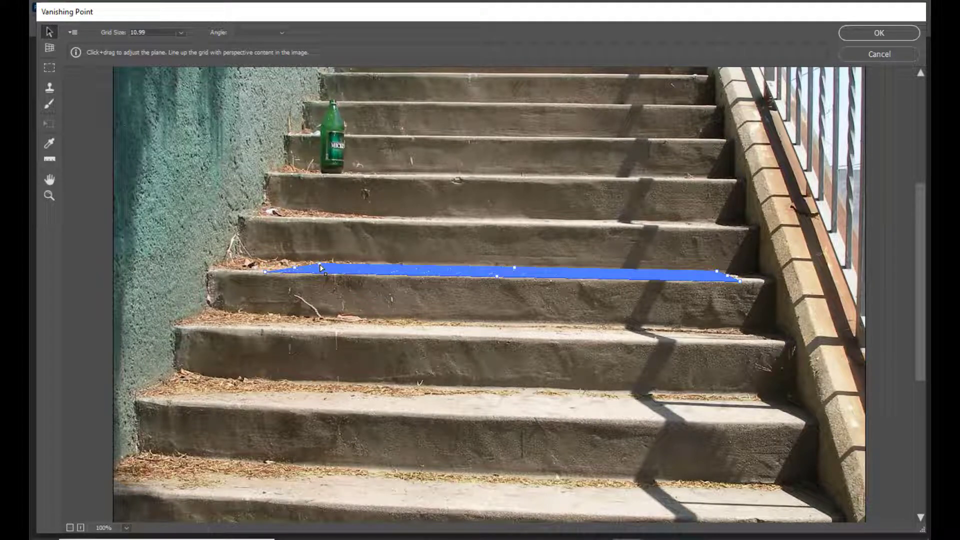
pyautogui.moveTo(321, 268); pyautogui.dragTo(311, 269)
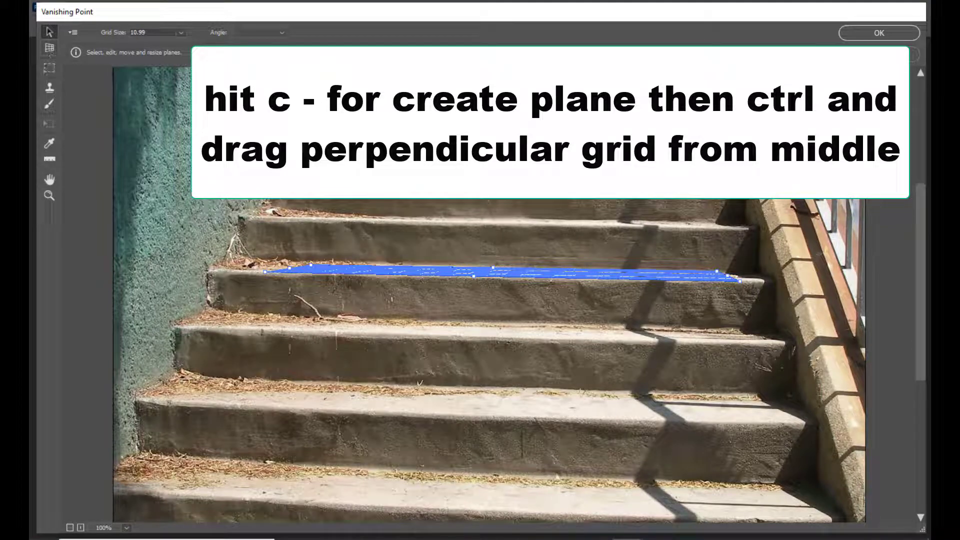
# Extend a perpendicular riser plane down the step face, then another onto the tread below
pyautogui.press('c')
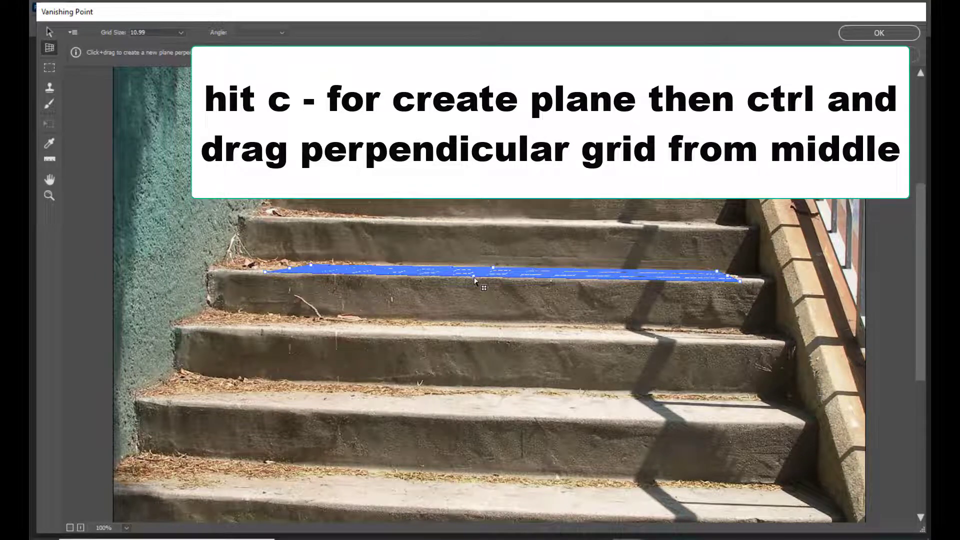
pyautogui.moveTo(474, 278); pyautogui.dragTo(475, 326)
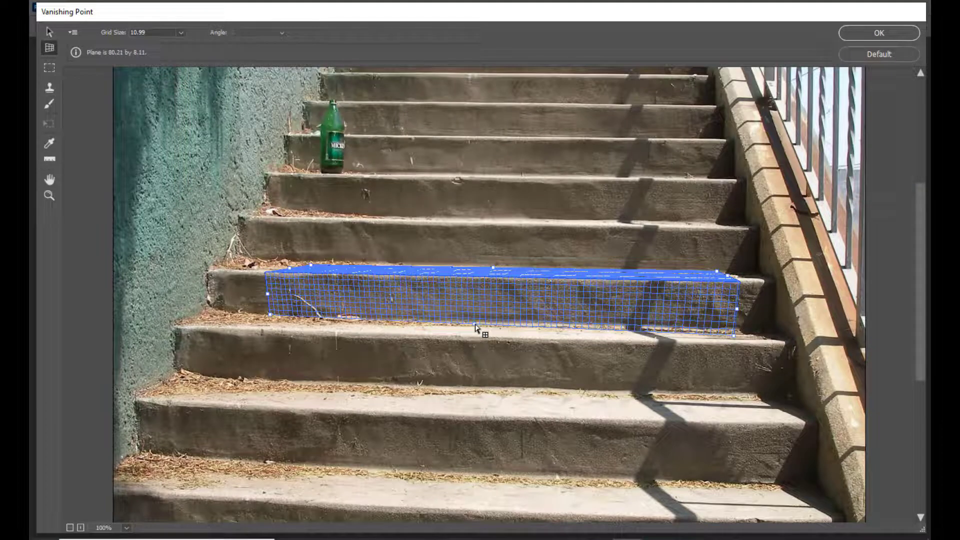
pyautogui.moveTo(475, 326); pyautogui.dragTo(475, 321)
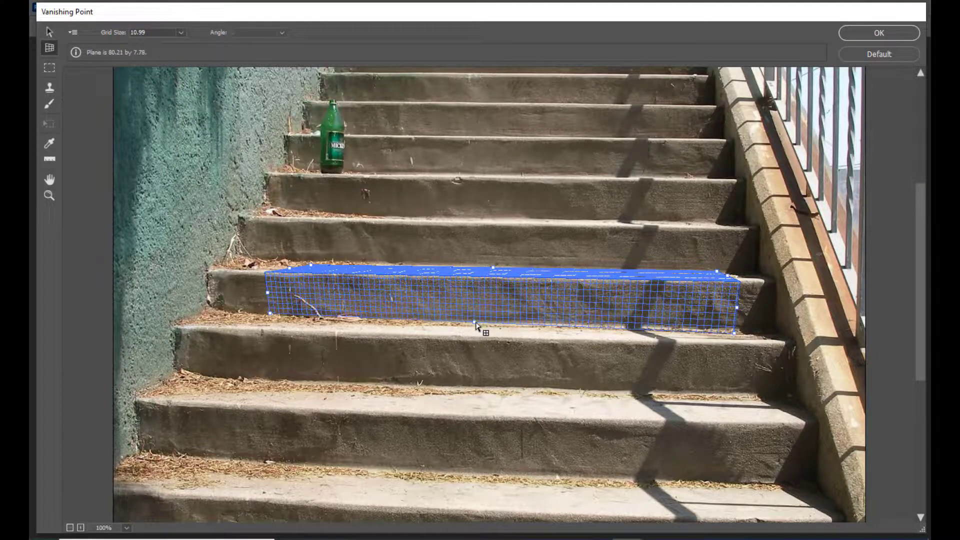
pyautogui.press('v')
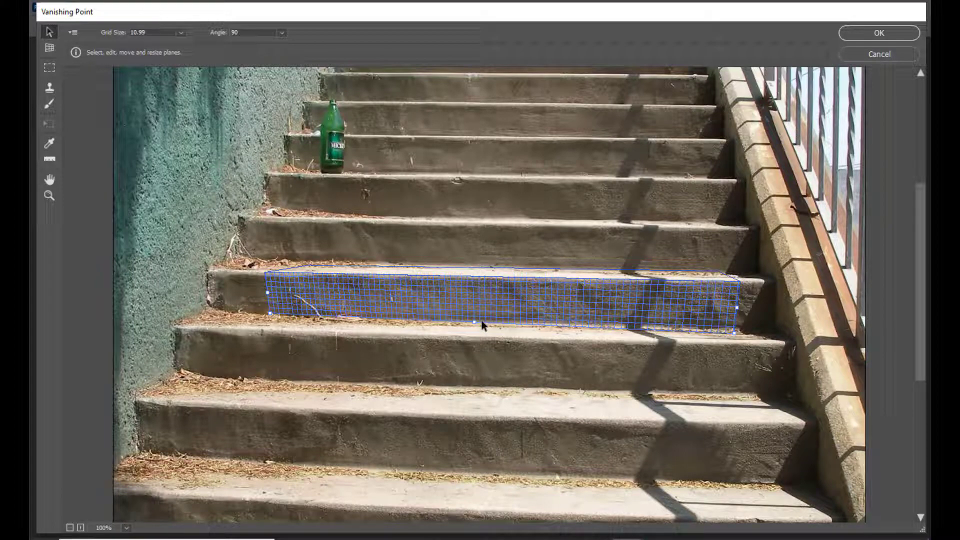
pyautogui.press('c')
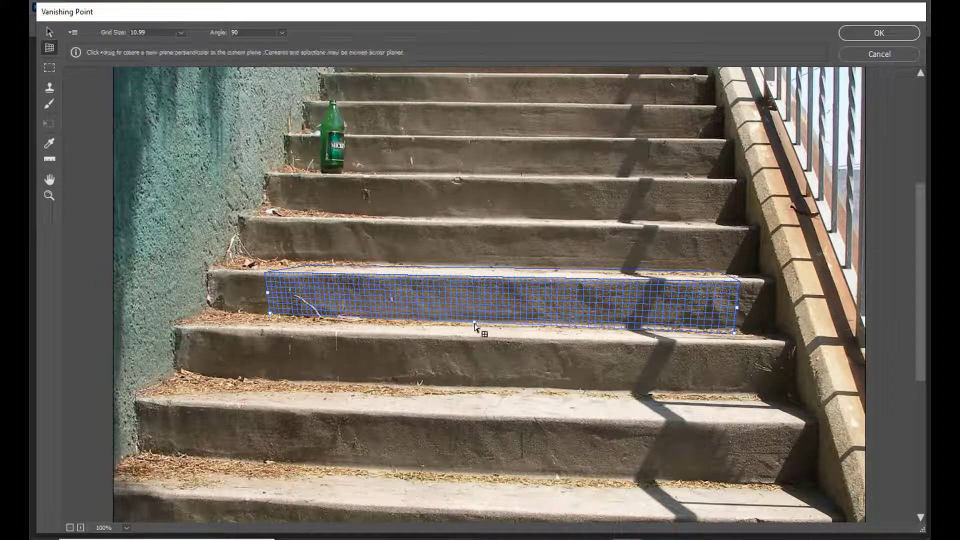
pyautogui.moveTo(474, 325); pyautogui.dragTo(464, 343)
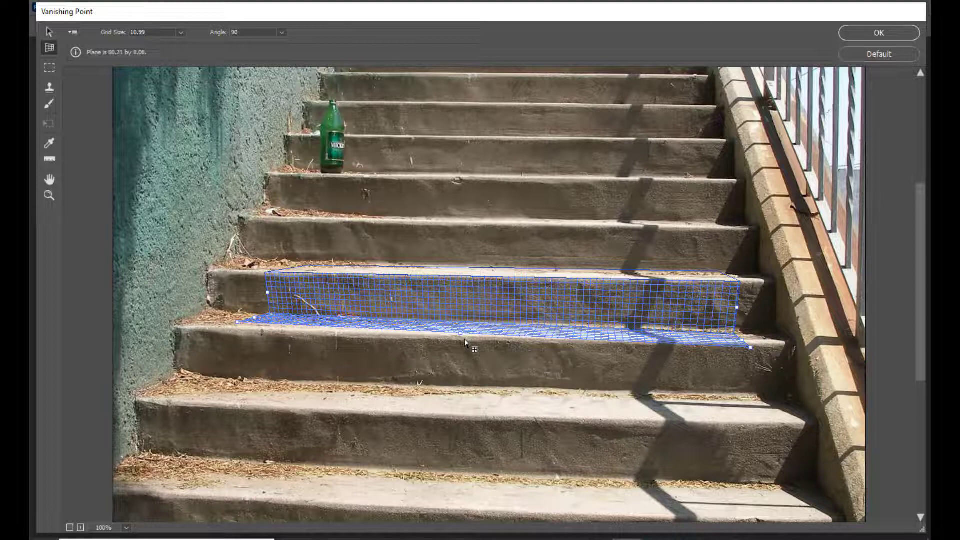
# Add connected planes down the next riser and onto the lower step's tread
pyautogui.press('v')
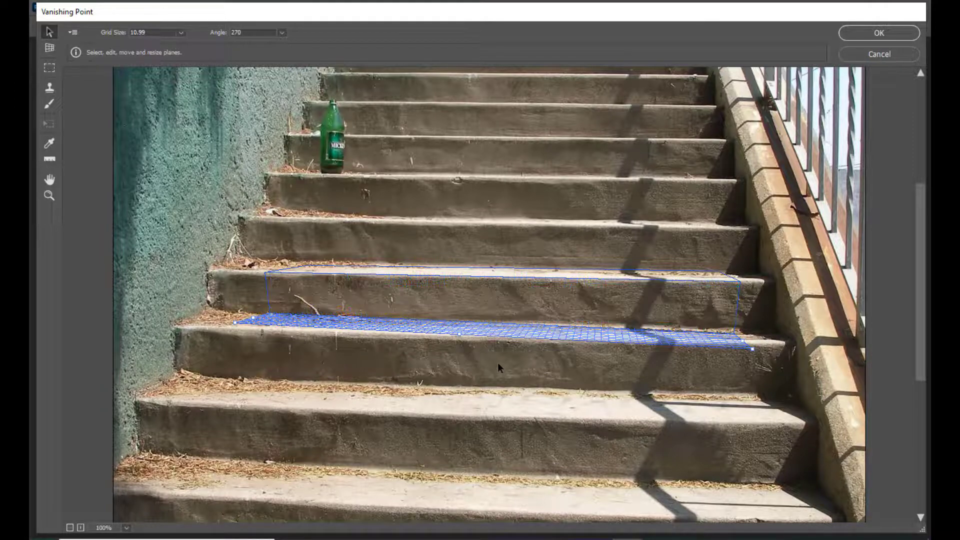
pyautogui.press('c')
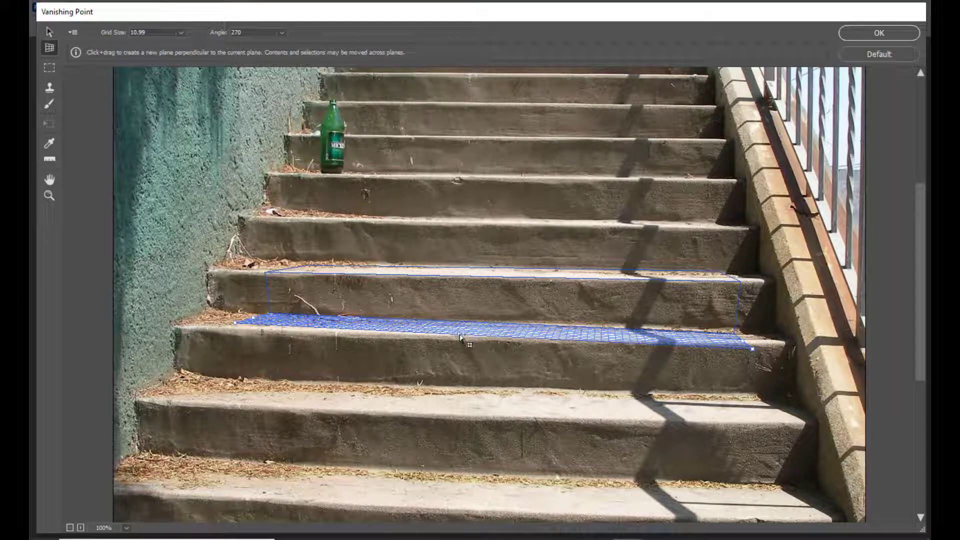
pyautogui.moveTo(460, 337); pyautogui.dragTo(462, 392)
pyautogui.press('v')
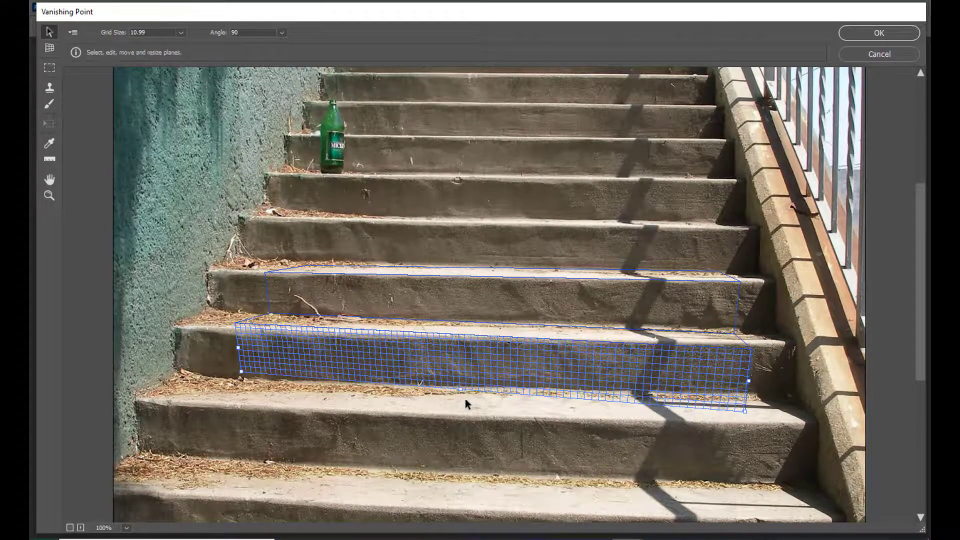
pyautogui.press('c')
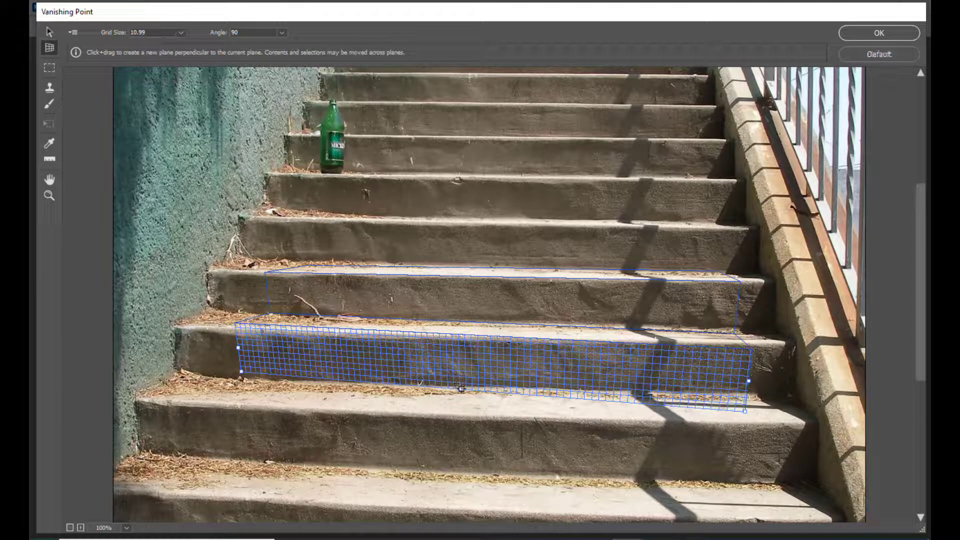
pyautogui.moveTo(461, 395); pyautogui.dragTo(443, 430)
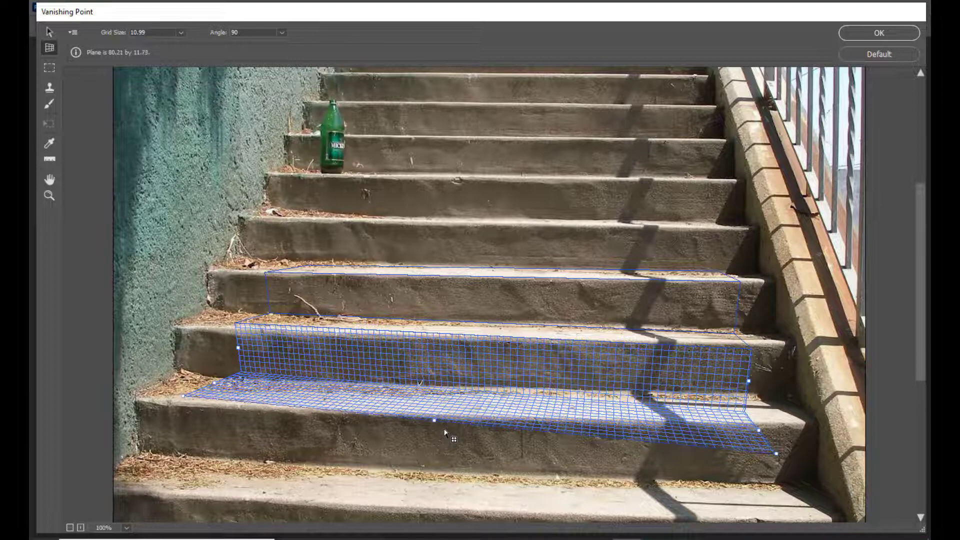
# Tilt the lower tread plane to an angle of about 280 and accept the perspective grid
pyautogui.press('v')
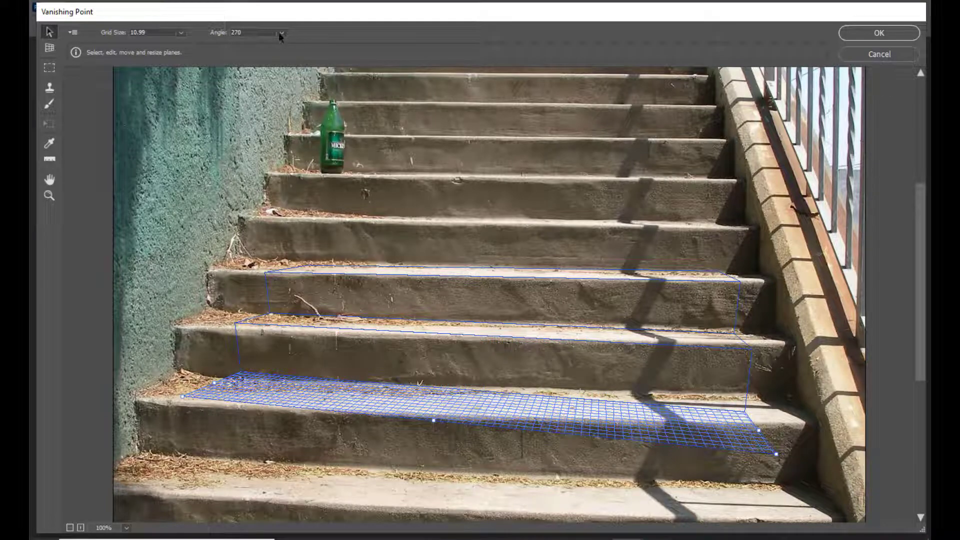
pyautogui.moveTo(268, 50); pyautogui.dragTo(267, 54)
pyautogui.click(434, 420)
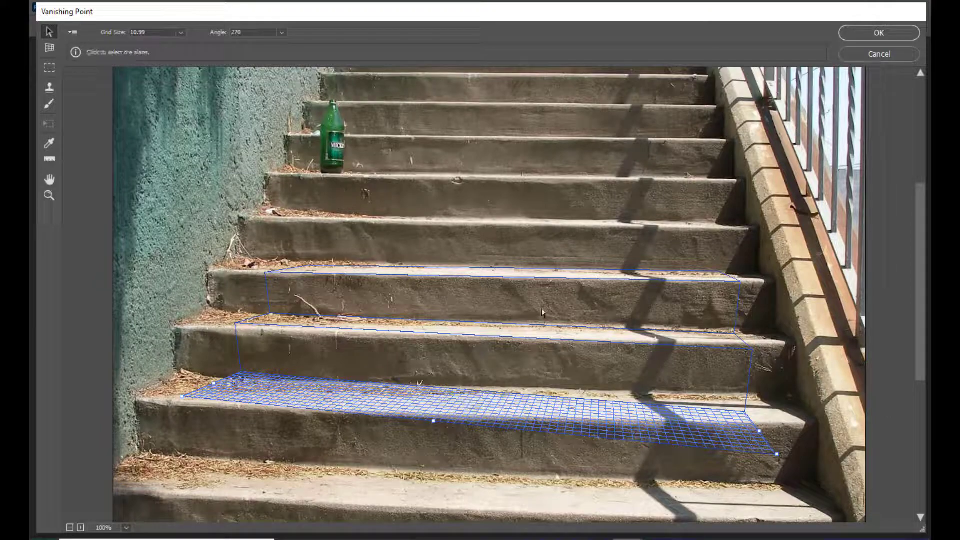
pyautogui.click(878, 33)
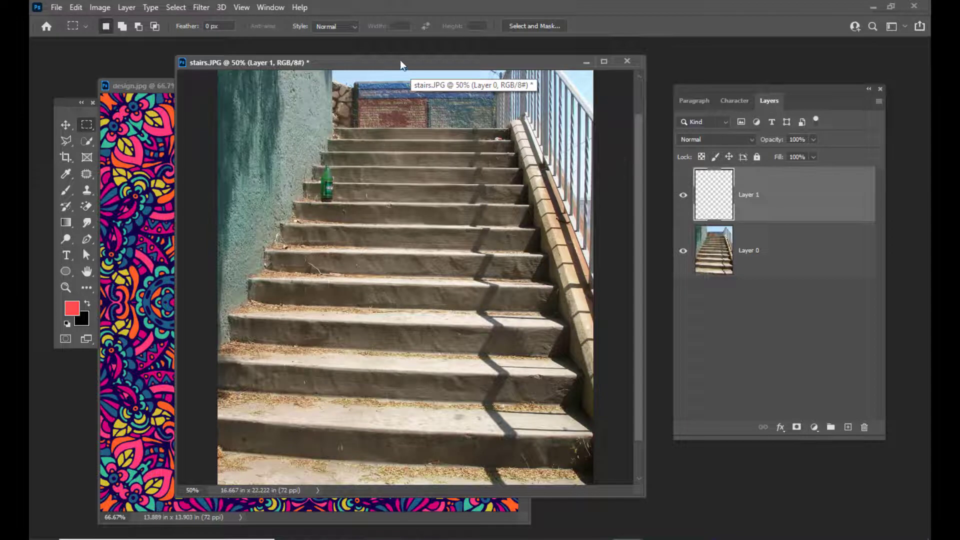
# Select all of design.jpg for copying, then return to the stairs document
pyautogui.moveTo(399, 60); pyautogui.dragTo(411, 59)
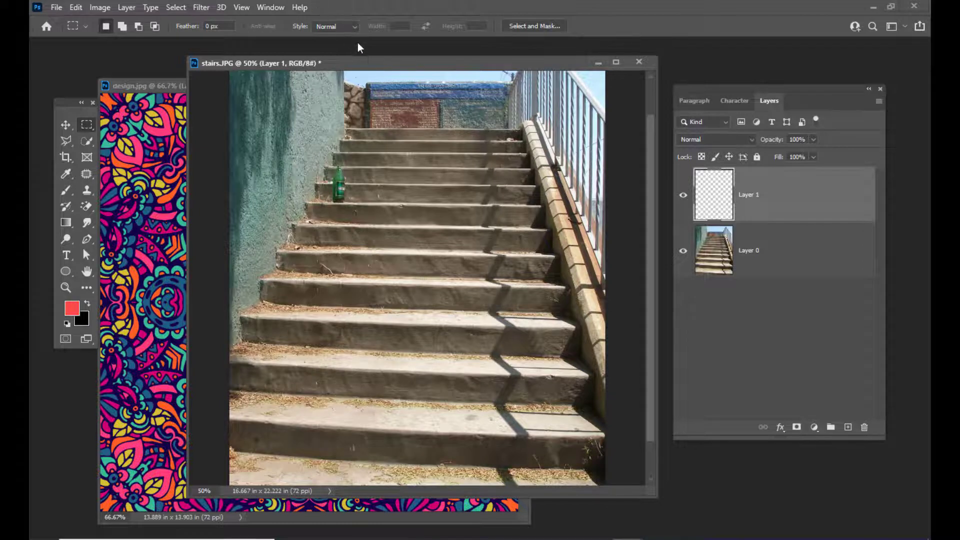
pyautogui.moveTo(369, 55); pyautogui.dragTo(370, 62)
pyautogui.click(167, 86)
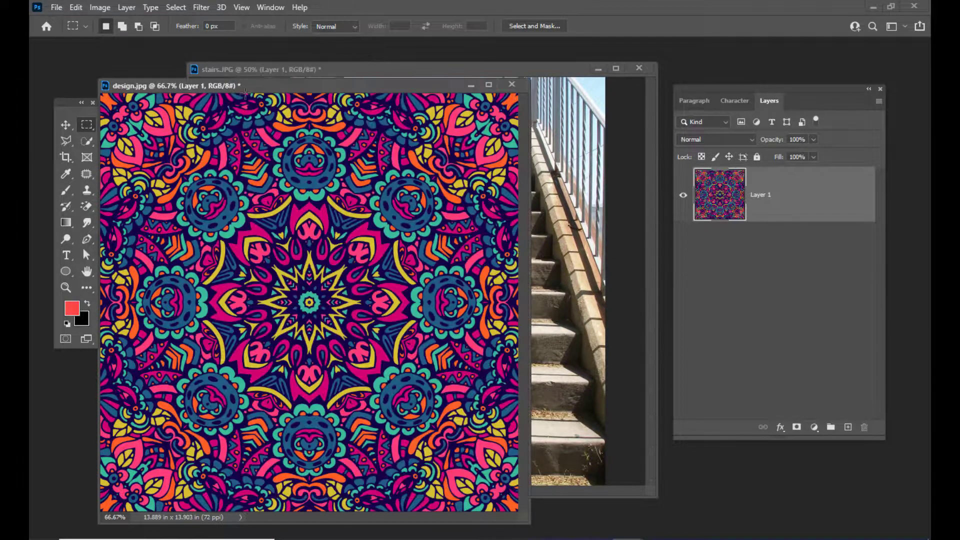
pyautogui.moveTo(256, 89); pyautogui.dragTo(286, 90)
pyautogui.hotkey('ctrl', 'a')
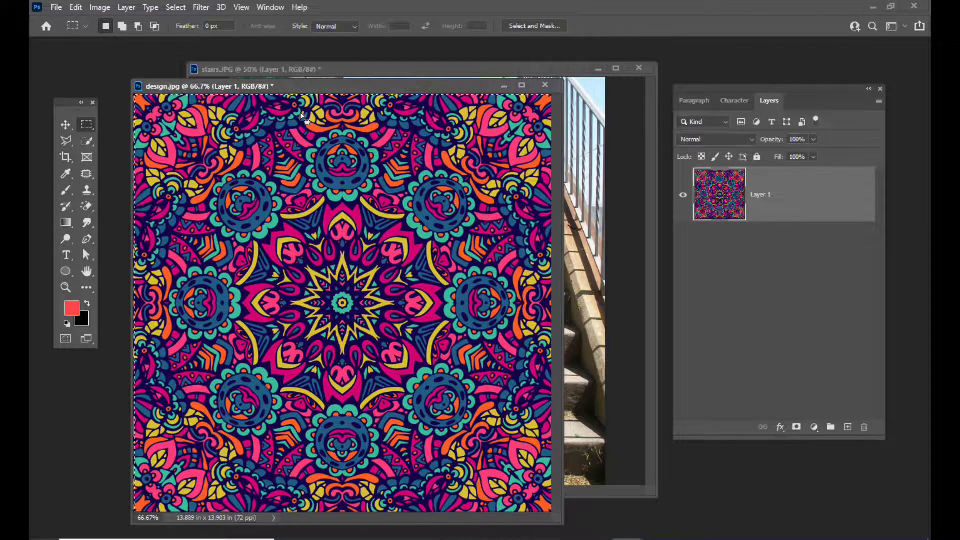
pyautogui.click(344, 66)
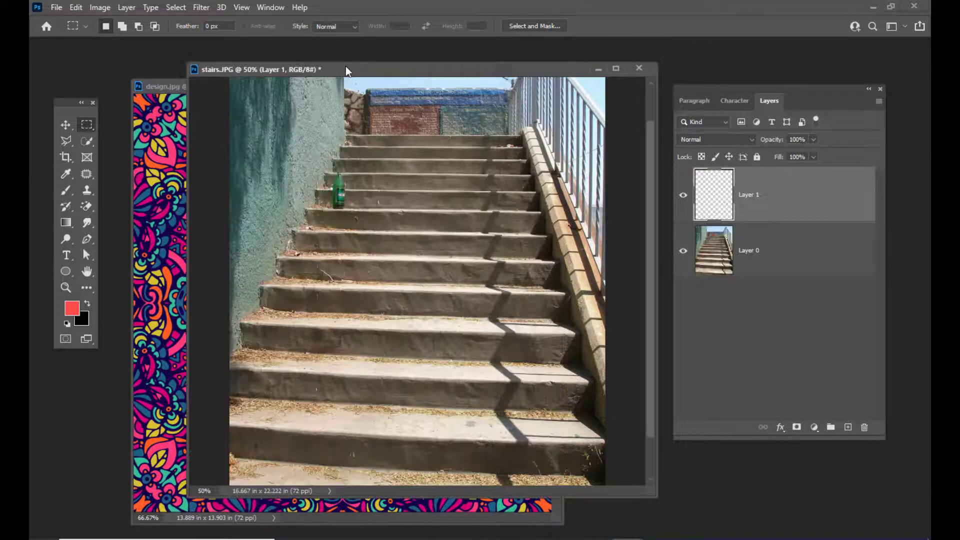
pyautogui.moveTo(345, 66)
pyautogui.mouseDown()
pyautogui.moveTo(363, 75)
pyautogui.moveTo(354, 78)
pyautogui.mouseUp()
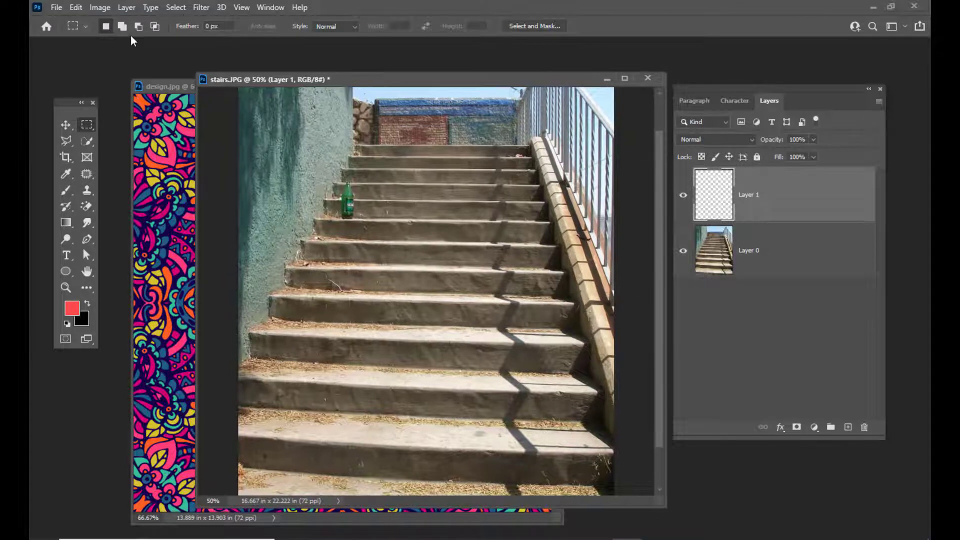
pyautogui.click(200, 7)
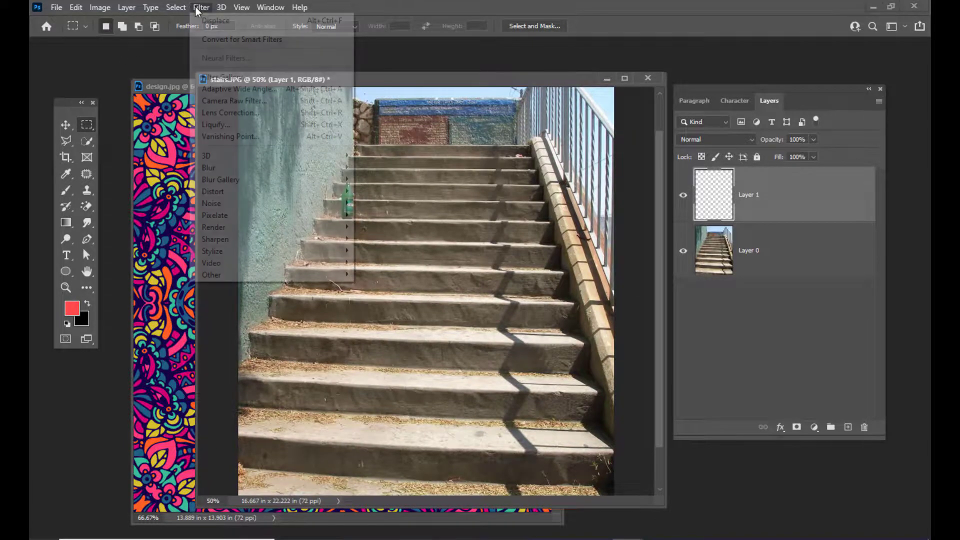
# Open Vanishing Point on the stairs, zoom in, and paste the copied mandala
pyautogui.click(247, 136)
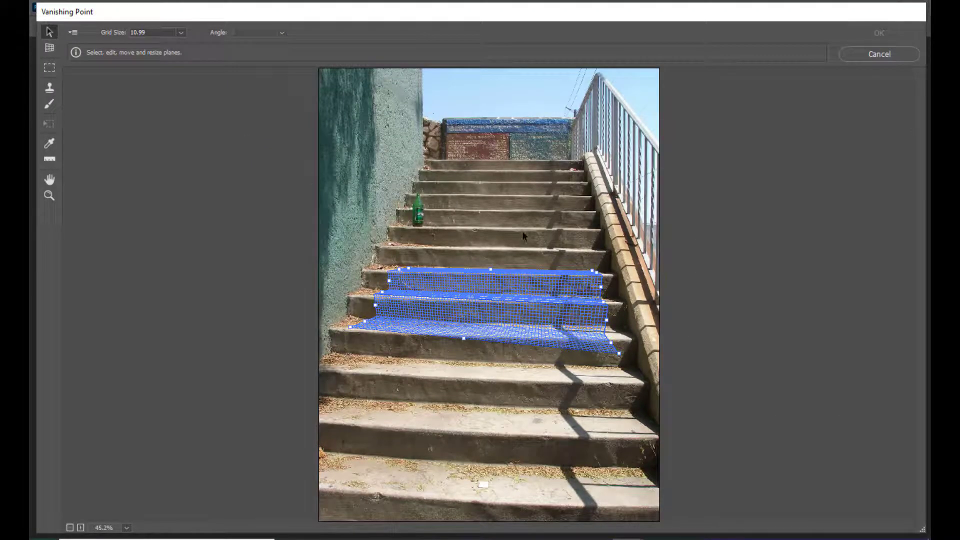
pyautogui.hotkey('ctrl', '+')
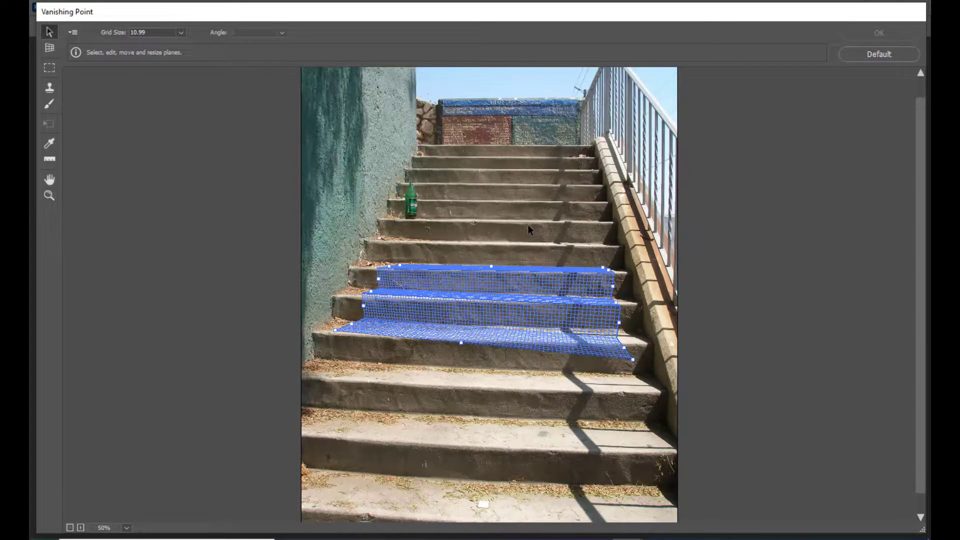
pyautogui.hotkey('ctrl', '+')
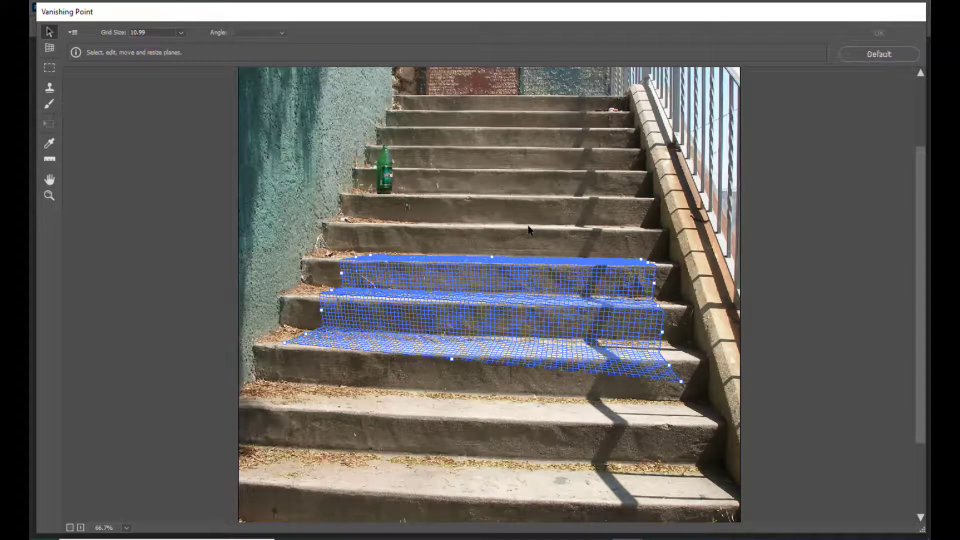
pyautogui.hotkey('ctrl', 'v')
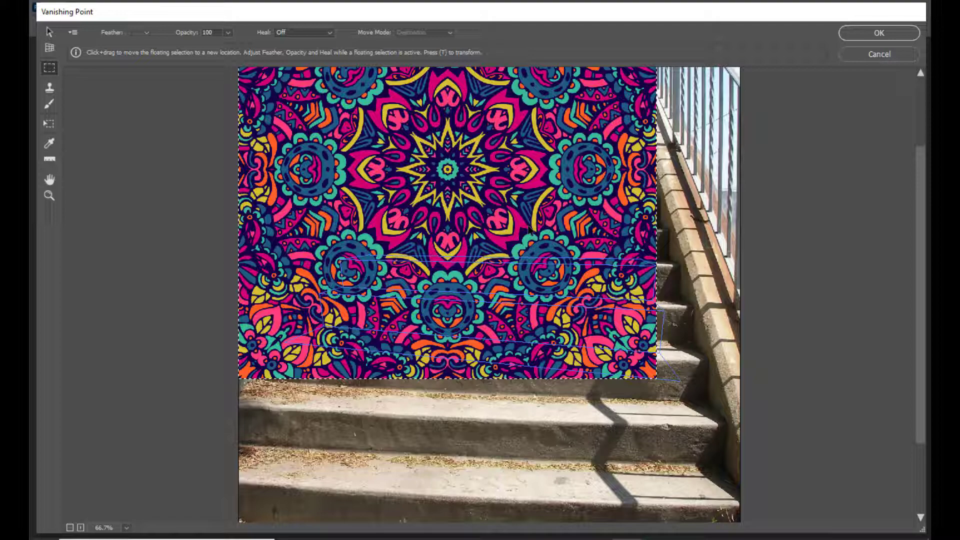
# Scale the pasted mandala into a wide, short strip and move it down onto the steps
pyautogui.press('t')
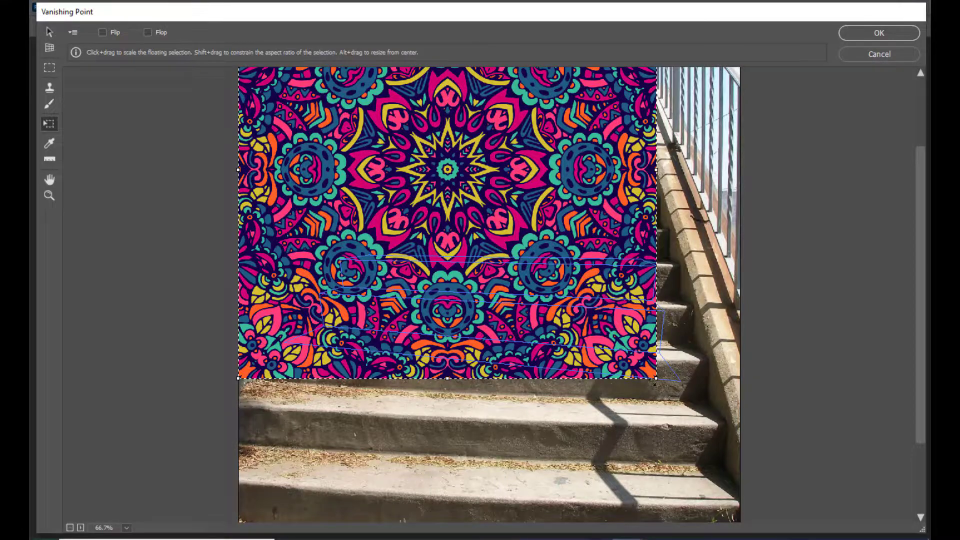
pyautogui.moveTo(656, 378)
pyautogui.mouseDown()
pyautogui.moveTo(355, 93)
pyautogui.moveTo(406, 209)
pyautogui.mouseUp()
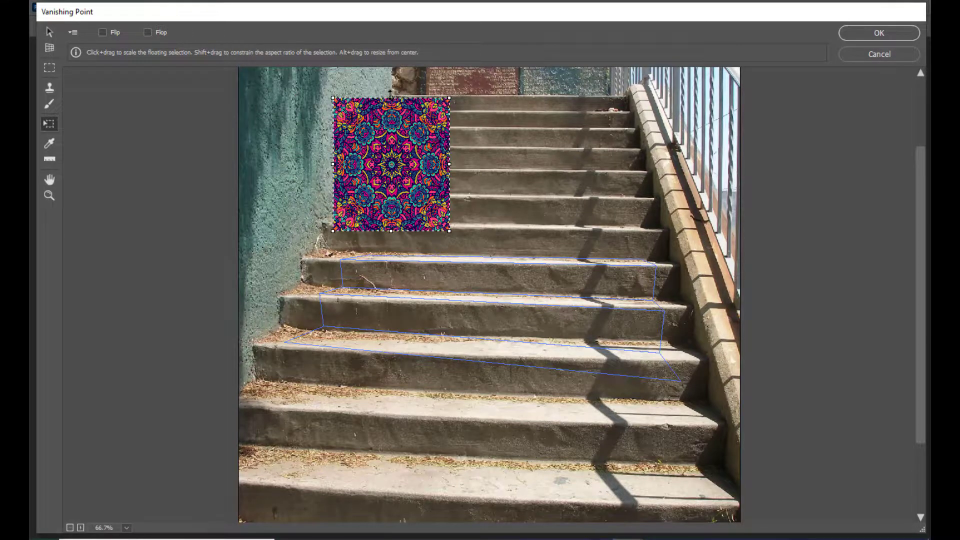
pyautogui.moveTo(390, 94); pyautogui.dragTo(385, 184)
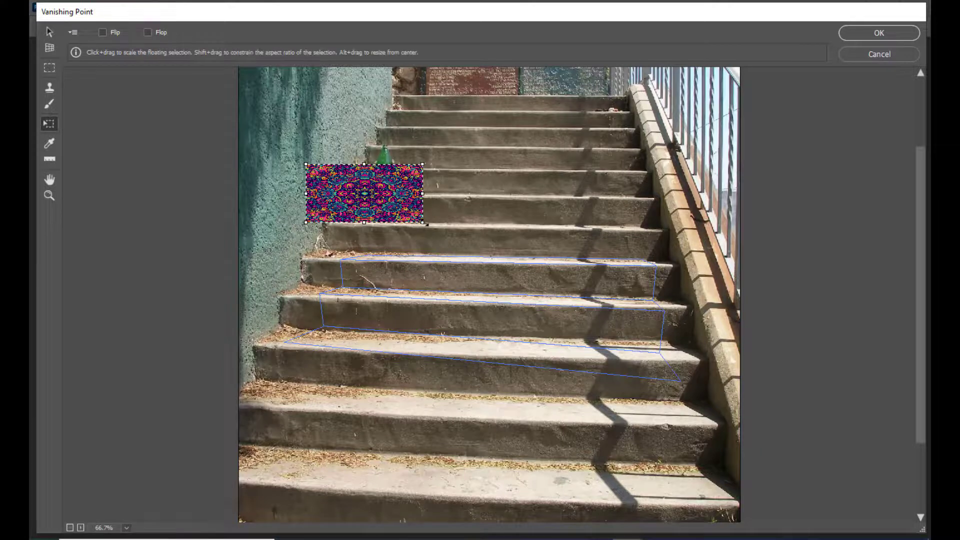
pyautogui.moveTo(426, 224); pyautogui.dragTo(379, 204)
pyautogui.moveTo(319, 216)
pyautogui.mouseDown()
pyautogui.moveTo(435, 208)
pyautogui.moveTo(379, 206)
pyautogui.mouseUp()
pyautogui.moveTo(534, 206); pyautogui.dragTo(632, 205)
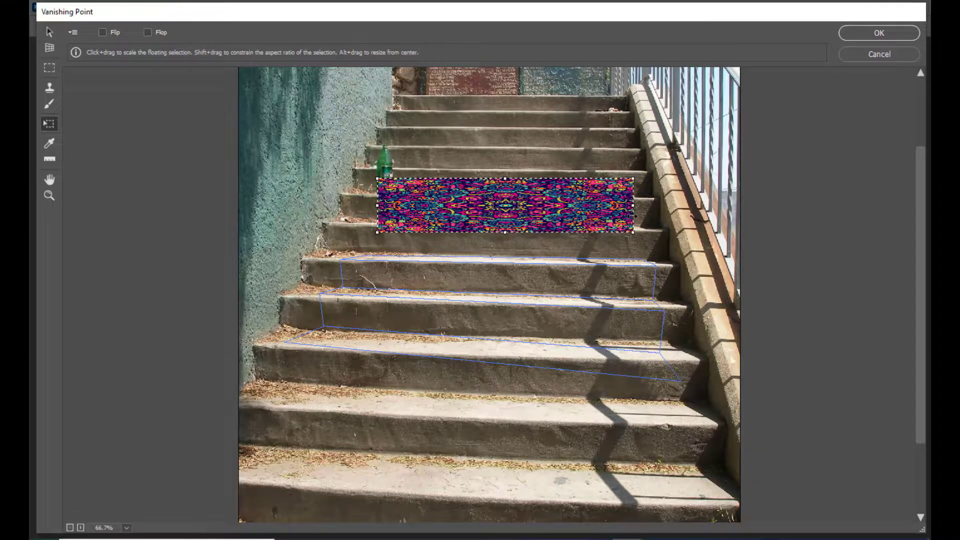
pyautogui.moveTo(504, 232); pyautogui.dragTo(505, 242)
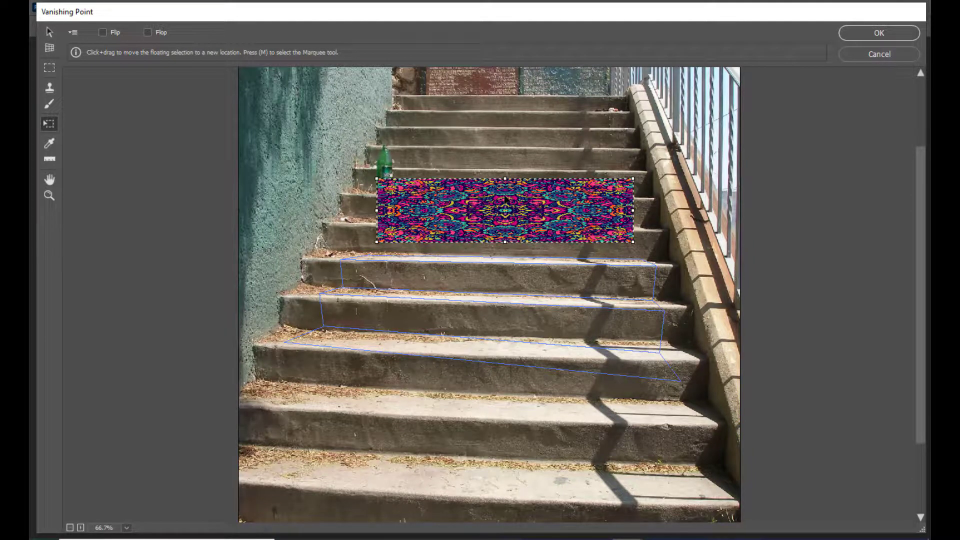
pyautogui.moveTo(508, 218); pyautogui.dragTo(508, 272)
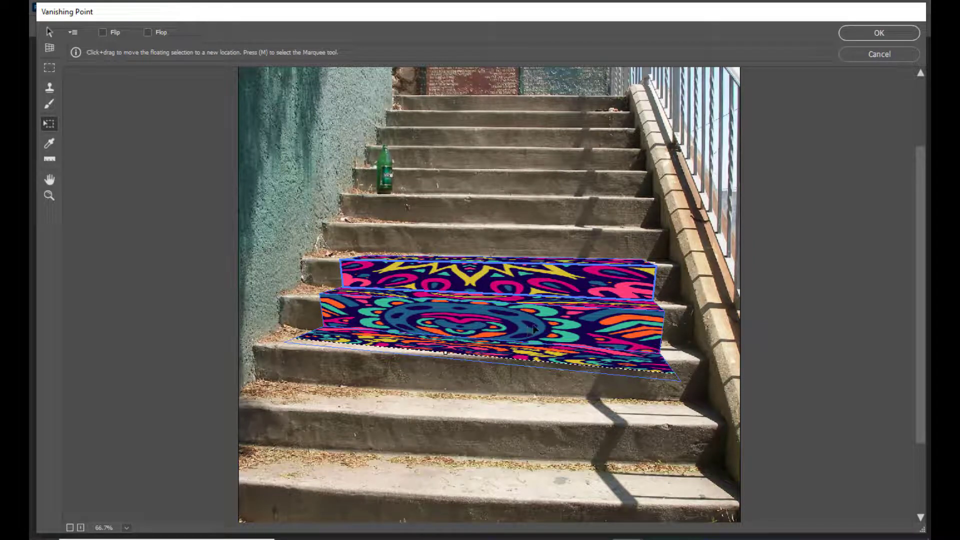
# Drag the mandala pattern and Alt-dragged copies onto the lower step planes, then apply to Layer 1
pyautogui.moveTo(534, 327); pyautogui.dragTo(542, 261)
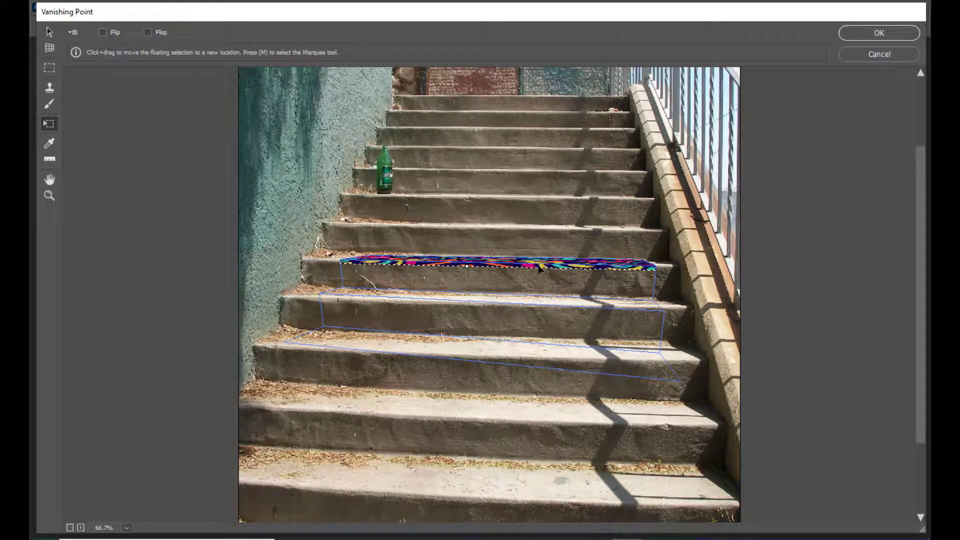
pyautogui.press('alt')
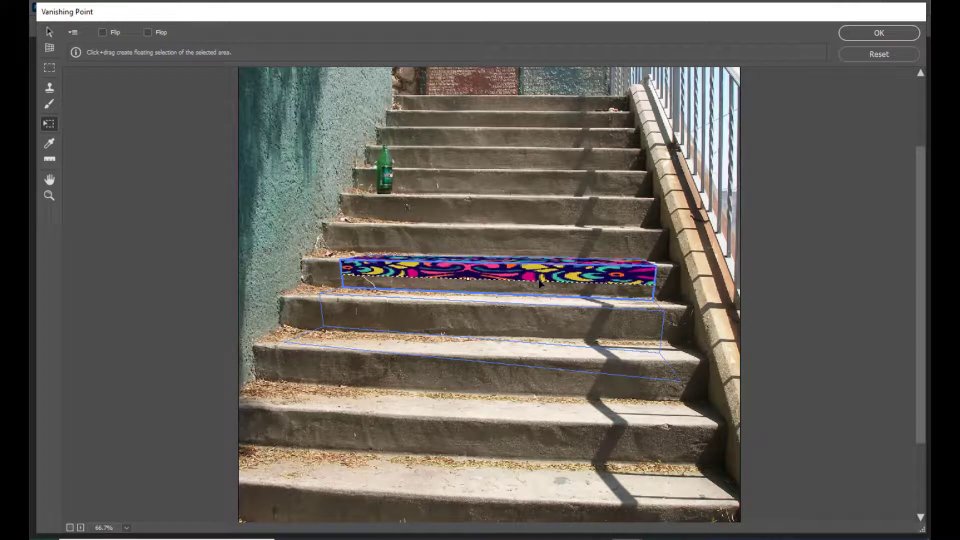
pyautogui.moveTo(540, 283); pyautogui.dragTo(545, 303)
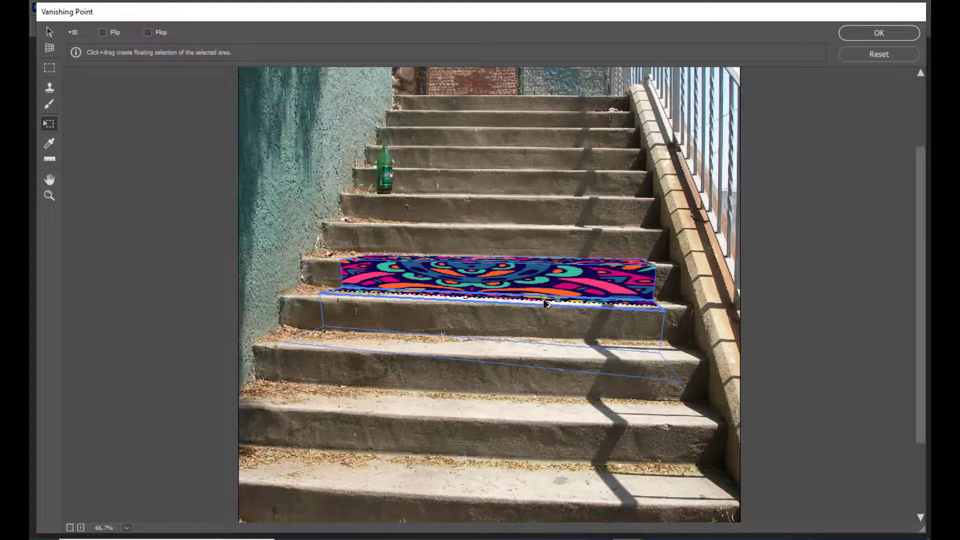
pyautogui.moveTo(545, 303); pyautogui.dragTo(553, 356)
pyautogui.press('alt')
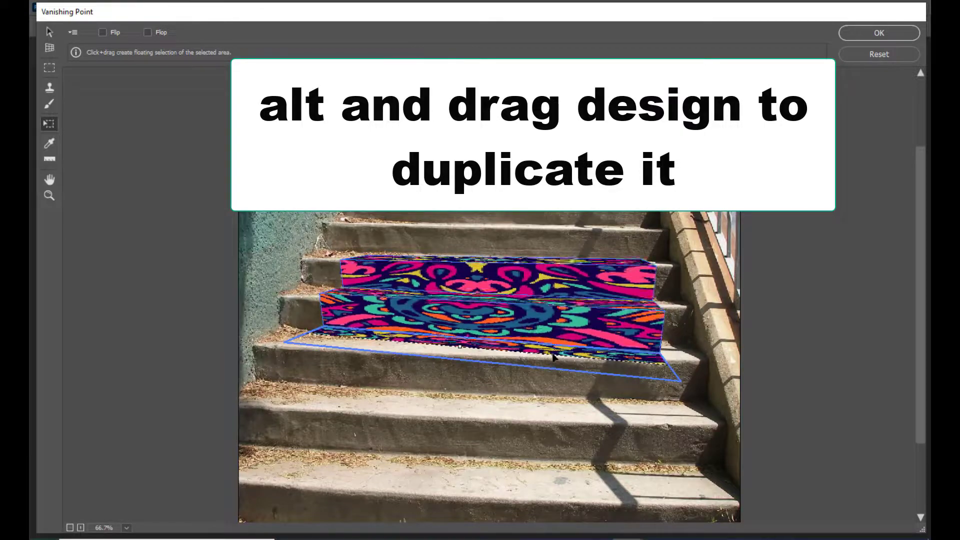
pyautogui.moveTo(553, 356)
pyautogui.mouseDown()
pyautogui.moveTo(554, 369)
pyautogui.moveTo(618, 340)
pyautogui.mouseUp()
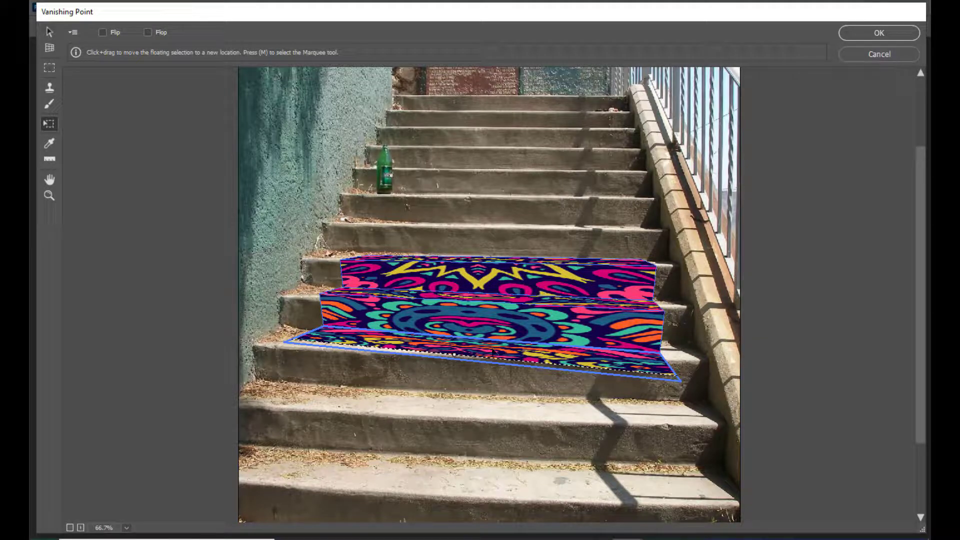
pyautogui.moveTo(494, 351); pyautogui.dragTo(491, 353)
pyautogui.click(886, 37)
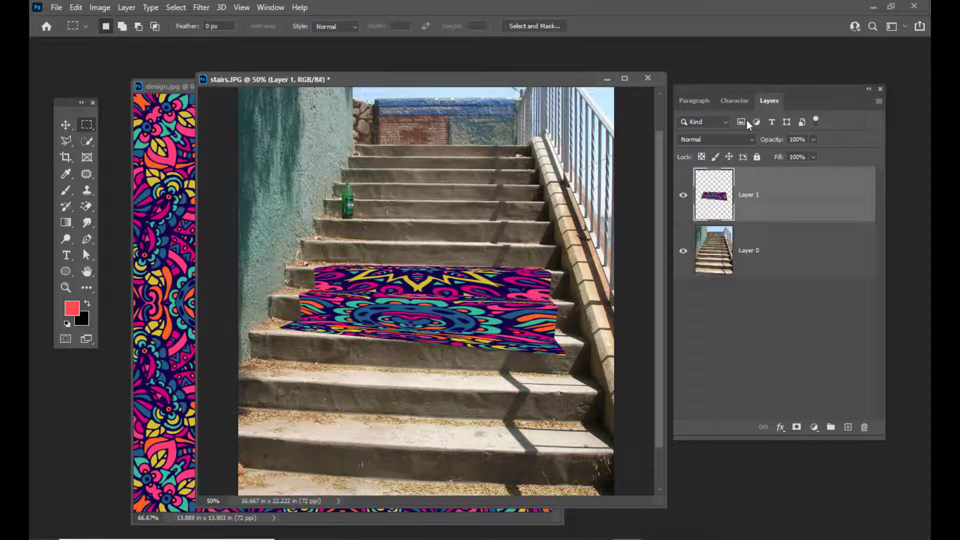
# Change Layer 1's blend mode from Normal to Multiply in the Layers panel
pyautogui.moveTo(701, 88); pyautogui.dragTo(700, 89)
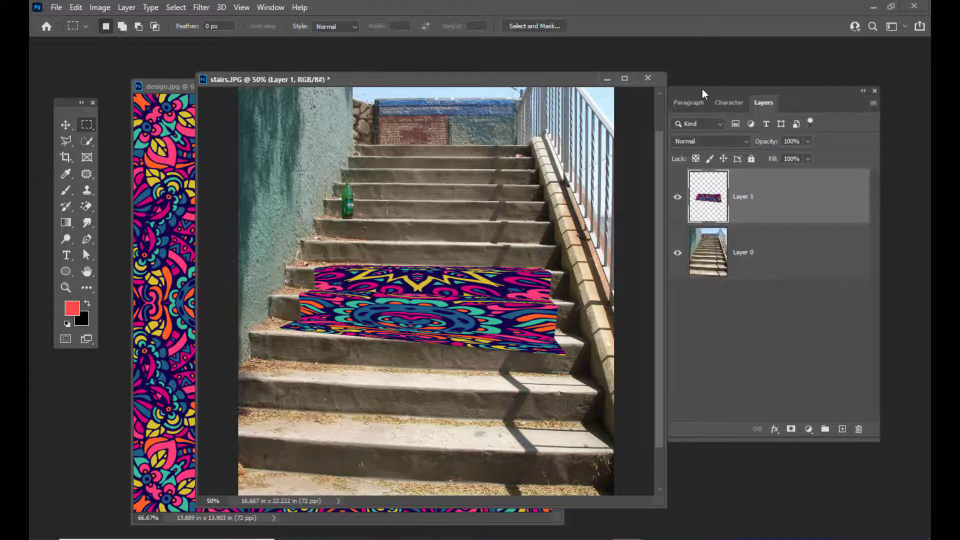
pyautogui.click(712, 142)
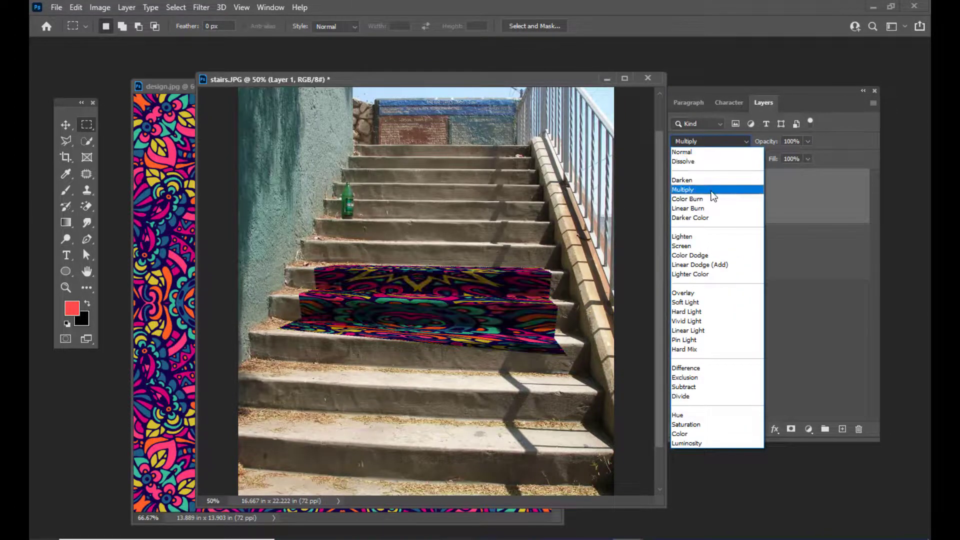
pyautogui.click(712, 192)
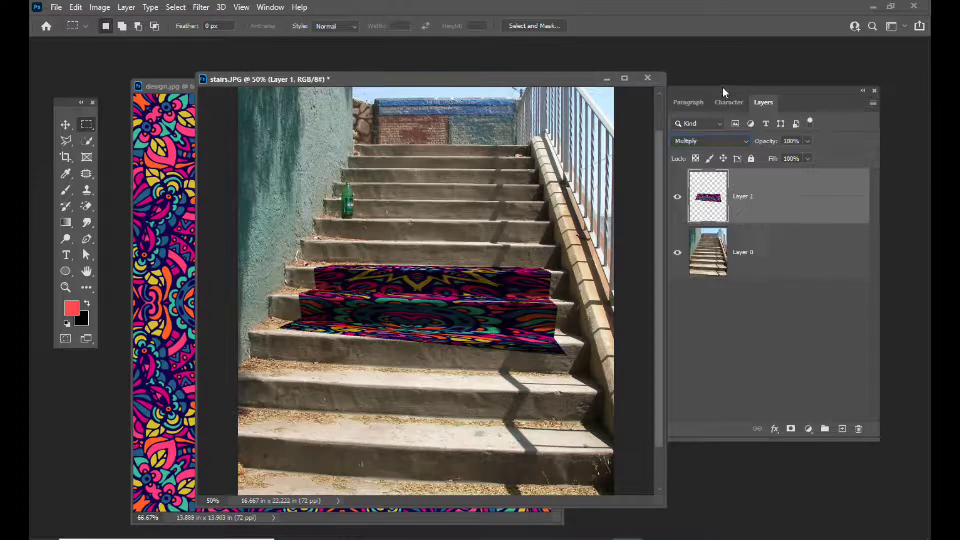
pyautogui.moveTo(723, 89); pyautogui.dragTo(731, 88)
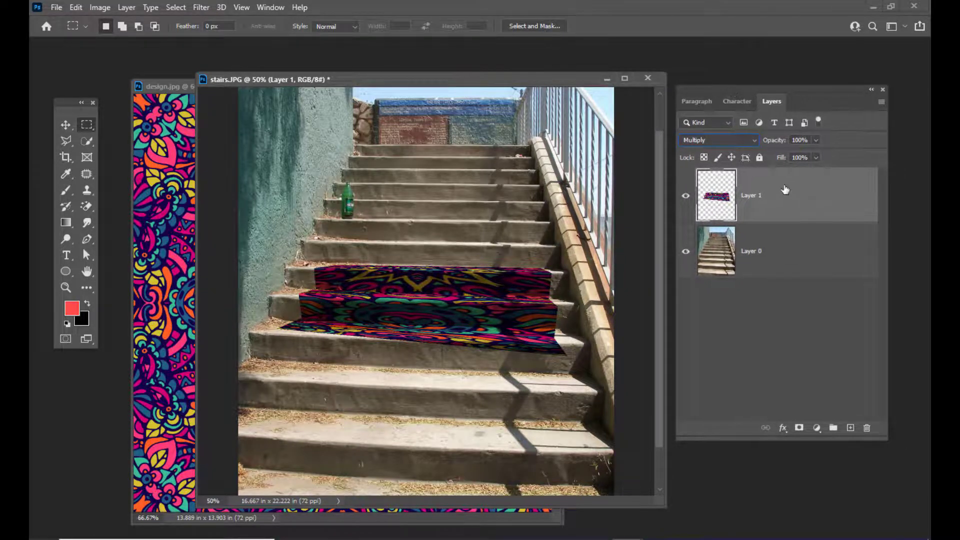
pyautogui.moveTo(734, 89); pyautogui.dragTo(743, 86)
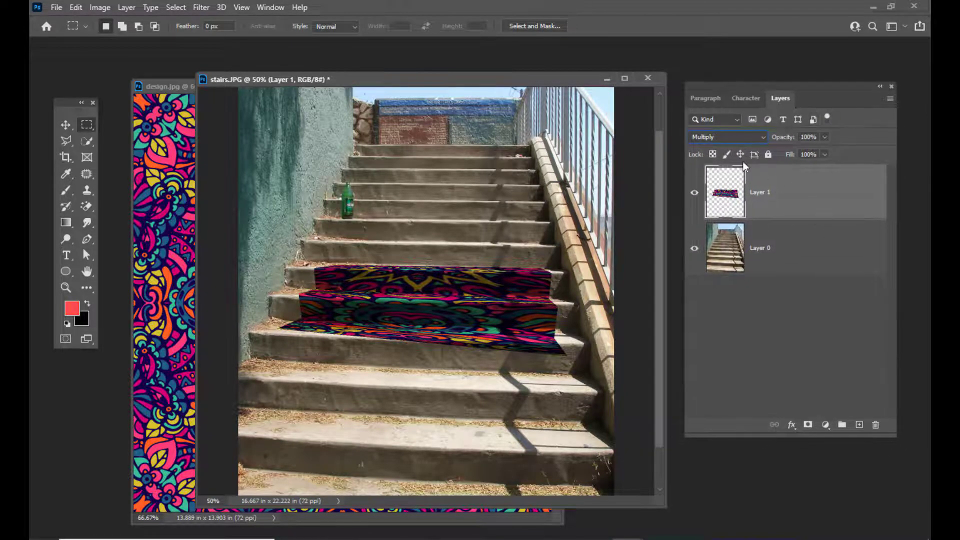
# In Layer 1's Blending Options, drag the This Layer Blend If sliders to drop out dark tones
pyautogui.doubleClick(803, 198)
pyautogui.moveTo(542, 57); pyautogui.dragTo(619, 49)
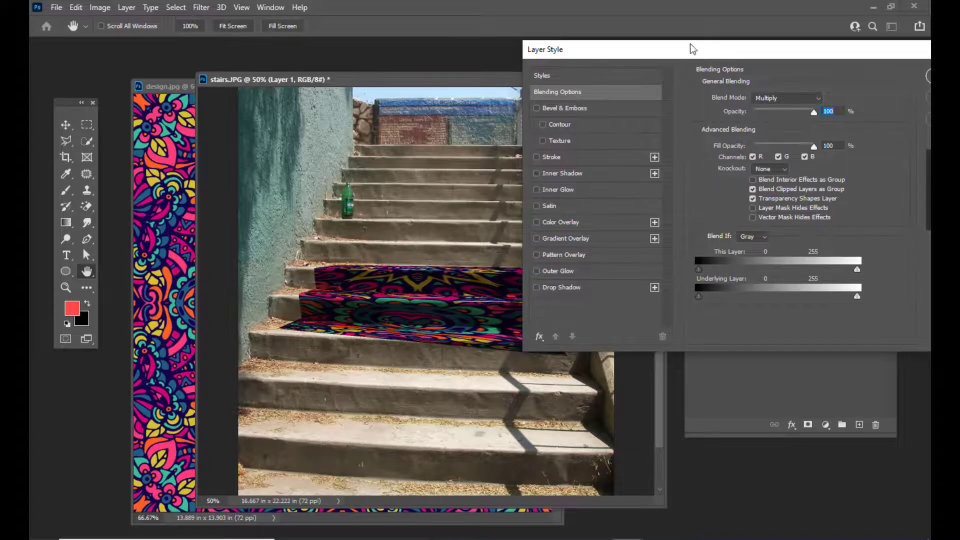
pyautogui.moveTo(690, 47); pyautogui.dragTo(648, 32)
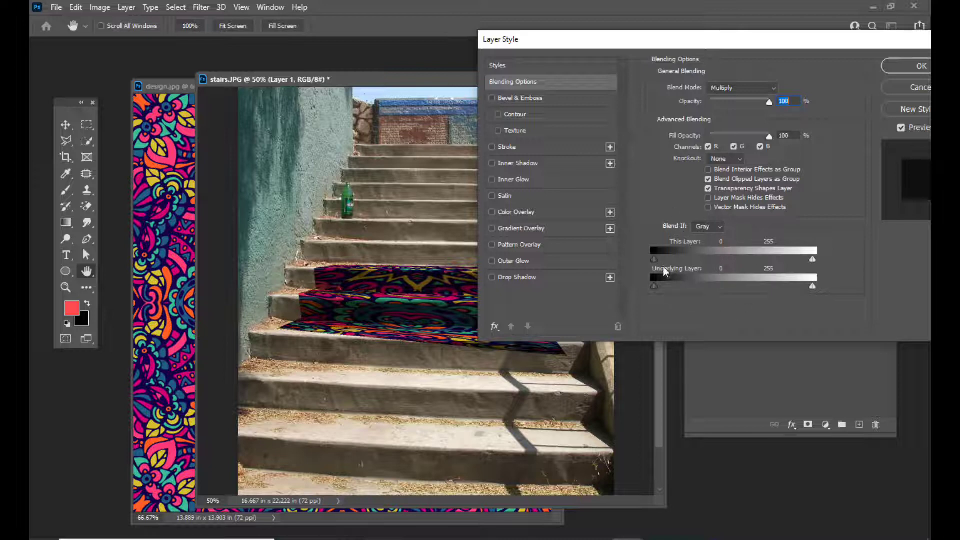
pyautogui.moveTo(610, 35); pyautogui.dragTo(658, 35)
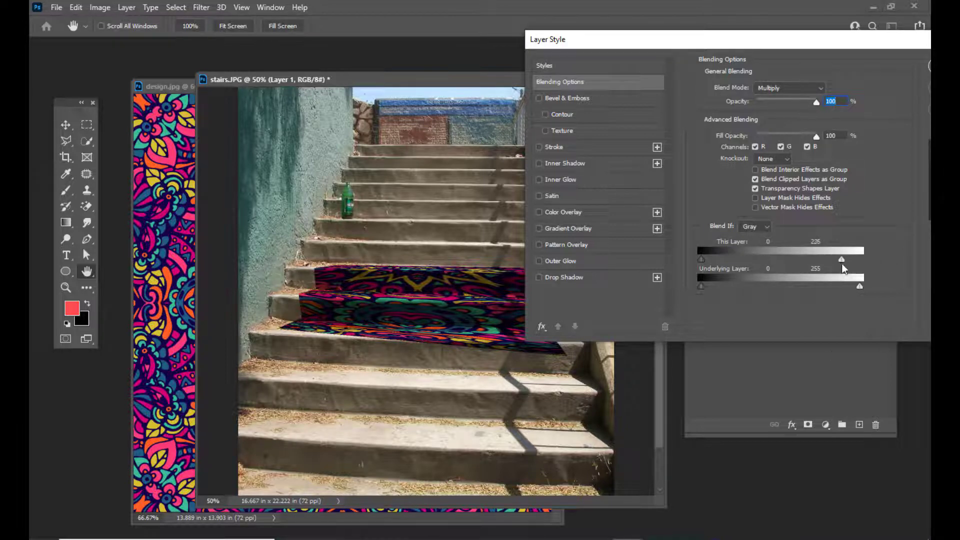
pyautogui.moveTo(843, 266); pyautogui.dragTo(733, 277)
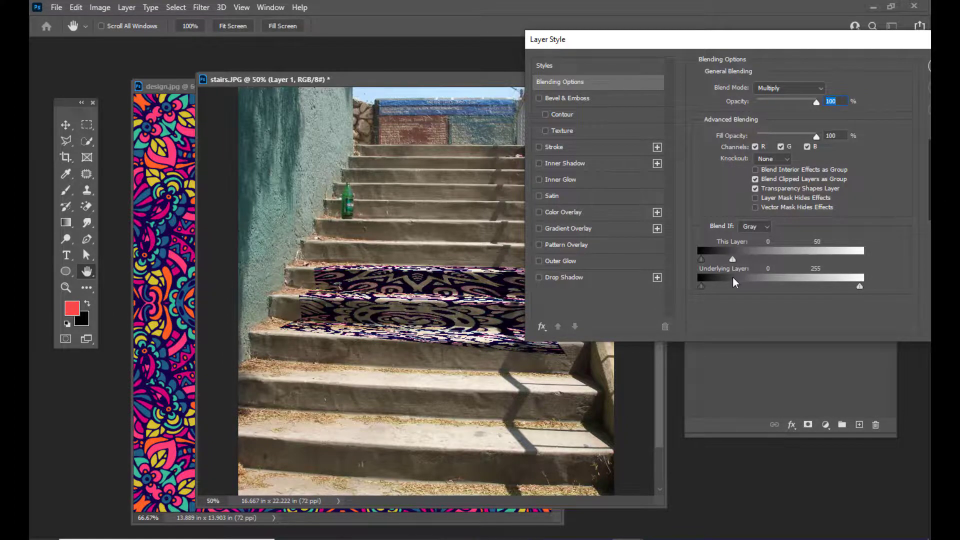
pyautogui.moveTo(749, 277); pyautogui.dragTo(862, 274)
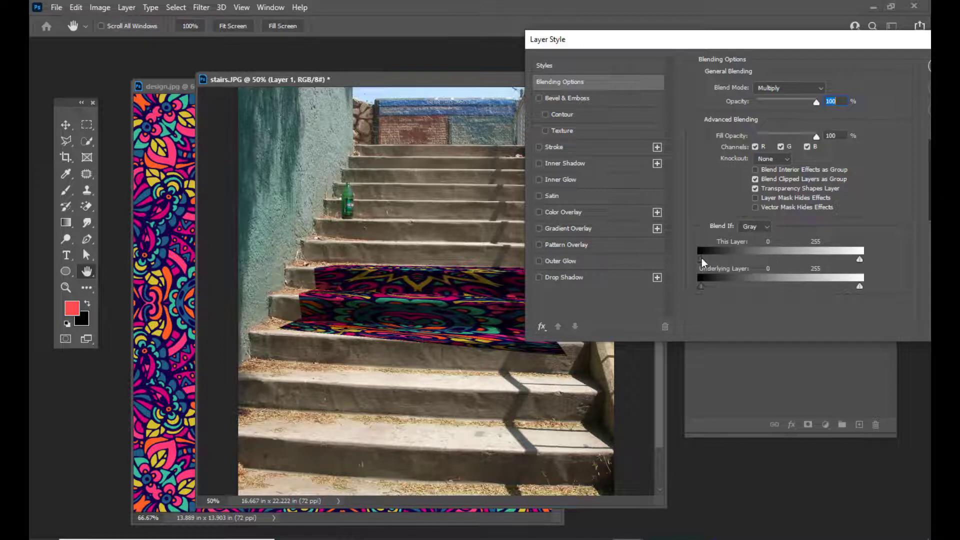
pyautogui.moveTo(700, 259); pyautogui.dragTo(740, 259)
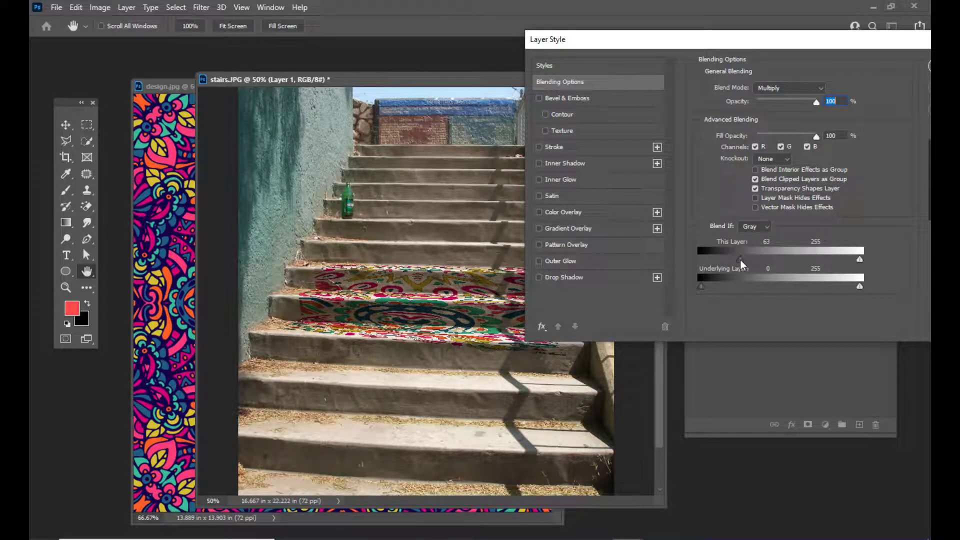
# Split and feather the dark and light Blend If cutoffs for a smooth fade, then confirm
pyautogui.moveTo(739, 261); pyautogui.dragTo(744, 265)
pyautogui.moveTo(858, 260); pyautogui.dragTo(806, 268)
pyautogui.moveTo(744, 260)
pyautogui.mouseDown()
pyautogui.moveTo(760, 260)
pyautogui.moveTo(753, 267)
pyautogui.mouseUp()
pyautogui.moveTo(753, 267); pyautogui.dragTo(755, 266)
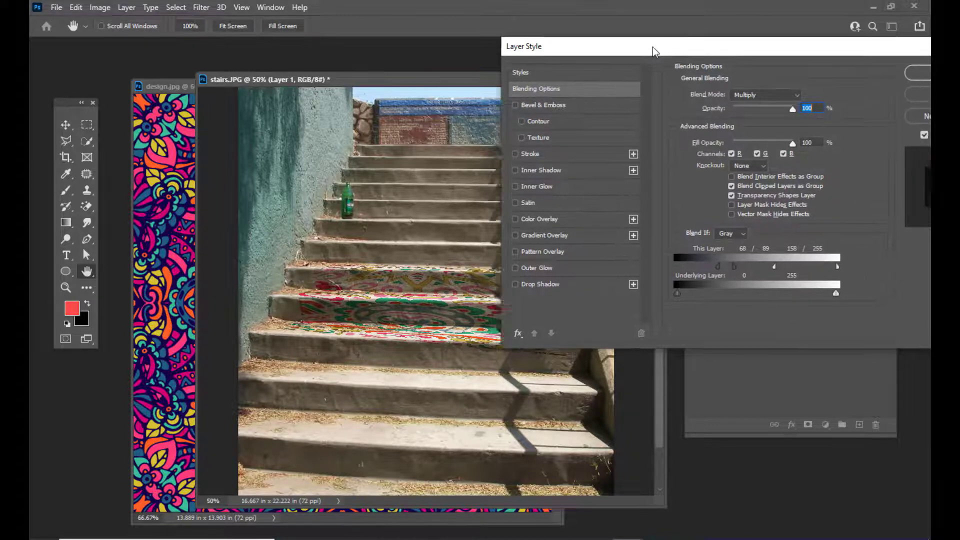
pyautogui.moveTo(683, 44); pyautogui.dragTo(619, 58)
pyautogui.click(897, 81)
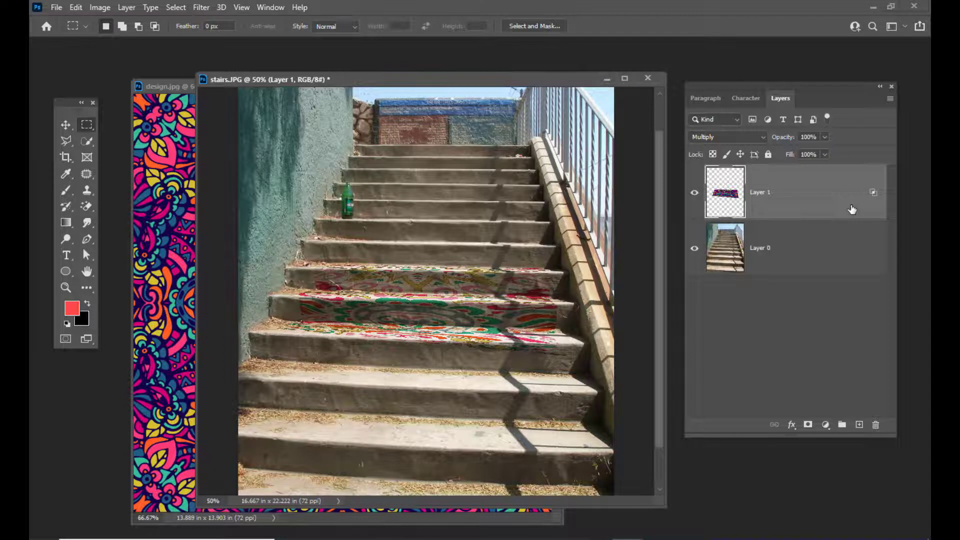
# Duplicate Layer 1 and group both pattern layers together
pyautogui.hotkey('ctrl', 'j')
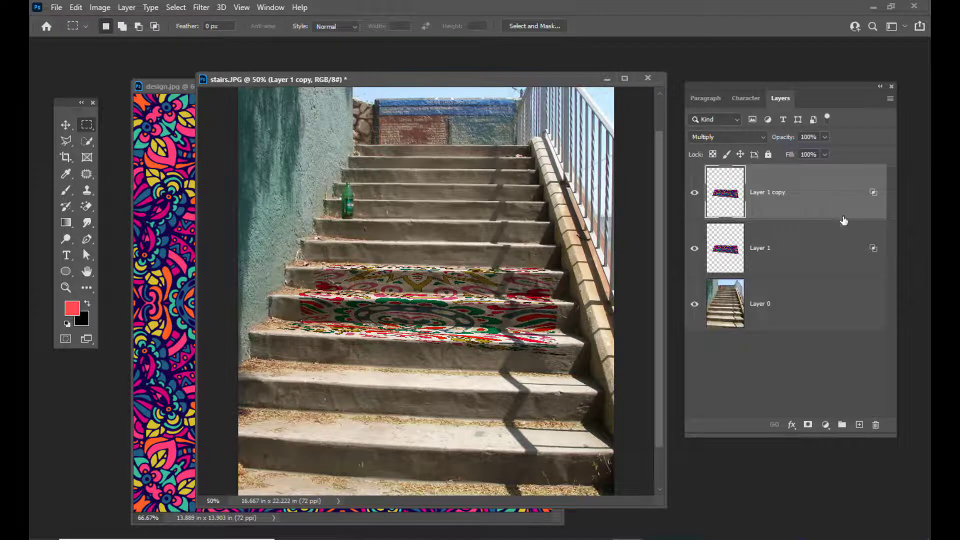
pyautogui.keyDown('shift'); pyautogui.click(820, 265); pyautogui.keyUp('shift')
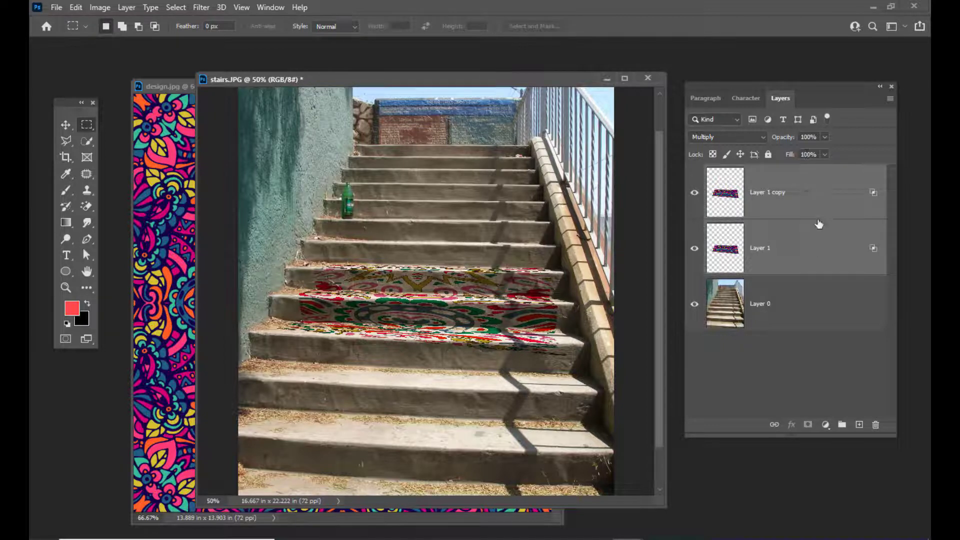
pyautogui.hotkey('ctrl', 'g')
# Rename the new group to 'design'
pyautogui.doubleClick(745, 172)
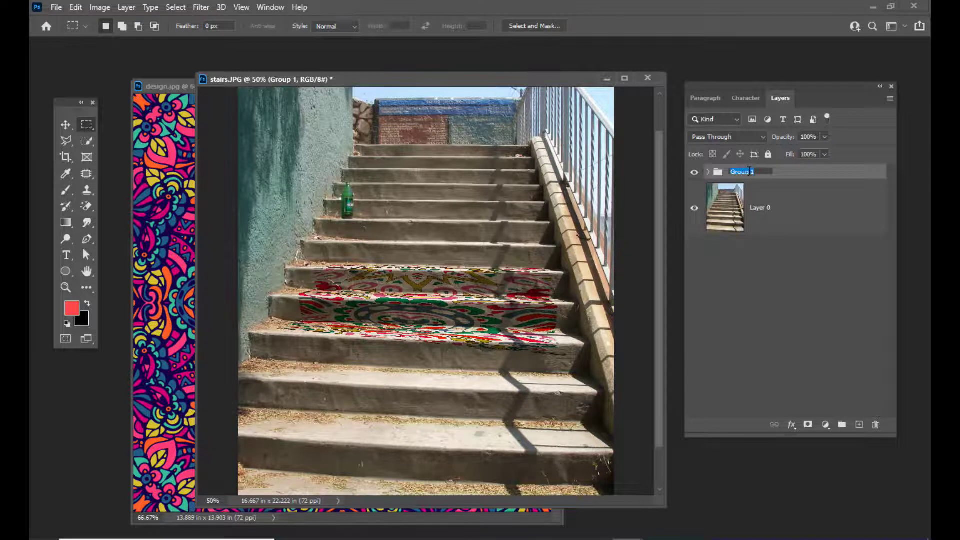
pyautogui.write('design')
pyautogui.press('Return')
pyautogui.moveTo(753, 87); pyautogui.dragTo(754, 83)
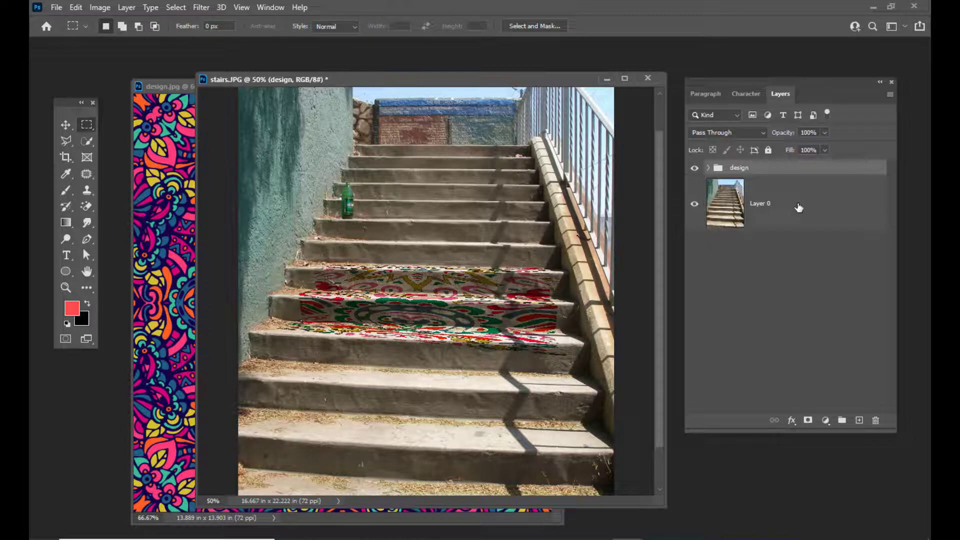
pyautogui.hotkey('ctrl', '+')
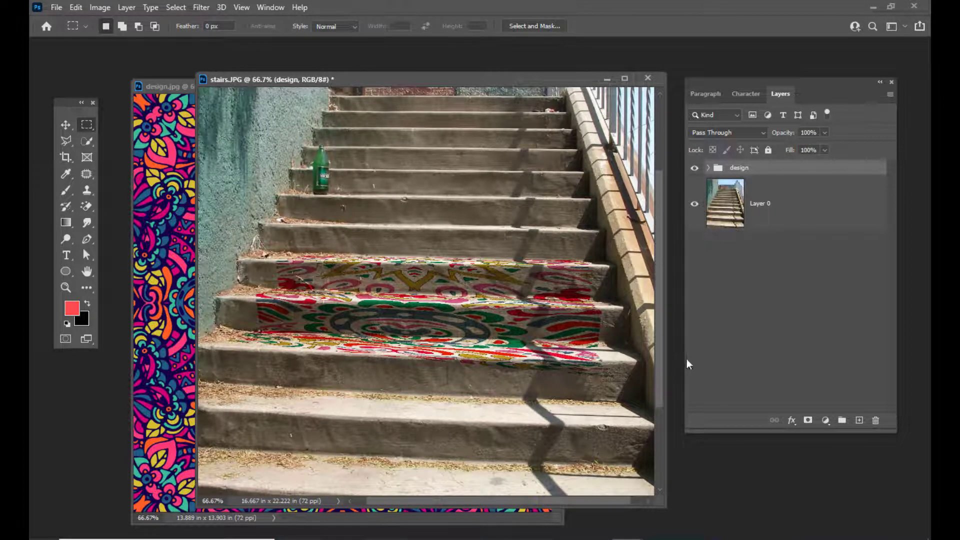
pyautogui.moveTo(741, 81); pyautogui.dragTo(741, 71)
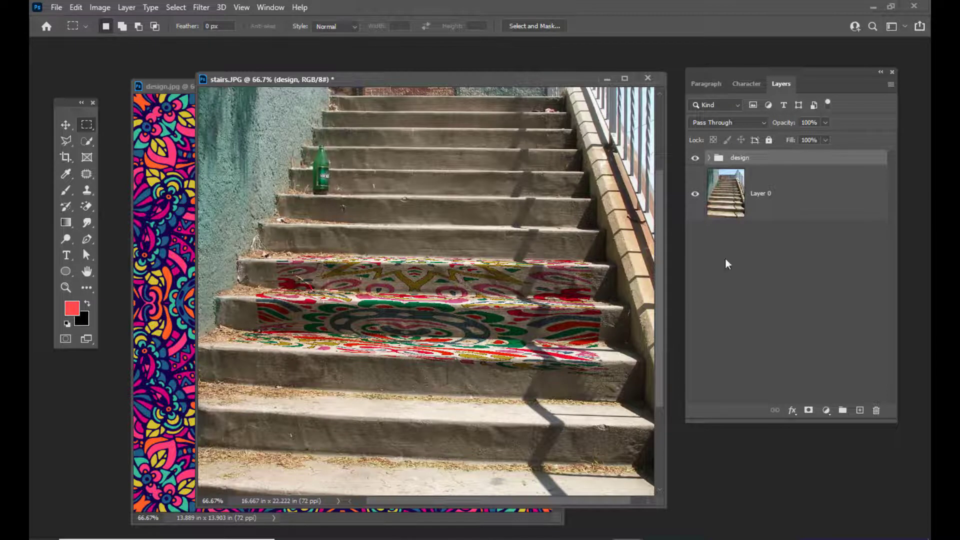
pyautogui.moveTo(785, 70); pyautogui.dragTo(780, 66)
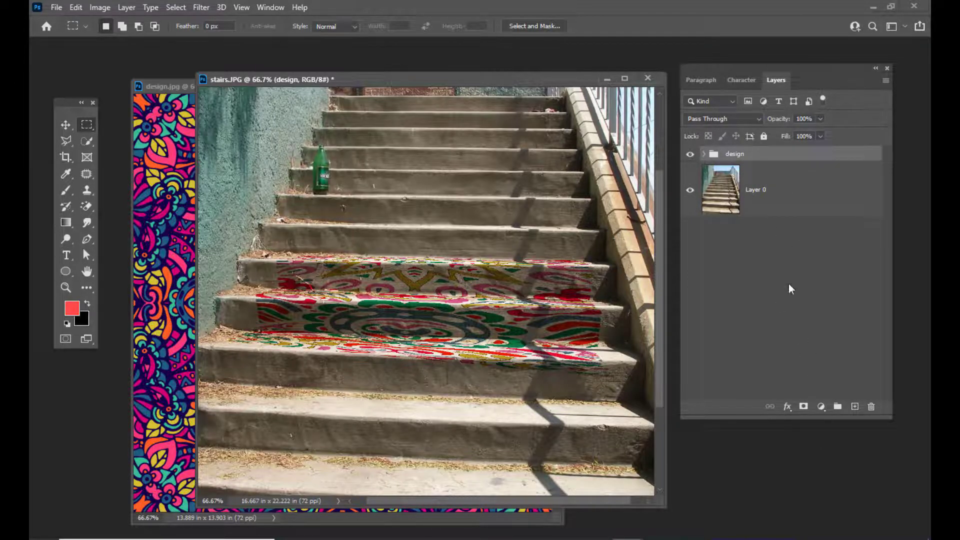
# Add a black mask to the design group and set up a small soft round brush
pyautogui.keyDown('alt'); pyautogui.click(804, 407); pyautogui.keyUp('alt')
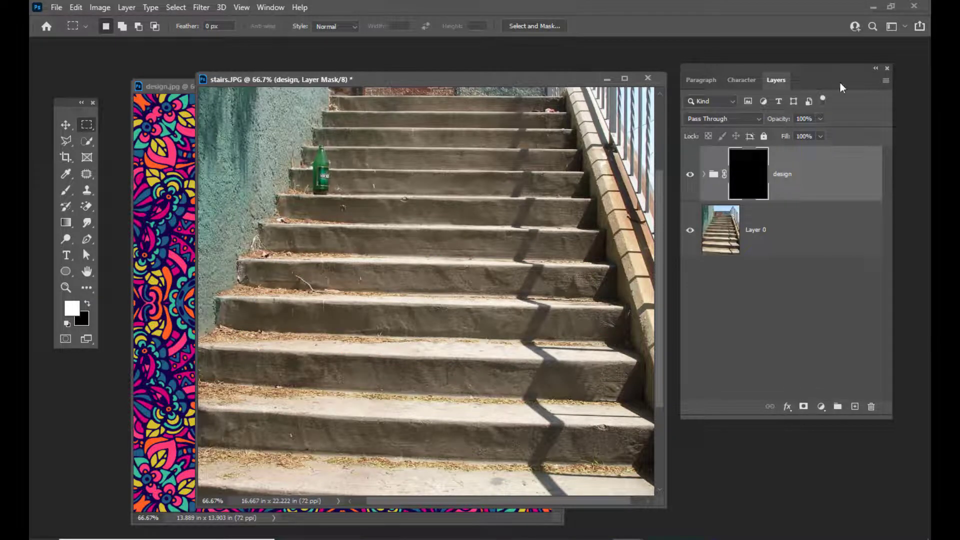
pyautogui.moveTo(707, 68); pyautogui.dragTo(711, 67)
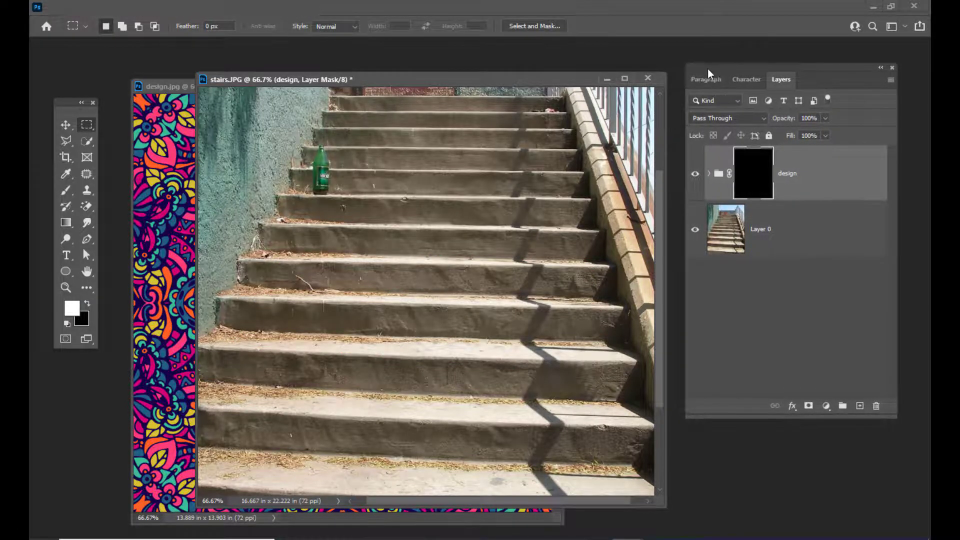
pyautogui.click(78, 193)
pyautogui.click(115, 190)
pyautogui.click(106, 26)
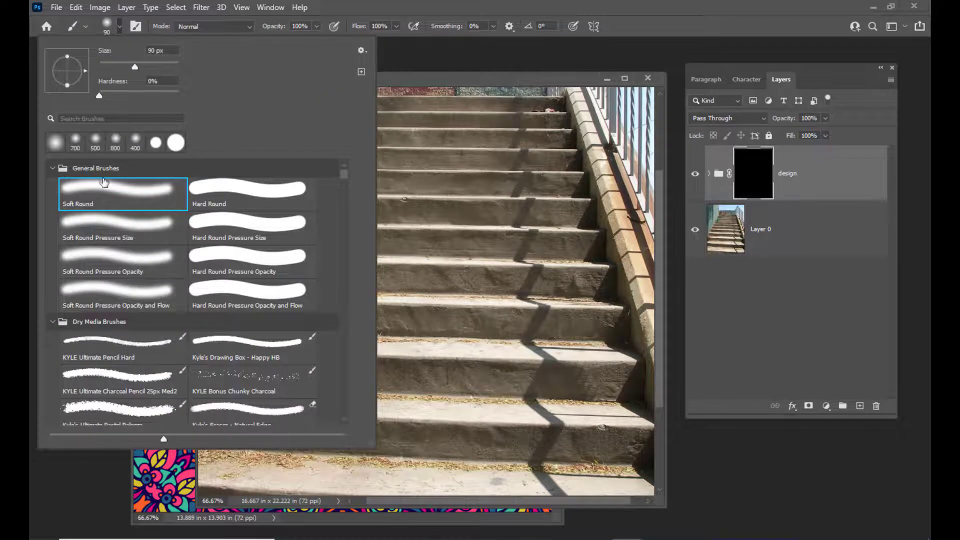
pyautogui.moveTo(470, 73); pyautogui.dragTo(495, 66)
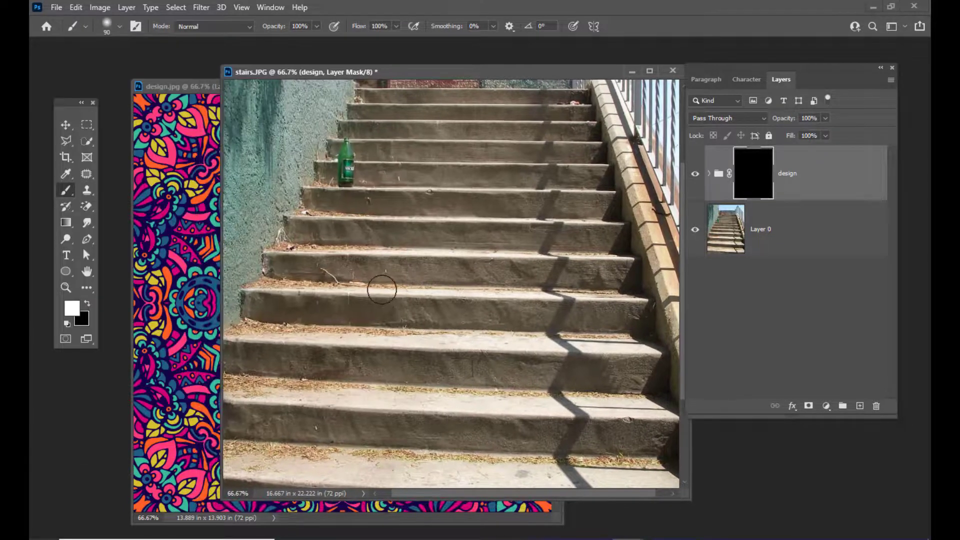
pyautogui.press('[')
# Paint white on the mask to reveal the pattern on the middle steps, softening edges at 15% flow
pyautogui.moveTo(368, 299)
pyautogui.mouseDown()
pyautogui.moveTo(395, 260)
pyautogui.moveTo(542, 264)
pyautogui.mouseUp()
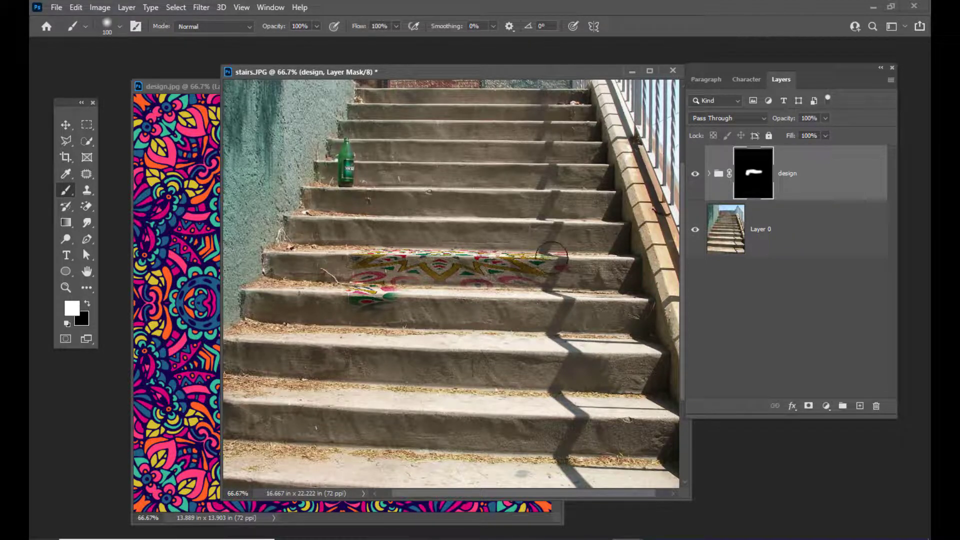
pyautogui.moveTo(559, 264)
pyautogui.mouseDown()
pyautogui.moveTo(572, 268)
pyautogui.moveTo(549, 295)
pyautogui.moveTo(380, 302)
pyautogui.moveTo(320, 290)
pyautogui.moveTo(506, 295)
pyautogui.moveTo(570, 315)
pyautogui.moveTo(574, 325)
pyautogui.moveTo(503, 340)
pyautogui.moveTo(320, 325)
pyautogui.moveTo(435, 350)
pyautogui.moveTo(524, 341)
pyautogui.moveTo(561, 303)
pyautogui.moveTo(597, 295)
pyautogui.mouseUp()
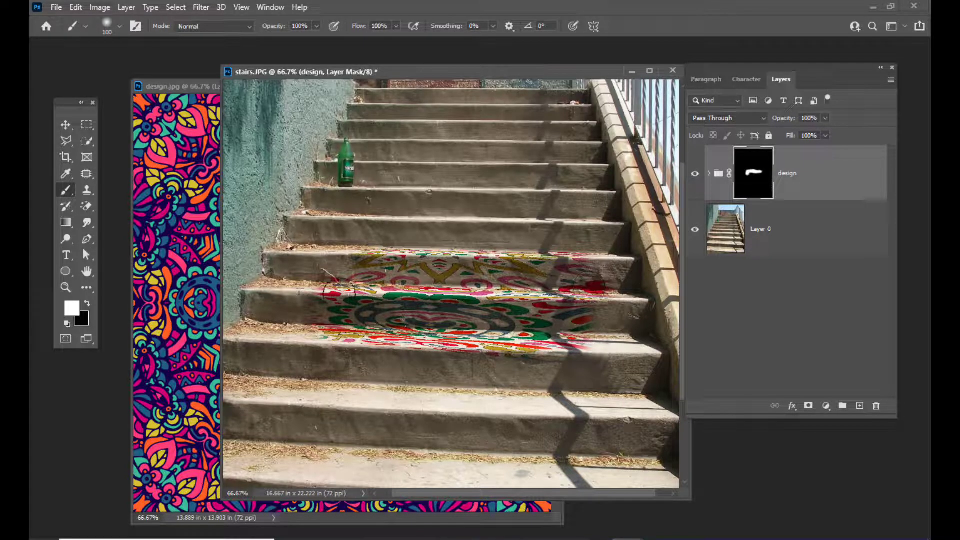
pyautogui.moveTo(593, 318)
pyautogui.mouseDown()
pyautogui.moveTo(602, 320)
pyautogui.moveTo(597, 312)
pyautogui.moveTo(598, 346)
pyautogui.mouseUp()
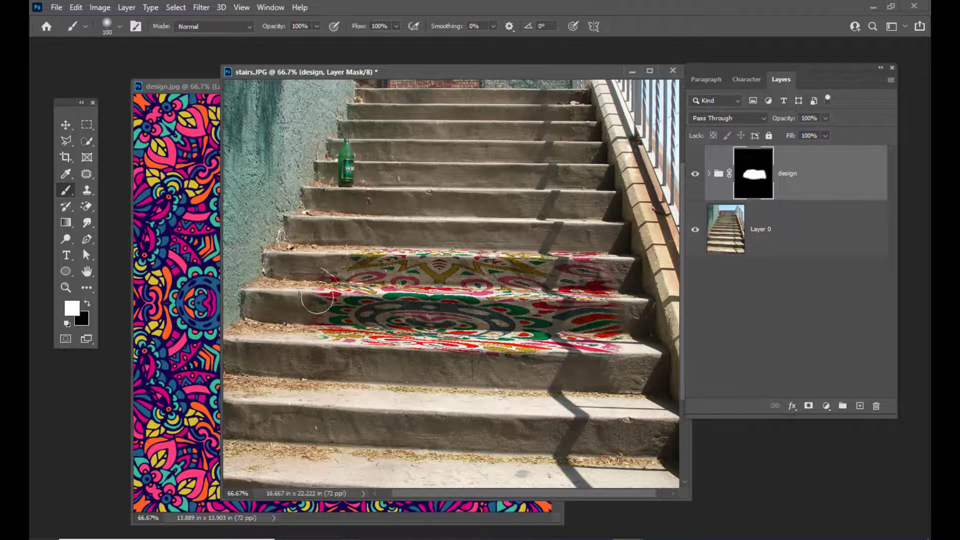
pyautogui.click(397, 26)
pyautogui.write('15')
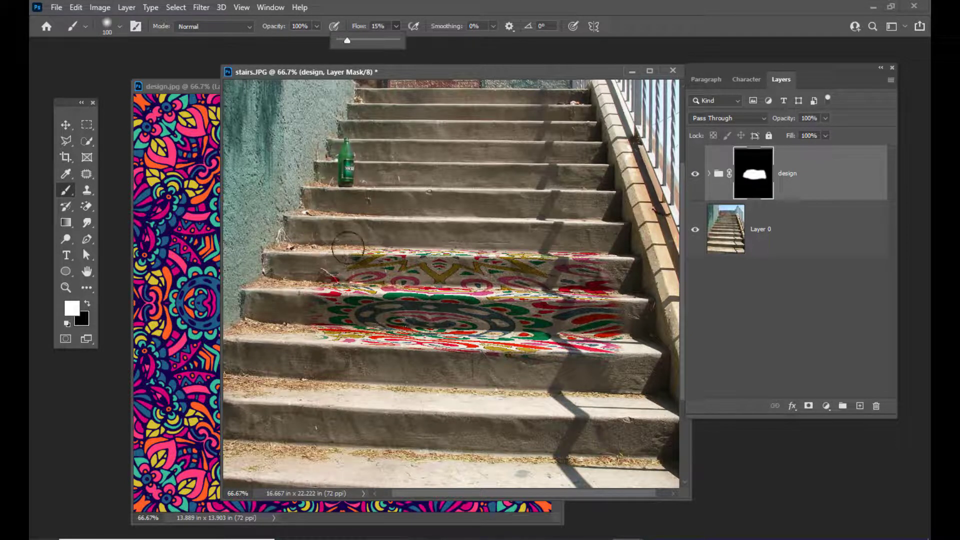
pyautogui.click(330, 258)
pyautogui.moveTo(330, 258)
pyautogui.mouseDown()
pyautogui.moveTo(291, 295)
pyautogui.moveTo(346, 354)
pyautogui.mouseUp()
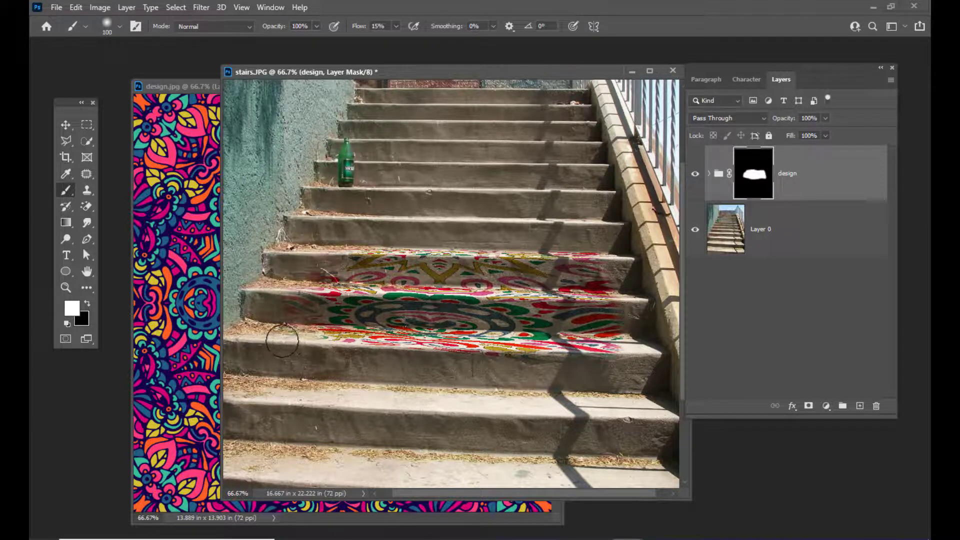
pyautogui.moveTo(597, 259); pyautogui.dragTo(642, 352)
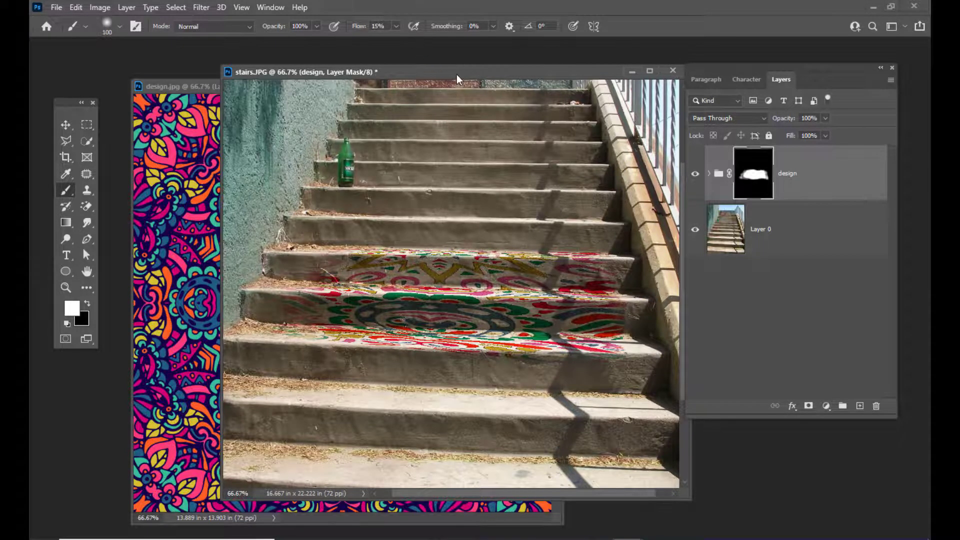
pyautogui.moveTo(457, 74); pyautogui.dragTo(440, 79)
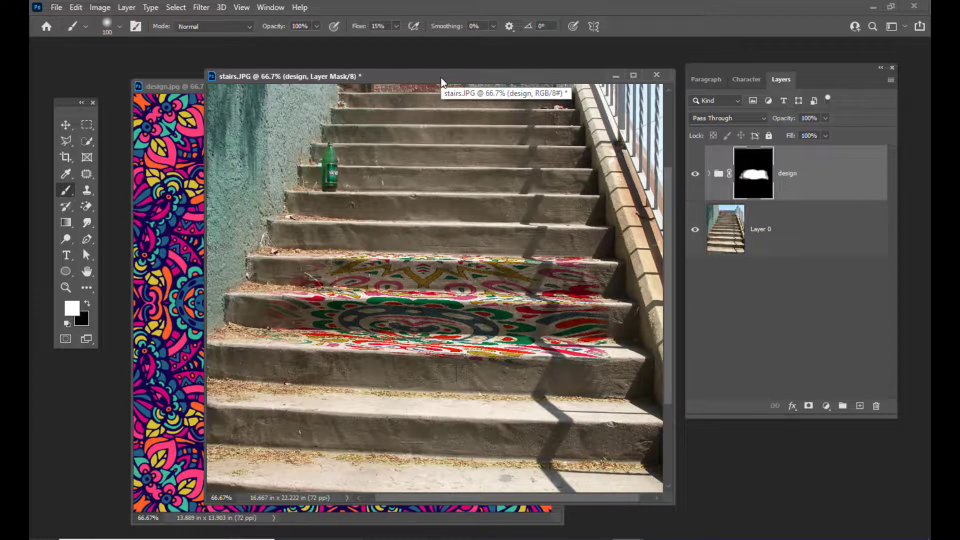
# Open rock.jpg by searching 'rock' and float it in its own window
pyautogui.hotkey('ctrl', 'o')
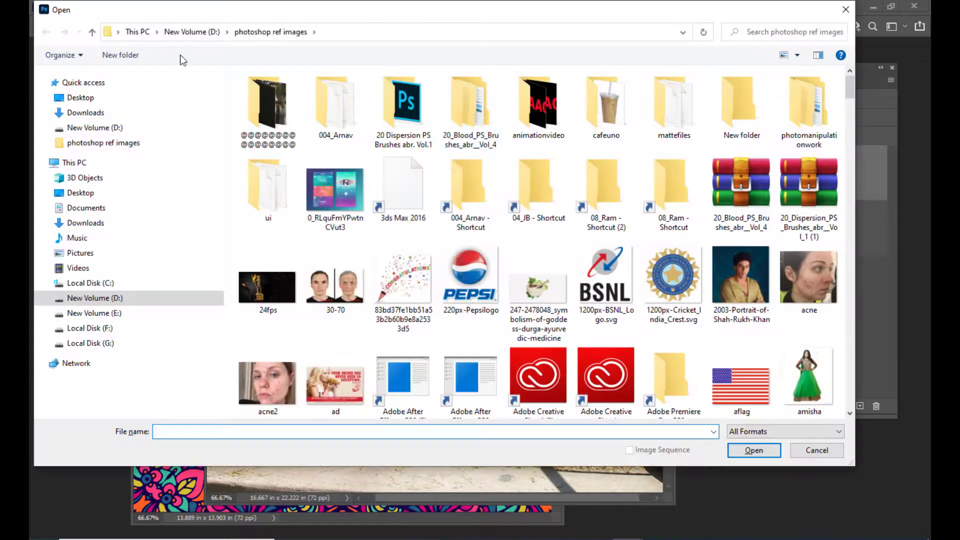
pyautogui.click(793, 31)
pyautogui.write('rock')
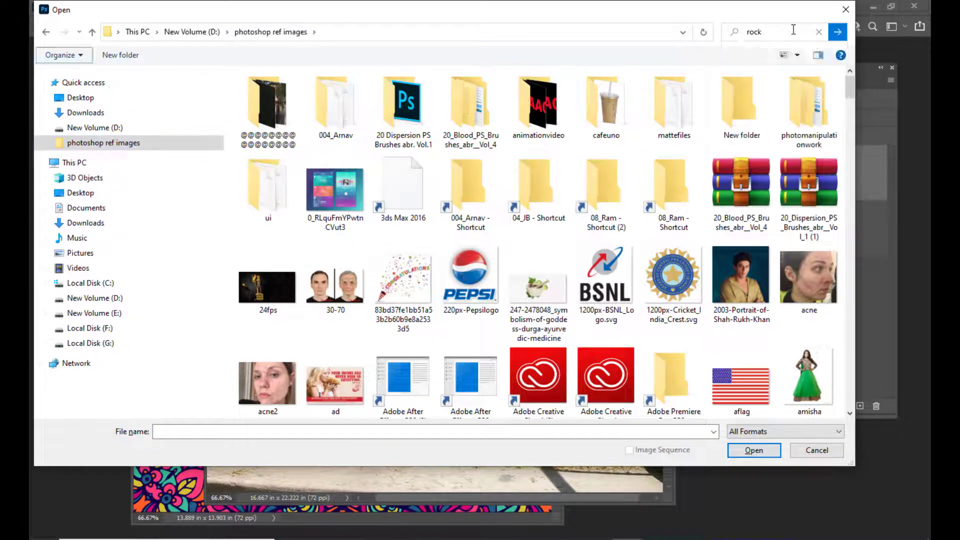
pyautogui.click(266, 105)
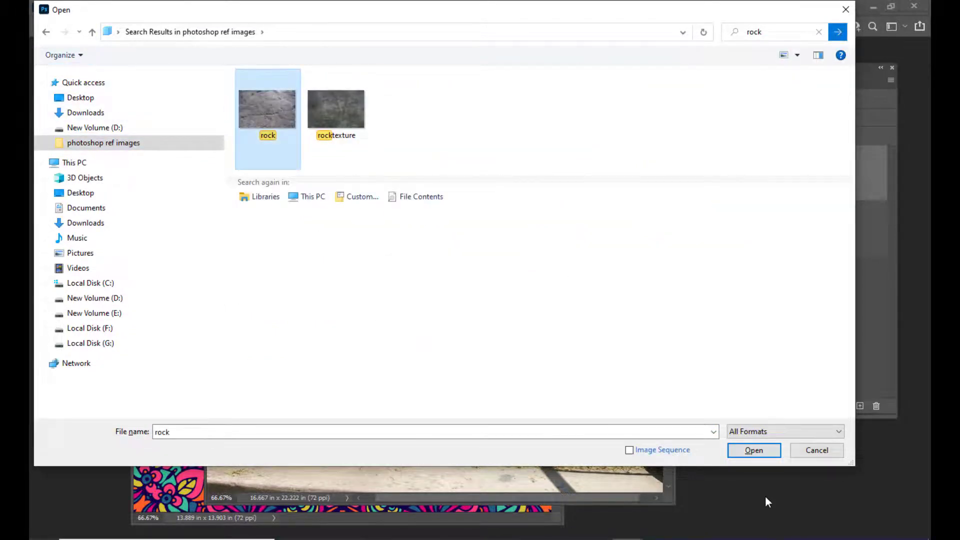
pyautogui.click(769, 452)
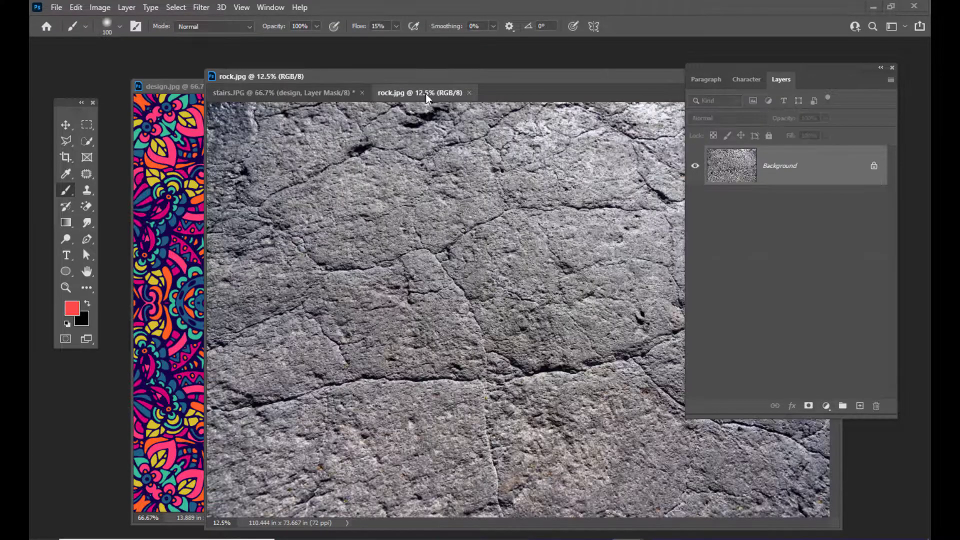
pyautogui.moveTo(425, 95)
pyautogui.mouseDown()
pyautogui.moveTo(285, 199)
pyautogui.moveTo(217, 150)
pyautogui.mouseUp()
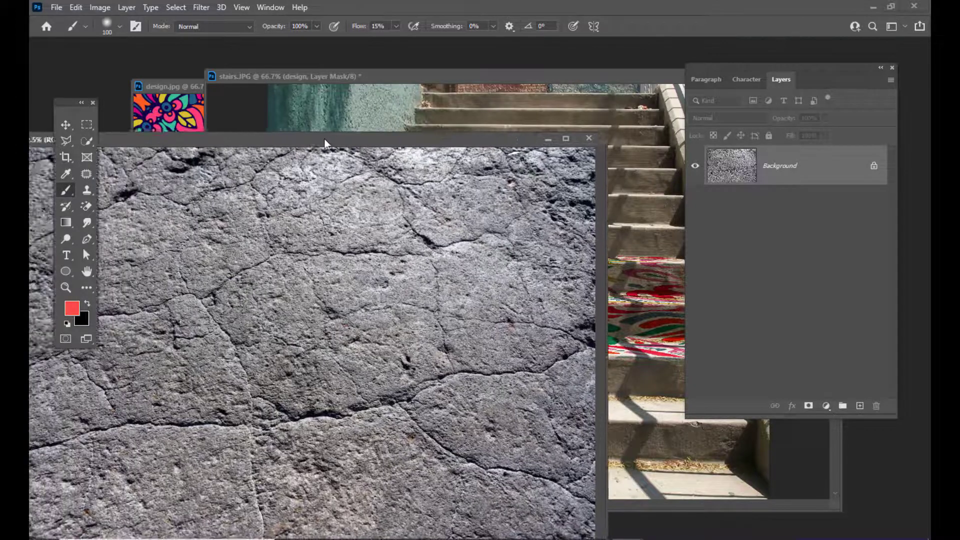
# Drag the rock image into the stairs document as a new layer
pyautogui.moveTo(213, 159); pyautogui.dragTo(308, 153)
pyautogui.click(66, 125)
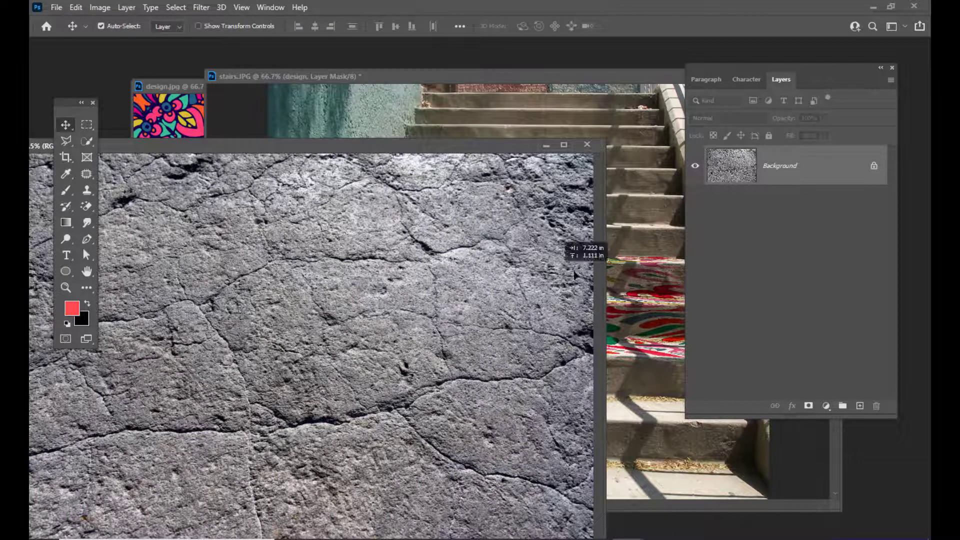
pyautogui.moveTo(549, 284); pyautogui.dragTo(668, 272)
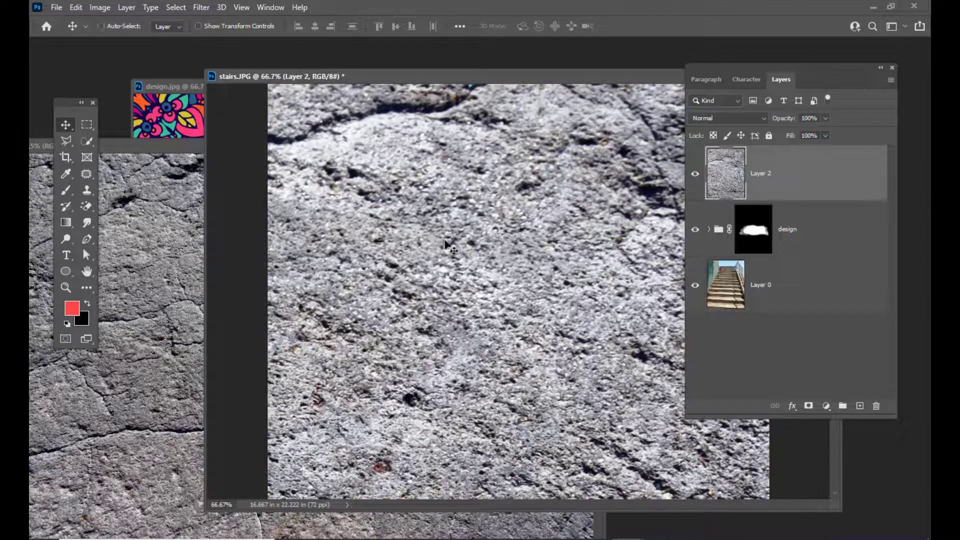
pyautogui.hotkey('ctrl', '-')
pyautogui.hotkey('ctrl', '-')
pyautogui.hotkey('ctrl', '-')
pyautogui.hotkey('ctrl', '-')
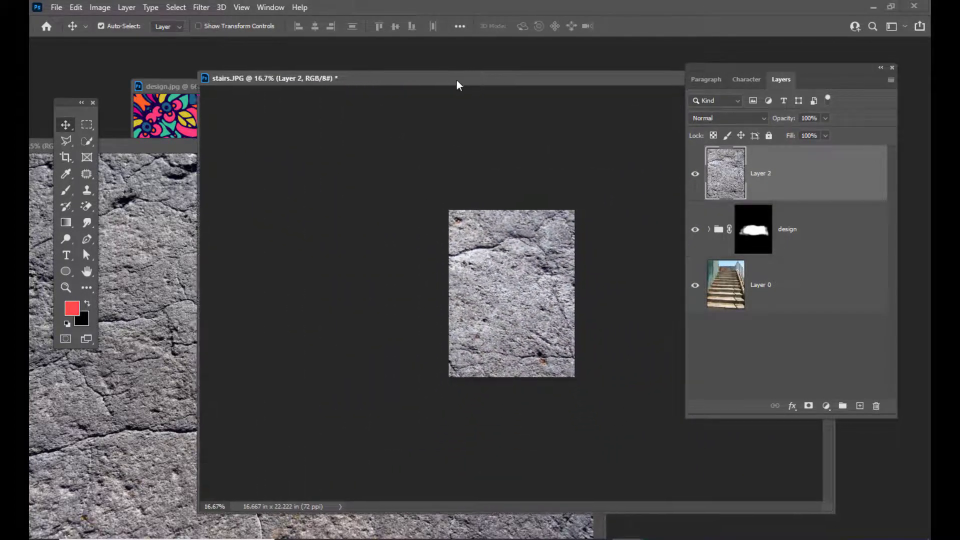
pyautogui.moveTo(457, 80); pyautogui.dragTo(422, 80)
# Free Transform the rock texture into a thin strip over the painted steps
pyautogui.hotkey('ctrl', 't')
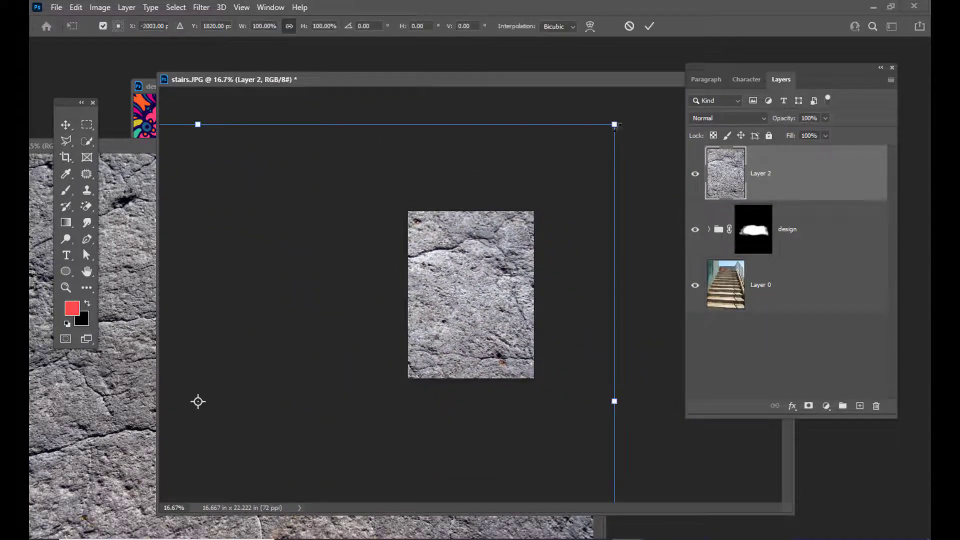
pyautogui.moveTo(615, 125)
pyautogui.mouseDown()
pyautogui.moveTo(533, 299)
pyautogui.moveTo(565, 256)
pyautogui.moveTo(480, 248)
pyautogui.mouseUp()
pyautogui.hotkey('ctrl', '+')
pyautogui.hotkey('ctrl', '+')
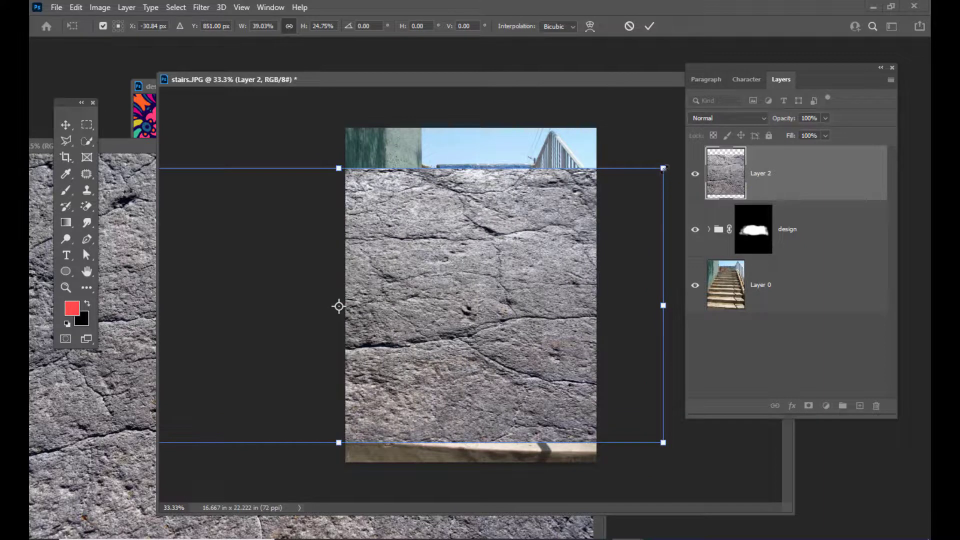
pyautogui.moveTo(662, 169); pyautogui.dragTo(606, 267)
pyautogui.moveTo(541, 297)
pyautogui.mouseDown()
pyautogui.moveTo(584, 305)
pyautogui.moveTo(544, 290)
pyautogui.mouseUp()
pyautogui.hotkey('ctrl', '+')
pyautogui.moveTo(650, 252); pyautogui.dragTo(613, 265)
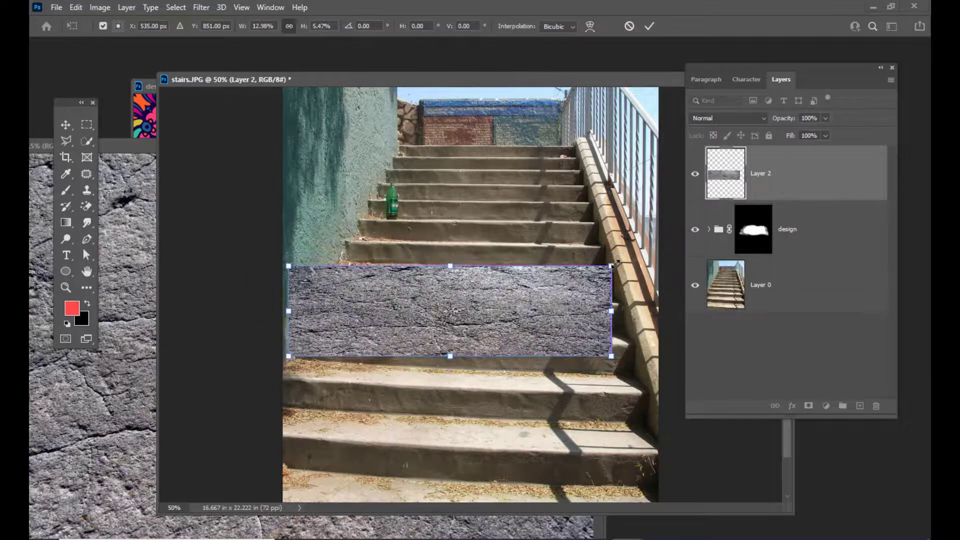
pyautogui.moveTo(543, 291)
pyautogui.mouseDown()
pyautogui.moveTo(576, 291)
pyautogui.moveTo(562, 293)
pyautogui.mouseUp()
pyautogui.press('Return')
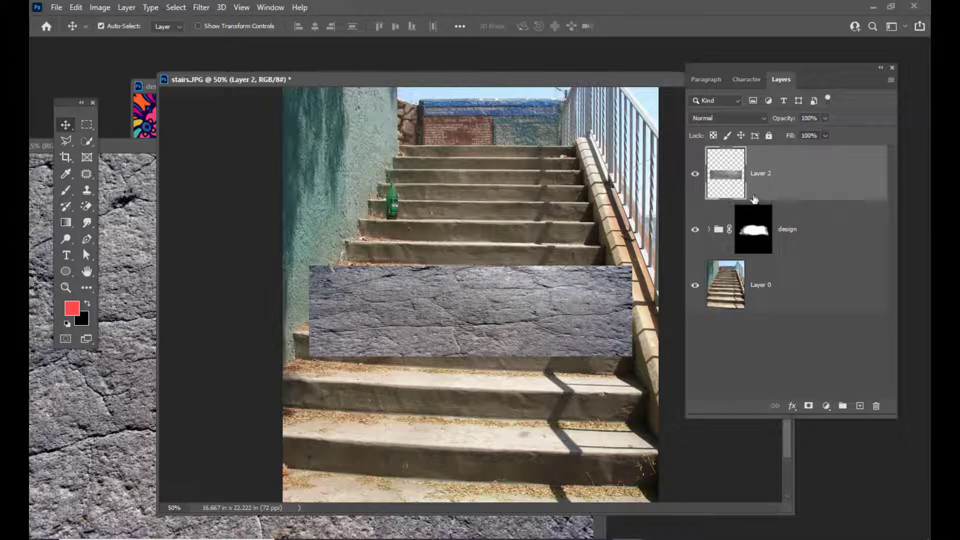
# Clip the rock texture layer to the design group
pyautogui.moveTo(721, 73); pyautogui.dragTo(711, 73)
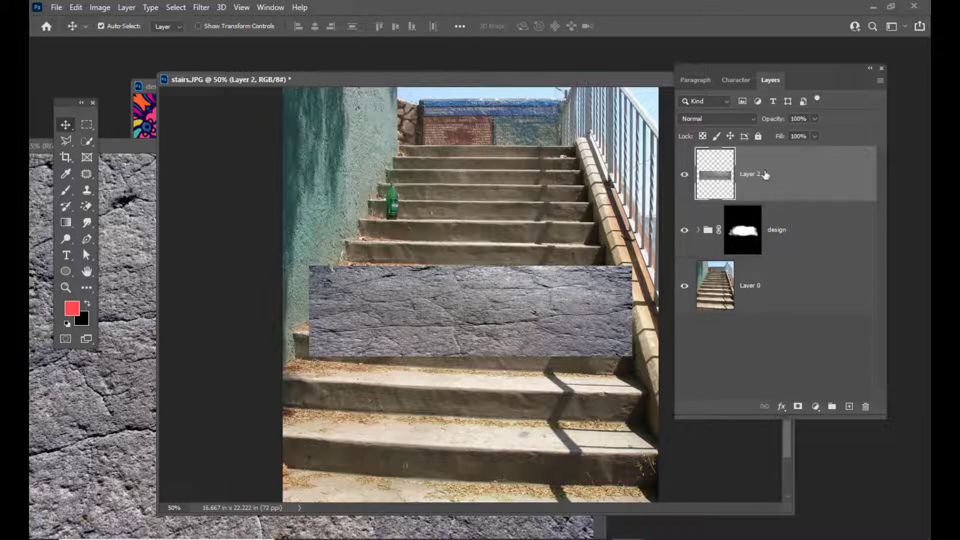
pyautogui.moveTo(726, 183); pyautogui.dragTo(810, 199)
pyautogui.keyDown('alt'); pyautogui.click(810, 199); pyautogui.keyUp('alt')
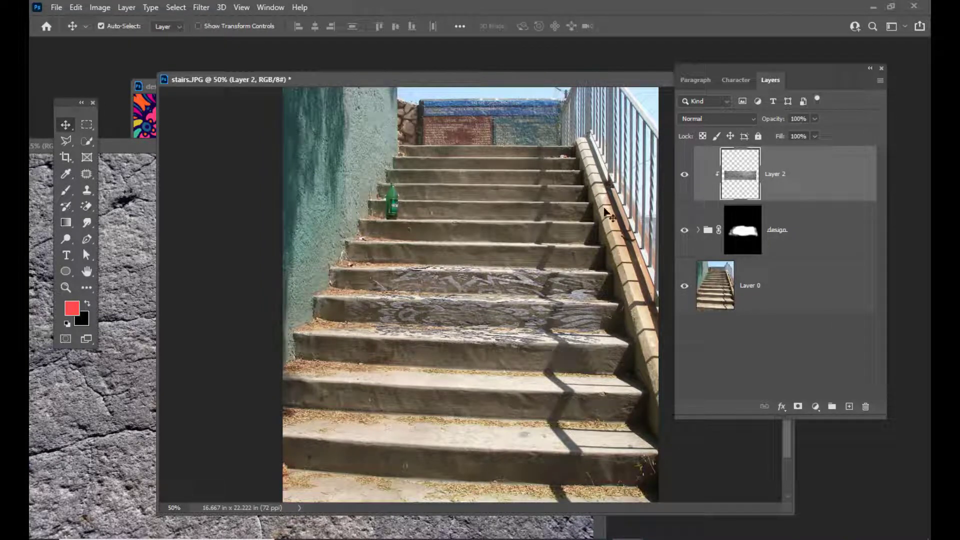
# Set the rock texture layer to Multiply and toggle its visibility to compare
pyautogui.click(726, 117)
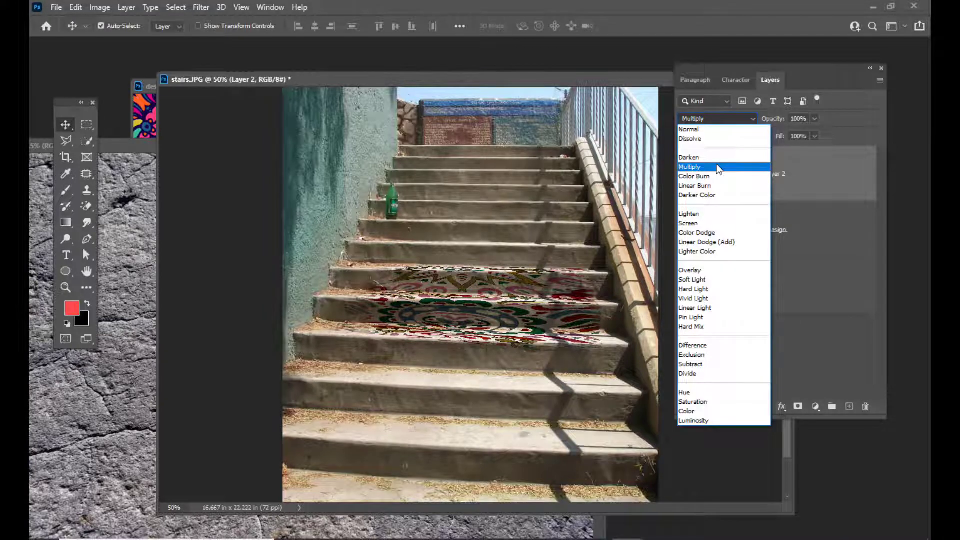
pyautogui.click(716, 166)
pyautogui.hotkey('ctrl', '+')
pyautogui.hotkey('ctrl', '+')
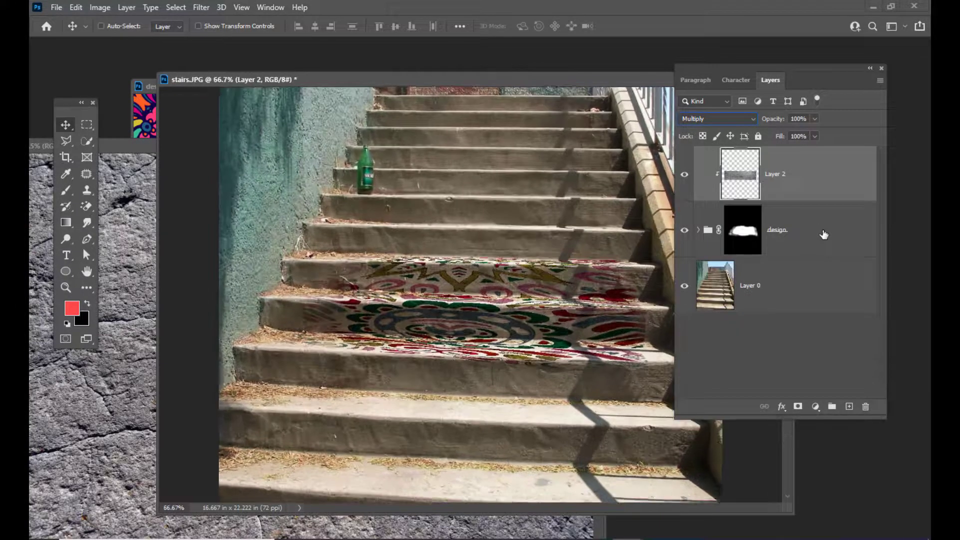
pyautogui.hotkey('ctrl', '+')
pyautogui.hotkey('ctrl', '-')
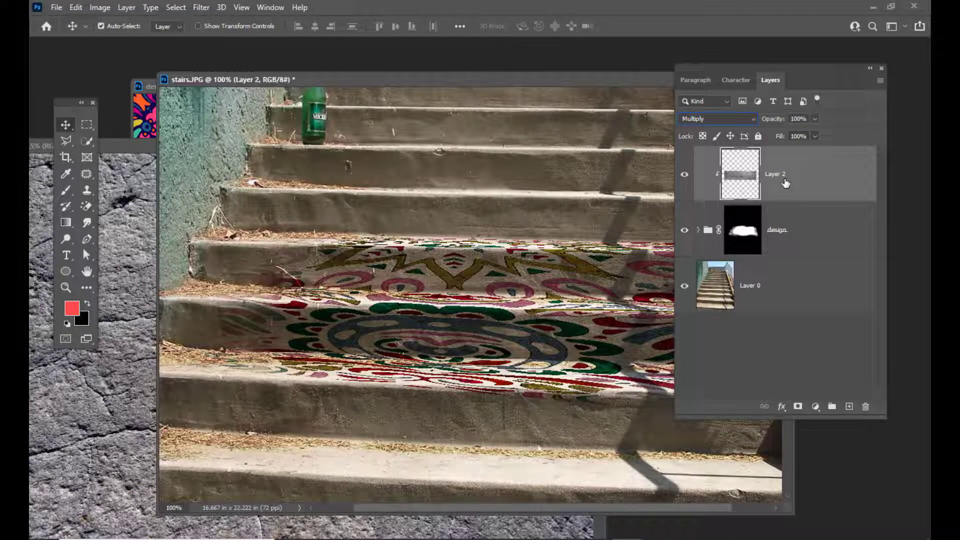
pyautogui.click(685, 176)
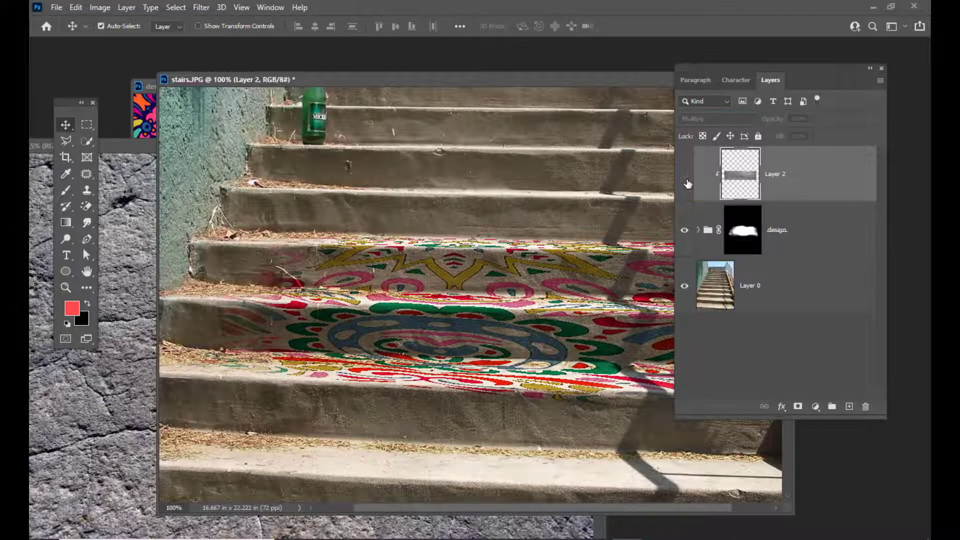
pyautogui.click(684, 175)
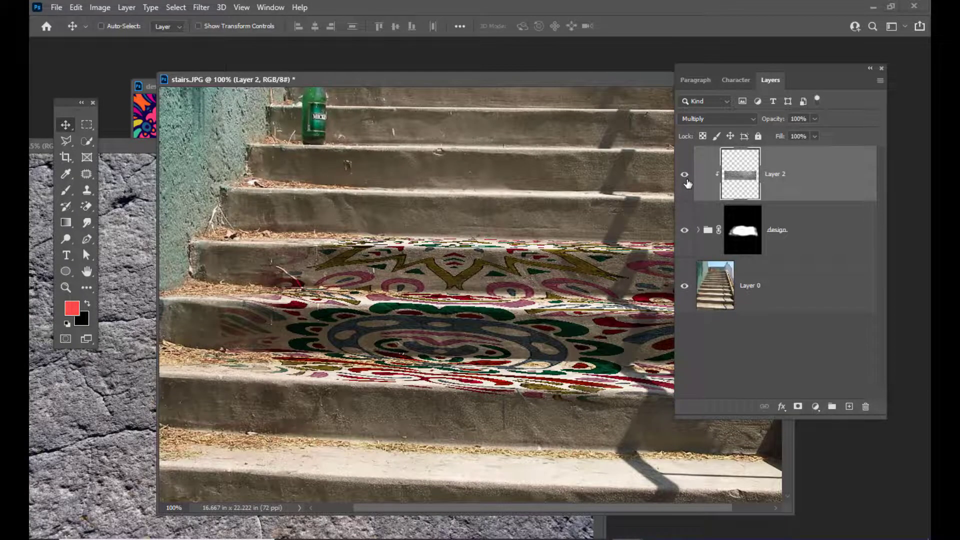
pyautogui.hotkey('ctrl', '-')
pyautogui.hotkey('ctrl', '-')
pyautogui.hotkey('ctrl', '+')
pyautogui.hotkey('ctrl', '+')
# Lower the rock texture layer's opacity to 71%
pyautogui.click(831, 238)
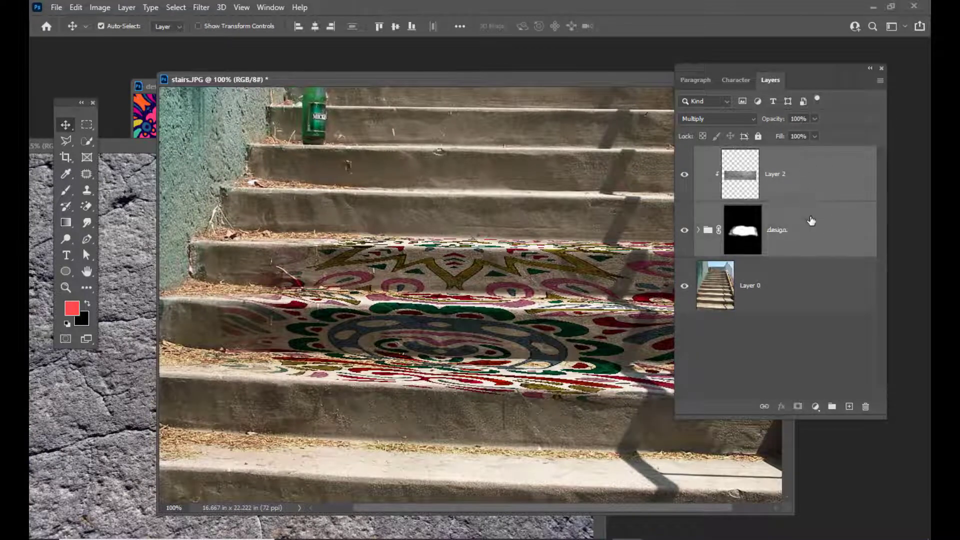
pyautogui.click(813, 183)
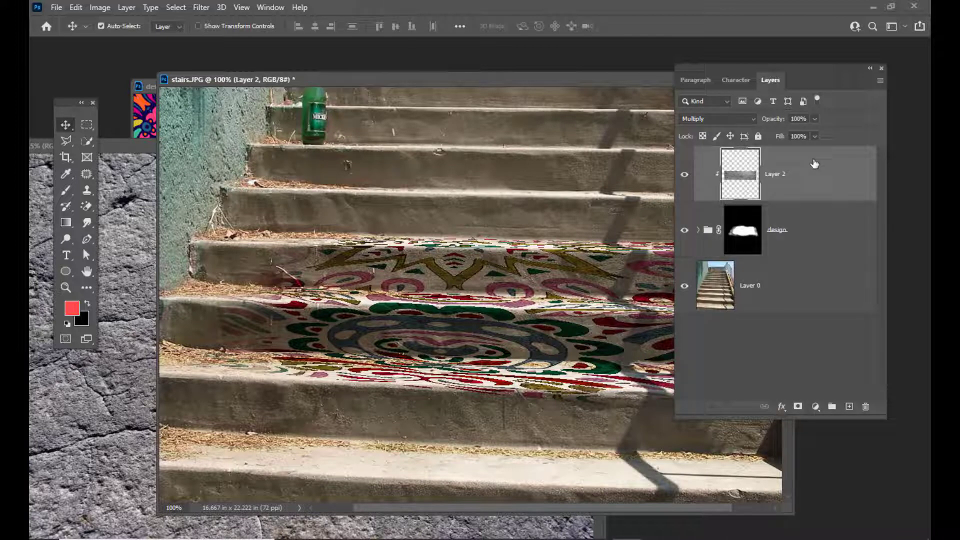
pyautogui.click(815, 119)
pyautogui.moveTo(815, 132); pyautogui.dragTo(799, 134)
pyautogui.click(837, 112)
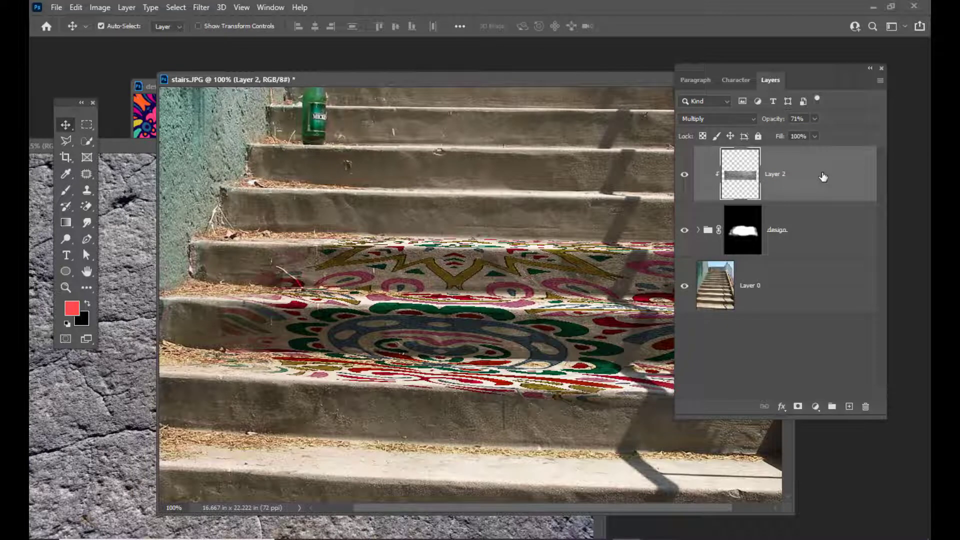
# Duplicate the rock texture, clip the copy and set its opacity to 43%
pyautogui.hotkey('ctrl', 'j')
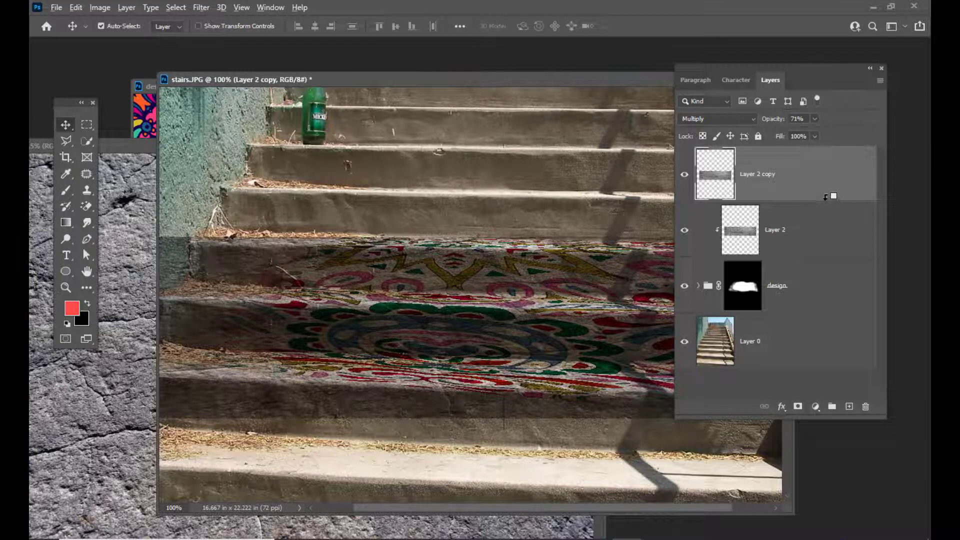
pyautogui.keyDown('alt'); pyautogui.click(826, 196); pyautogui.keyUp('alt')
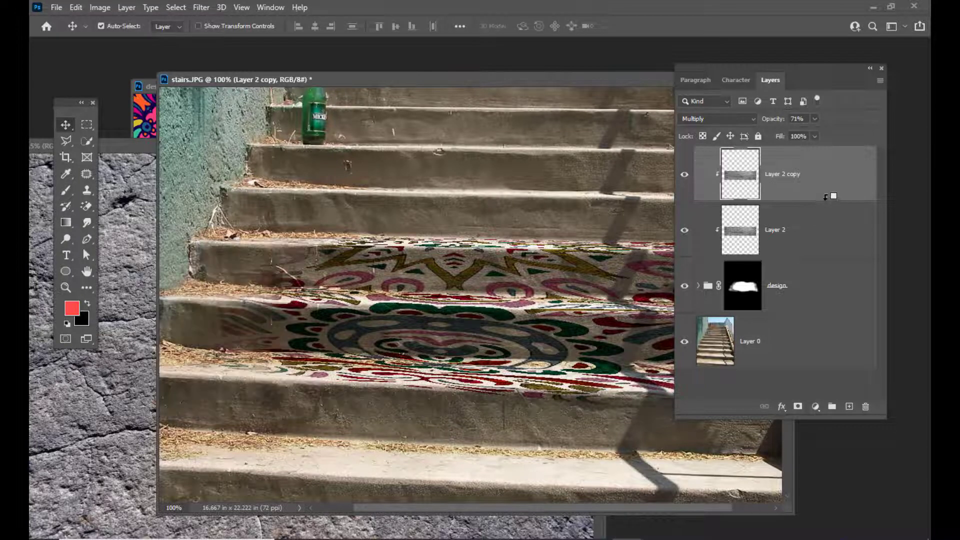
pyautogui.click(815, 119)
pyautogui.click(810, 185)
pyautogui.click(812, 297)
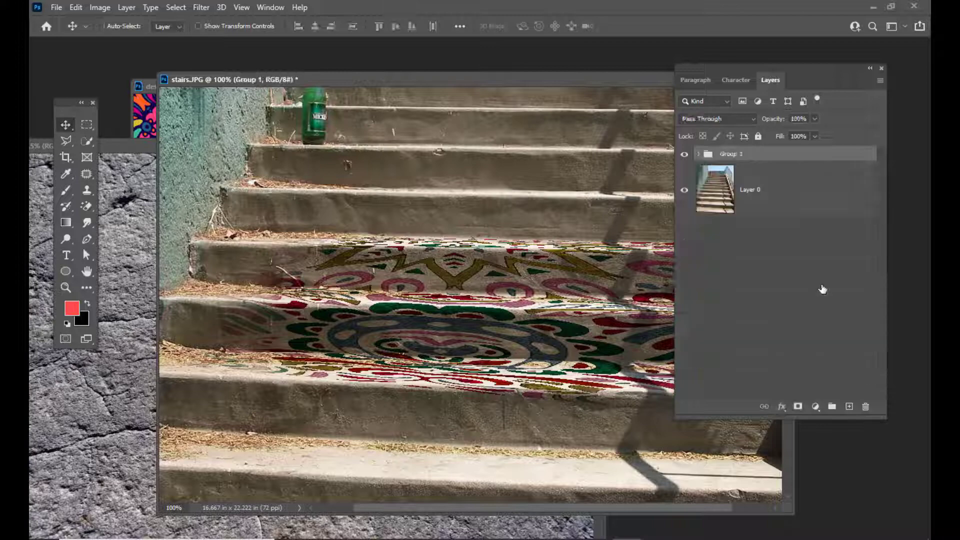
# Group Layer 2, Layer 2 copy and design into Group 1, then view the whole staircase
pyautogui.hotkey('ctrl', 'g')
pyautogui.moveTo(712, 67); pyautogui.dragTo(756, 60)
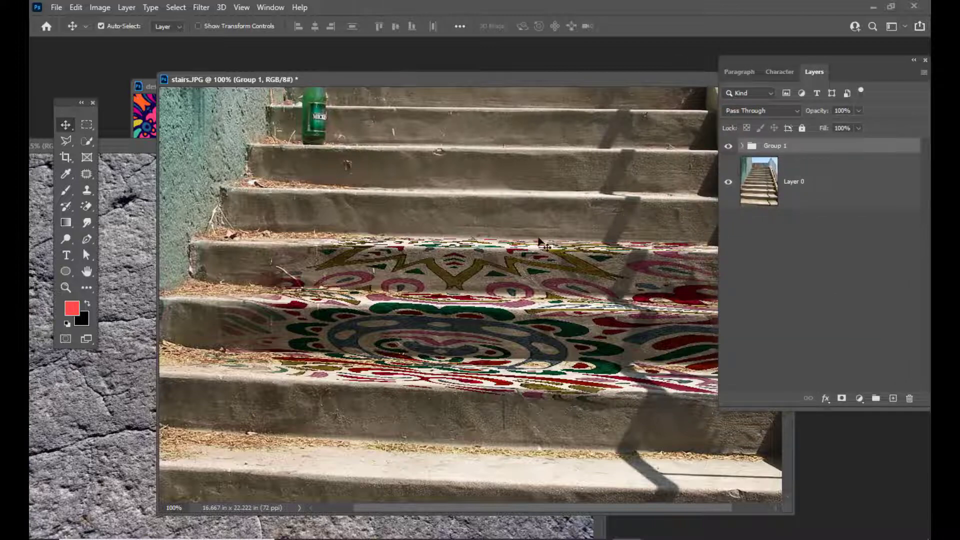
pyautogui.hotkey('ctrl', '-')
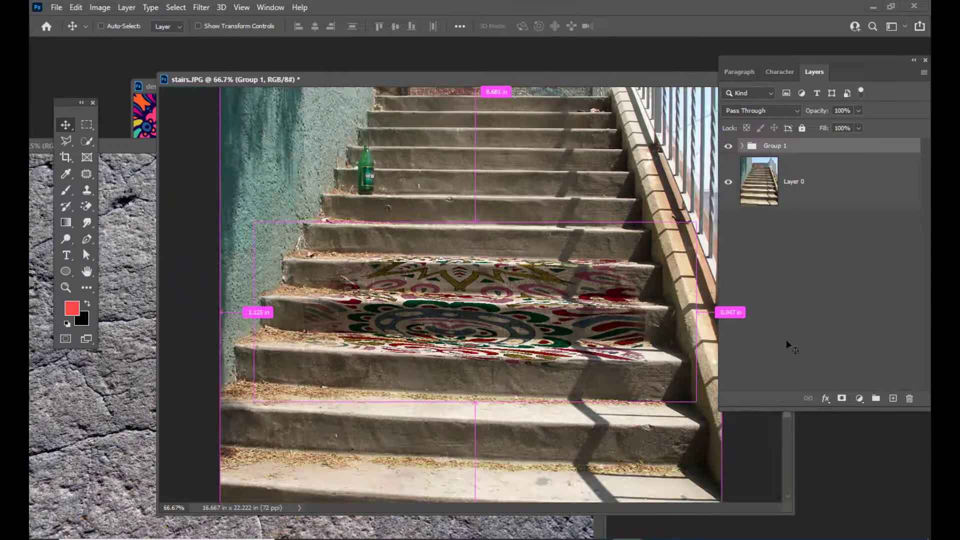